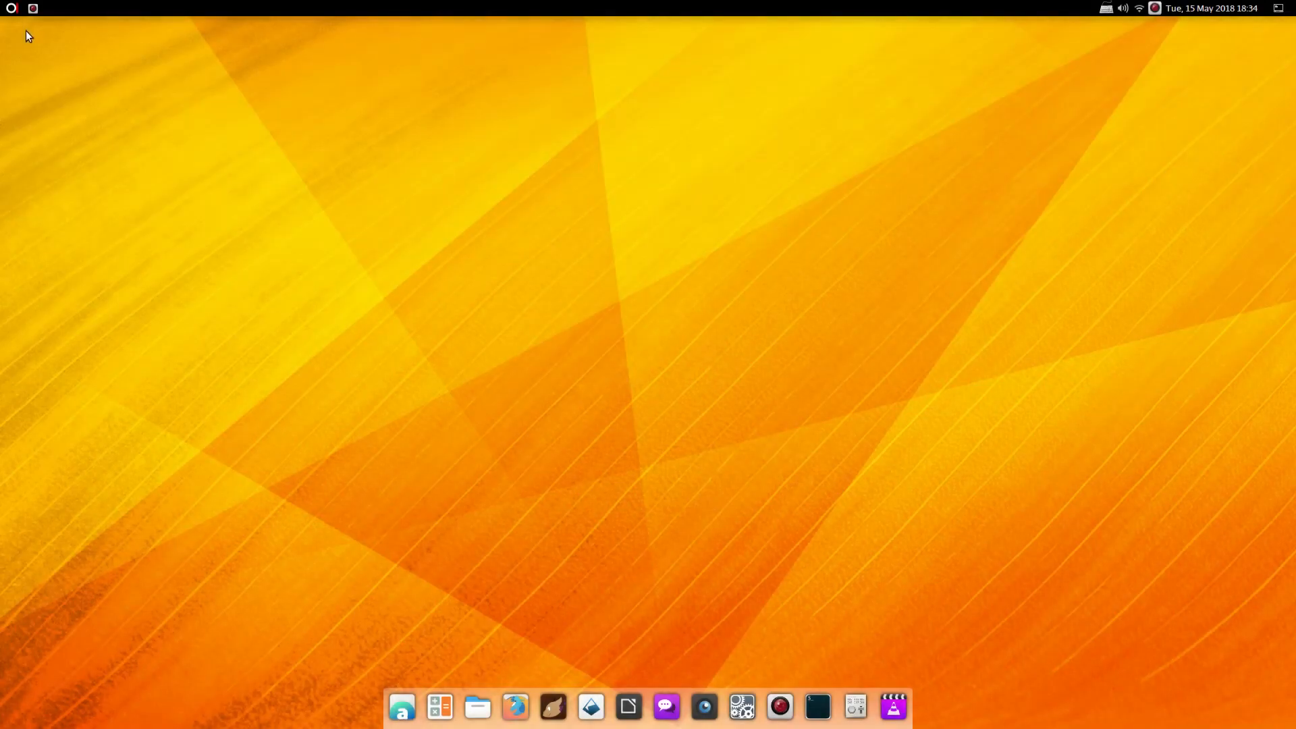
Browse the Applications menu, then reveal and dismiss the right side panel
{"action": "left_click", "coordinate": [11, 9]}
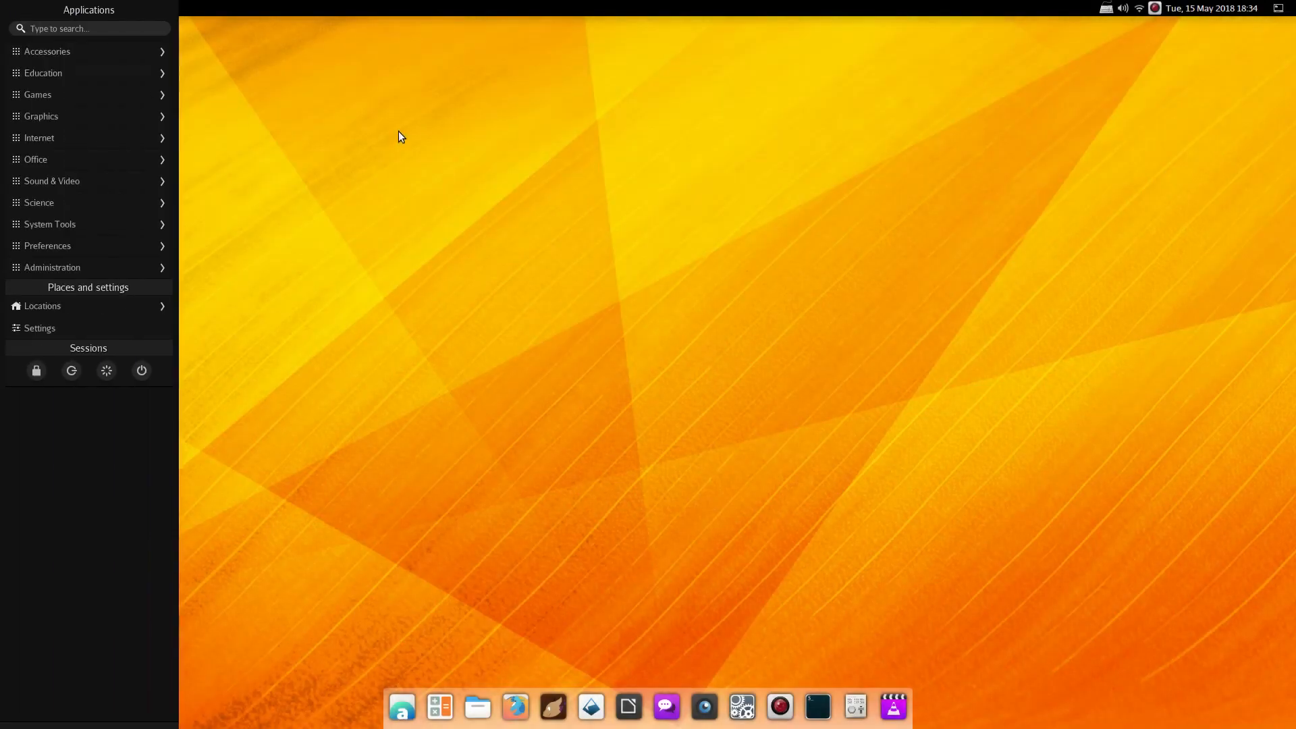
{"action": "left_click", "coordinate": [343, 121]}
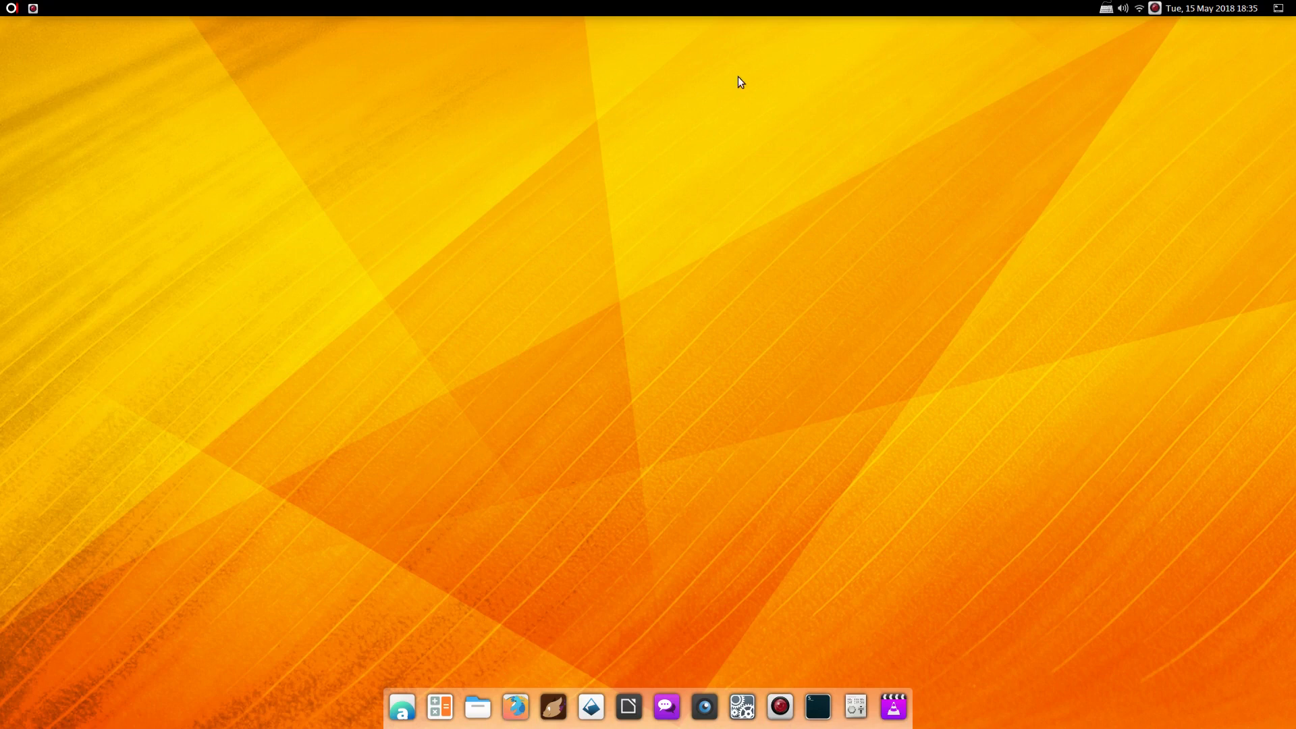
{"action": "left_click", "coordinate": [1278, 8]}
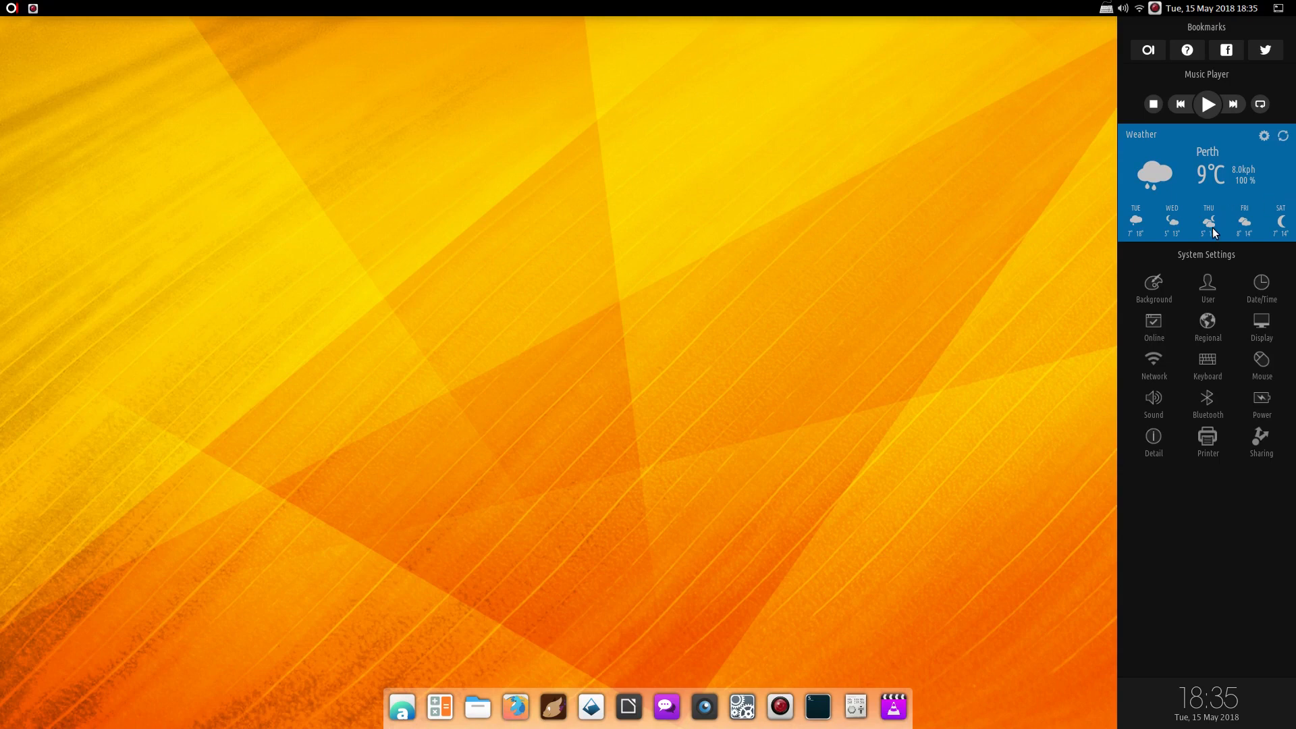
{"action": "left_click", "coordinate": [1102, 181]}
Open the Background settings from the right side panel's shortcuts
{"action": "mouse_move", "coordinate": [1294, 45]}
{"action": "mouse_move", "coordinate": [1293, 297]}
{"action": "left_click", "coordinate": [1154, 287]}
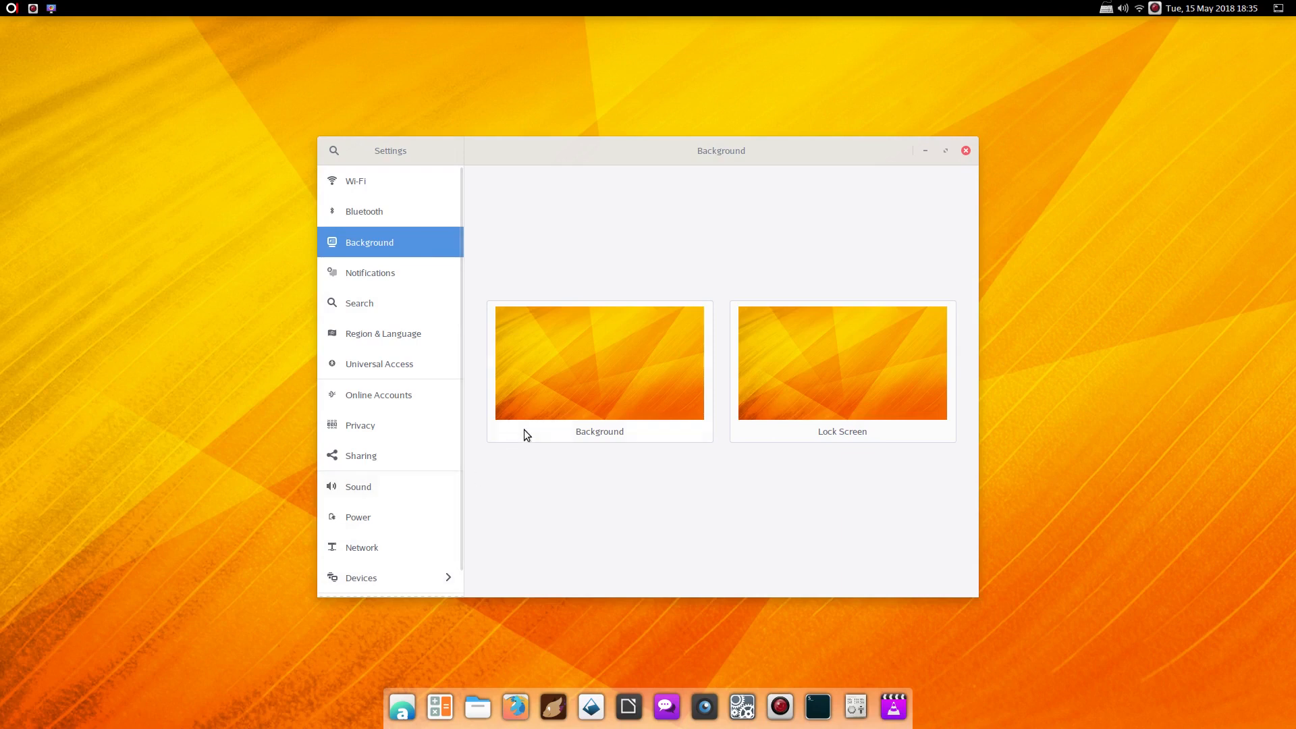
Pick the grey bokeh wallpaper as the Background, apply it, and close Settings
{"action": "left_click", "coordinate": [576, 370]}
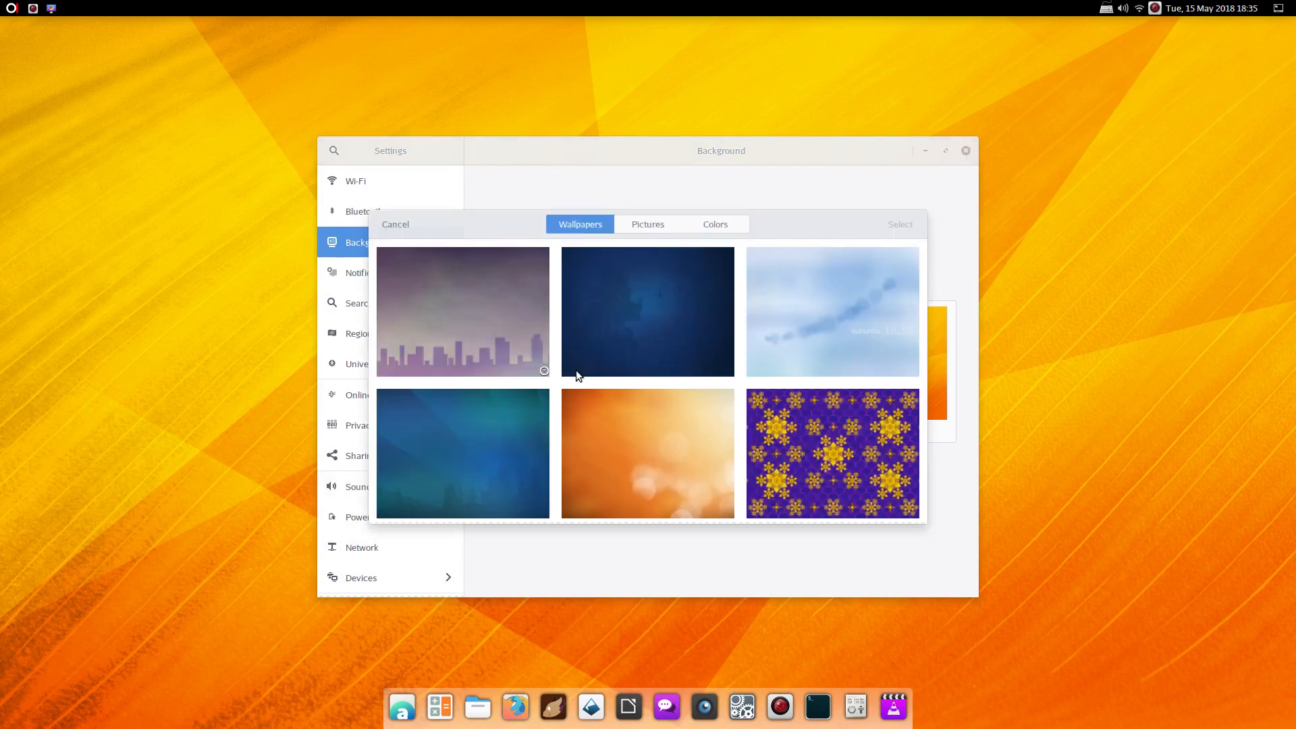
{"action": "scroll", "coordinate": [623, 356], "scroll_direction": "down", "scroll_amount": 4}
{"action": "scroll", "coordinate": [624, 357], "scroll_direction": "down", "scroll_amount": 12}
{"action": "scroll", "coordinate": [622, 351], "scroll_direction": "down", "scroll_amount": 6}
{"action": "scroll", "coordinate": [622, 351], "scroll_direction": "up", "scroll_amount": 2}
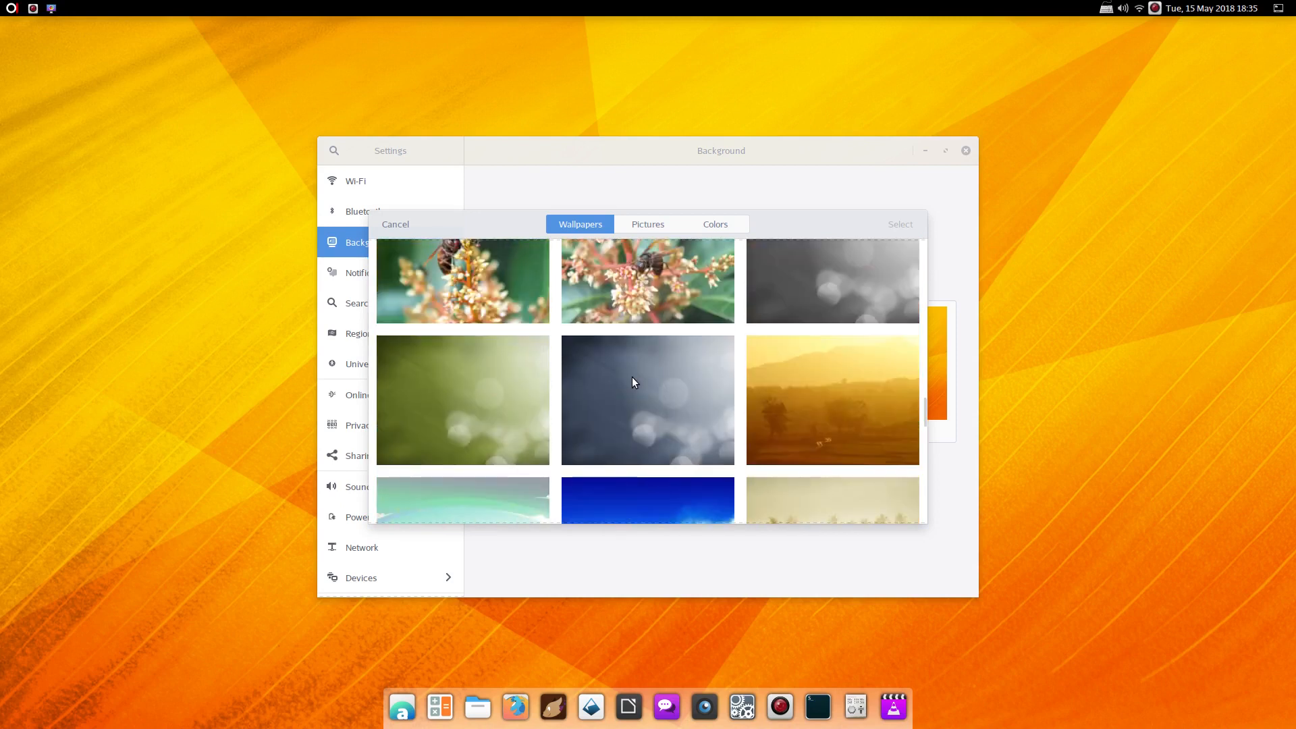
{"action": "left_click", "coordinate": [633, 378]}
{"action": "left_click", "coordinate": [894, 217]}
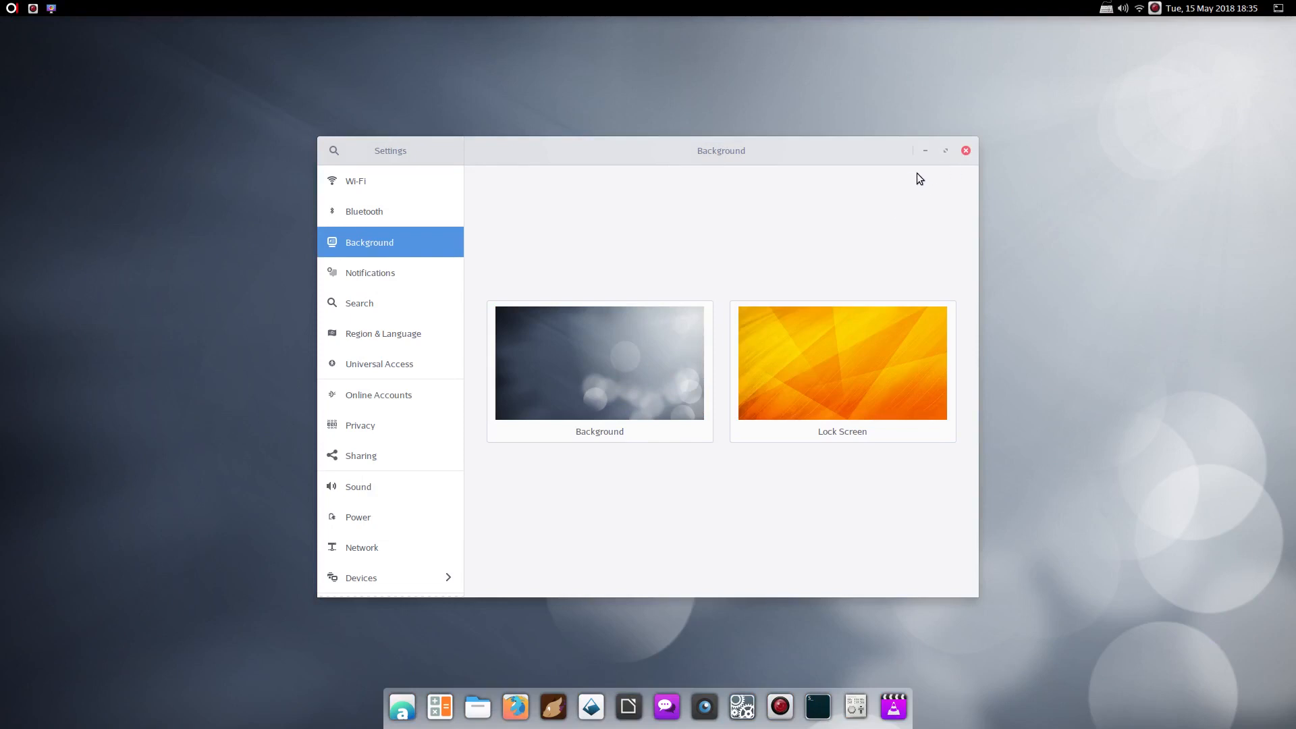
{"action": "left_click", "coordinate": [966, 150]}
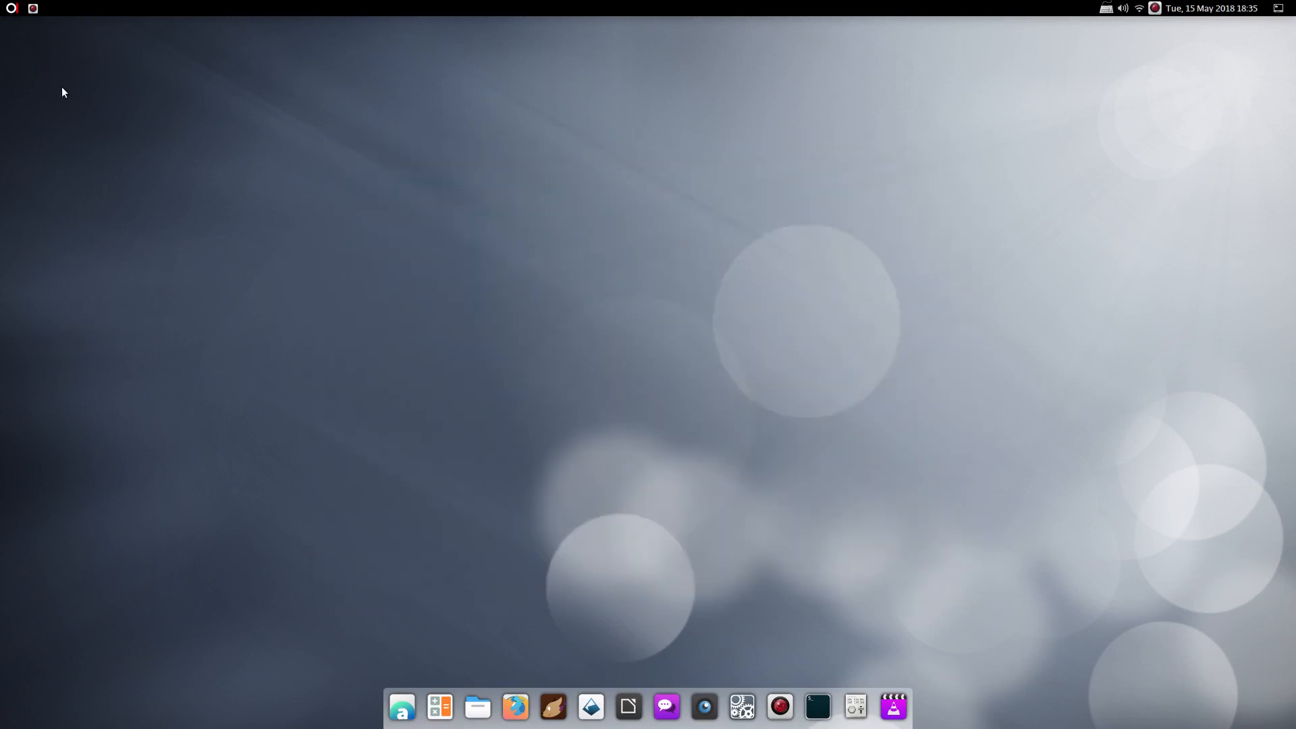
Browse the Accessories and Education categories, then launch Files and Firefox from the dock
{"action": "left_click", "coordinate": [12, 8]}
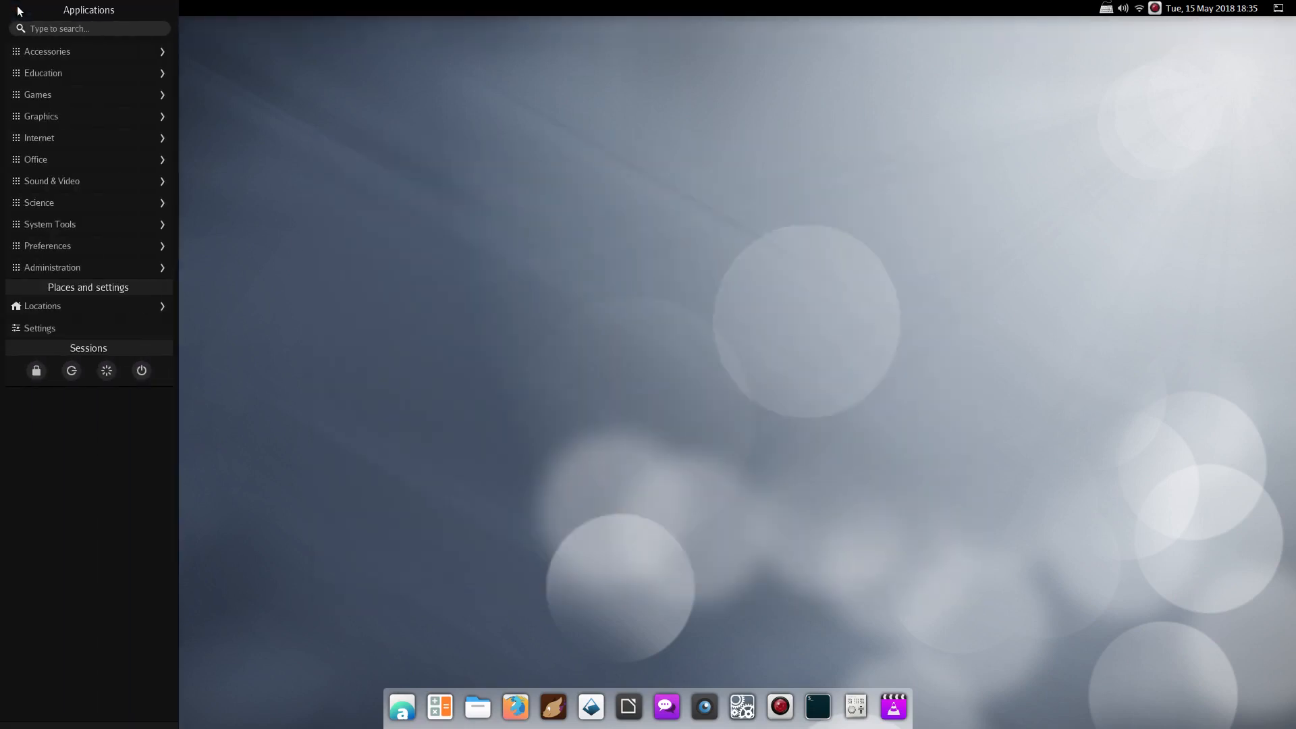
{"action": "left_click", "coordinate": [47, 52]}
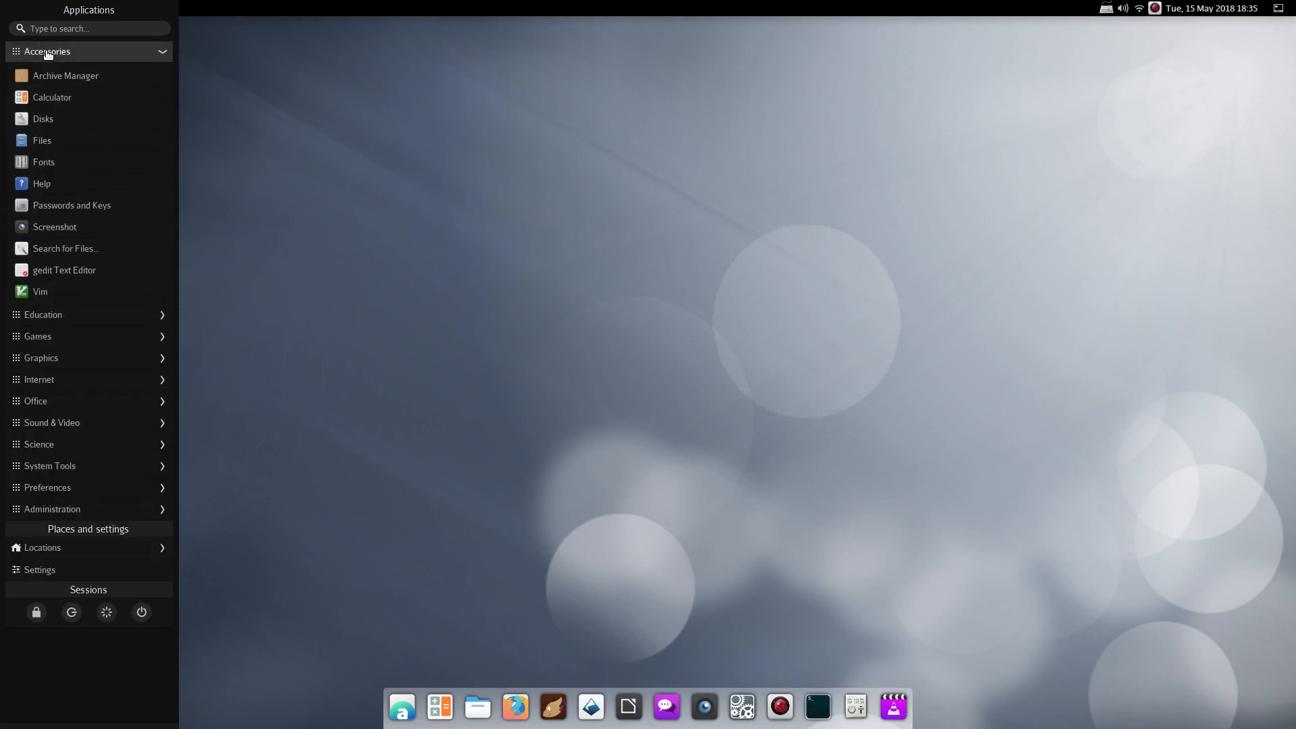
{"action": "left_click", "coordinate": [47, 52]}
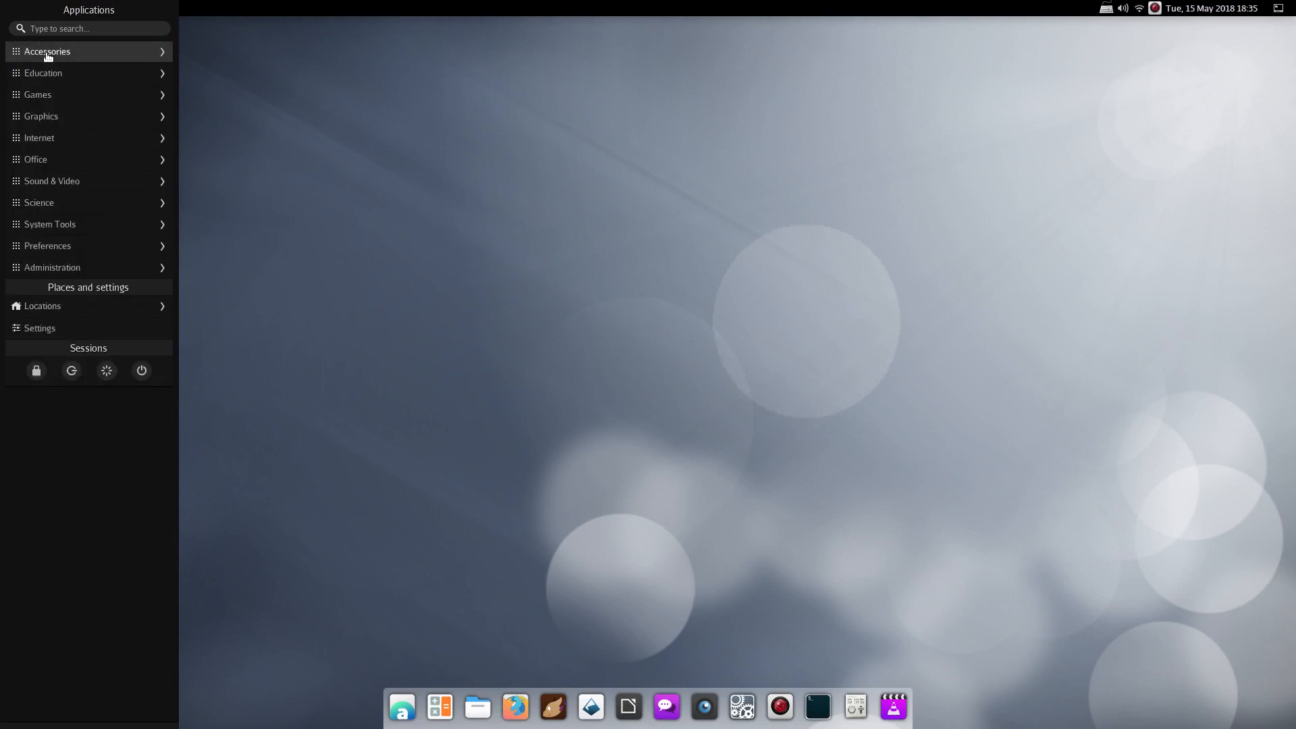
{"action": "left_click", "coordinate": [47, 75]}
{"action": "left_click", "coordinate": [48, 79]}
{"action": "left_click", "coordinate": [217, 62]}
{"action": "left_click", "coordinate": [481, 706]}
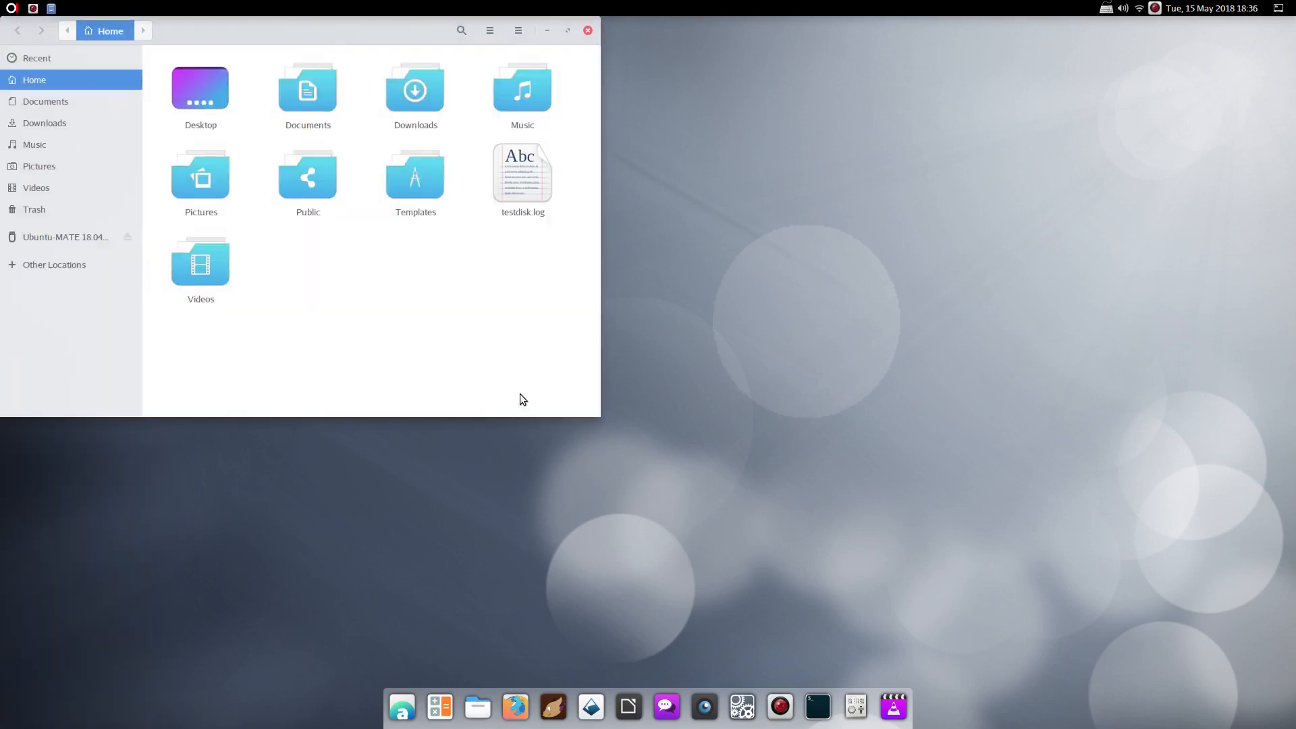
{"action": "left_click", "coordinate": [516, 706]}
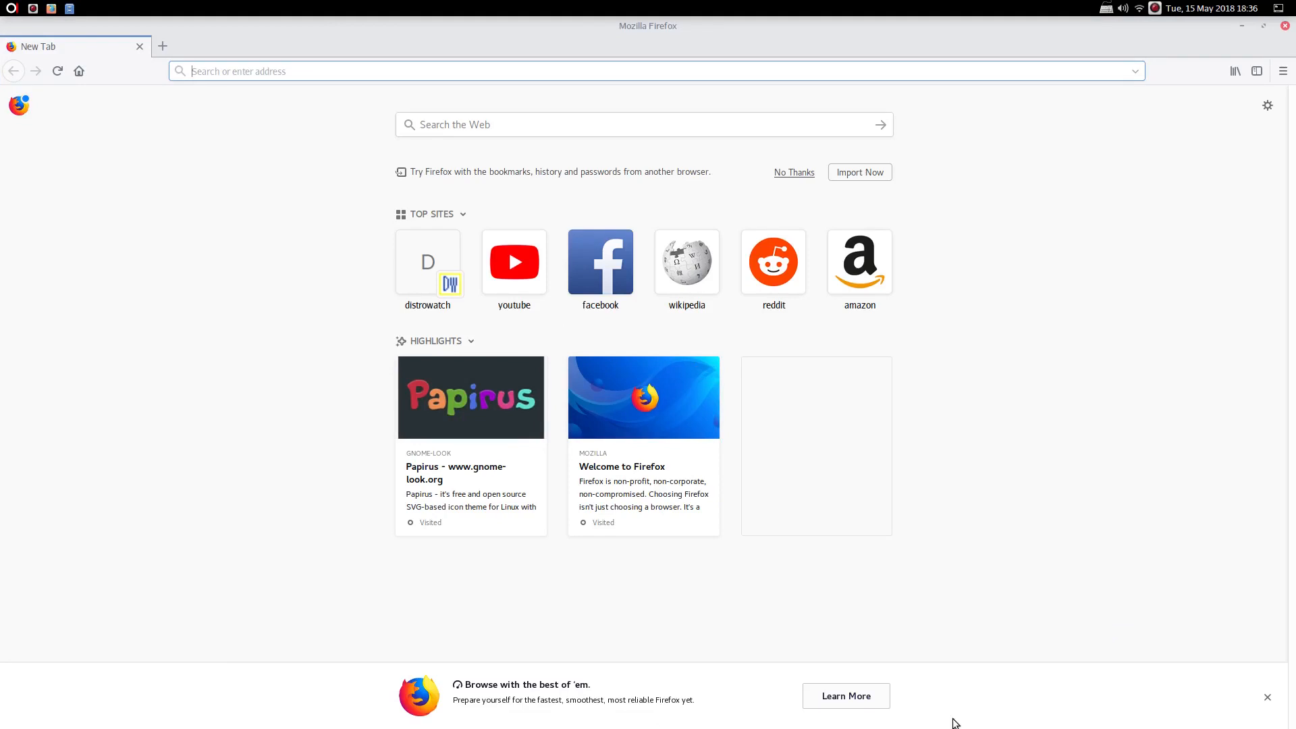
Switch to the empty workspace with the top-right workspace switcher
{"action": "left_click", "coordinate": [1285, 11]}
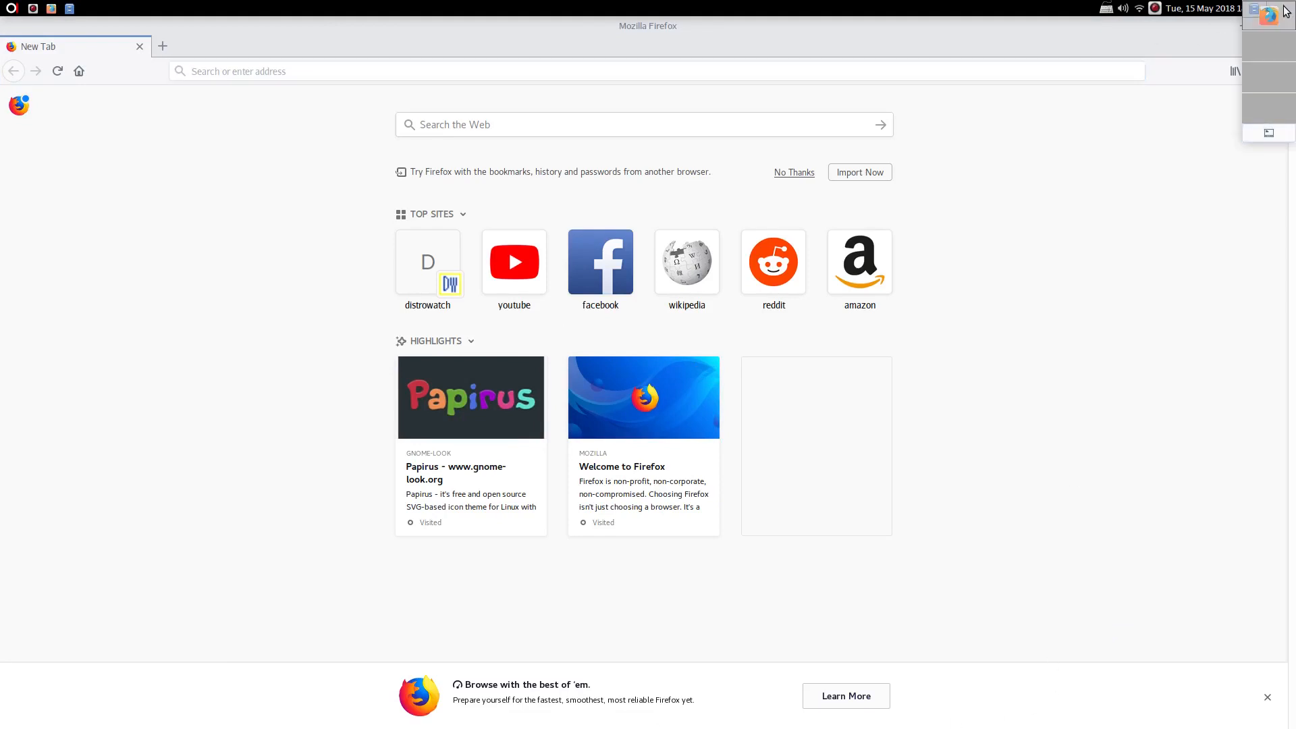
{"action": "left_click", "coordinate": [1284, 11]}
{"action": "left_click", "coordinate": [1282, 10]}
{"action": "mouse_move", "coordinate": [1283, 7]}
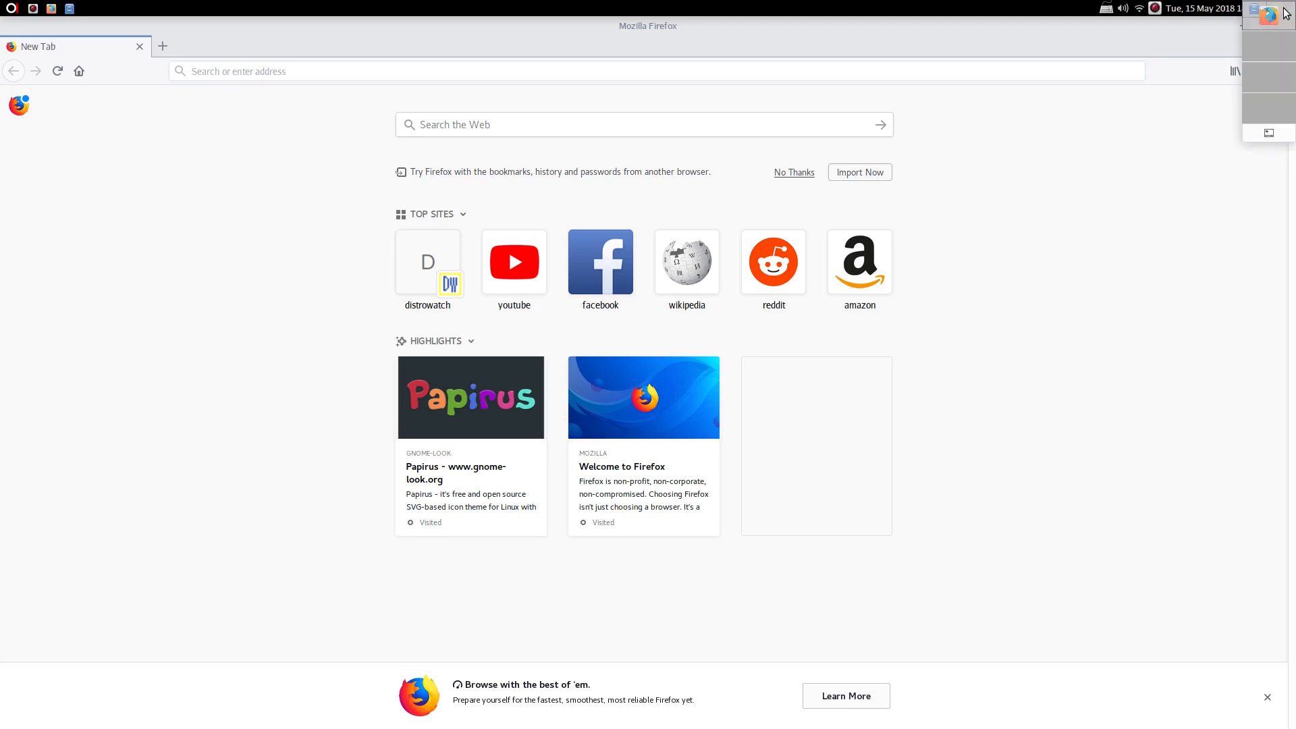
{"action": "left_click", "coordinate": [1268, 131]}
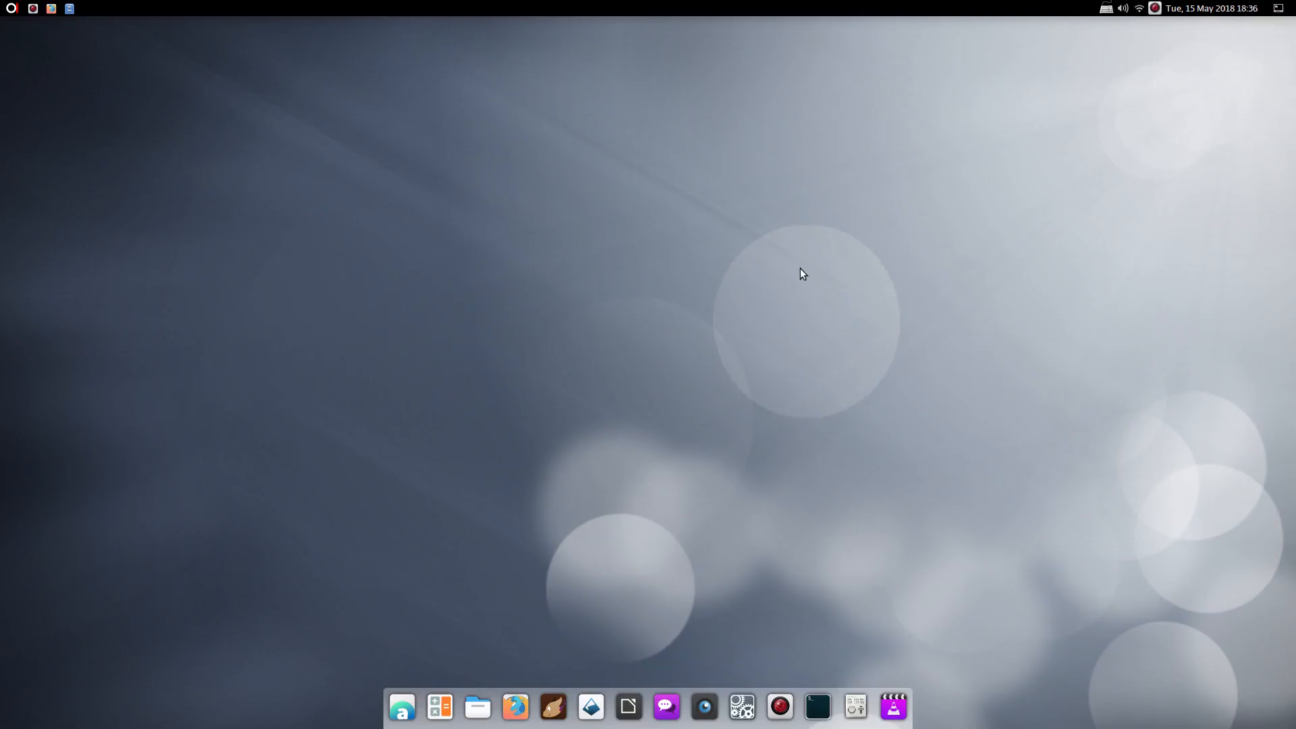
{"action": "left_click", "coordinate": [1279, 8]}
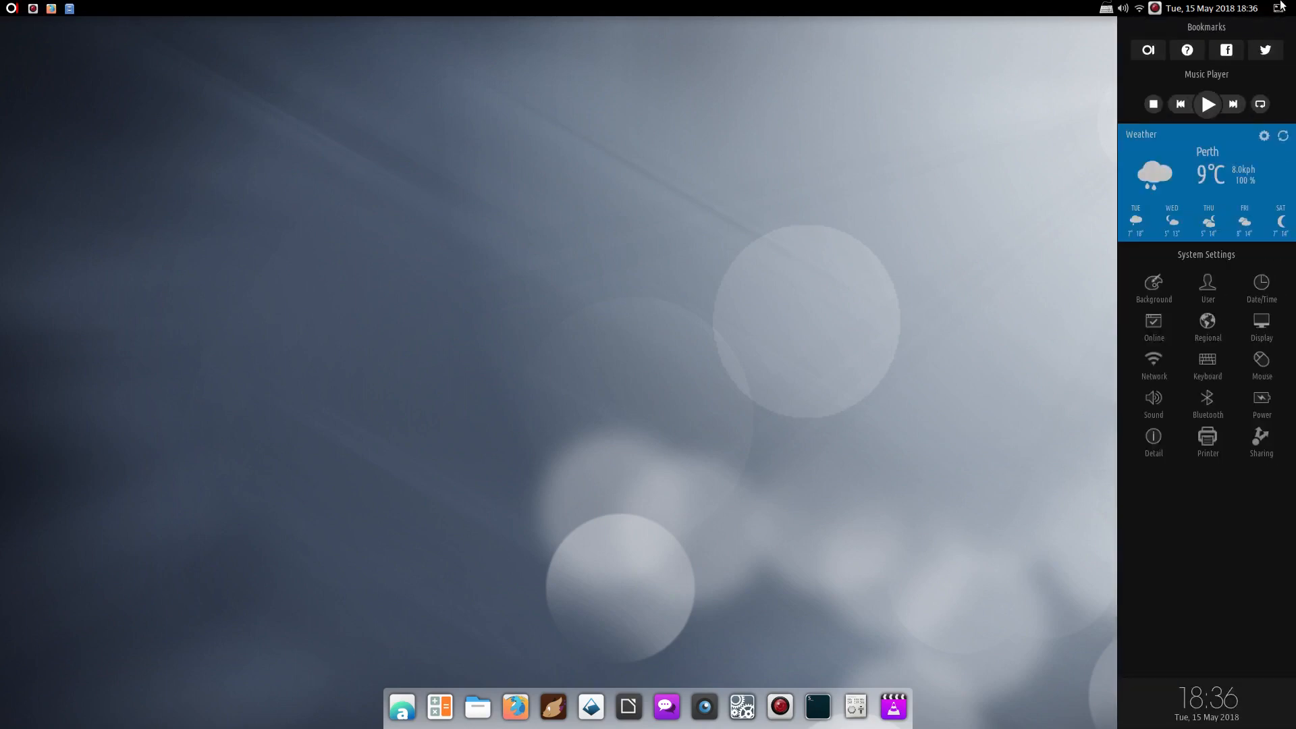
{"action": "mouse_move", "coordinate": [1281, 7]}
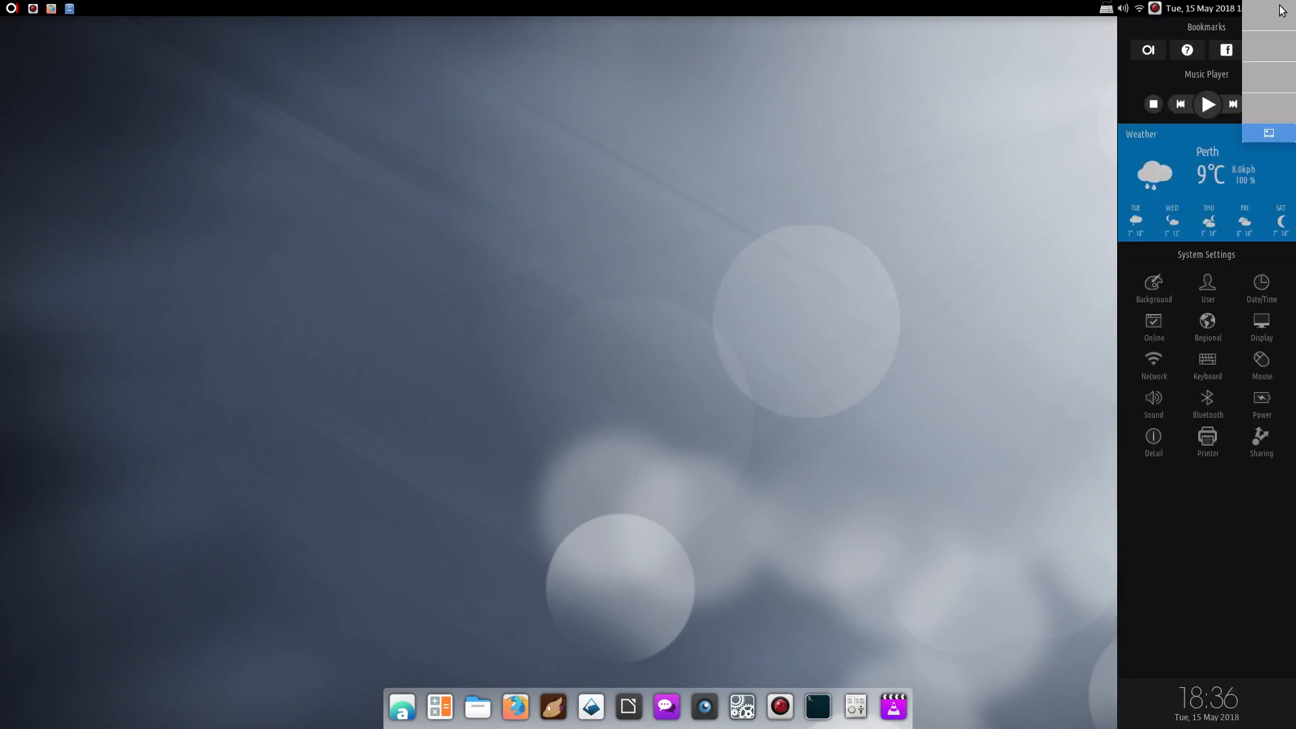
{"action": "left_click", "coordinate": [1271, 135]}
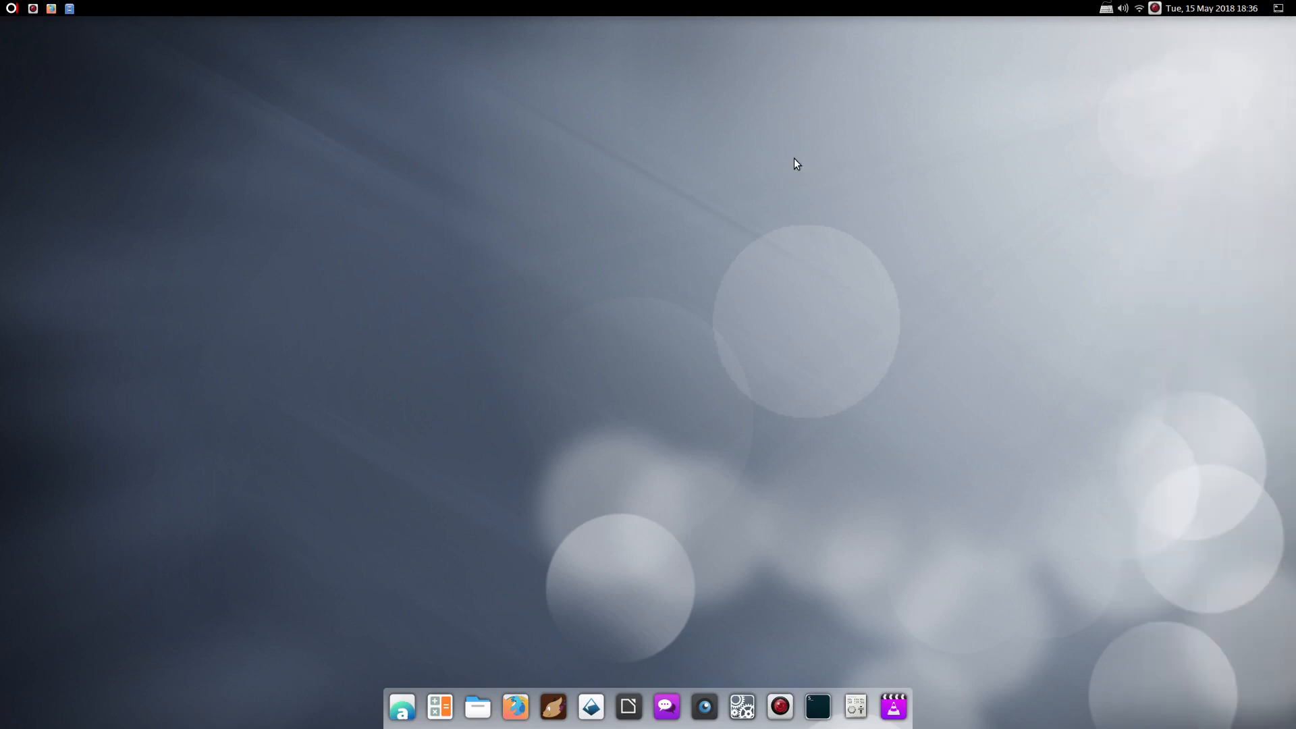
{"action": "left_click", "coordinate": [10, 9]}
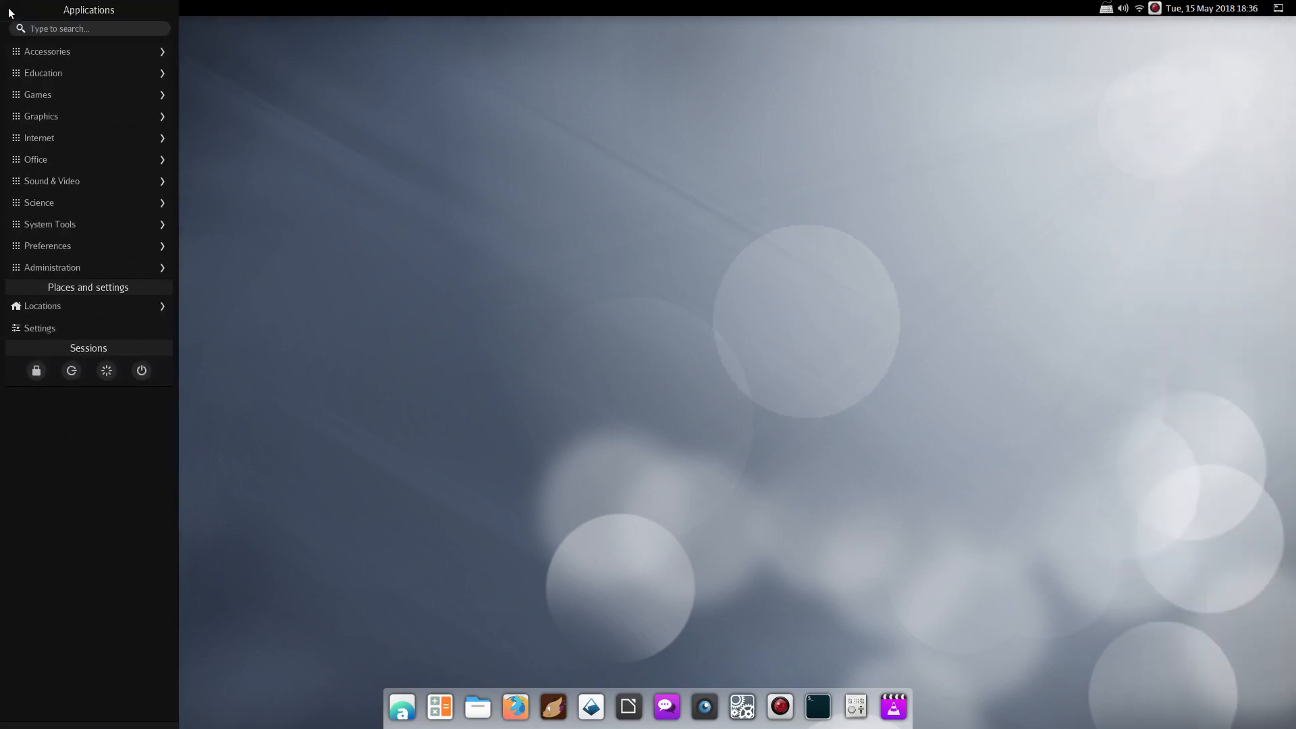
{"action": "left_click", "coordinate": [53, 29]}
{"action": "type", "text": "desk"}
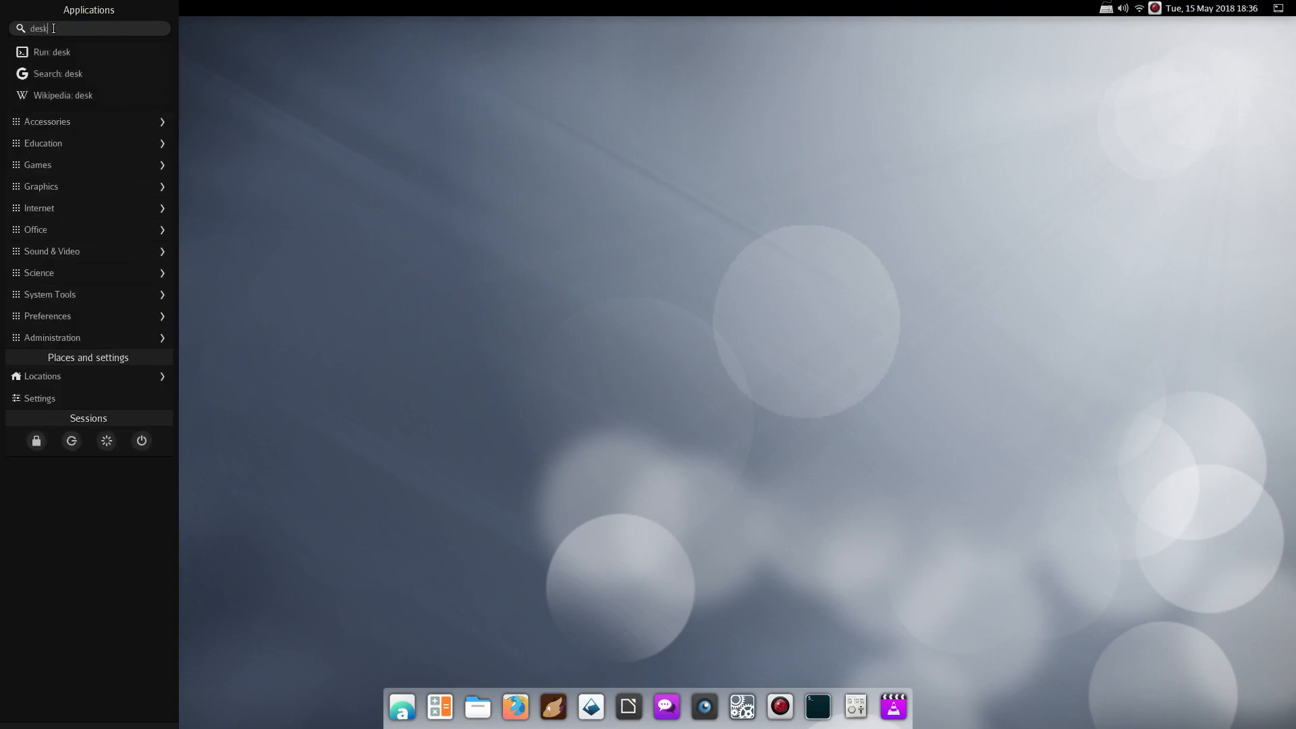
{"action": "left_click", "coordinate": [383, 141]}
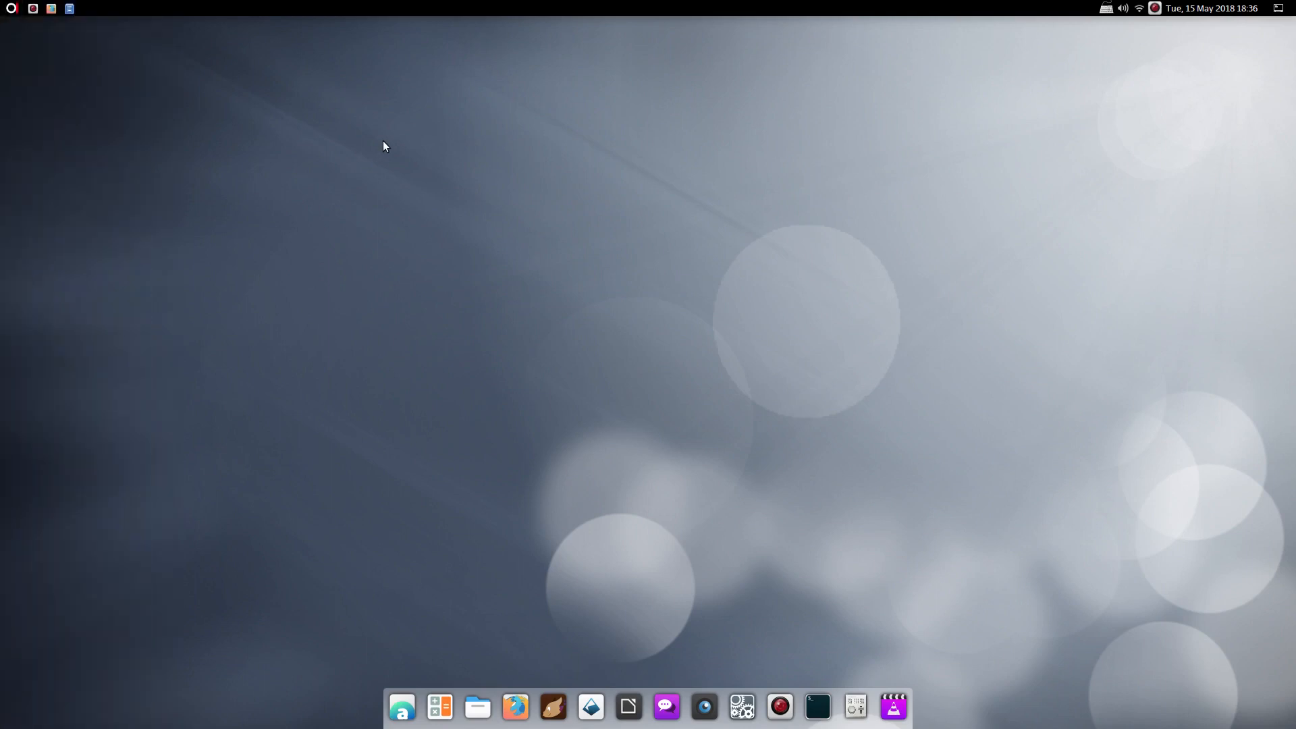
{"action": "mouse_move", "coordinate": [33, 10]}
{"action": "left_click", "coordinate": [54, 31]}
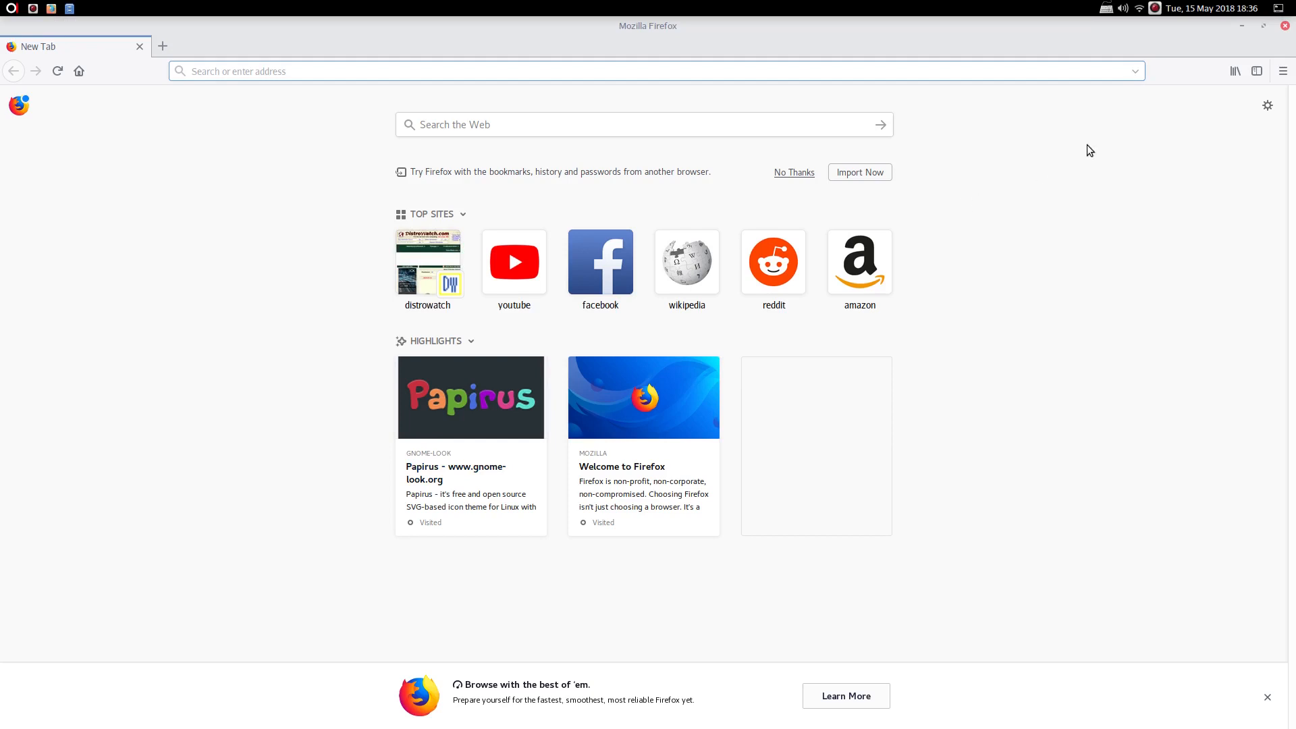
{"action": "left_click", "coordinate": [1242, 25]}
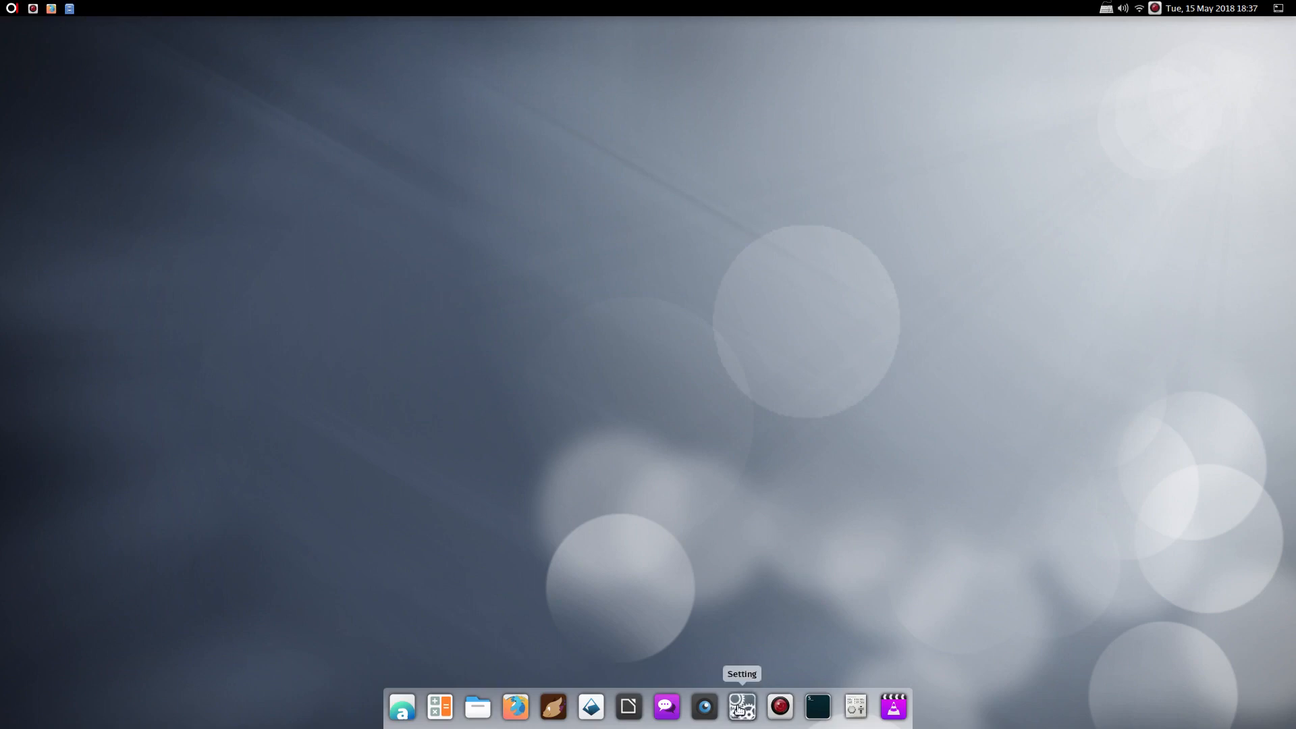
Open Tweaks and a centred, maximized Files window, then minimize both
{"action": "left_click", "coordinate": [856, 706]}
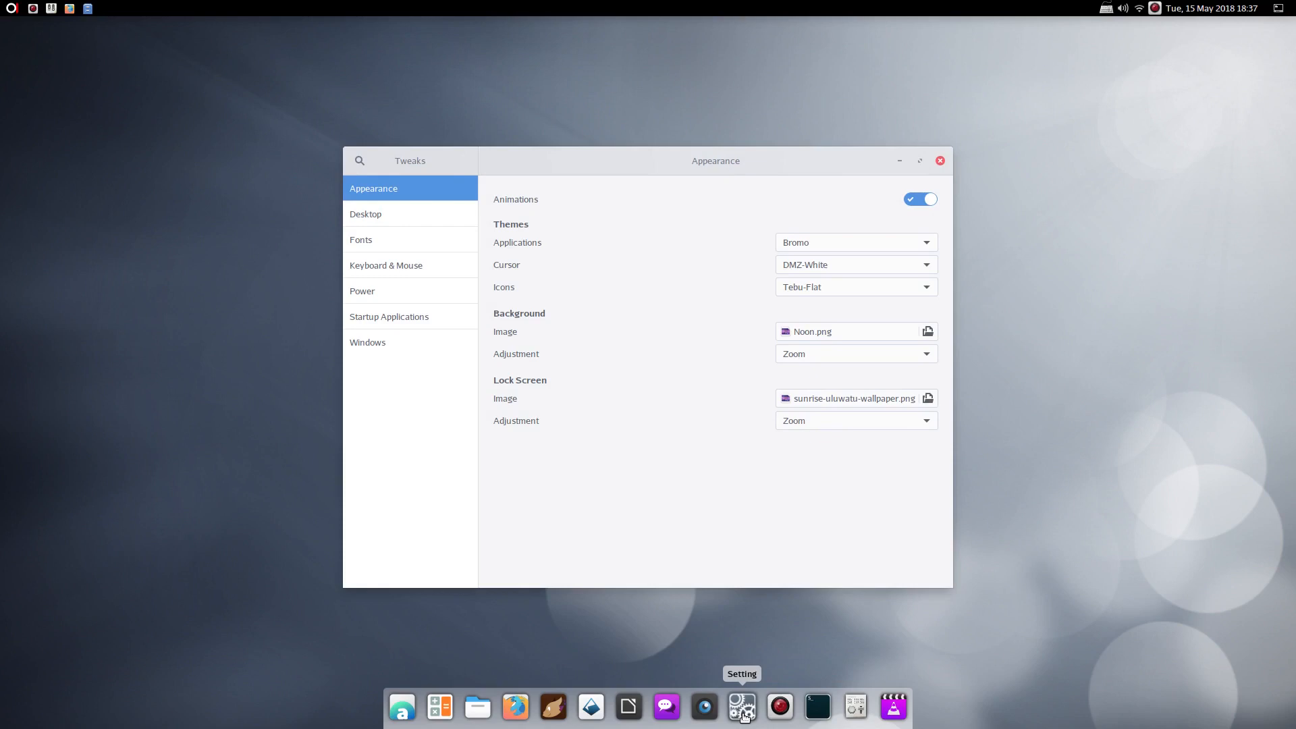
{"action": "left_click", "coordinate": [477, 709]}
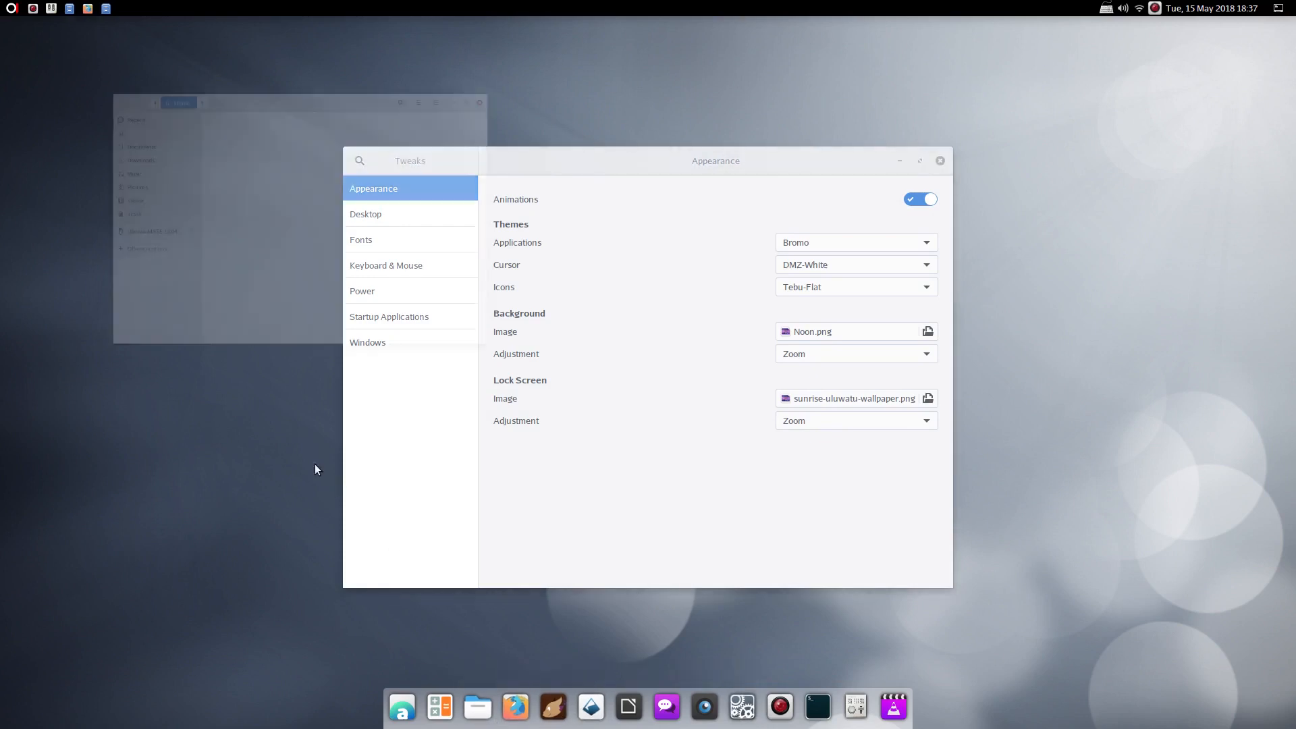
{"action": "left_click_drag", "start_coordinate": [273, 35], "coordinate": [646, 172]}
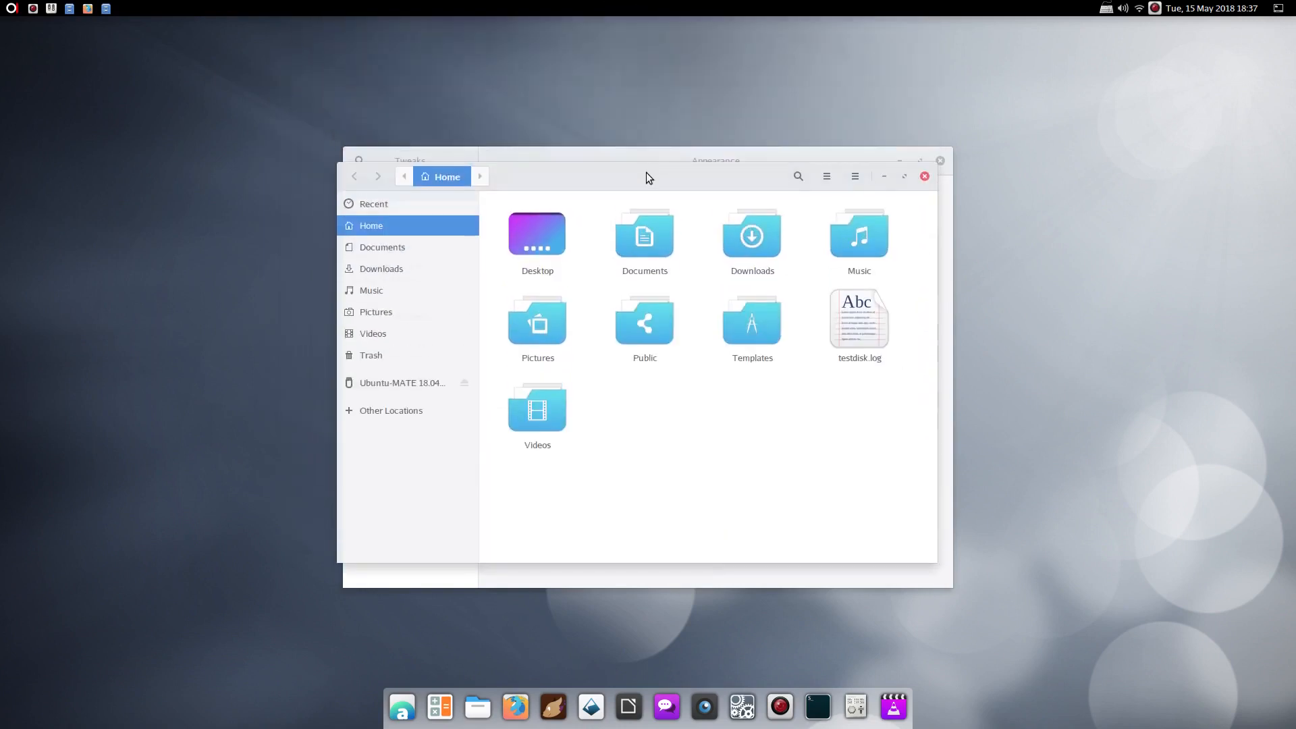
{"action": "double_click", "coordinate": [646, 172]}
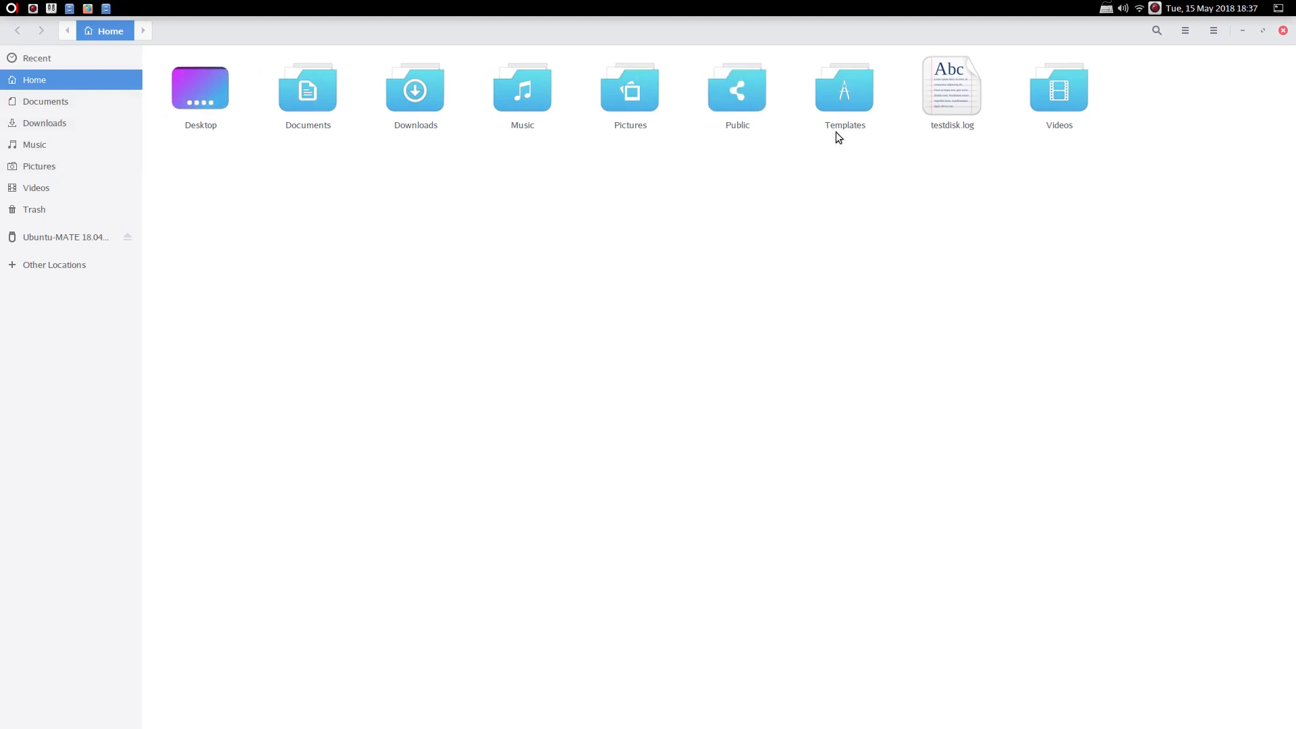
{"action": "left_click", "coordinate": [1242, 30]}
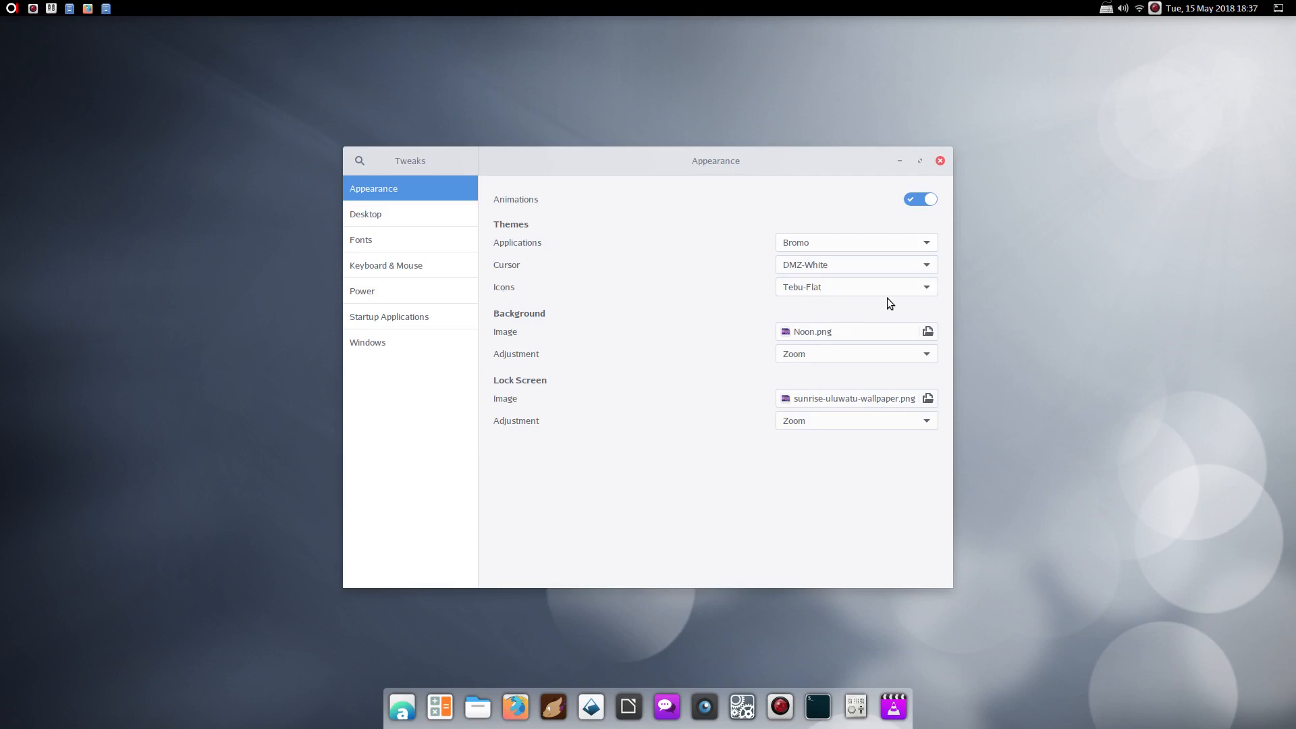
{"action": "left_click", "coordinate": [899, 161]}
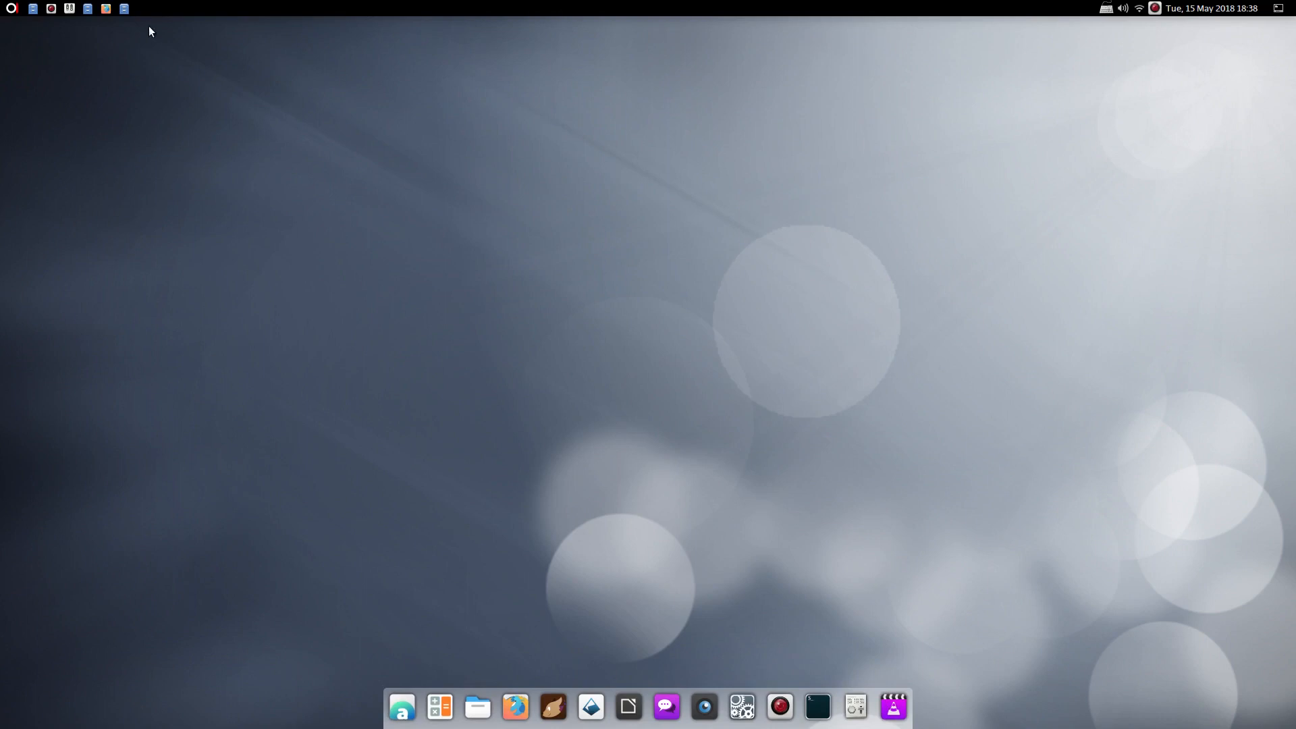
Open Home maximized, visit Pictures, then open the Desktop folder of .desktop launchers
{"action": "left_click", "coordinate": [128, 9]}
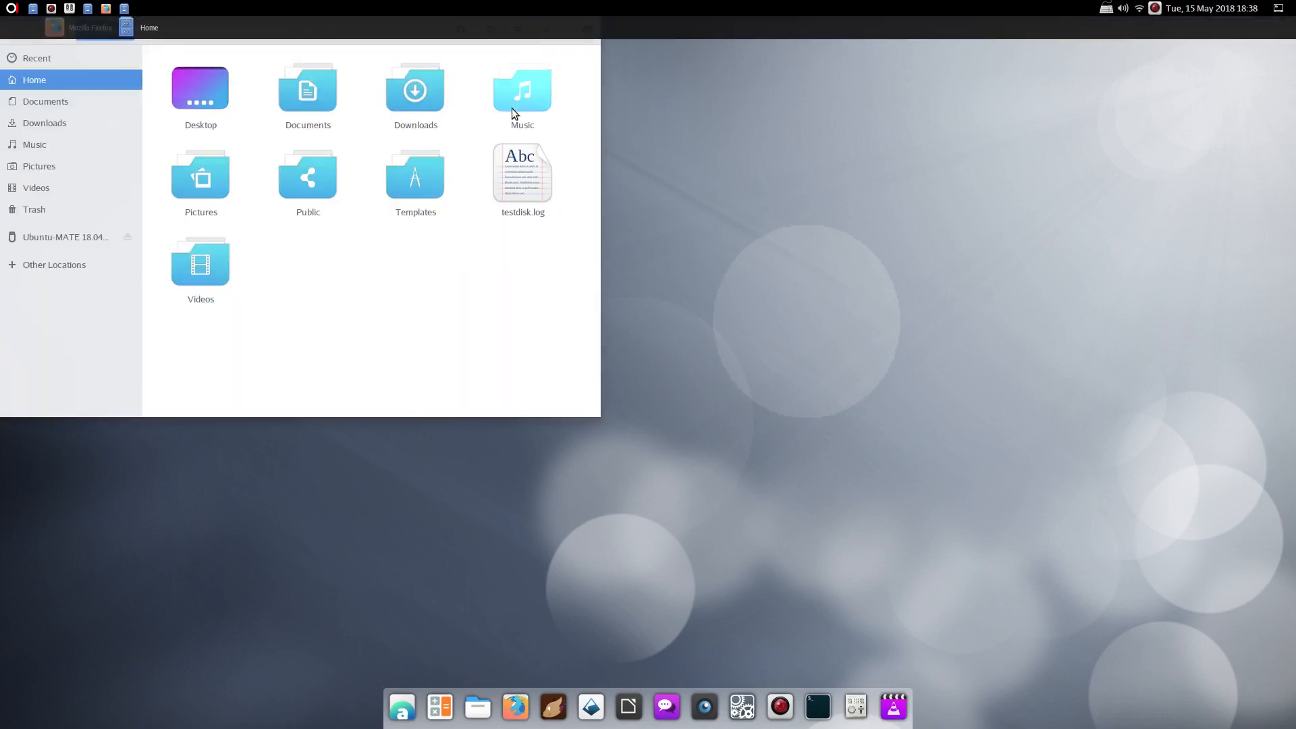
{"action": "left_click", "coordinate": [587, 30]}
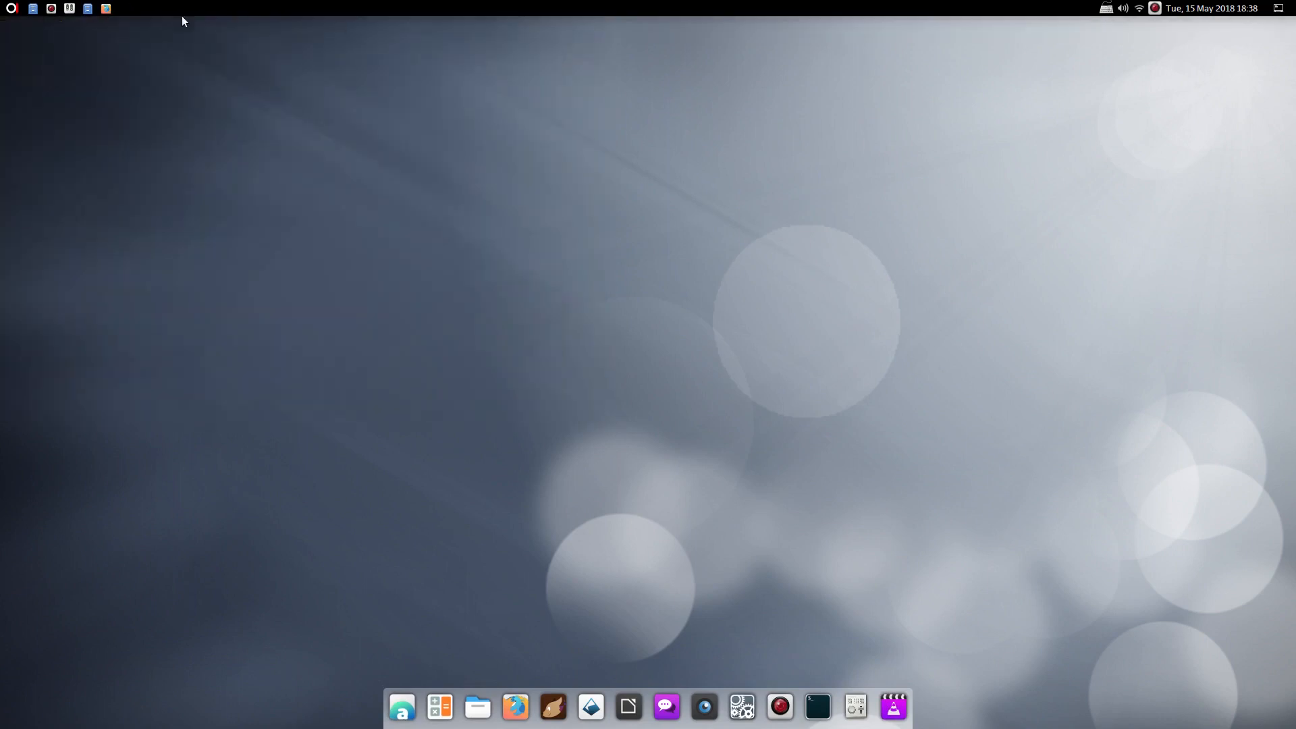
{"action": "left_click", "coordinate": [84, 11]}
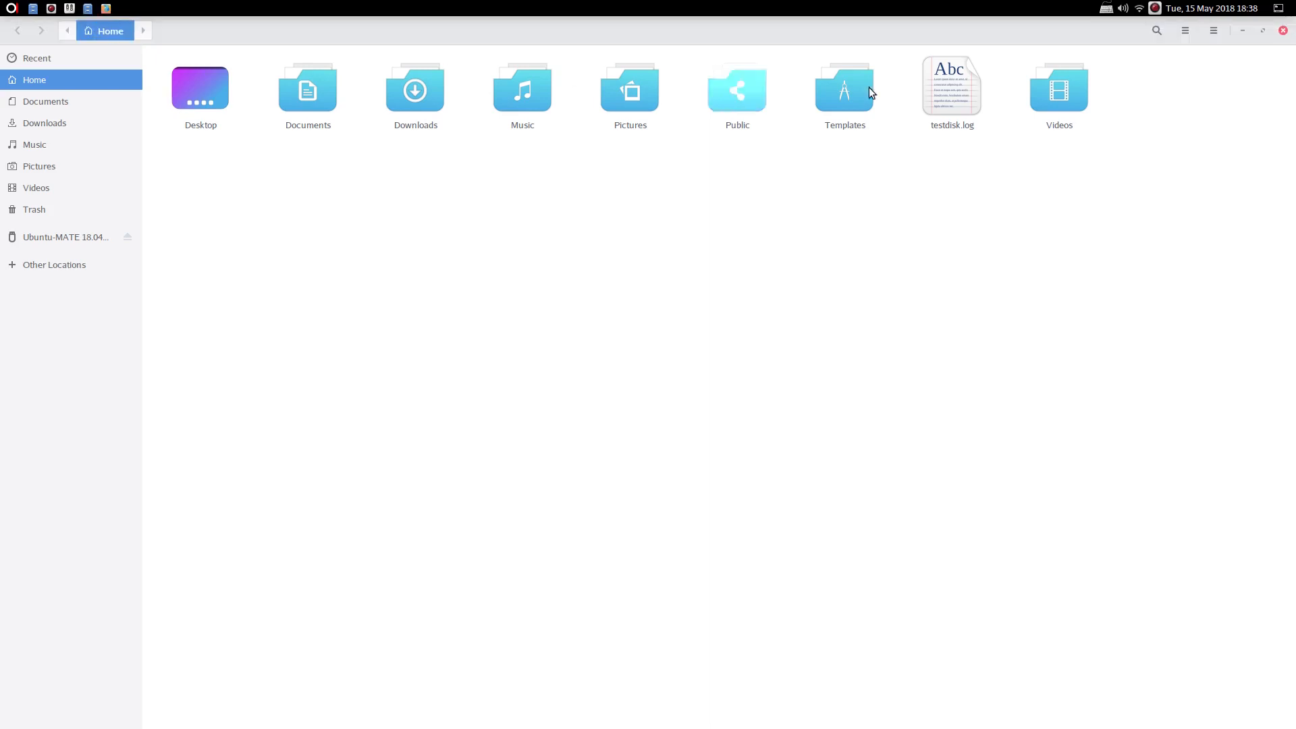
{"action": "left_click", "coordinate": [1282, 30]}
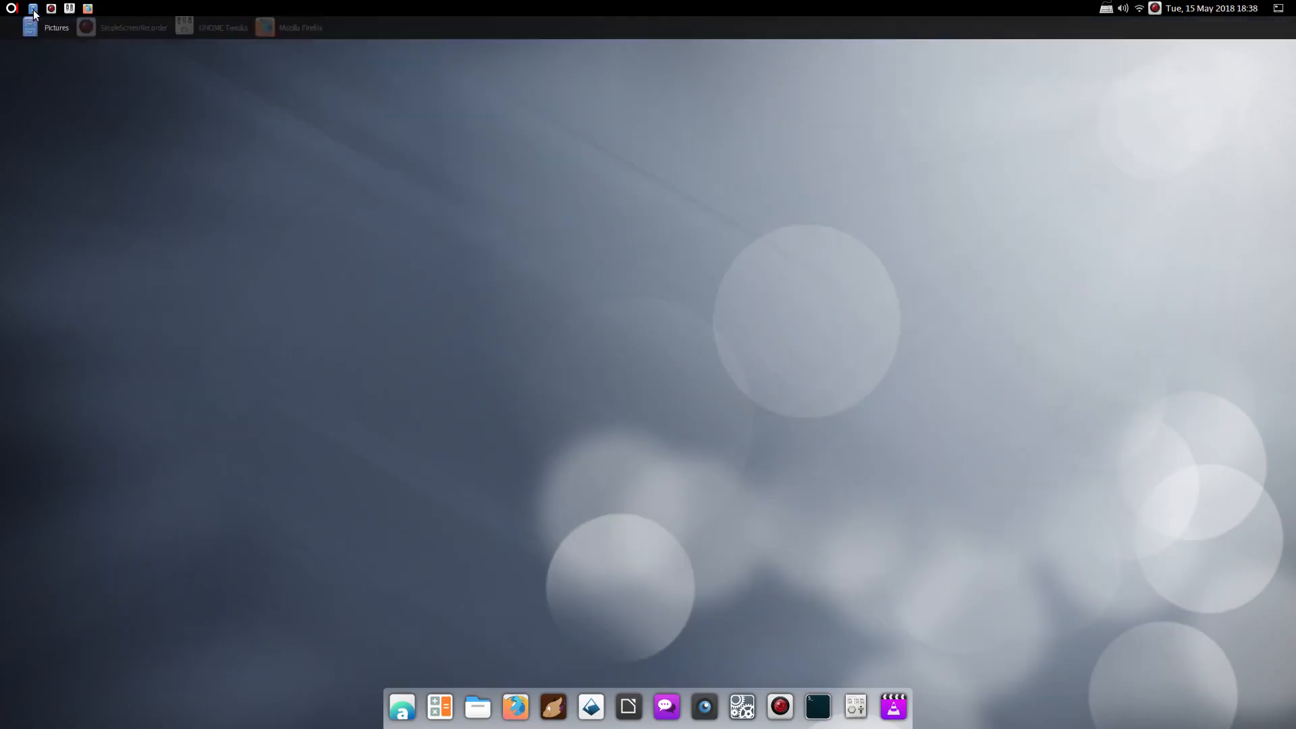
{"action": "left_click", "coordinate": [34, 10]}
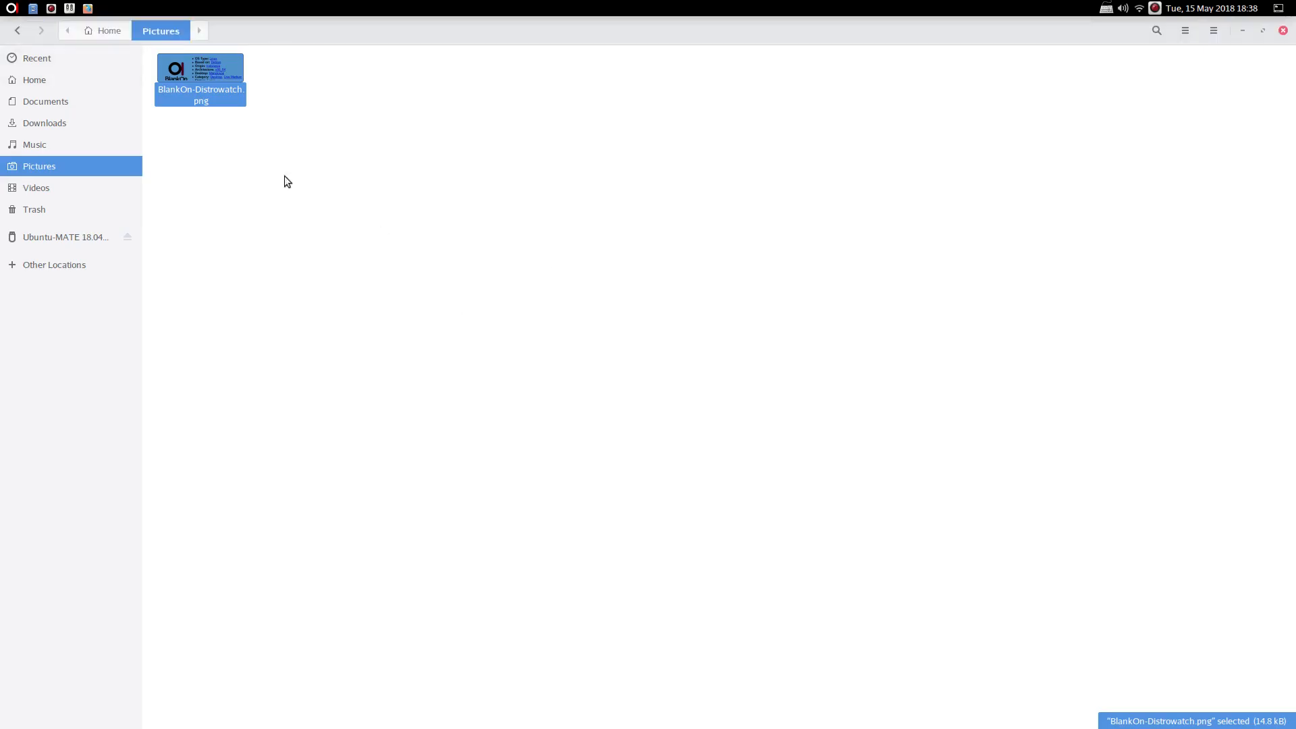
{"action": "left_click", "coordinate": [38, 76]}
{"action": "double_click", "coordinate": [202, 87]}
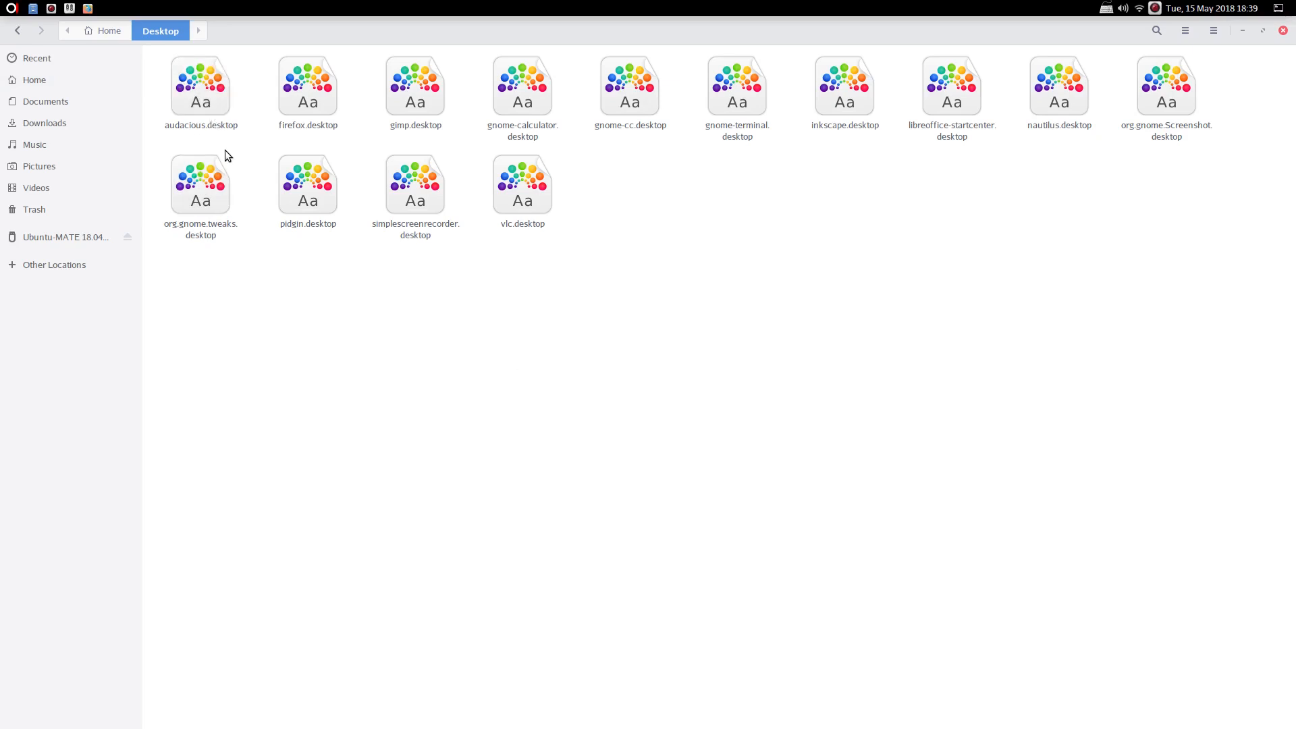
View audacious.desktop in Text Editor, close it, and minimize the file manager
{"action": "right_click", "coordinate": [208, 101]}
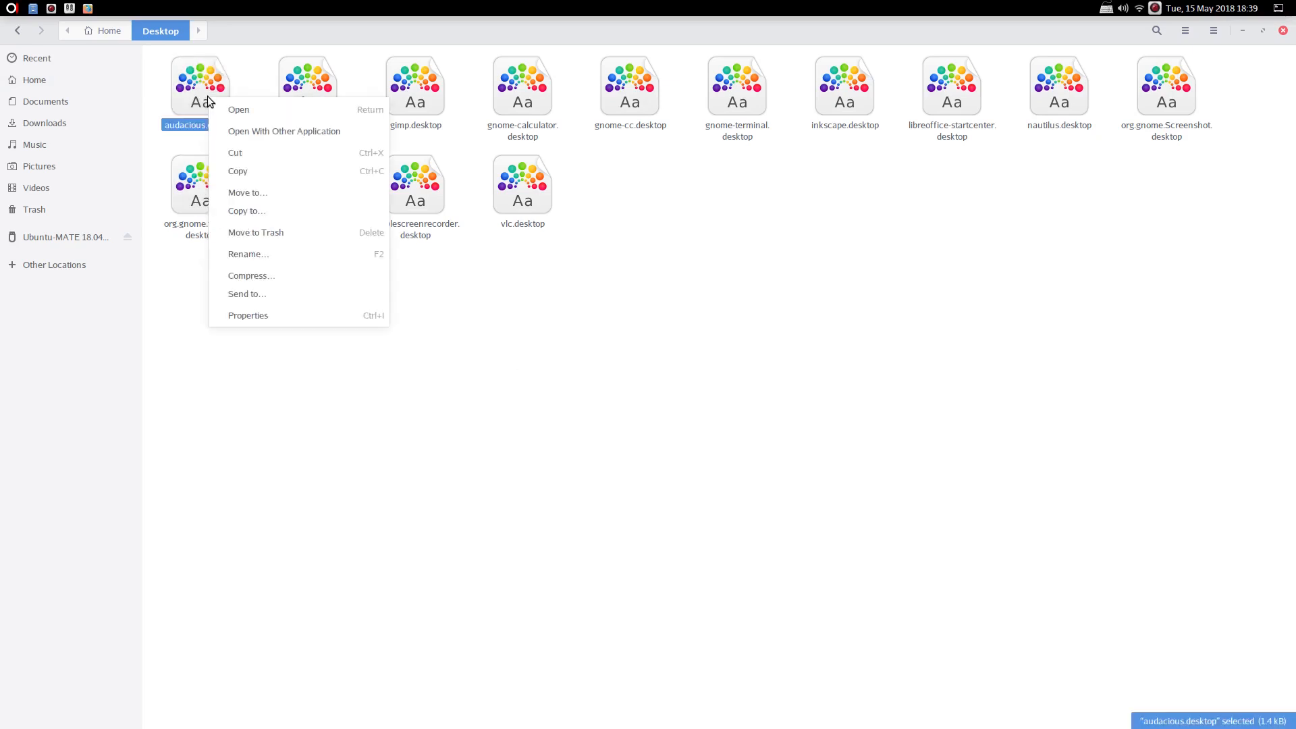
{"action": "left_click", "coordinate": [260, 128]}
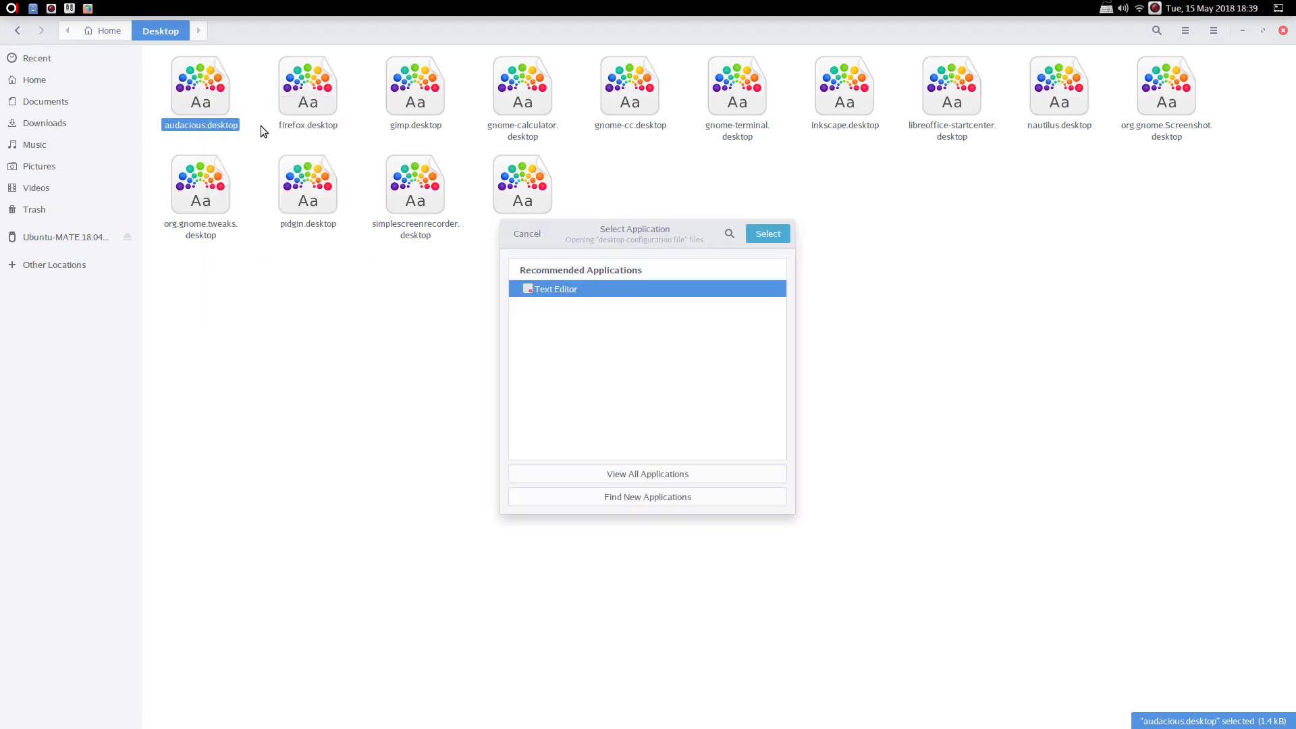
{"action": "left_click", "coordinate": [767, 234]}
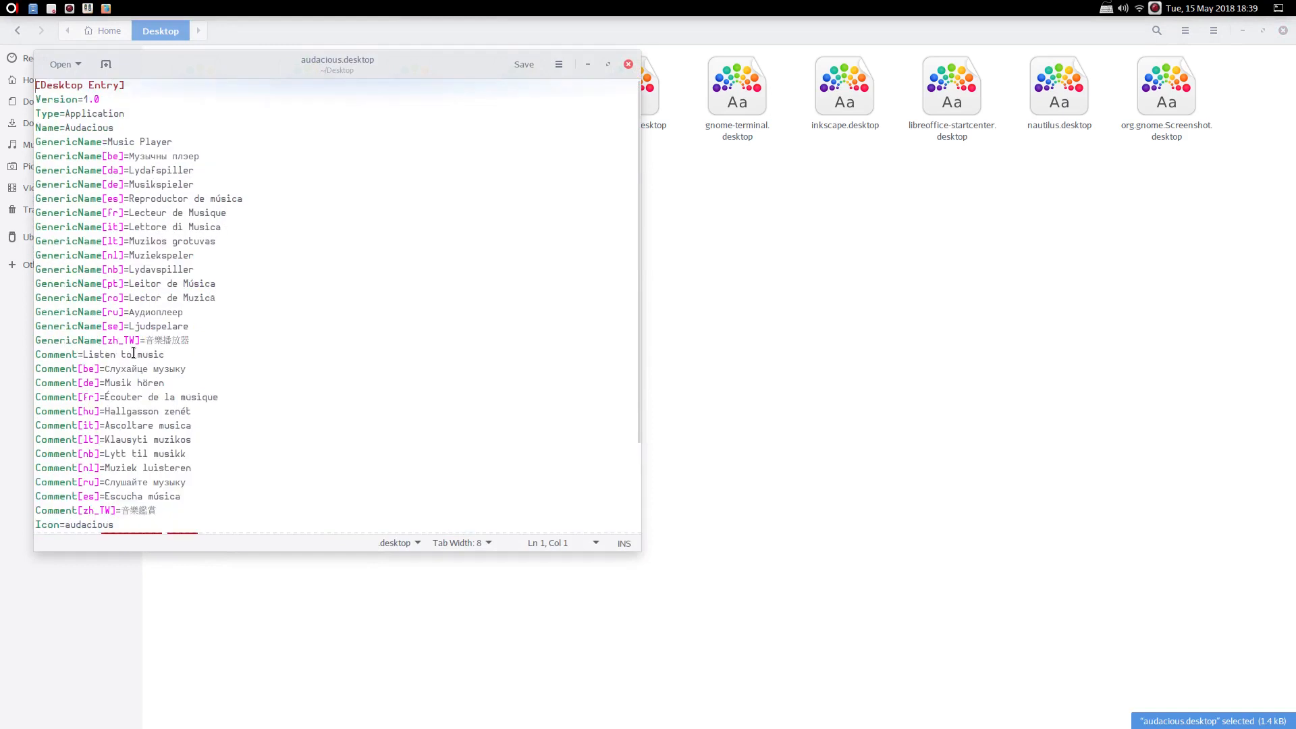
{"action": "left_click", "coordinate": [628, 64]}
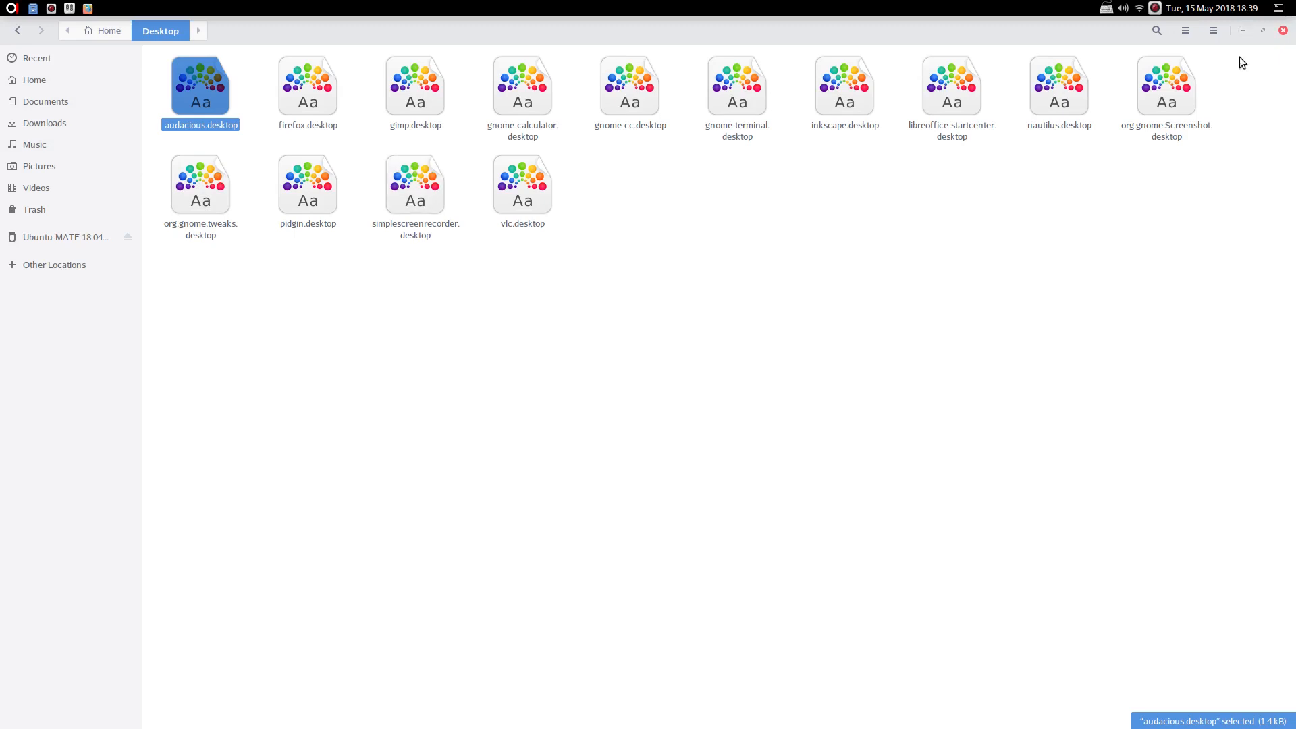
{"action": "left_click", "coordinate": [1242, 31]}
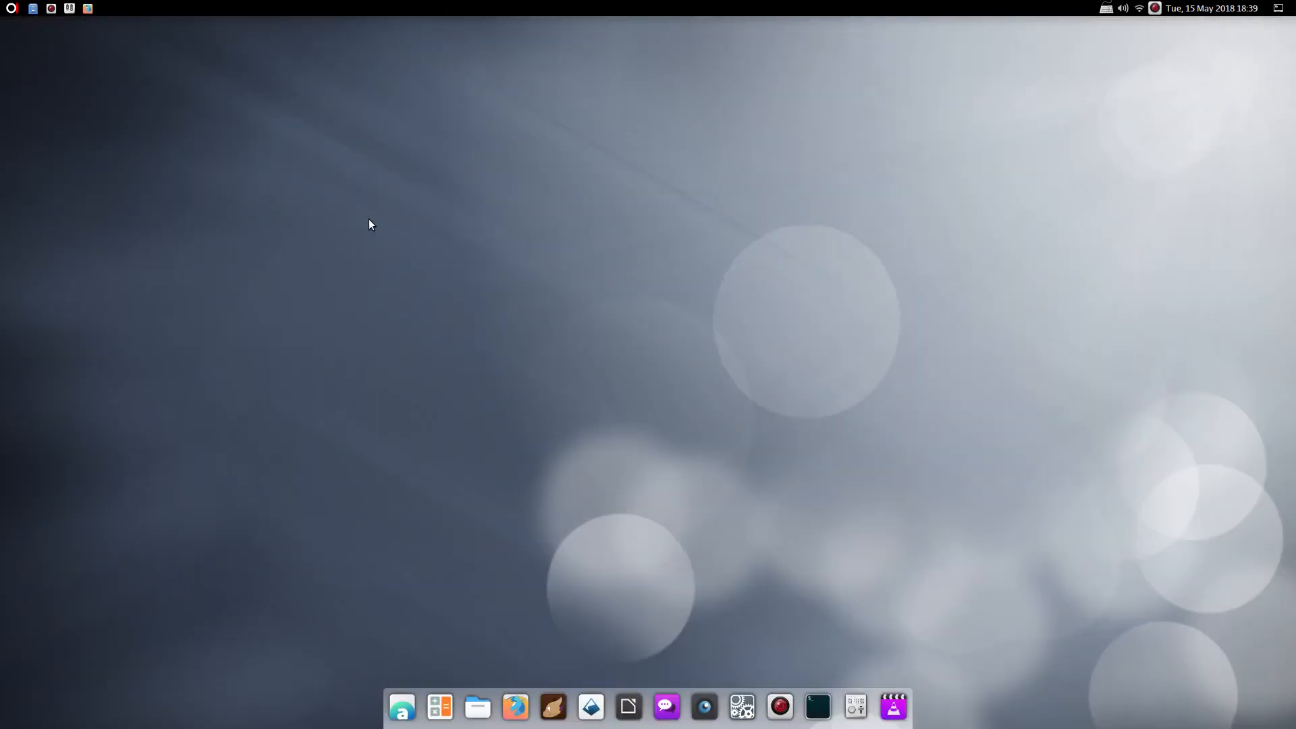
Restore and unmaximize Files, move all 14 .desktop launchers to Trash, and view Trash
{"action": "left_click", "coordinate": [50, 28]}
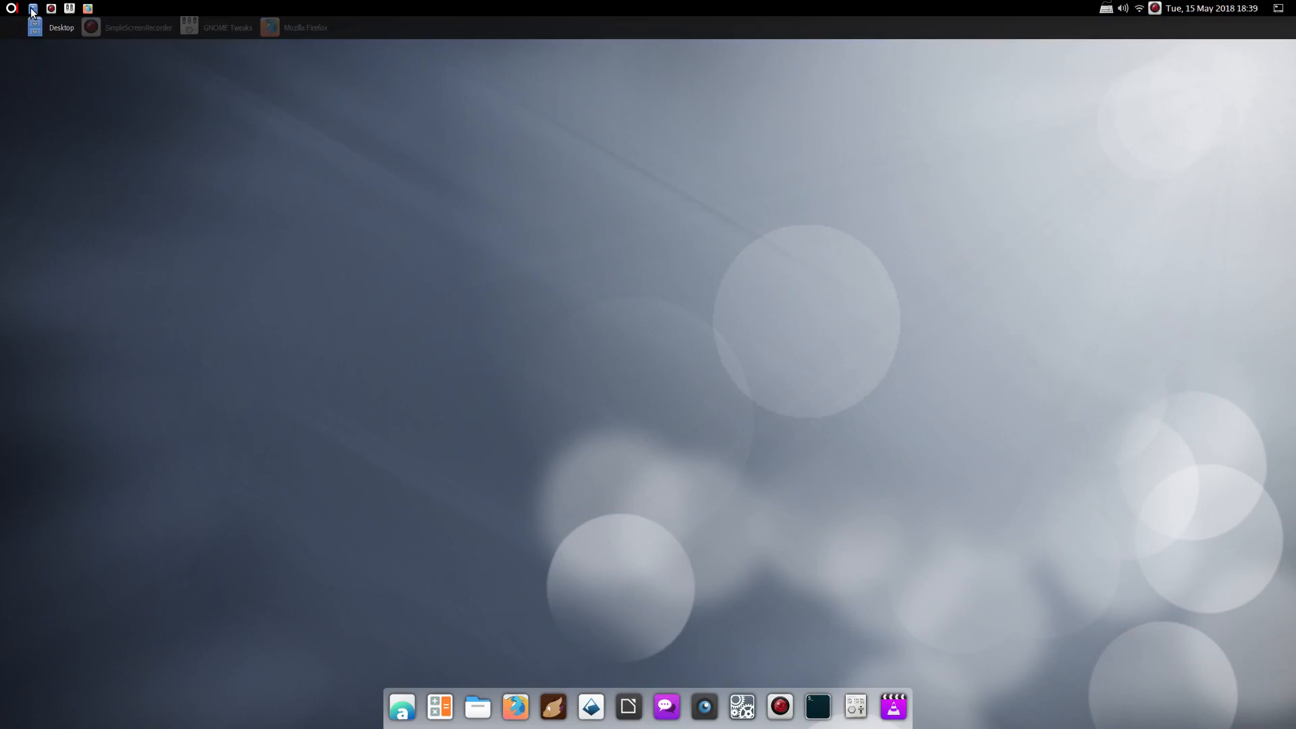
{"action": "double_click", "coordinate": [636, 26]}
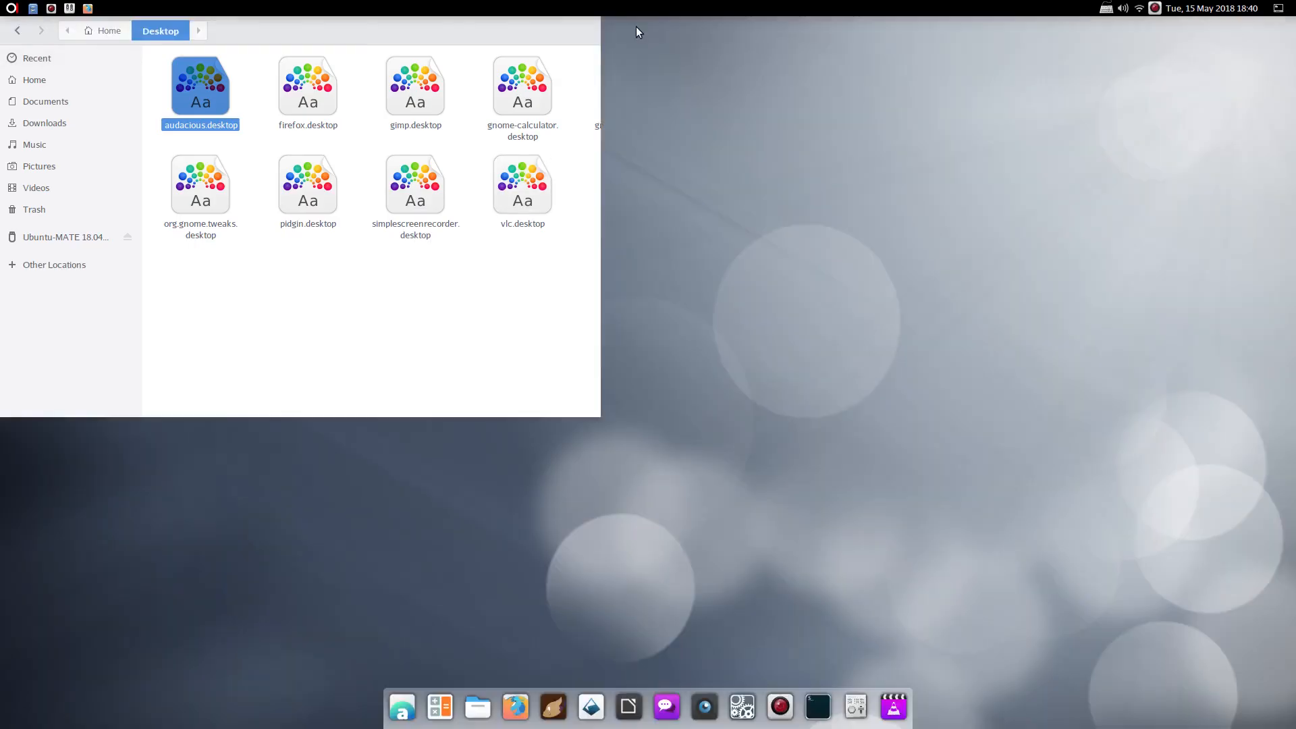
{"action": "left_click_drag", "start_coordinate": [154, 71], "coordinate": [588, 377]}
{"action": "right_click", "coordinate": [427, 186]}
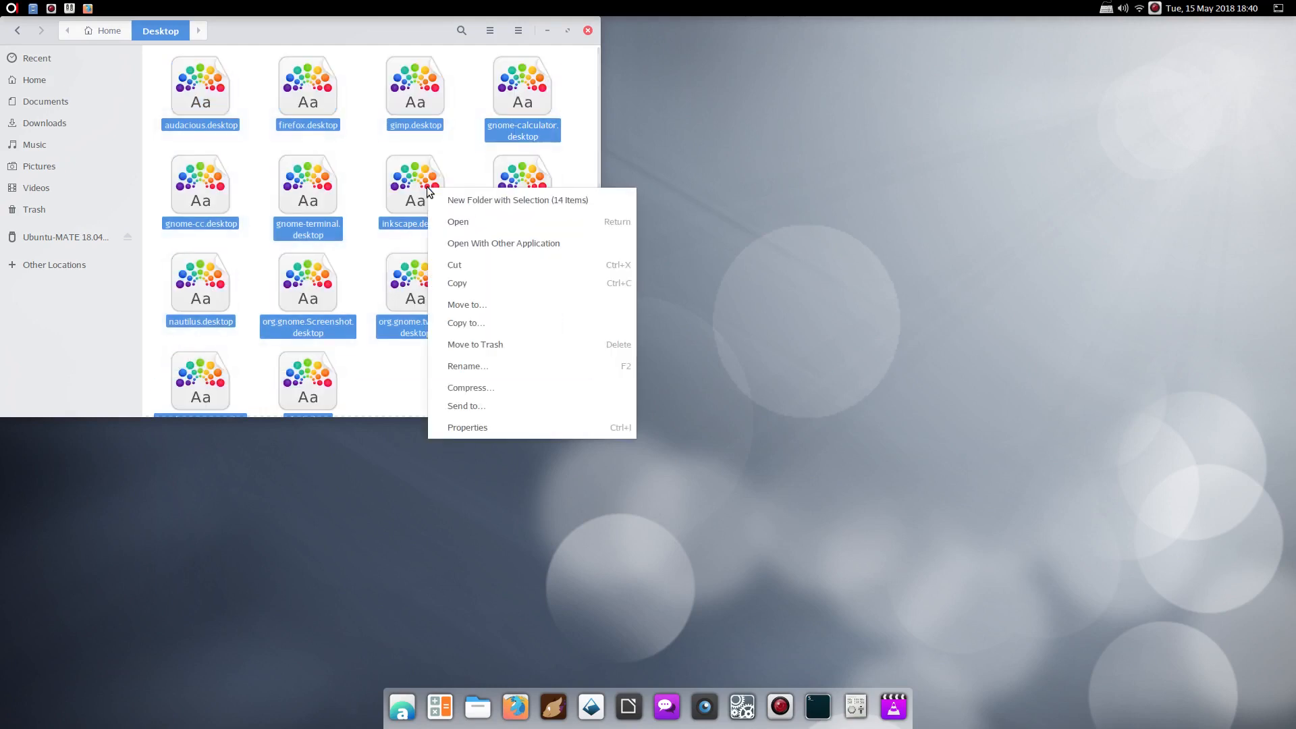
{"action": "left_click", "coordinate": [475, 343]}
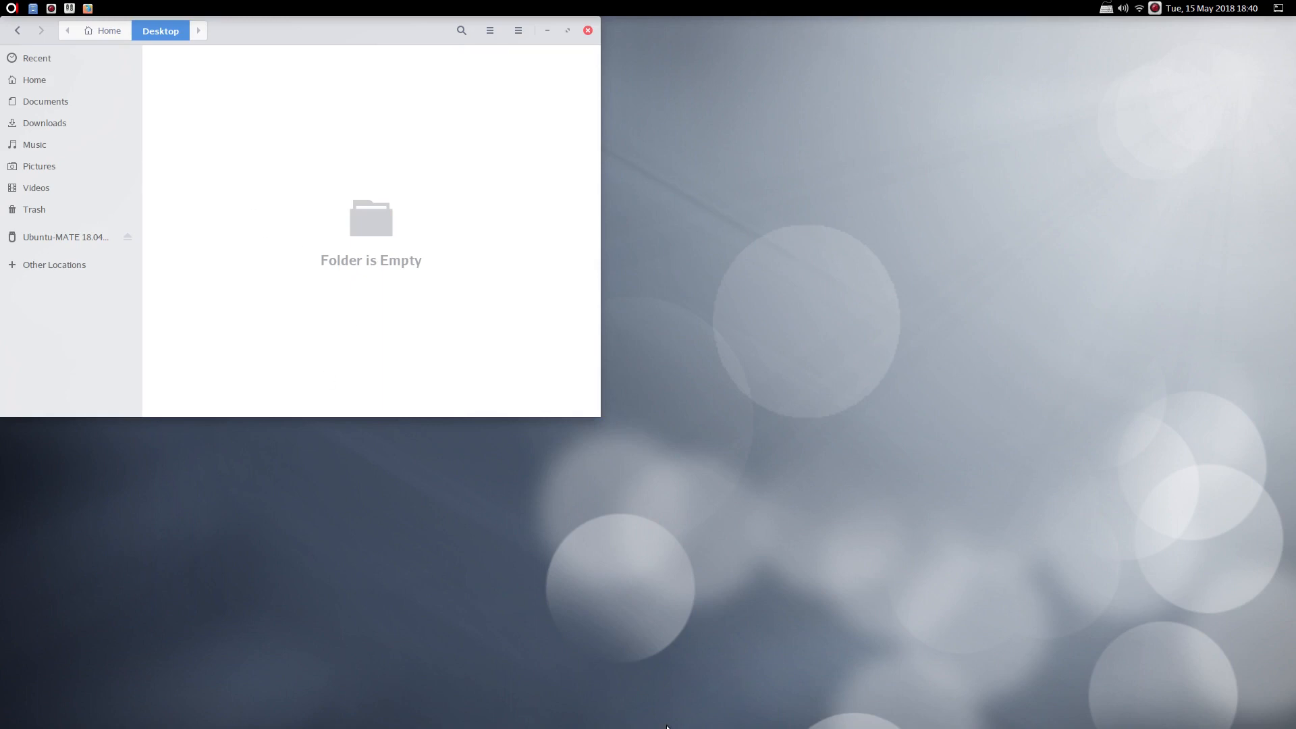
{"action": "left_click", "coordinate": [75, 210]}
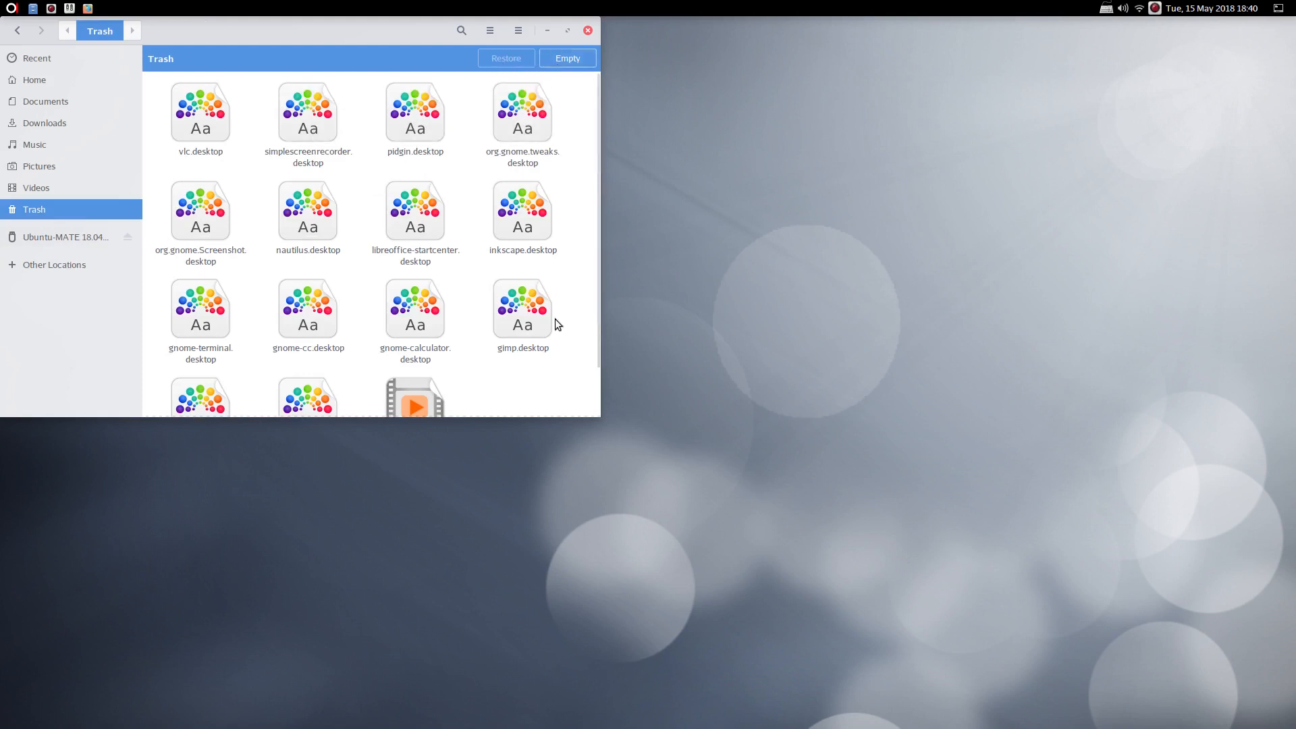
Select every trashed .desktop launcher, restore them all, and close Files
{"action": "left_click_drag", "start_coordinate": [359, 392], "coordinate": [180, 96]}
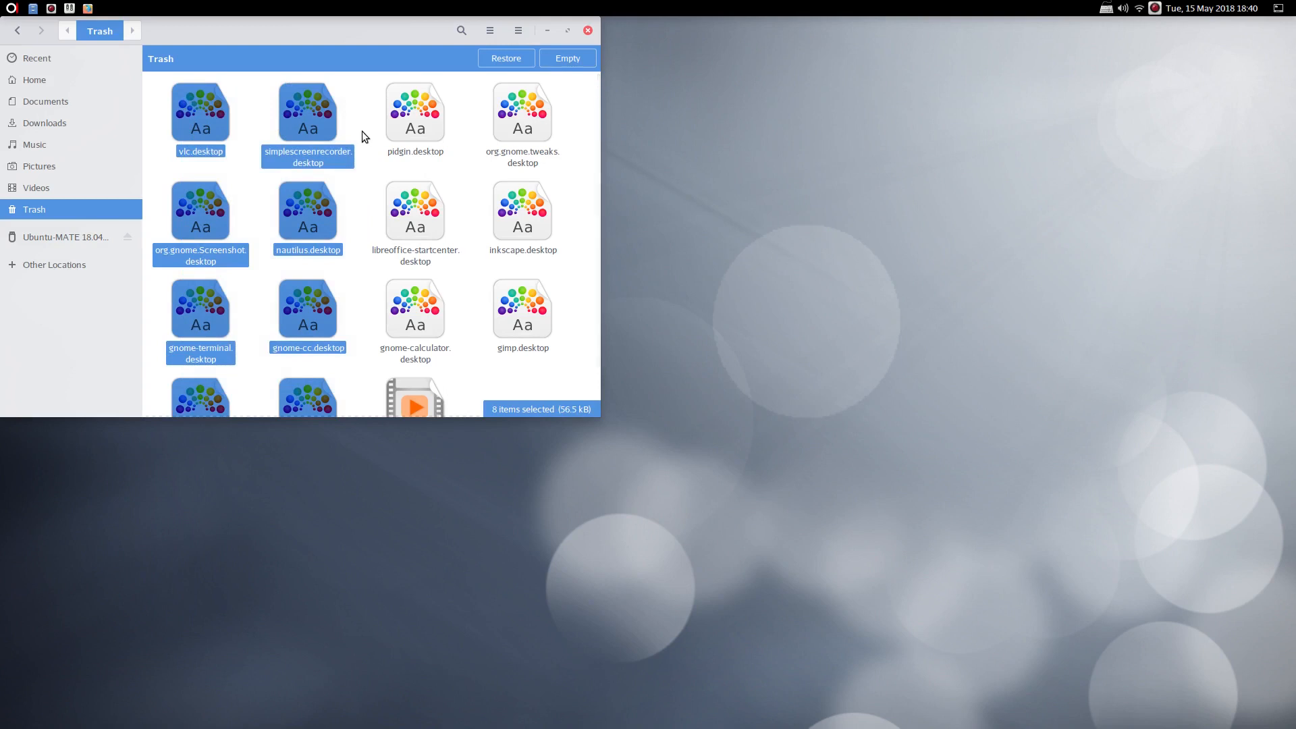
{"action": "left_click", "coordinate": [429, 120], "text": "ctrl"}
{"action": "left_click", "coordinate": [536, 120], "text": "ctrl"}
{"action": "left_click", "coordinate": [429, 218], "text": "ctrl"}
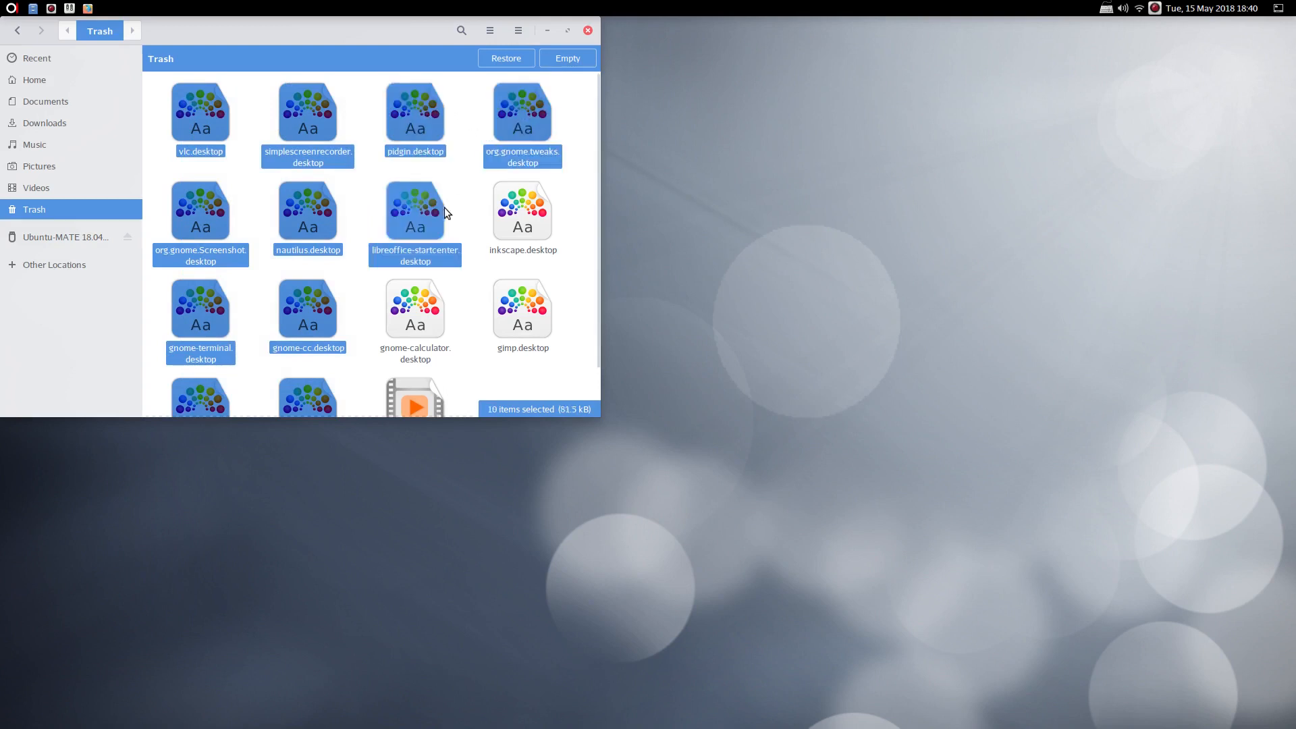
{"action": "left_click", "coordinate": [537, 218], "text": "ctrl"}
{"action": "left_click", "coordinate": [537, 316], "text": "ctrl"}
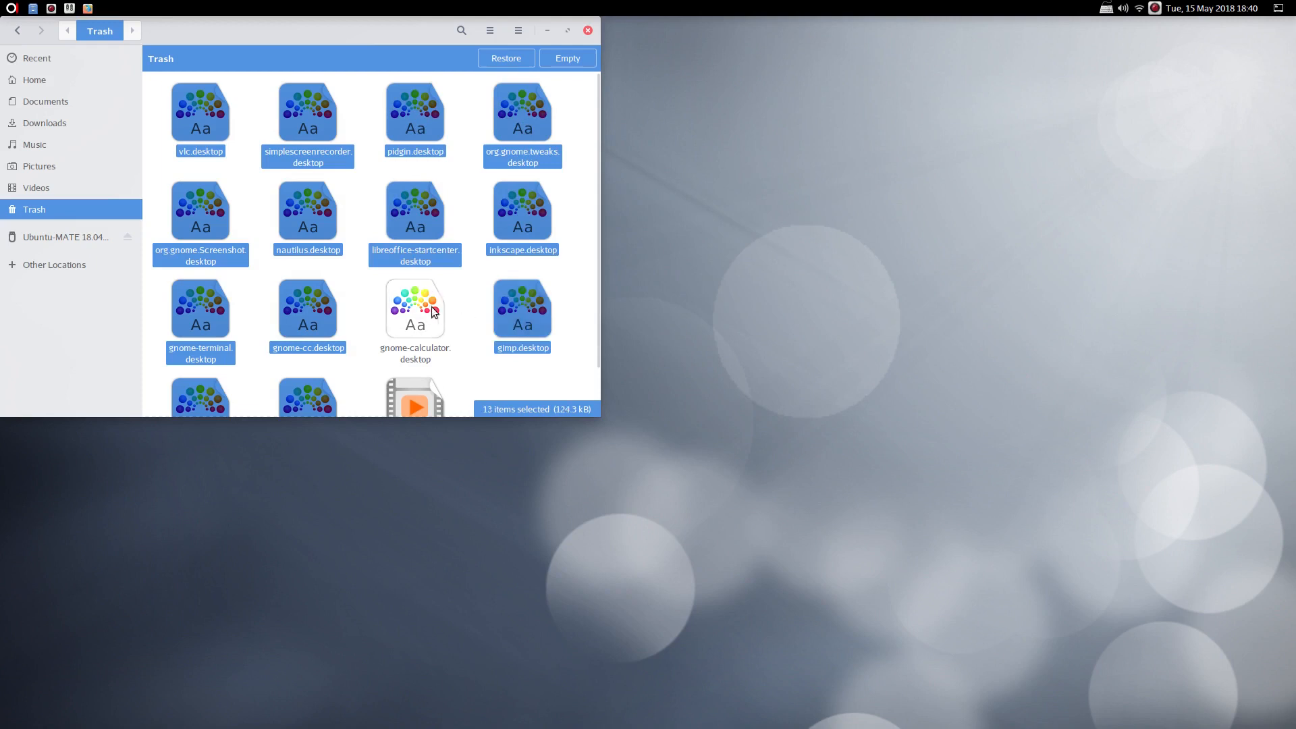
{"action": "left_click", "coordinate": [517, 61]}
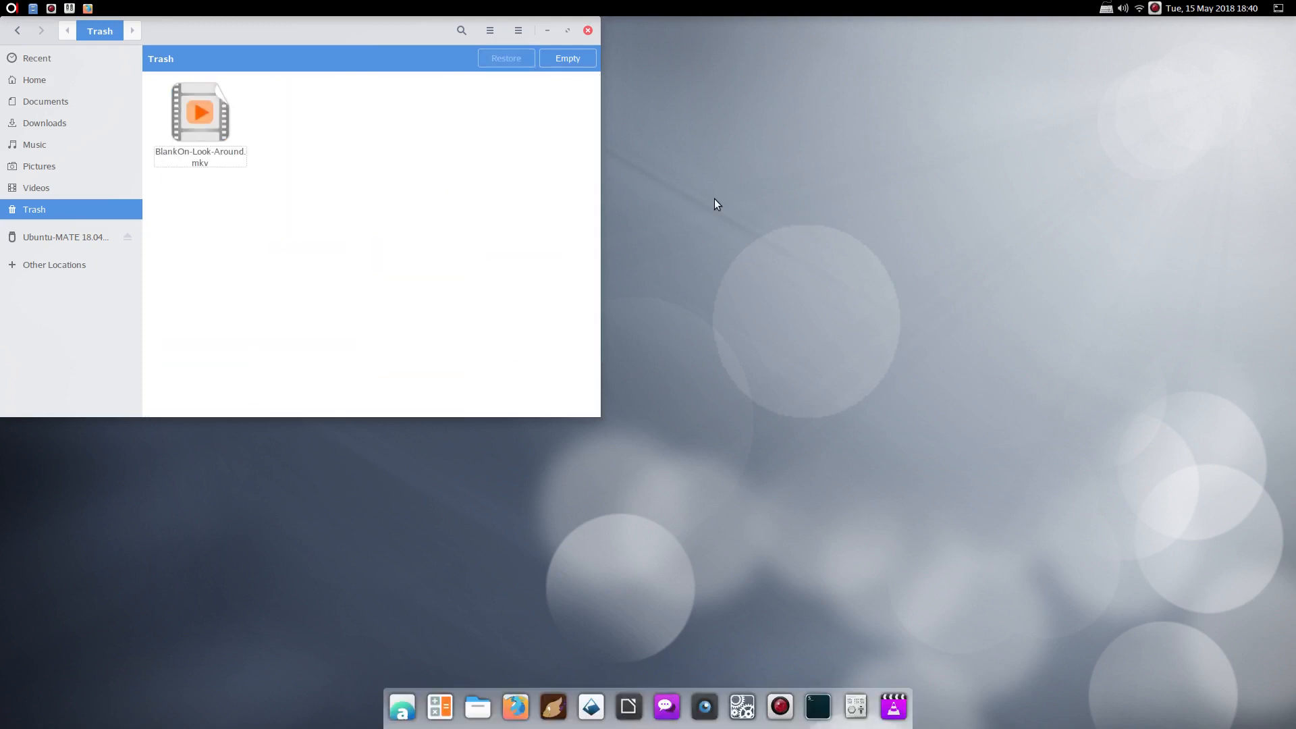
{"action": "left_click", "coordinate": [588, 31]}
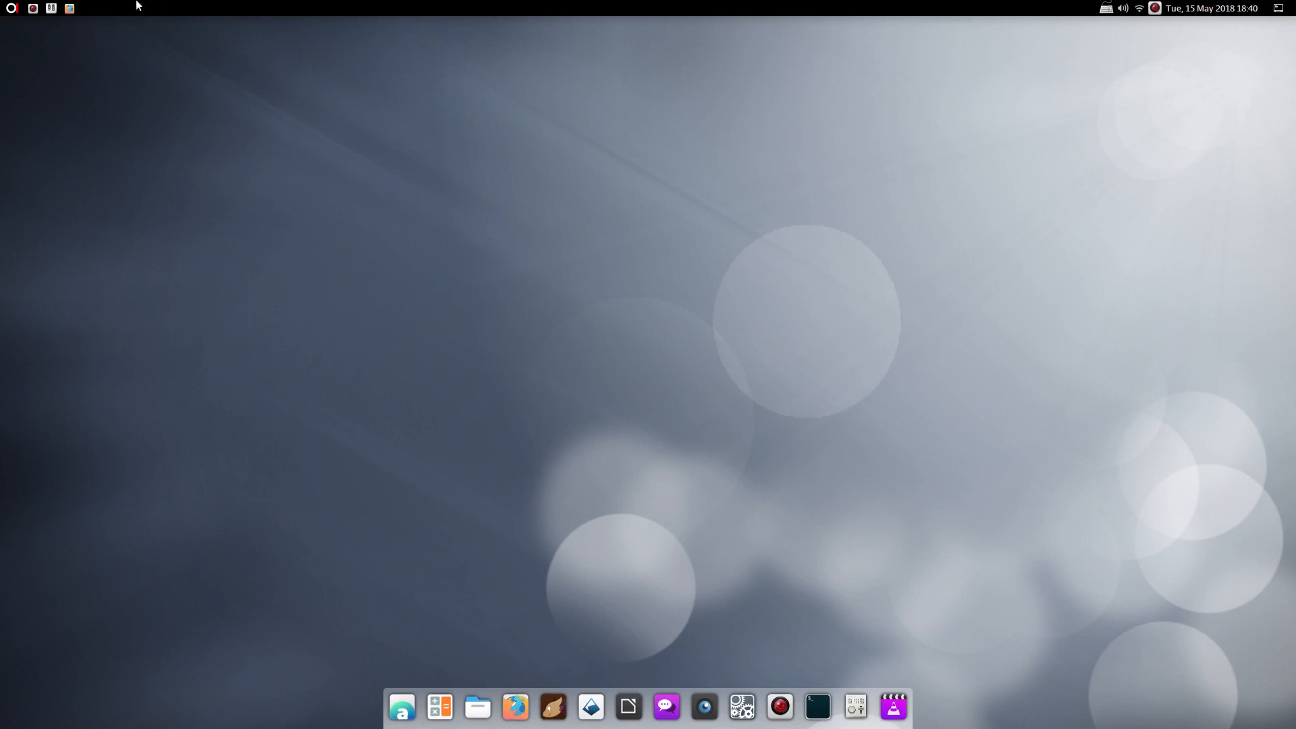
Launch Firefox, switch to an empty workspace and back, then minimize Firefox
{"action": "left_click", "coordinate": [70, 8]}
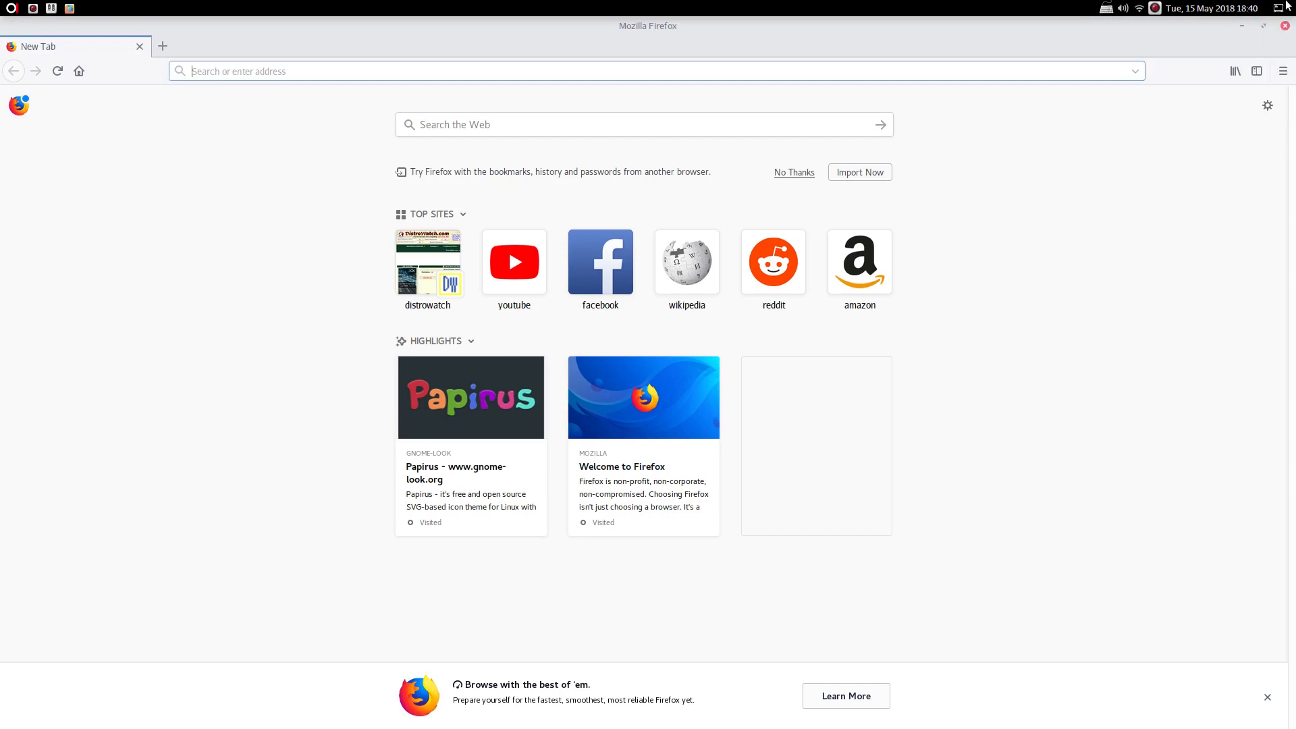
{"action": "left_click", "coordinate": [1274, 8]}
{"action": "left_click", "coordinate": [1274, 10]}
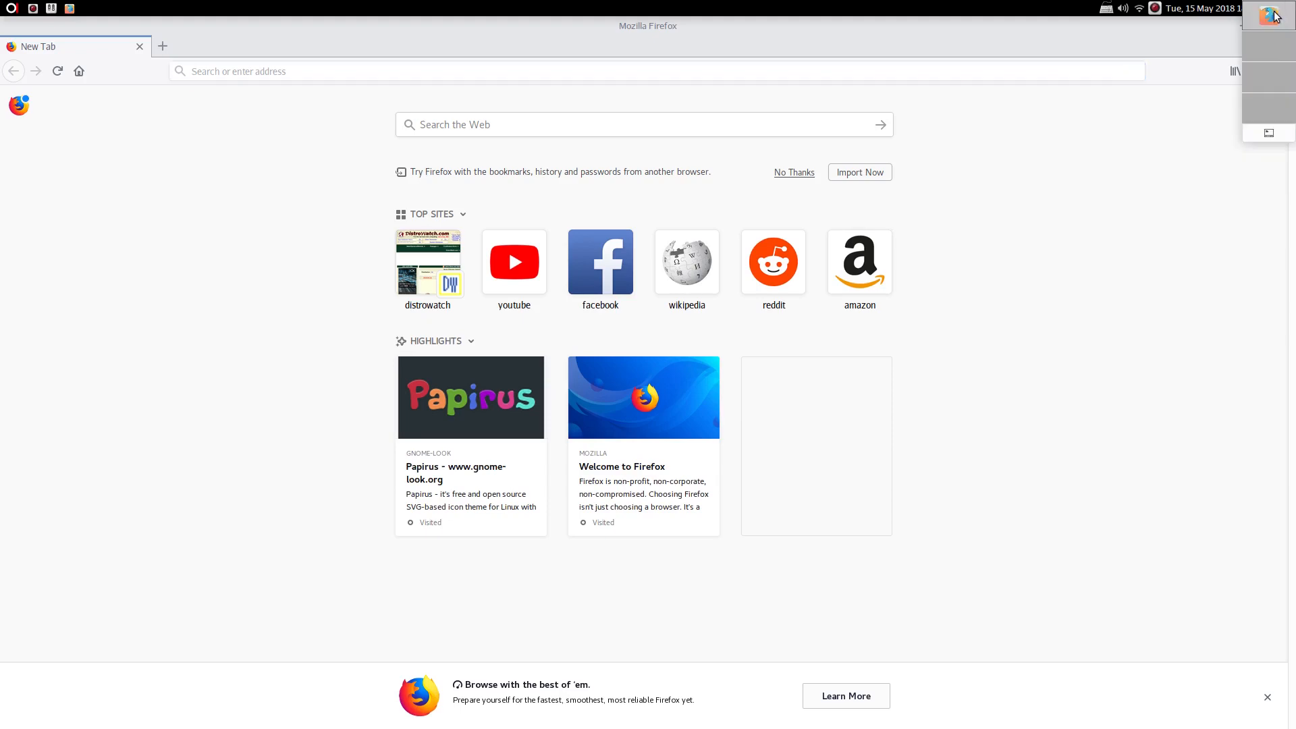
{"action": "left_click", "coordinate": [1265, 133]}
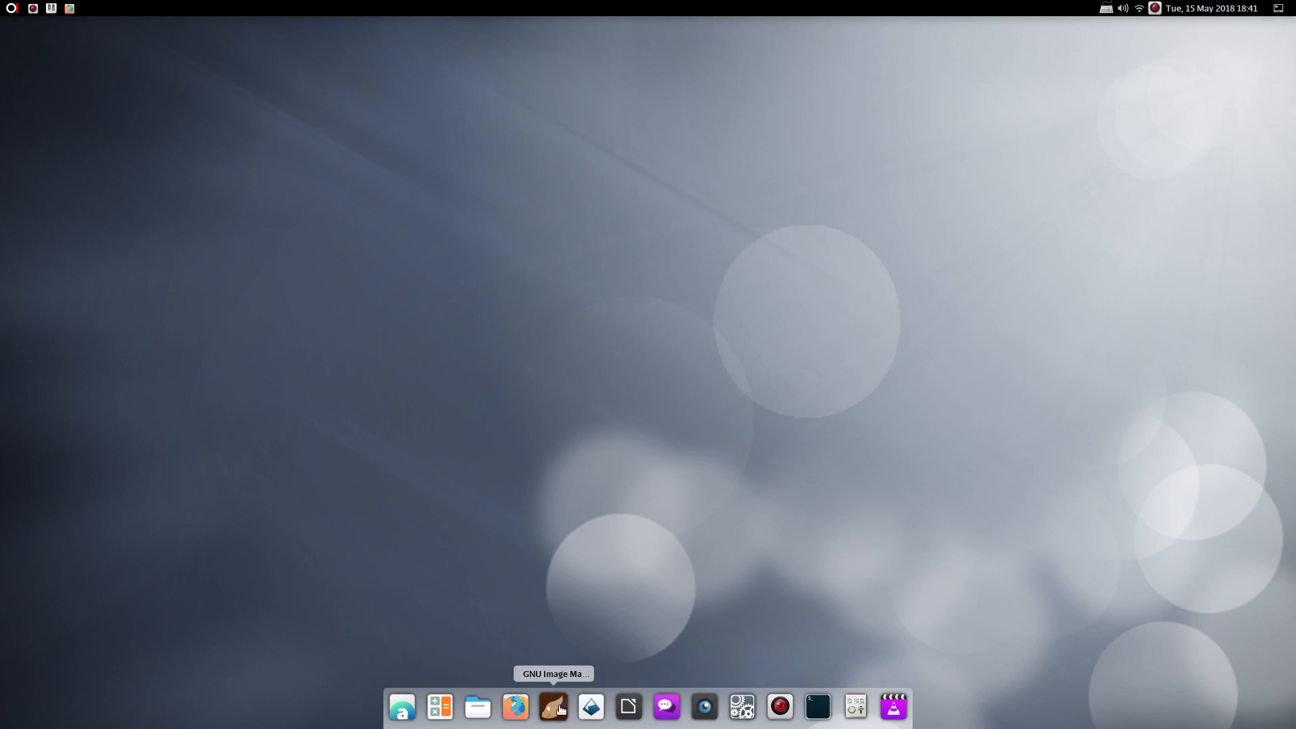
{"action": "left_click", "coordinate": [70, 9]}
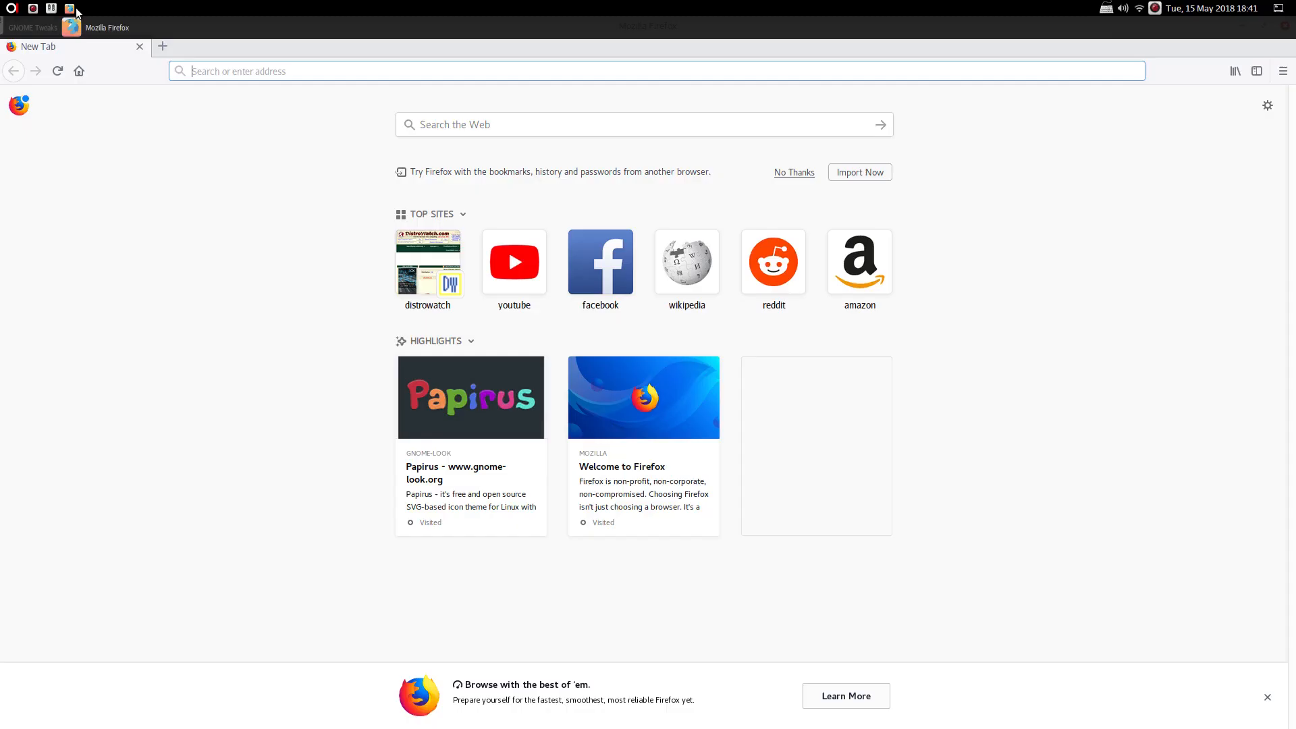
{"action": "left_click", "coordinate": [1242, 25]}
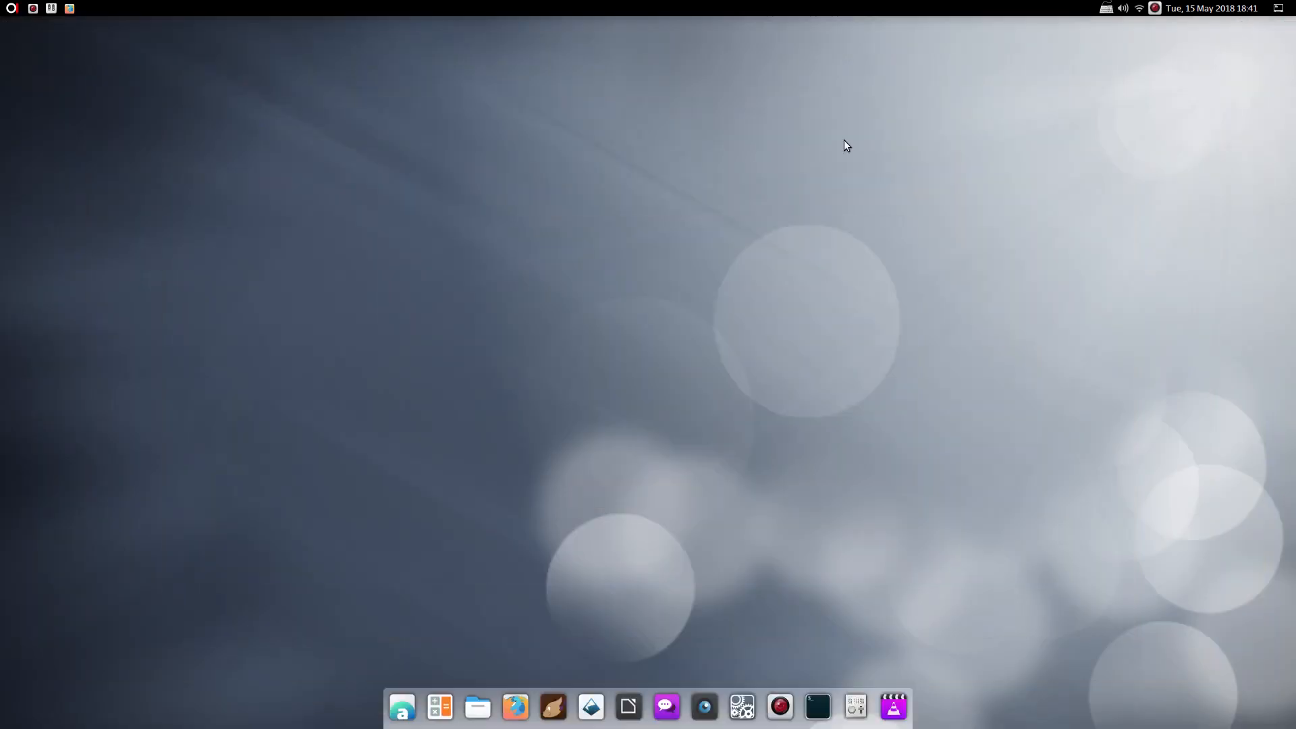
Try adding Audacious from Sound & Video to the desktop and dismiss the already-exists warning
{"action": "left_click", "coordinate": [12, 8]}
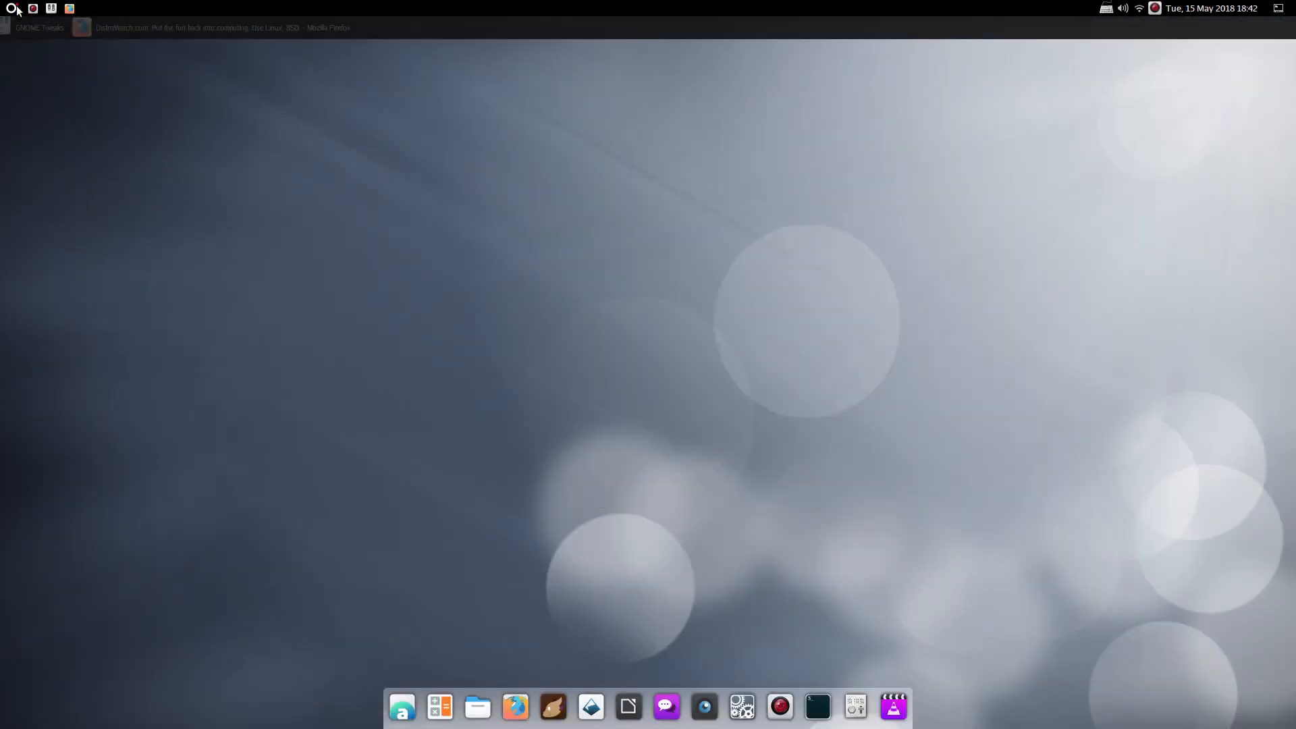
{"action": "type", "text": "desk"}
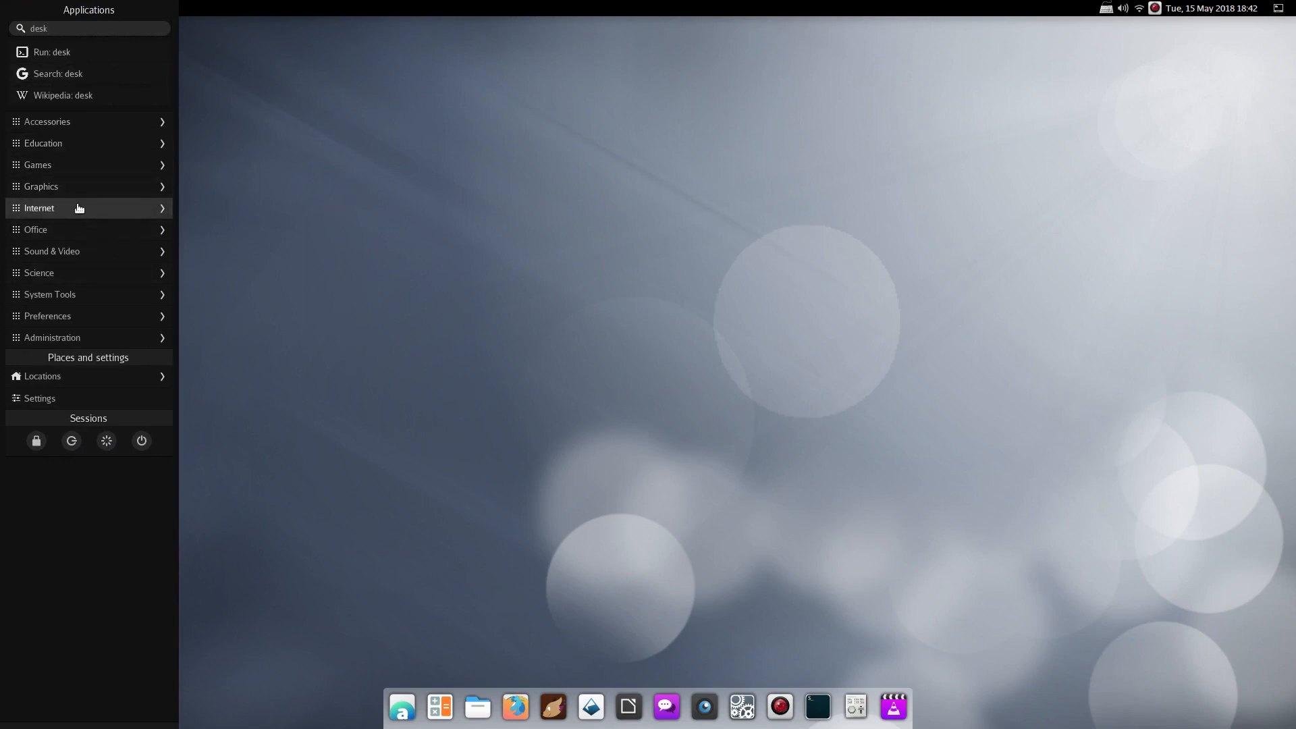
{"action": "left_click", "coordinate": [59, 250]}
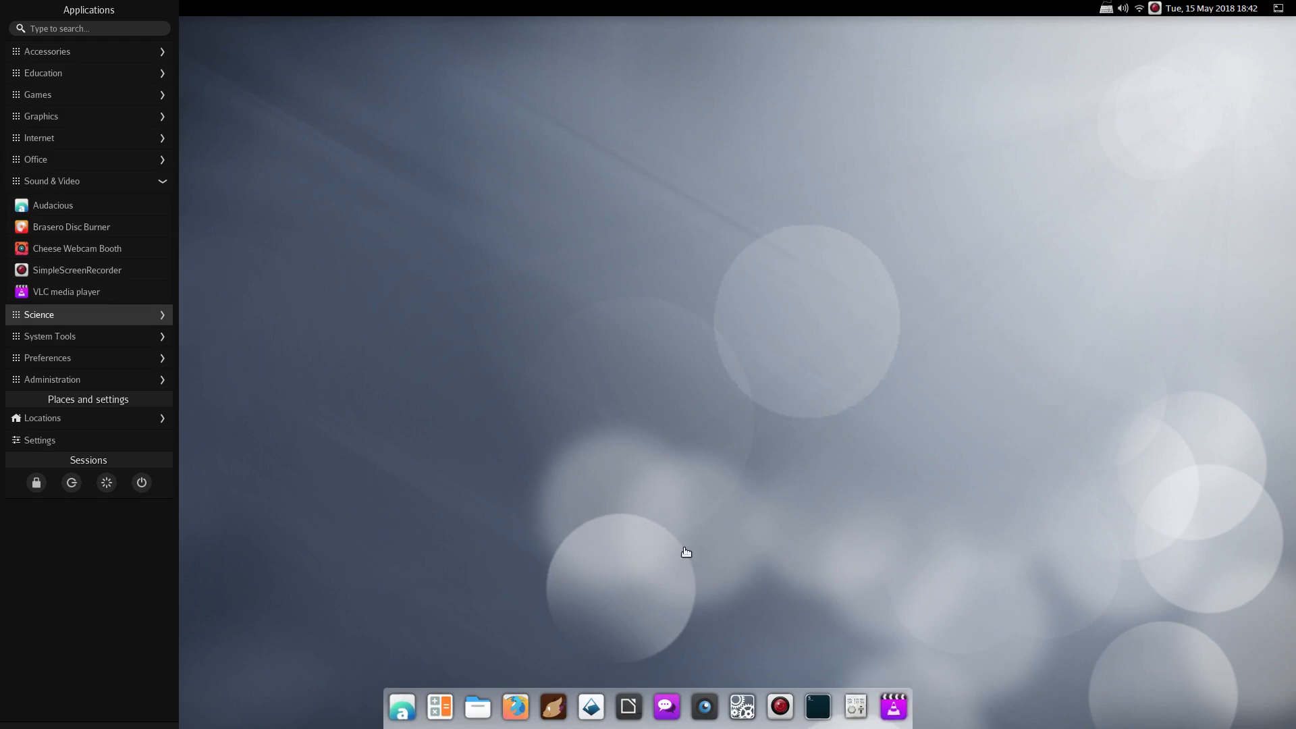
{"action": "right_click", "coordinate": [50, 206]}
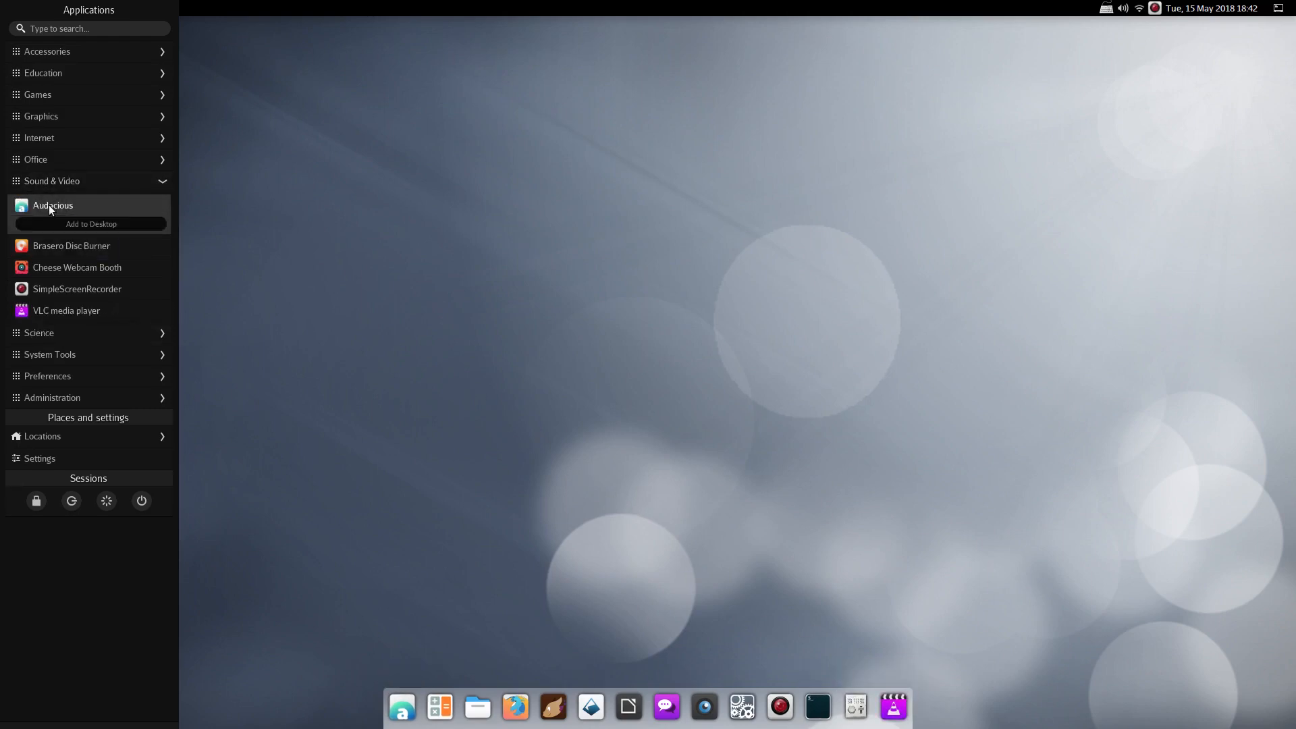
{"action": "left_click", "coordinate": [88, 224]}
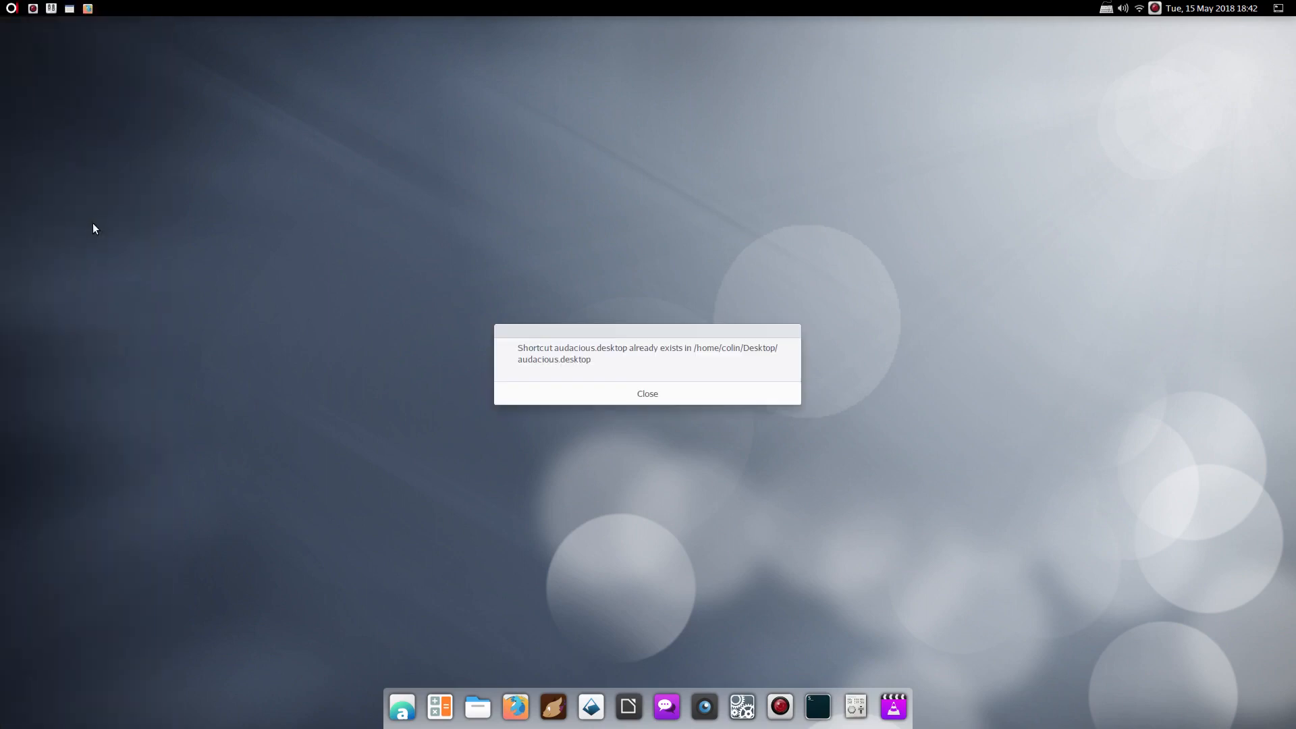
{"action": "left_click", "coordinate": [623, 398]}
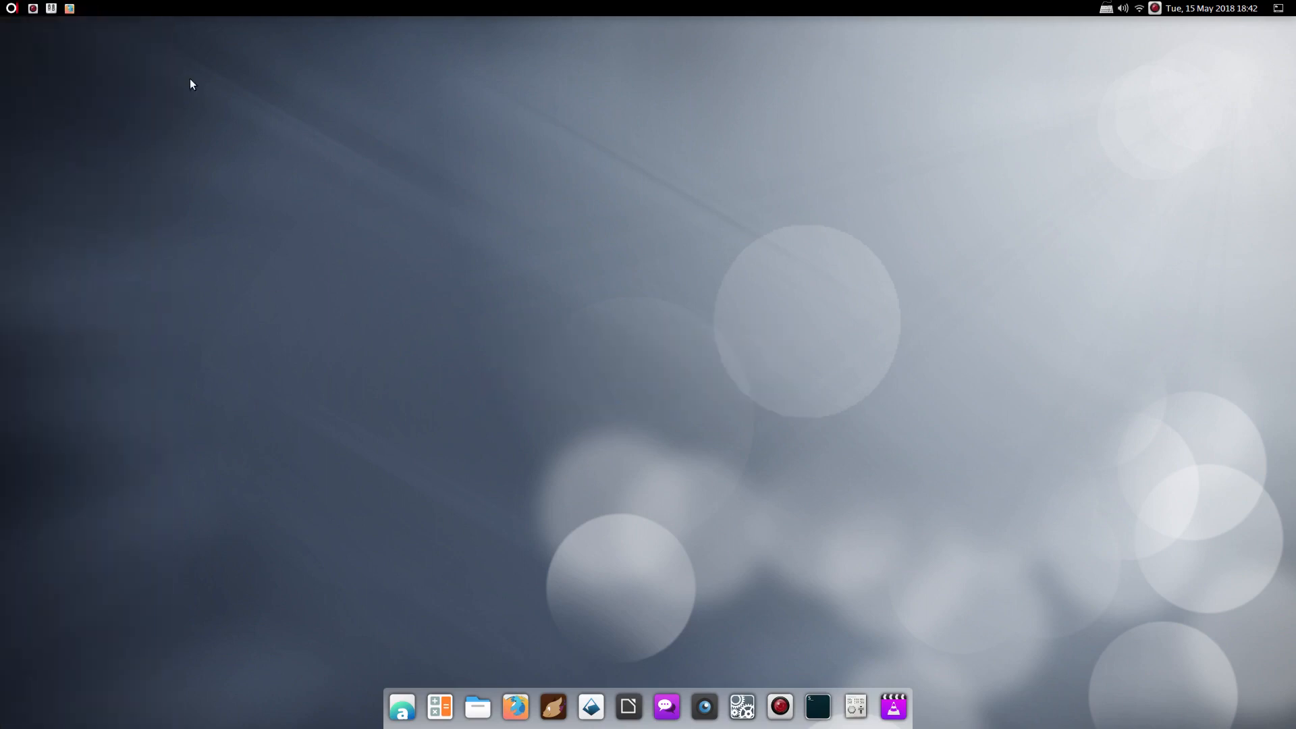
Add System Monitor from System Tools to the dock, then open Files on Home
{"action": "left_click", "coordinate": [11, 8]}
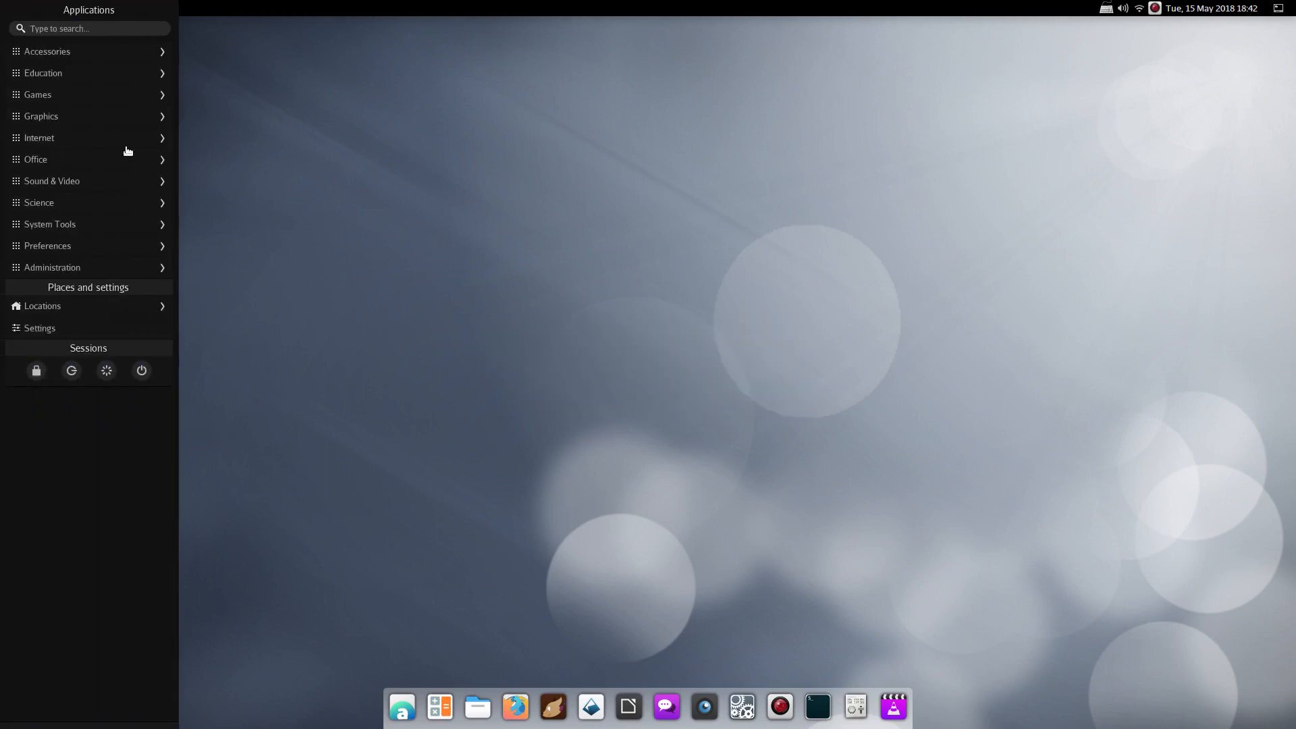
{"action": "left_click", "coordinate": [61, 224]}
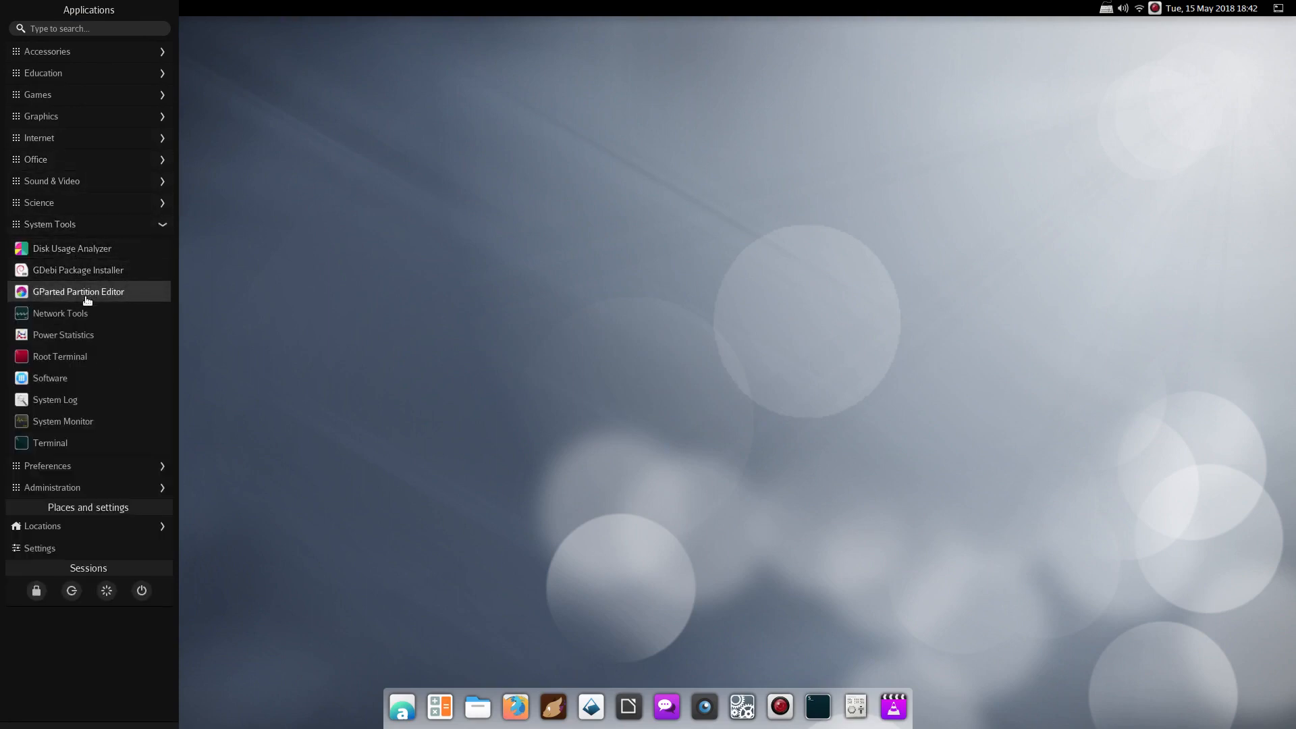
{"action": "right_click", "coordinate": [44, 416]}
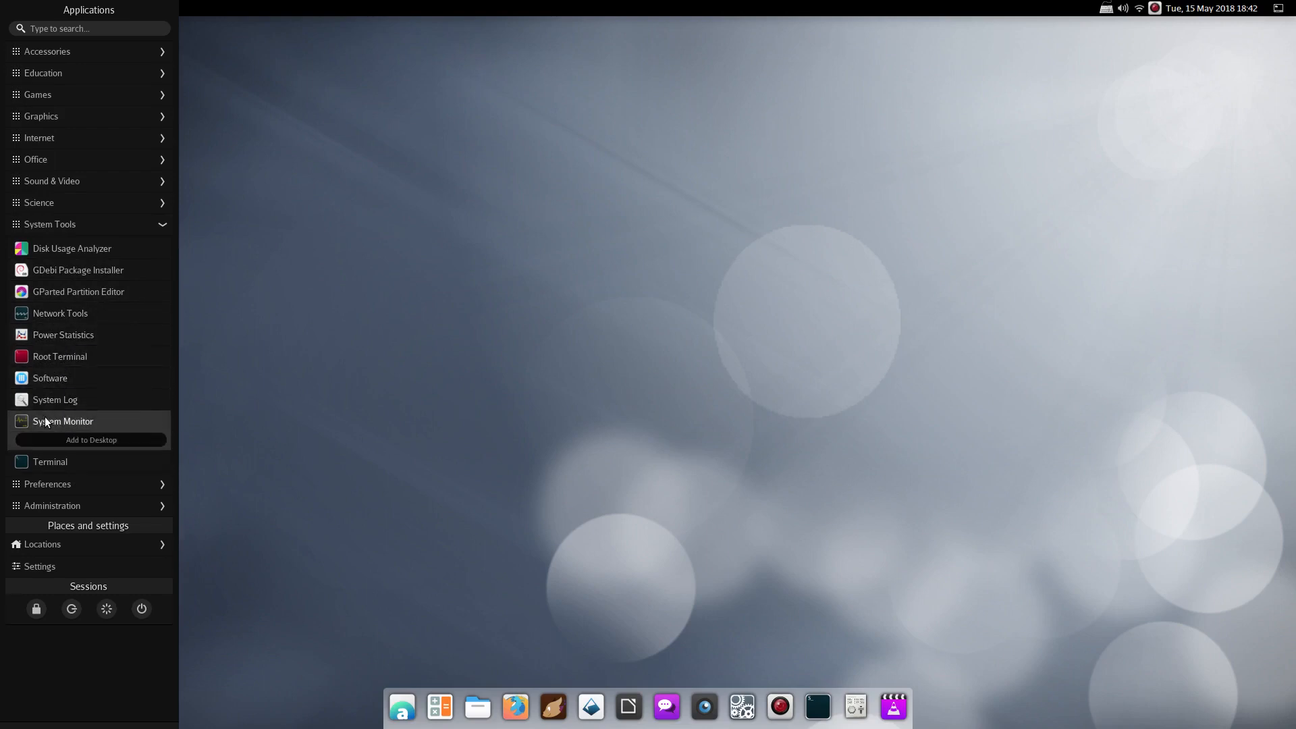
{"action": "left_click", "coordinate": [118, 440]}
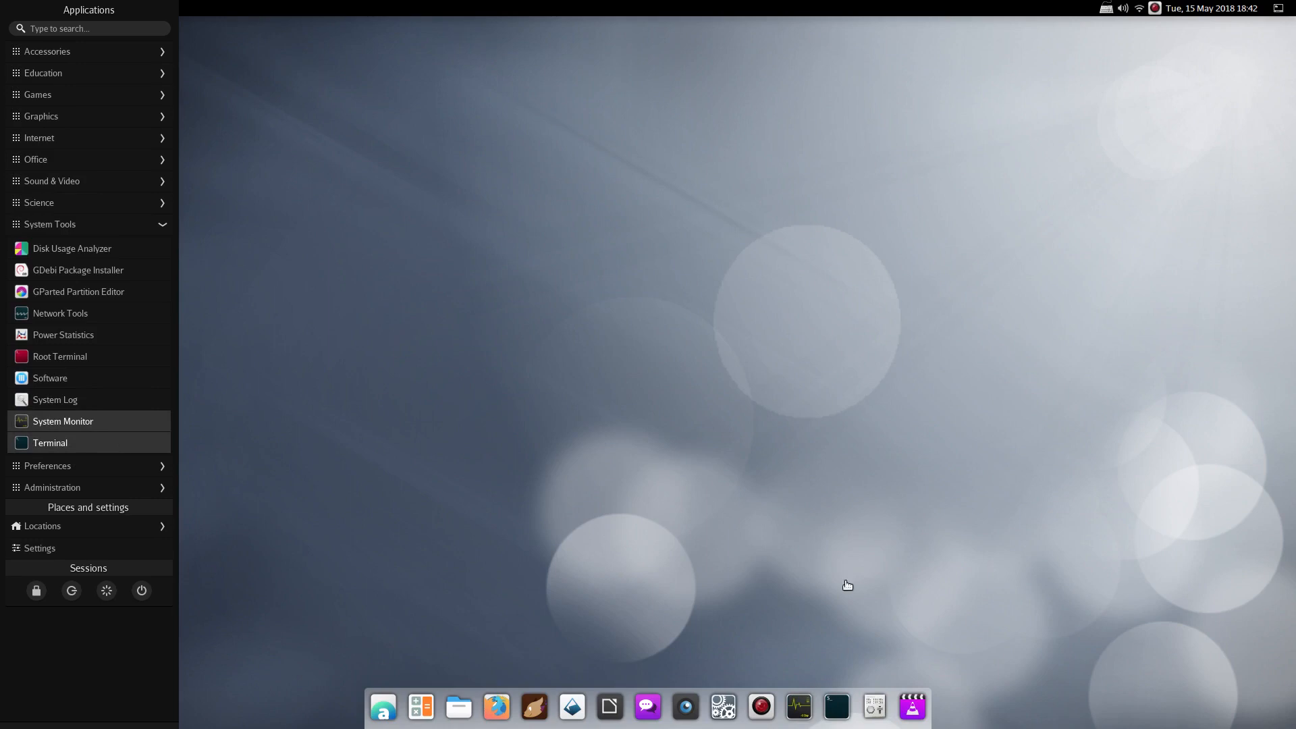
{"action": "left_click", "coordinate": [189, 99]}
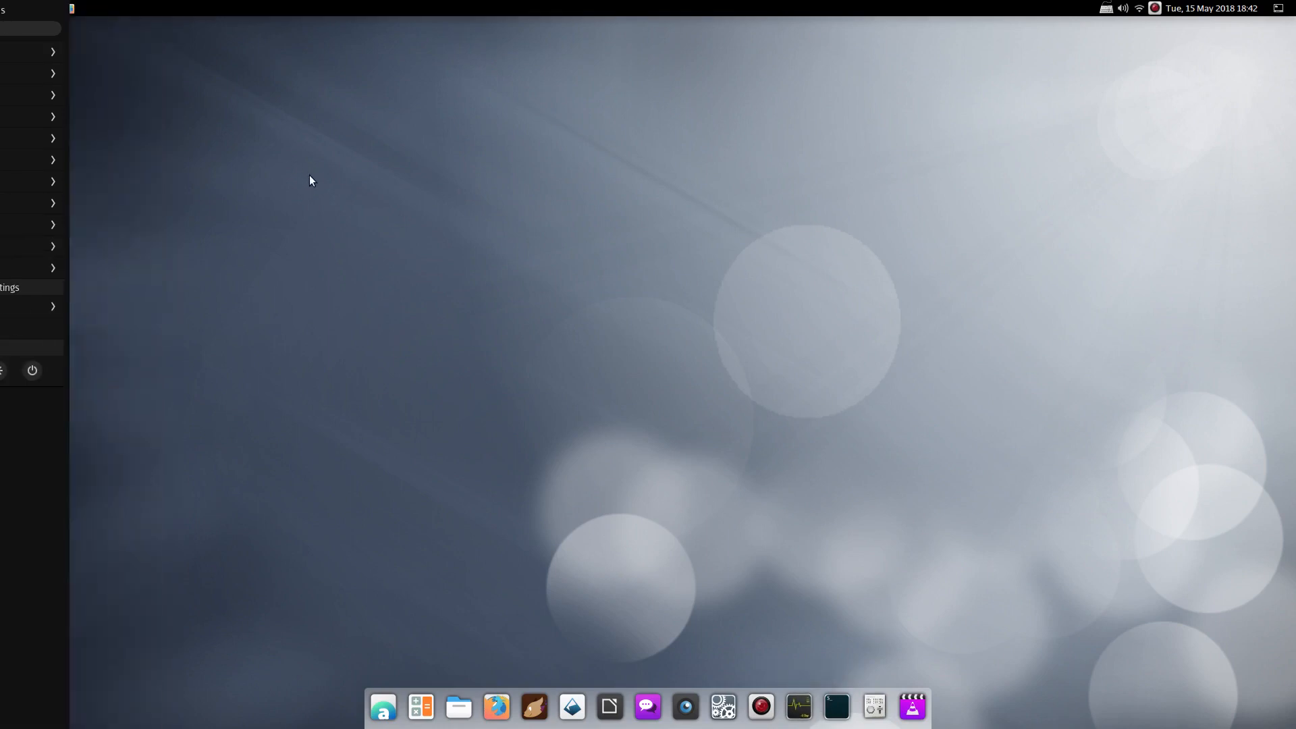
{"action": "left_click", "coordinate": [459, 706]}
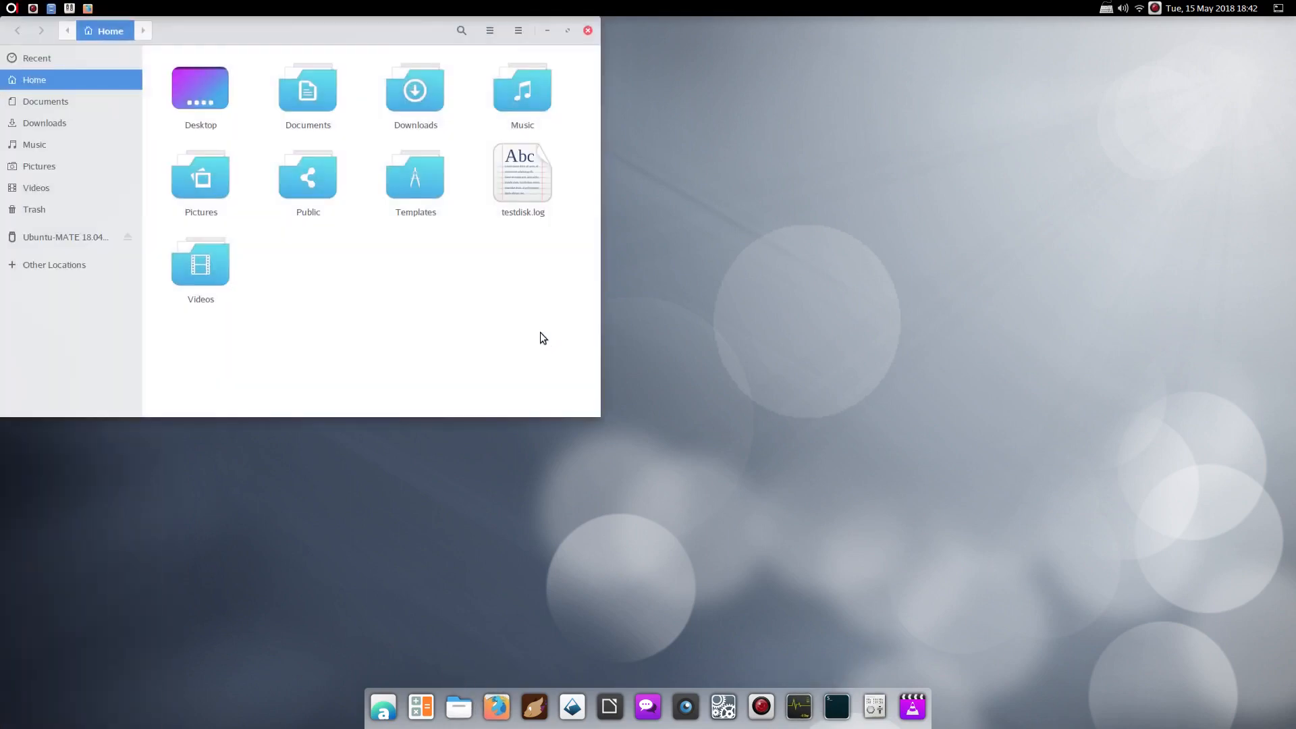
Open the Desktop folder, scroll through its .desktop launchers, then close the Files window
{"action": "double_click", "coordinate": [184, 79]}
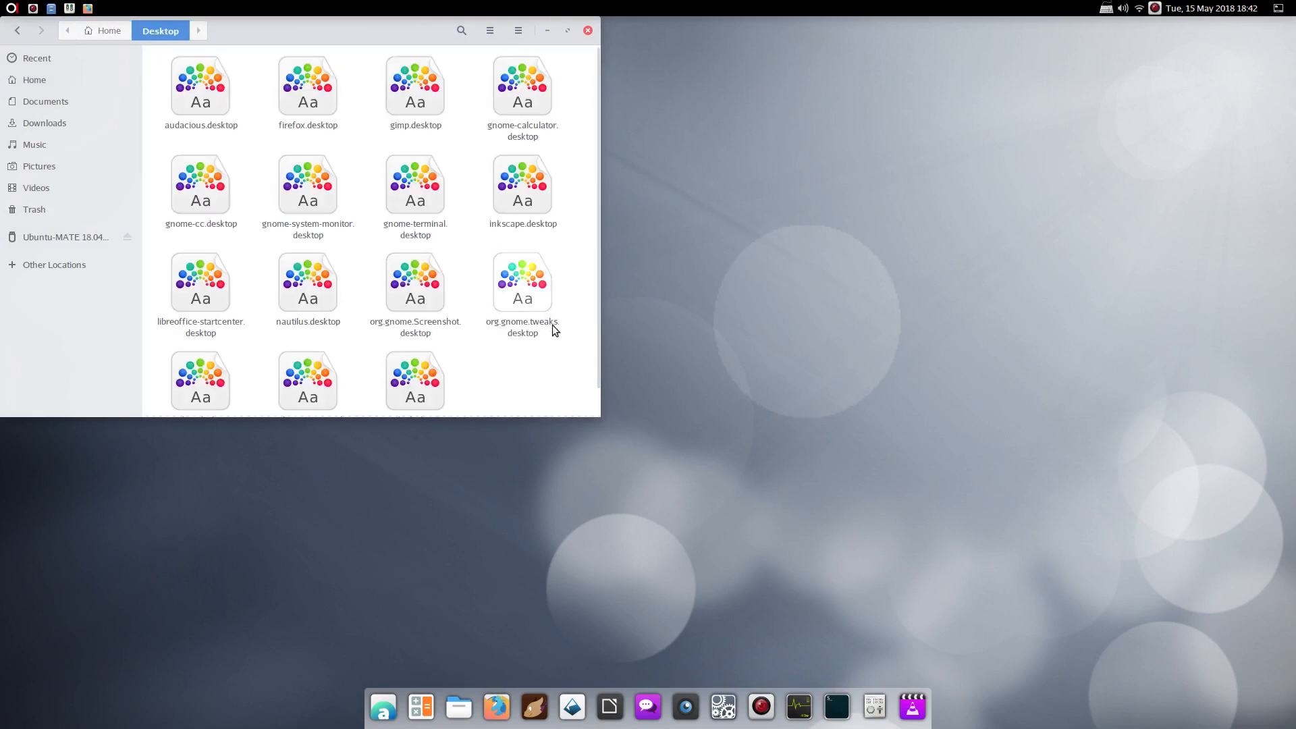
{"action": "scroll", "coordinate": [466, 338], "scroll_direction": "down", "scroll_amount": 1}
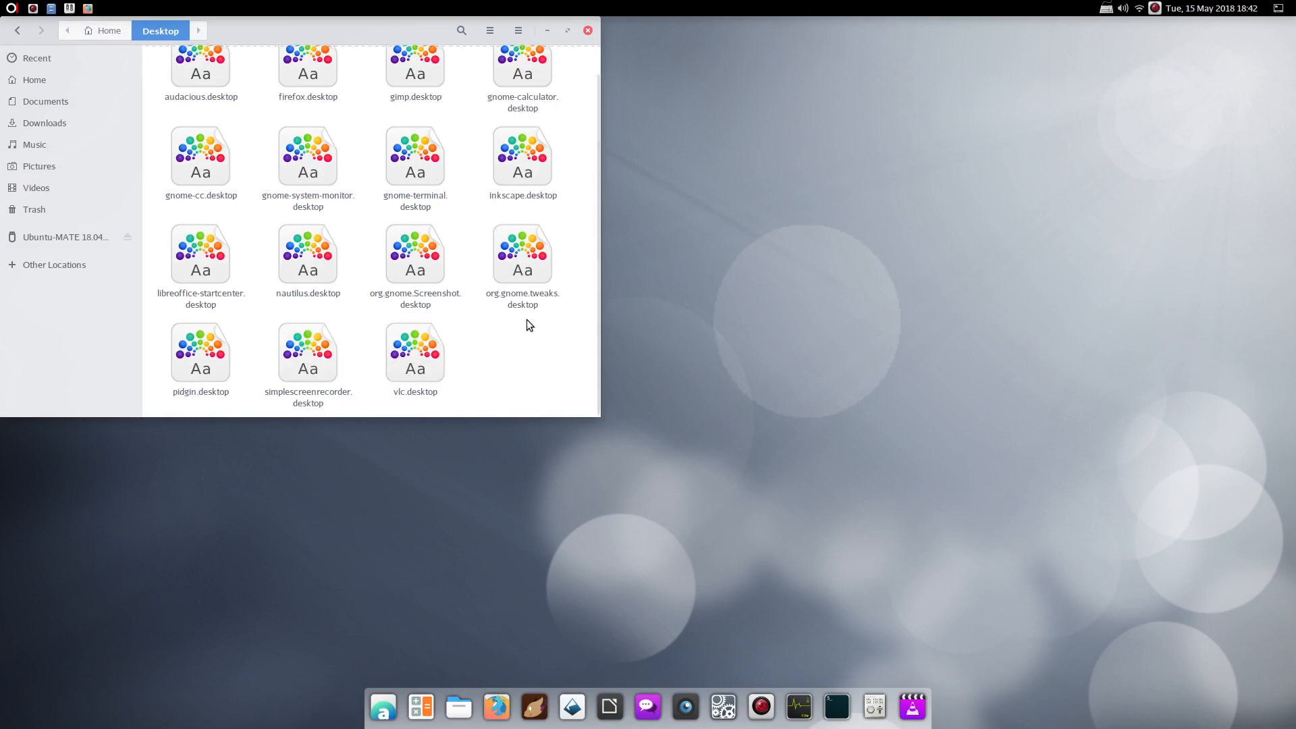
{"action": "scroll", "coordinate": [526, 326], "scroll_direction": "up", "scroll_amount": 1}
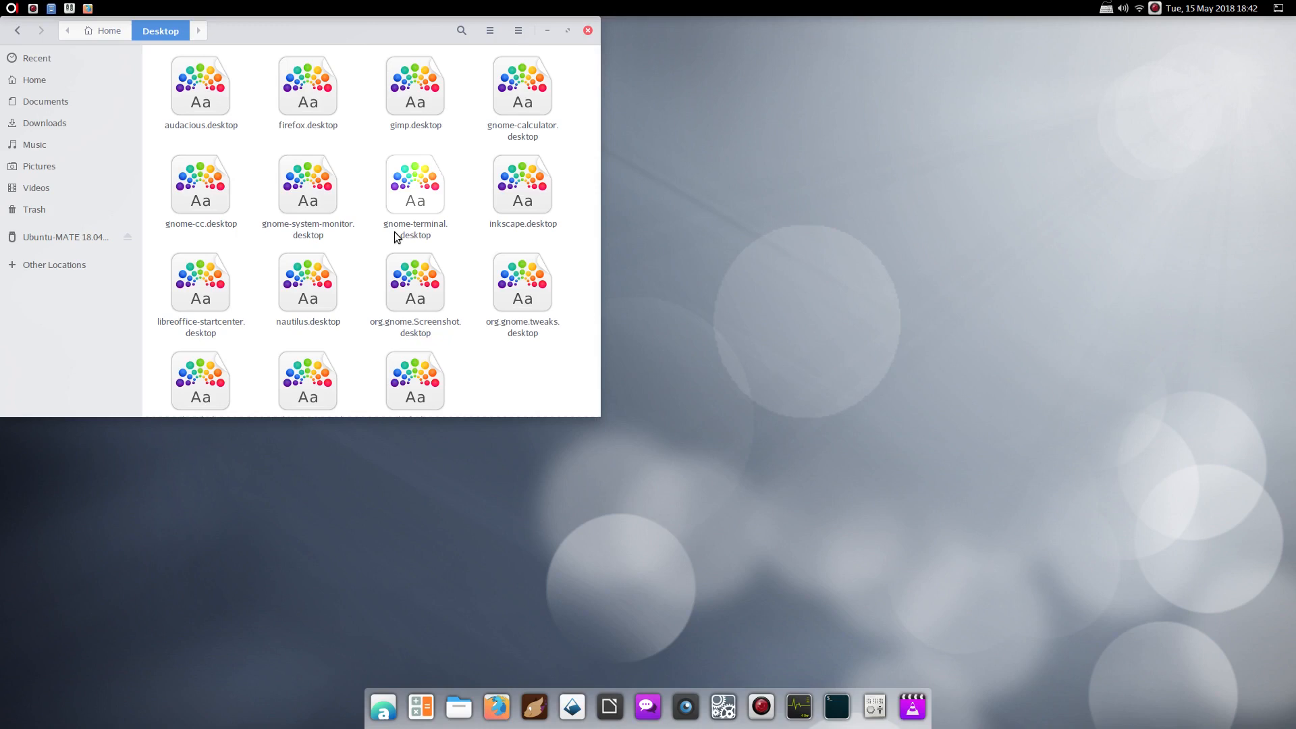
{"action": "left_click", "coordinate": [587, 31]}
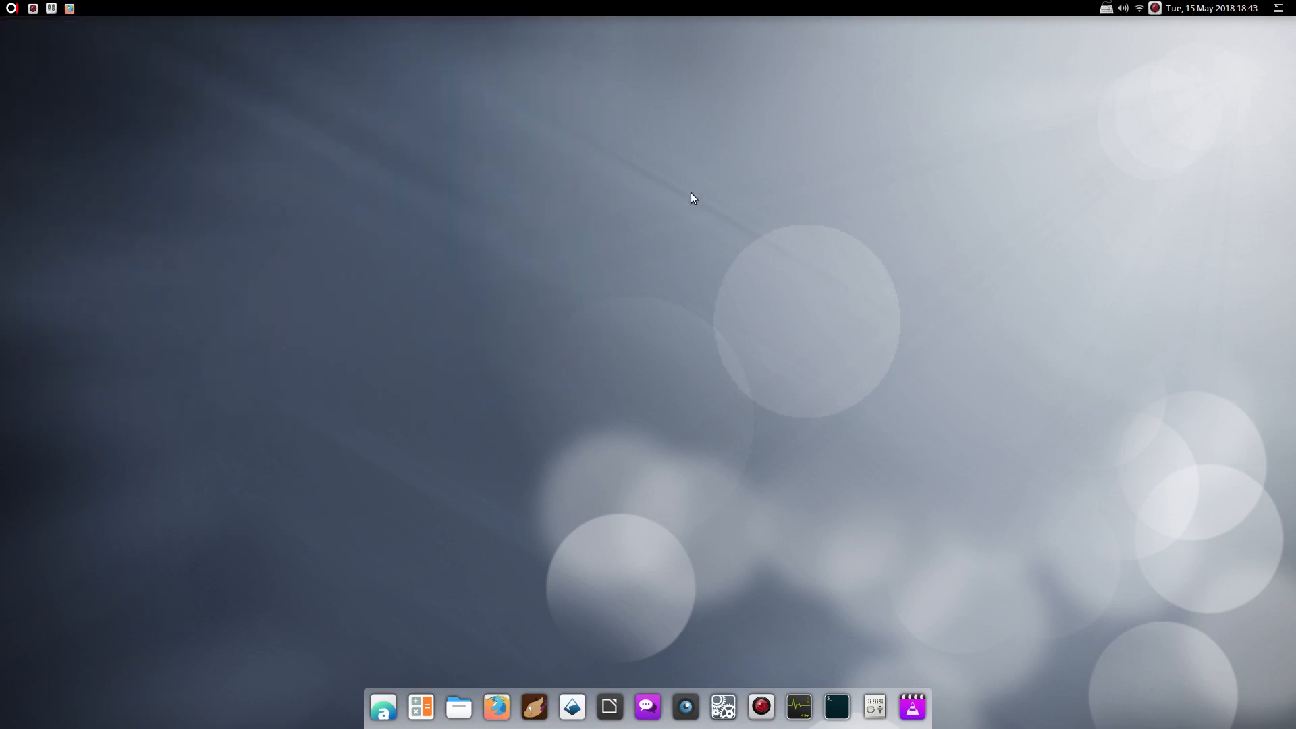
View and dismiss the window menus for SimpleScreenRecorder and GNOME Tweaks
{"action": "right_click", "coordinate": [34, 11]}
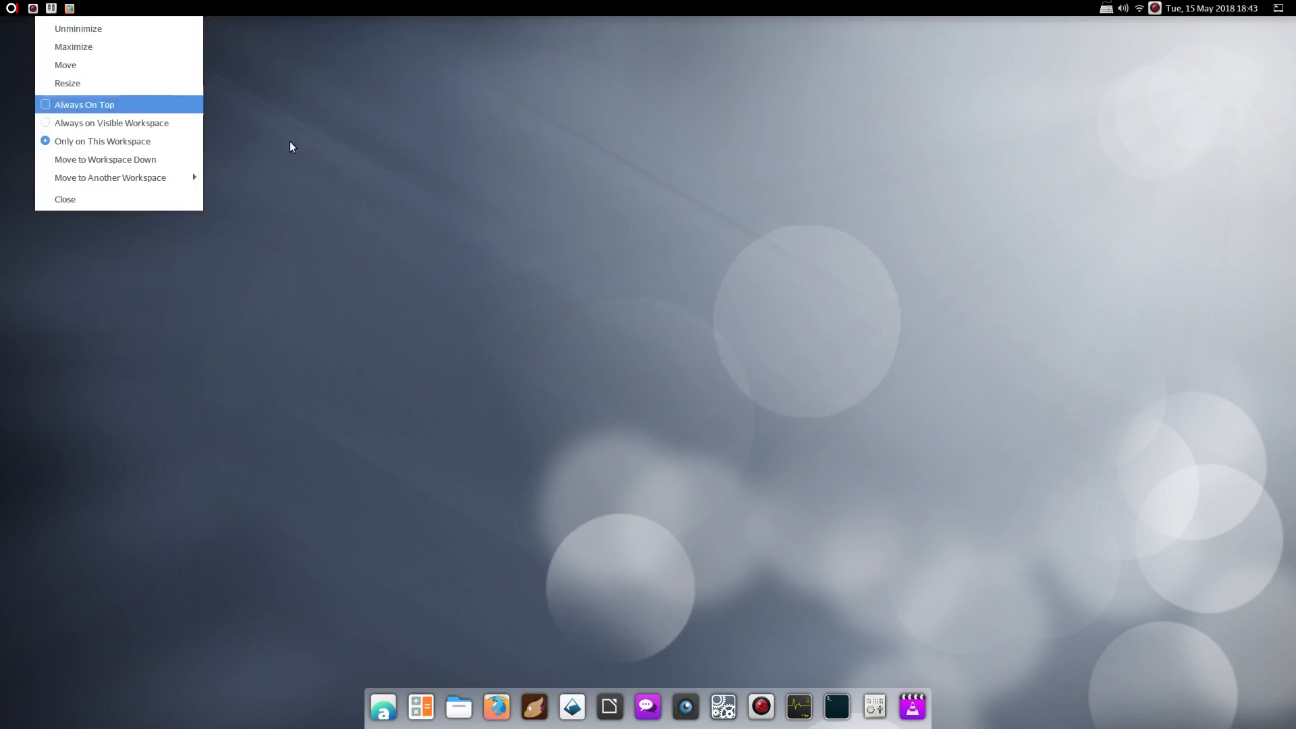
{"action": "left_click", "coordinate": [388, 170]}
{"action": "right_click", "coordinate": [52, 8]}
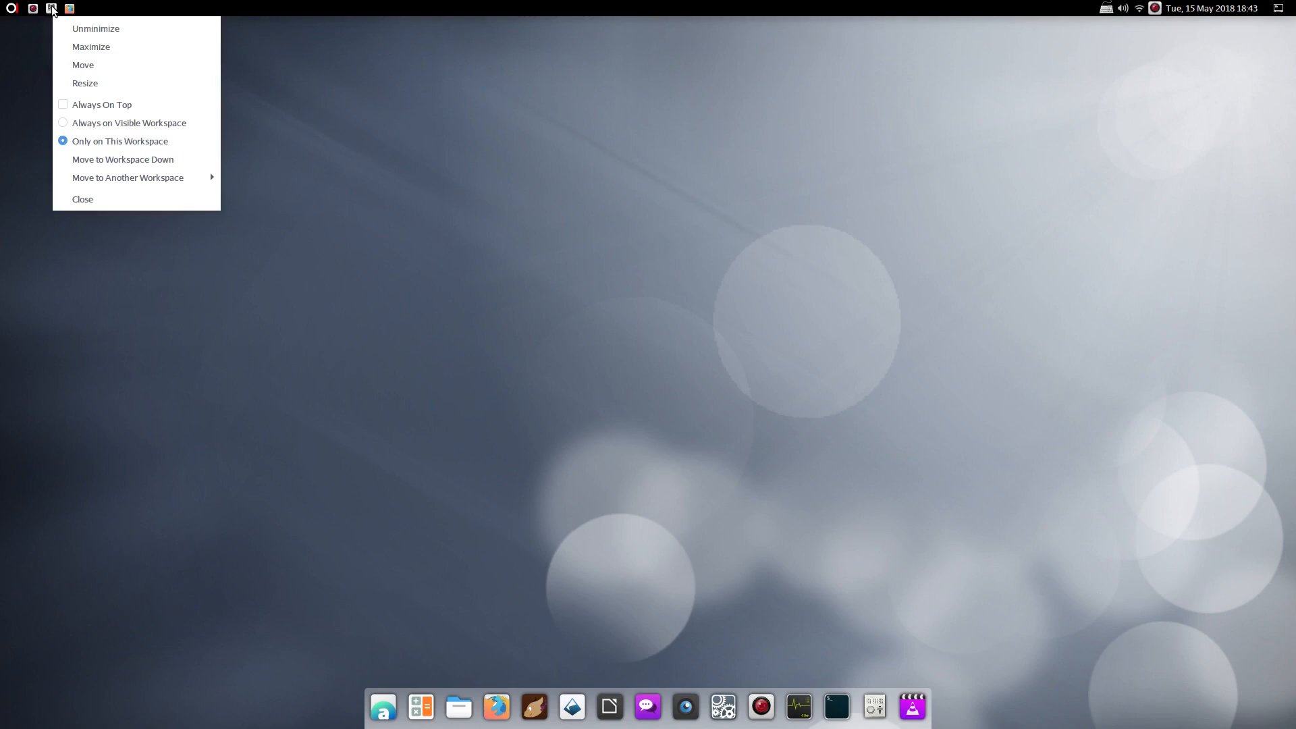
{"action": "left_click", "coordinate": [433, 131]}
View the window menus of another running app and Firefox, then open Applications
{"action": "right_click", "coordinate": [31, 8]}
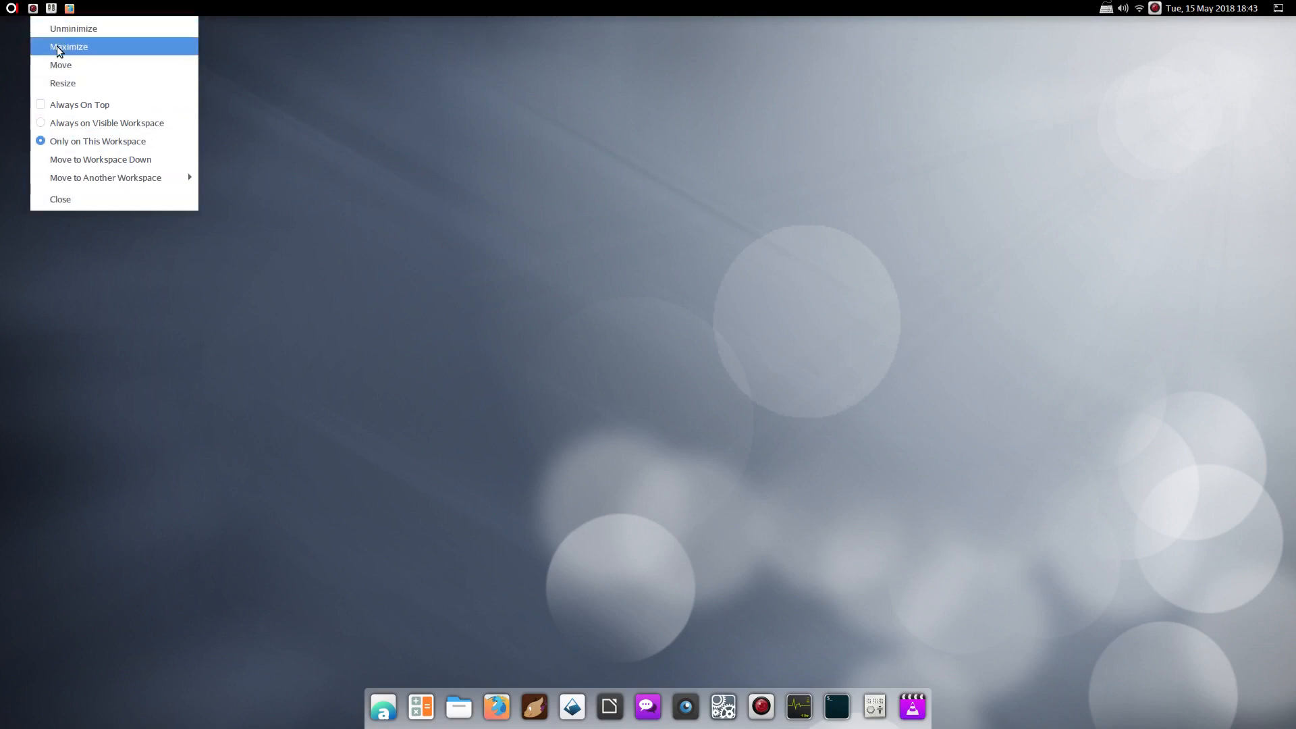
{"action": "left_click", "coordinate": [528, 148]}
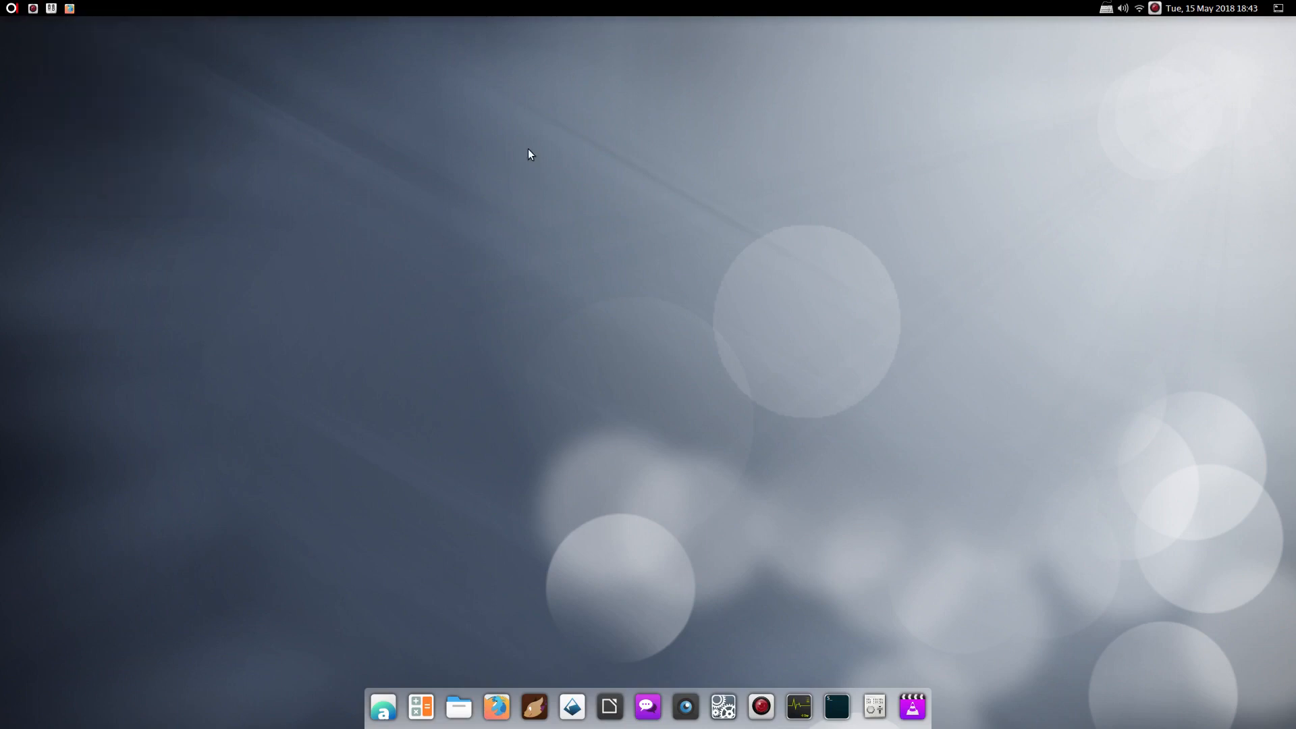
{"action": "right_click", "coordinate": [69, 8]}
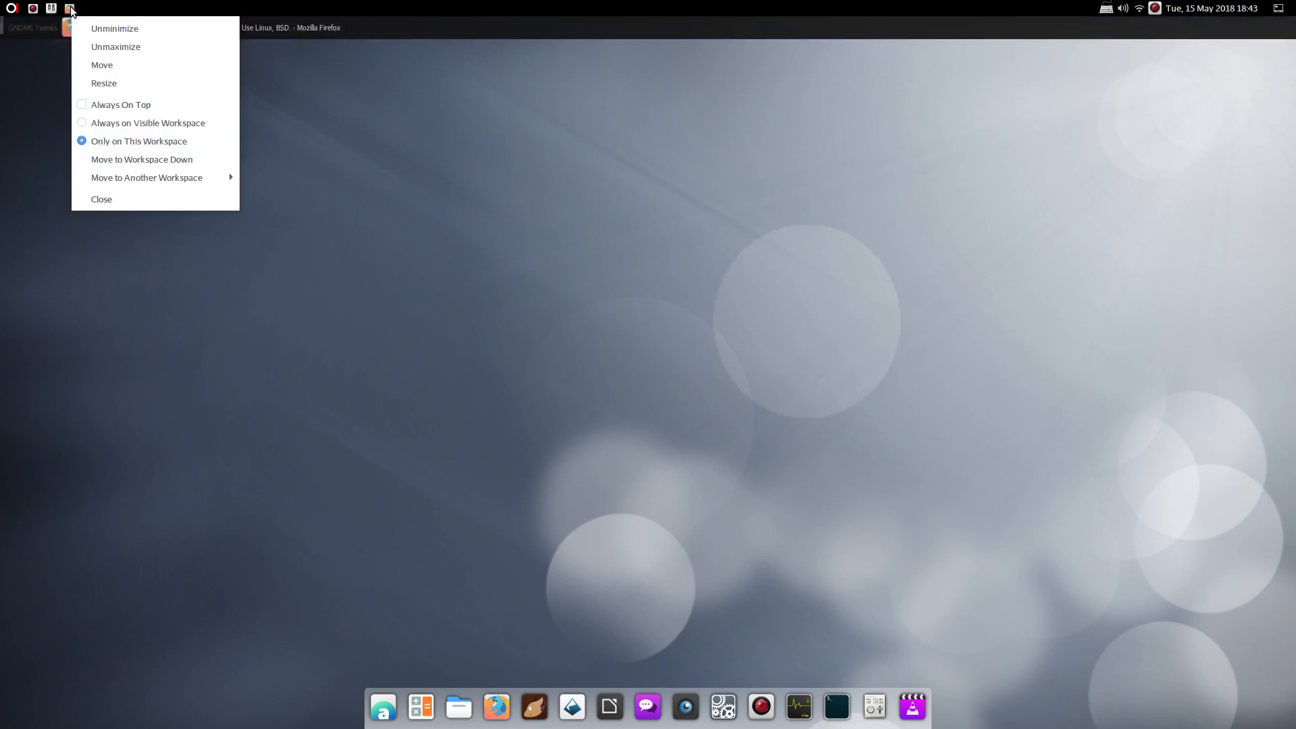
{"action": "left_click", "coordinate": [513, 115]}
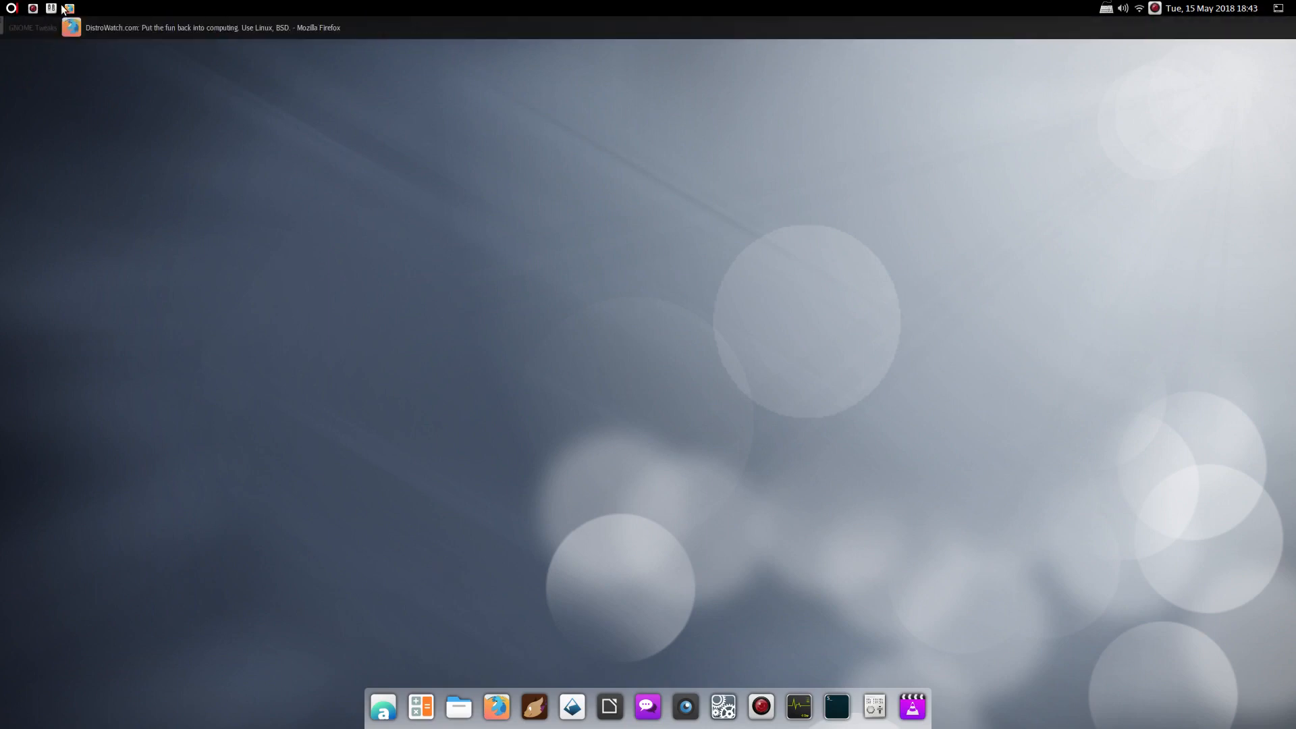
{"action": "left_click", "coordinate": [12, 8]}
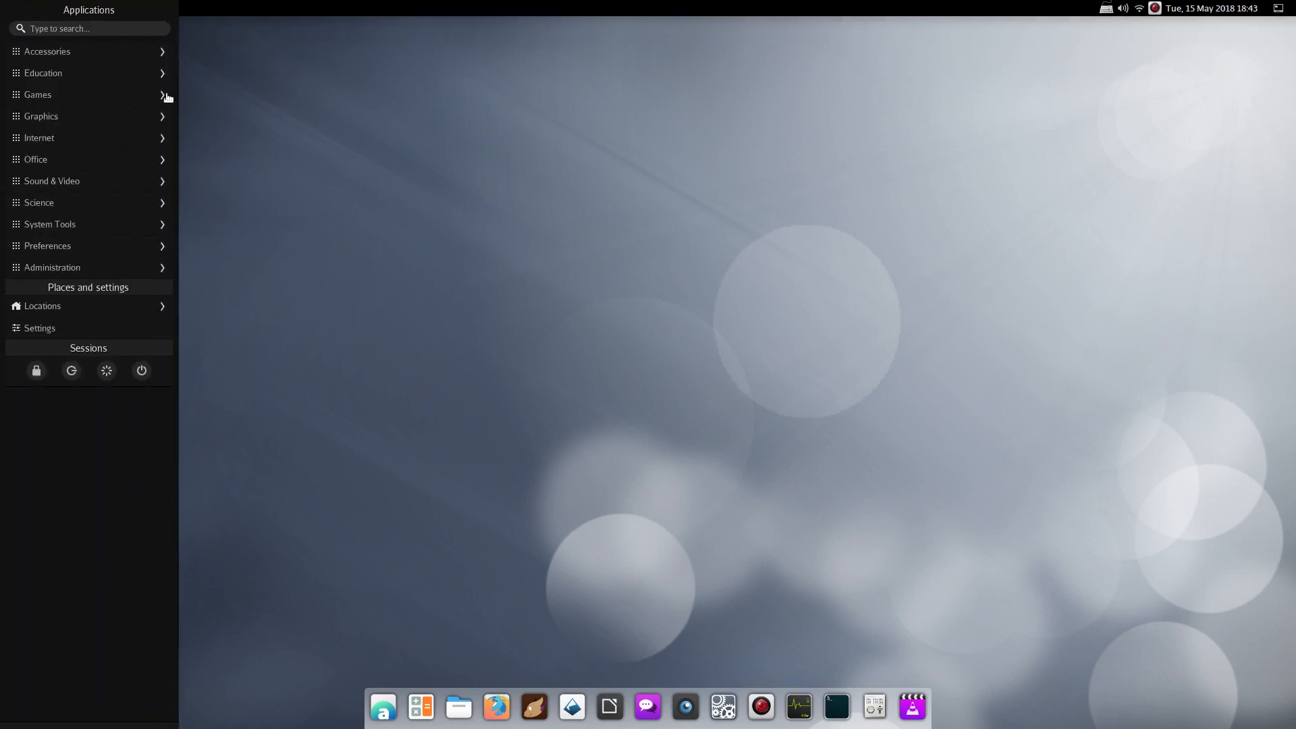
Close the applications menu and glance at the May 2018 calendar from the clock
{"action": "left_click", "coordinate": [357, 181]}
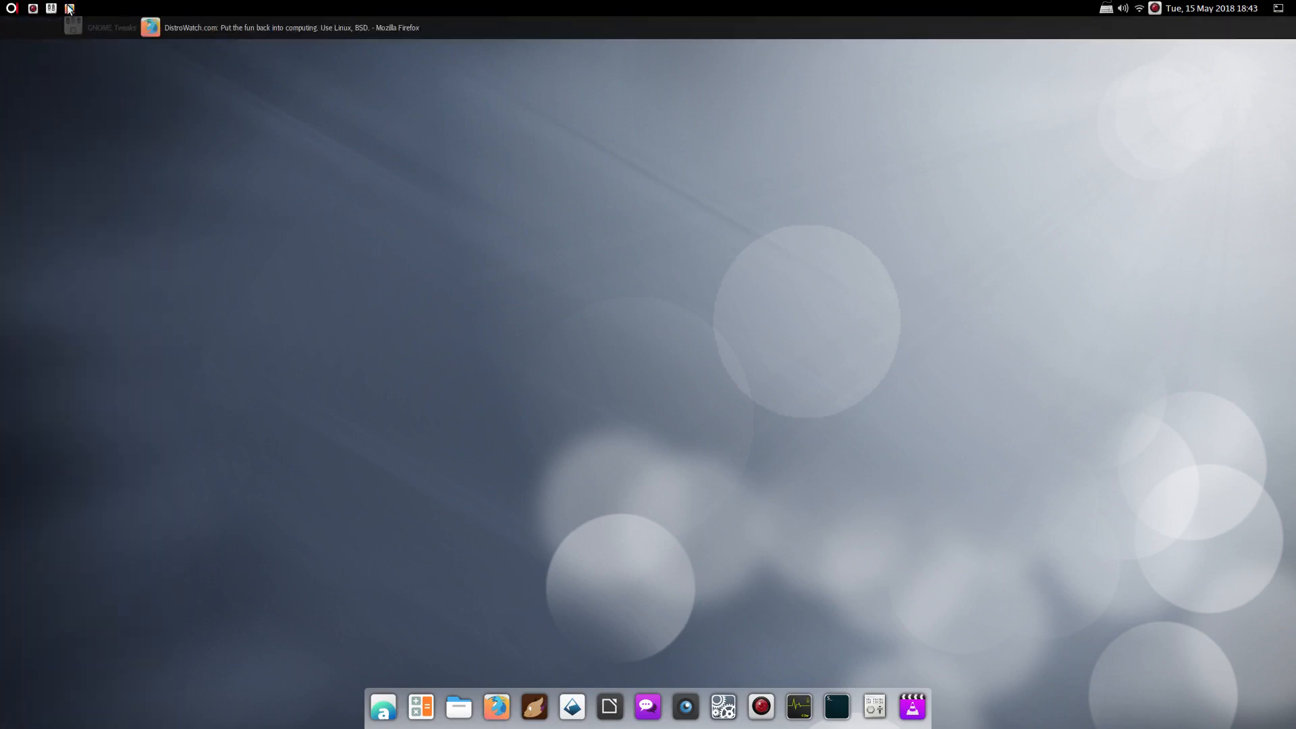
{"action": "left_click", "coordinate": [1224, 7]}
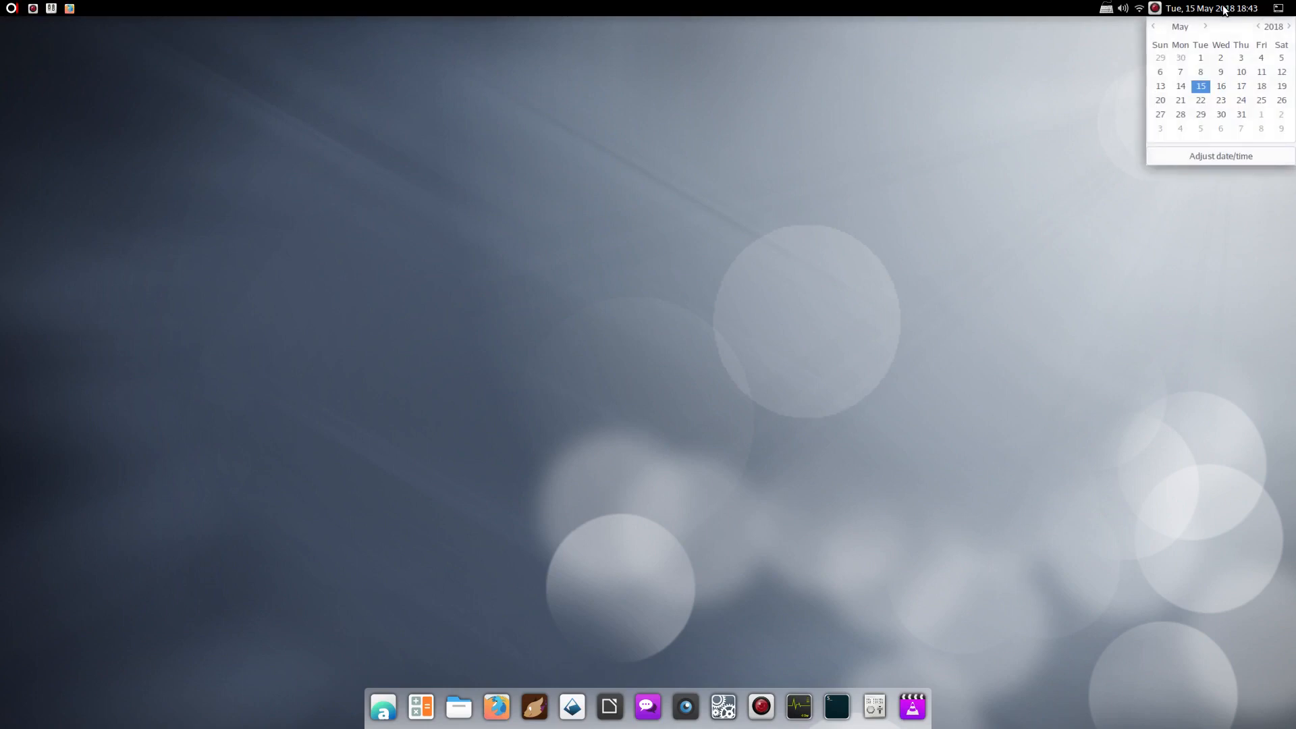
{"action": "left_click", "coordinate": [1224, 8]}
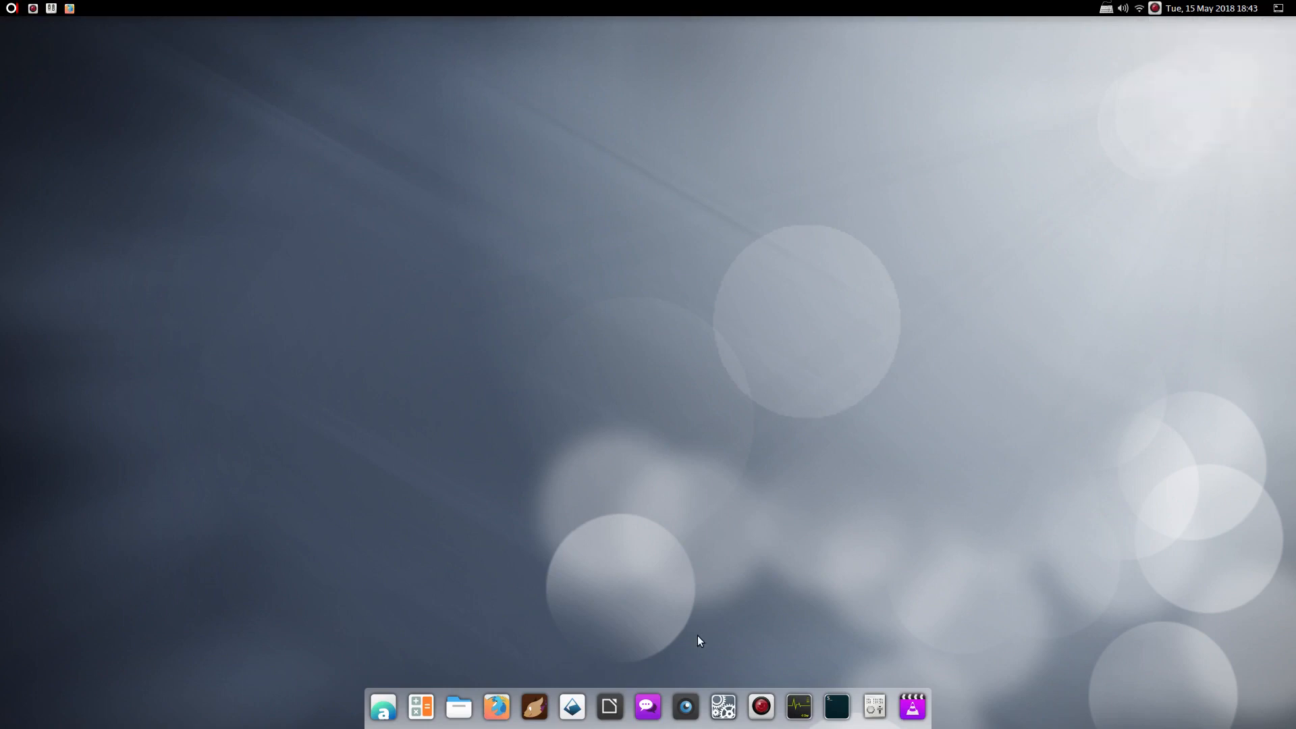
Browse Accessories, Education and Games in Applications, then launch Recipes from Education
{"action": "left_click", "coordinate": [12, 8]}
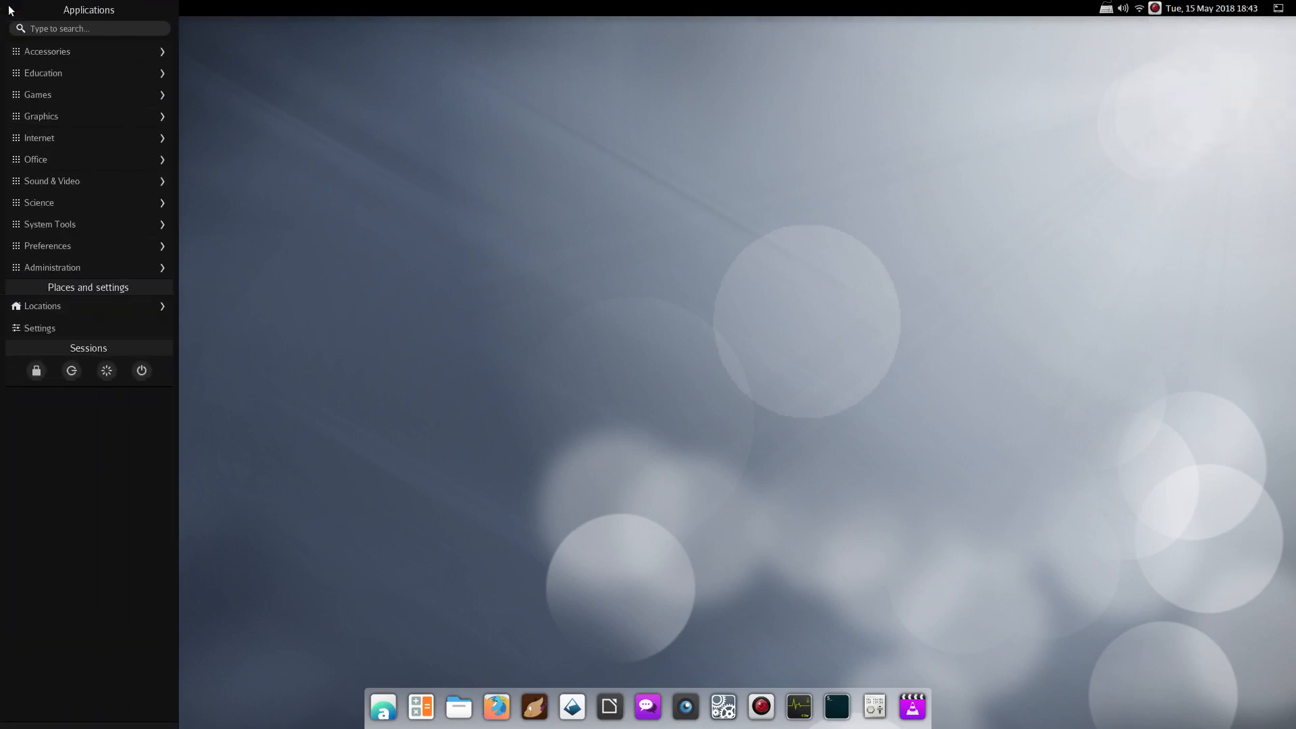
{"action": "left_click", "coordinate": [36, 54]}
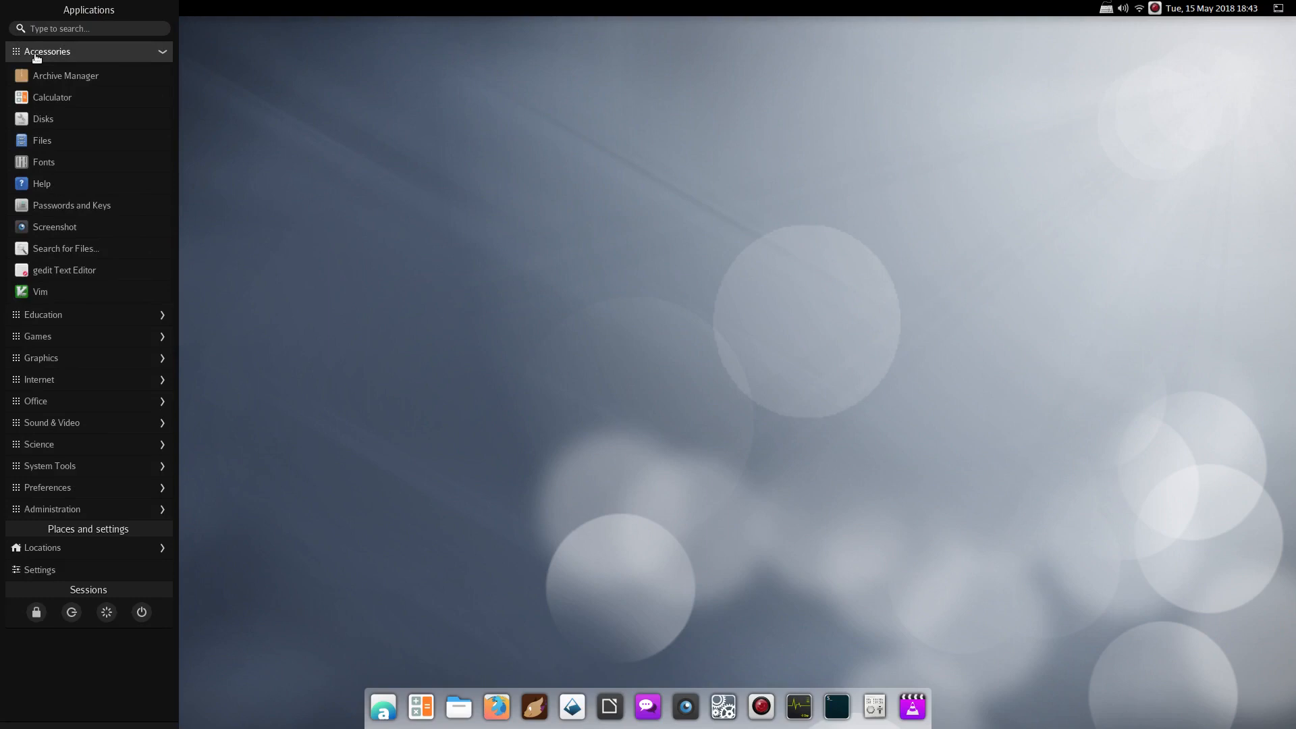
{"action": "left_click", "coordinate": [40, 316]}
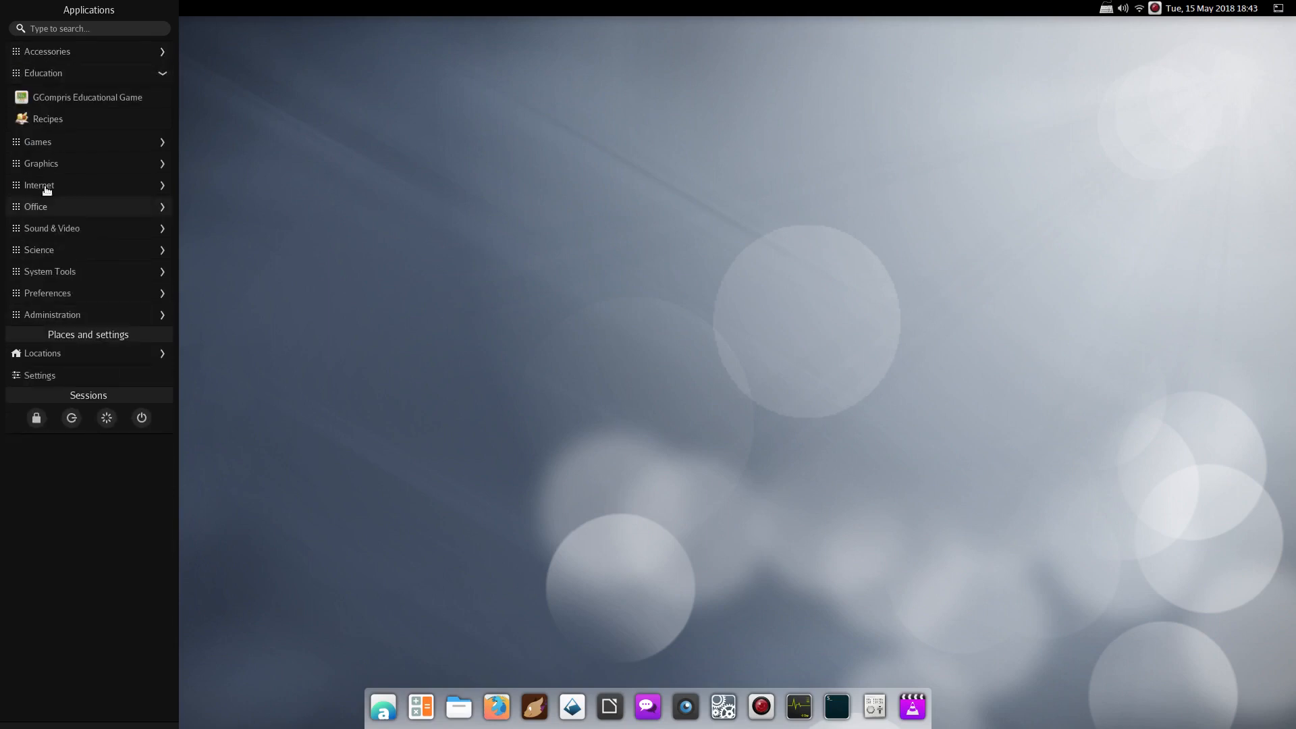
{"action": "left_click", "coordinate": [68, 141]}
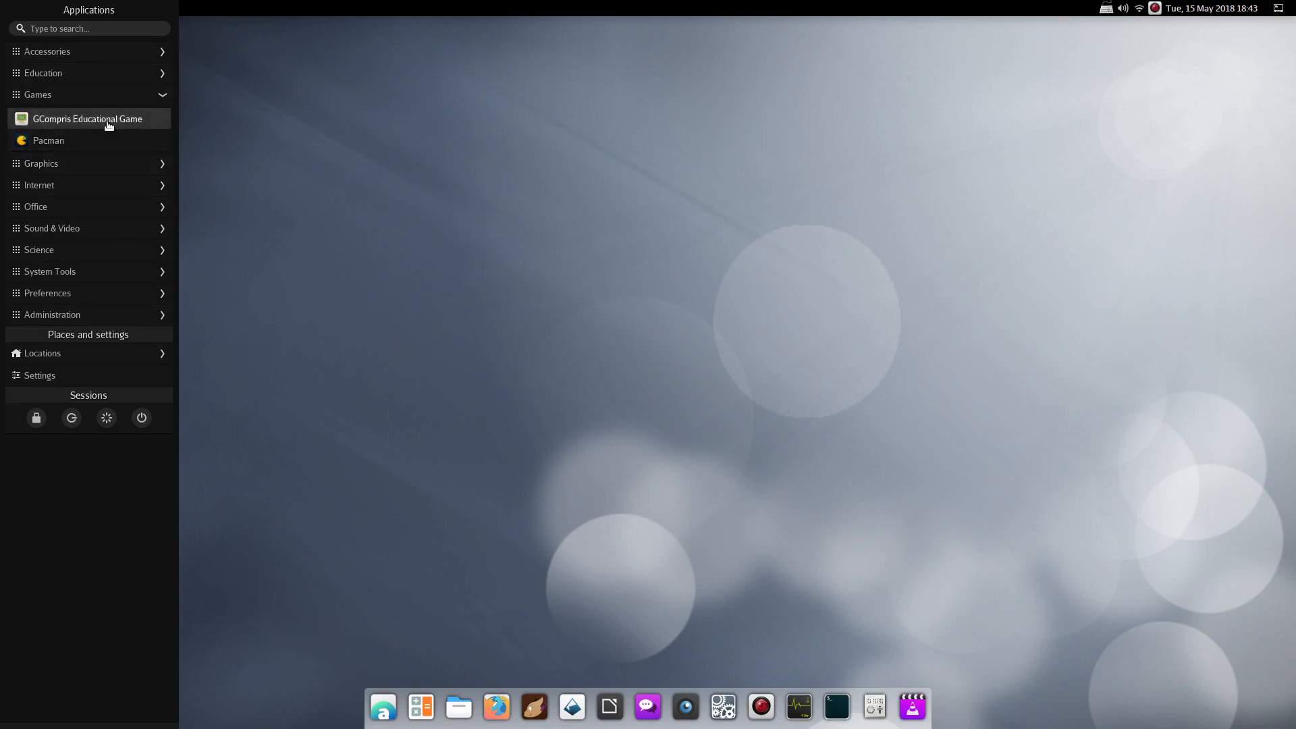
{"action": "left_click", "coordinate": [49, 73]}
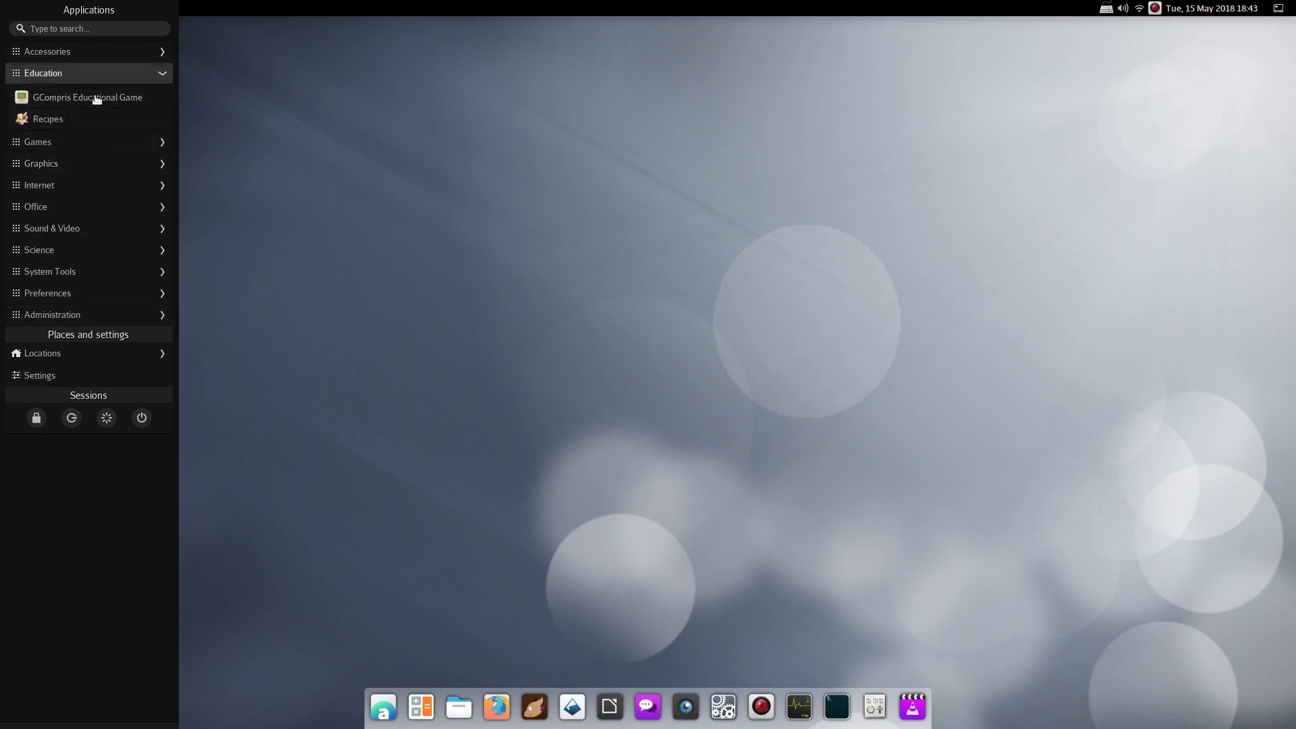
{"action": "left_click", "coordinate": [48, 119]}
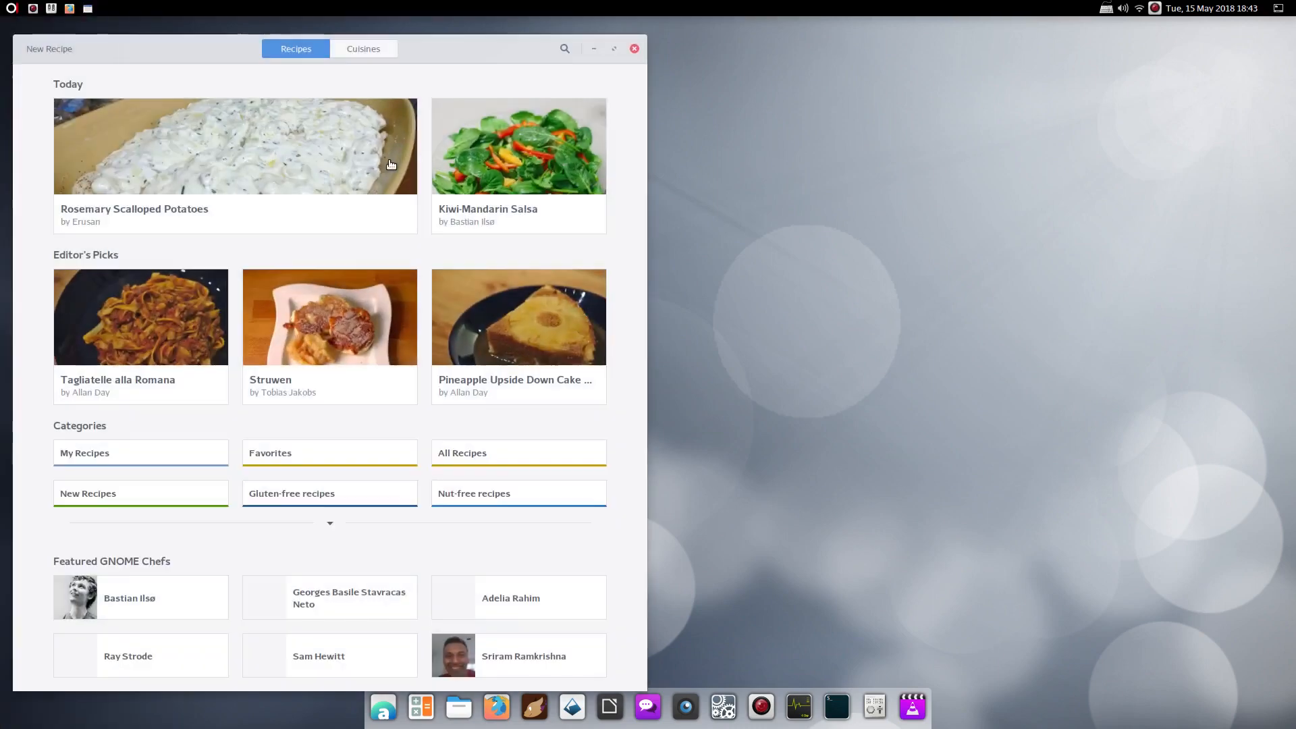
Maximize the Recipes window, scroll through All Recipes, then close Recipes
{"action": "left_click_drag", "start_coordinate": [366, 61], "coordinate": [581, 42]}
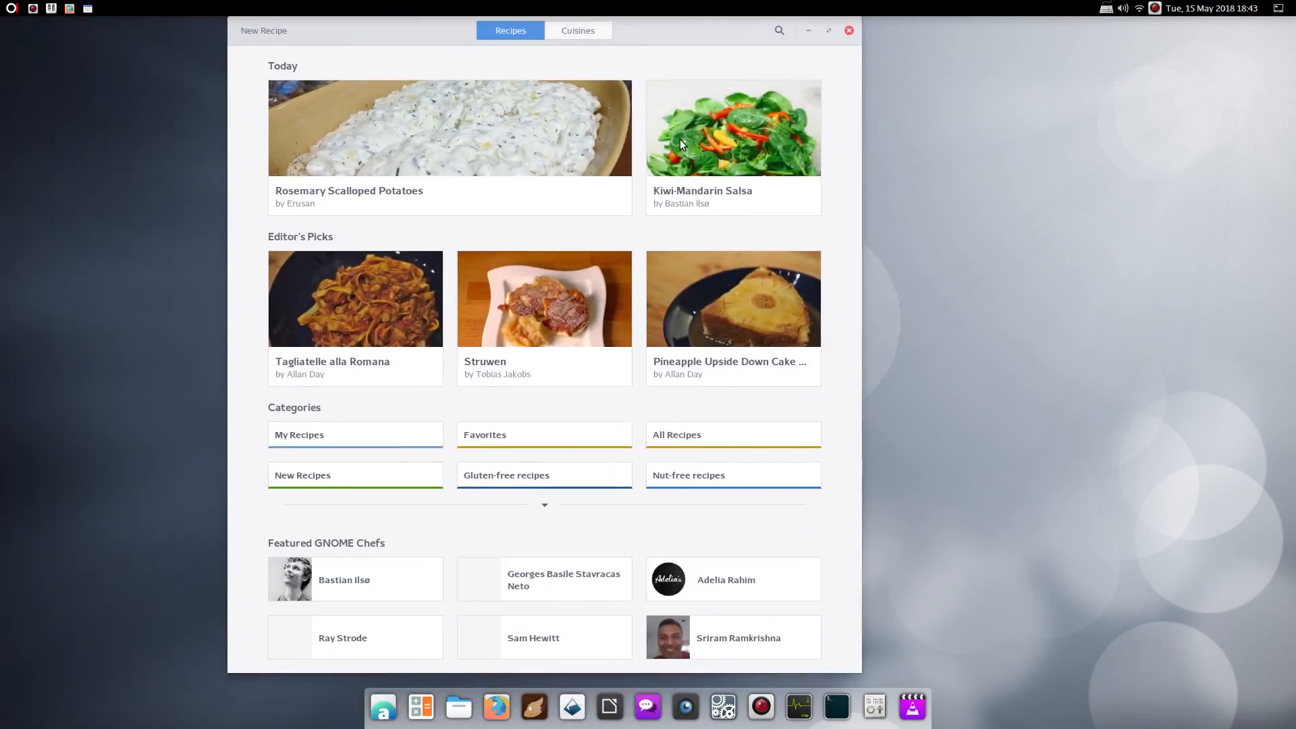
{"action": "double_click", "coordinate": [682, 27]}
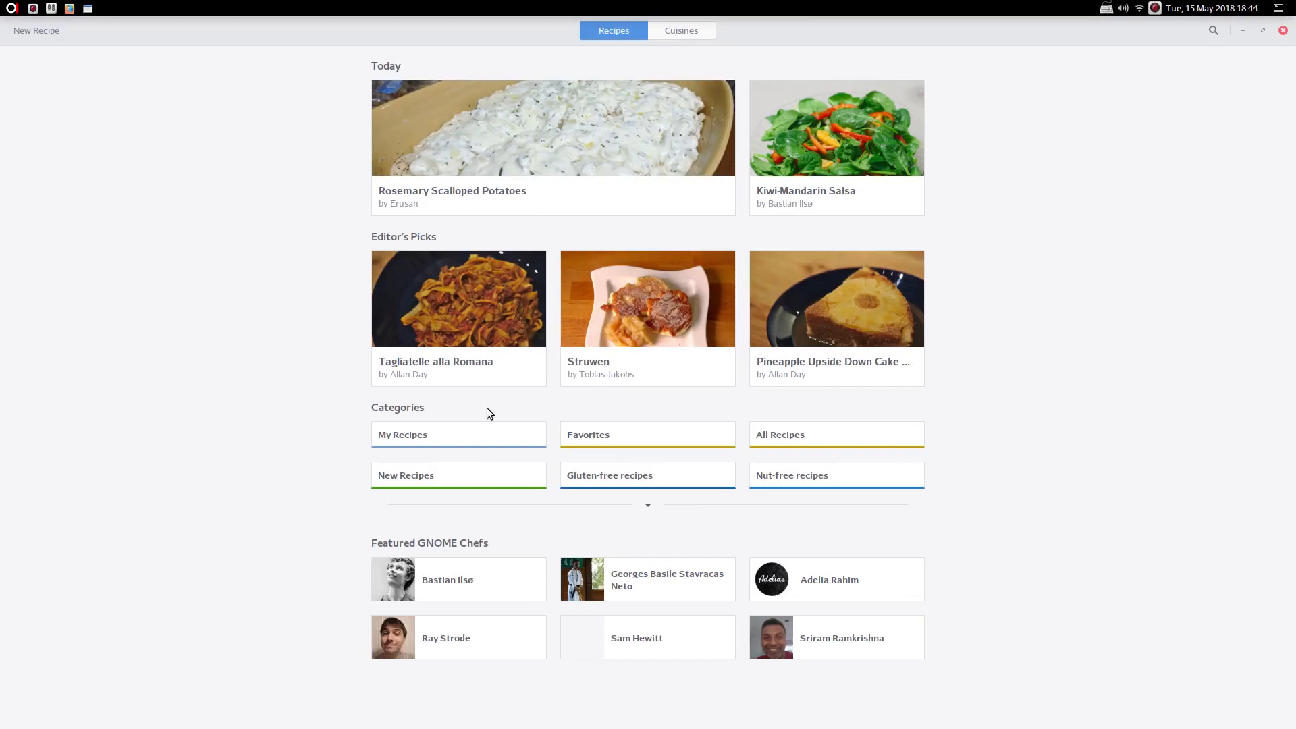
{"action": "left_click", "coordinate": [807, 435]}
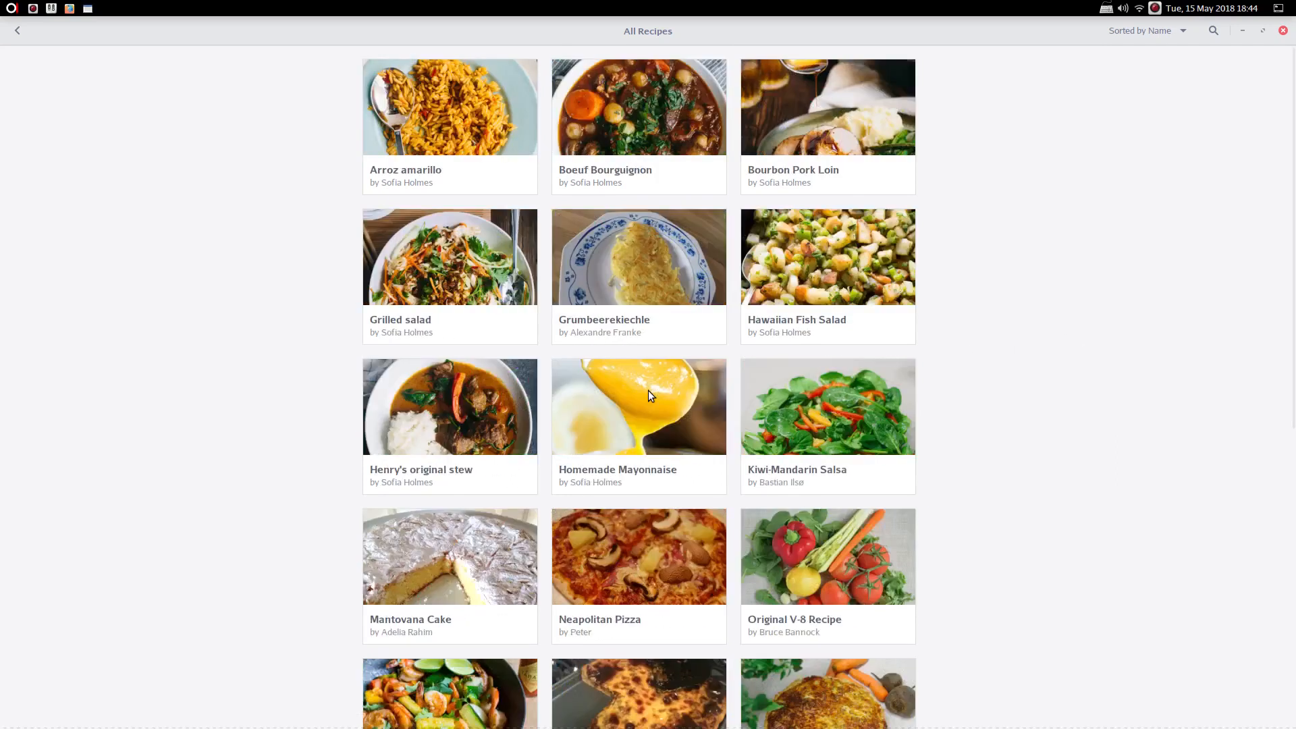
{"action": "scroll", "coordinate": [647, 390], "scroll_direction": "down", "scroll_amount": 5}
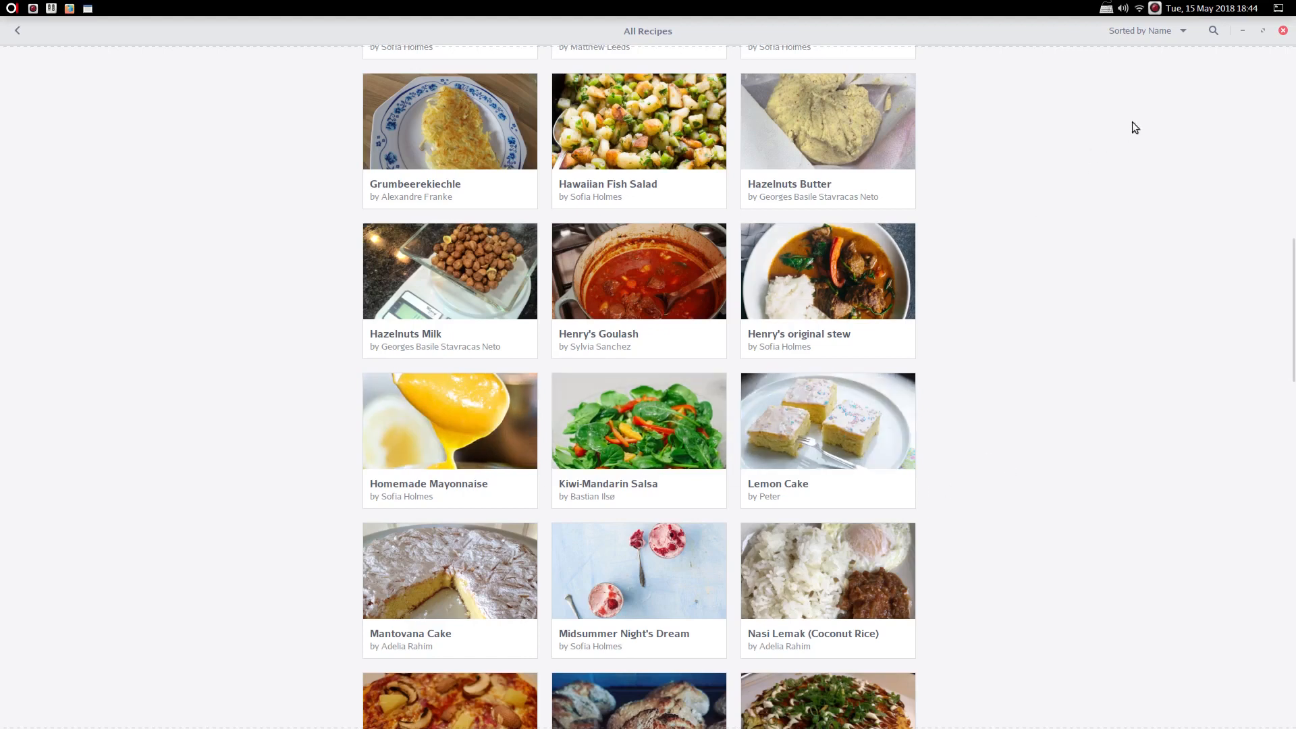
{"action": "left_click", "coordinate": [1284, 31]}
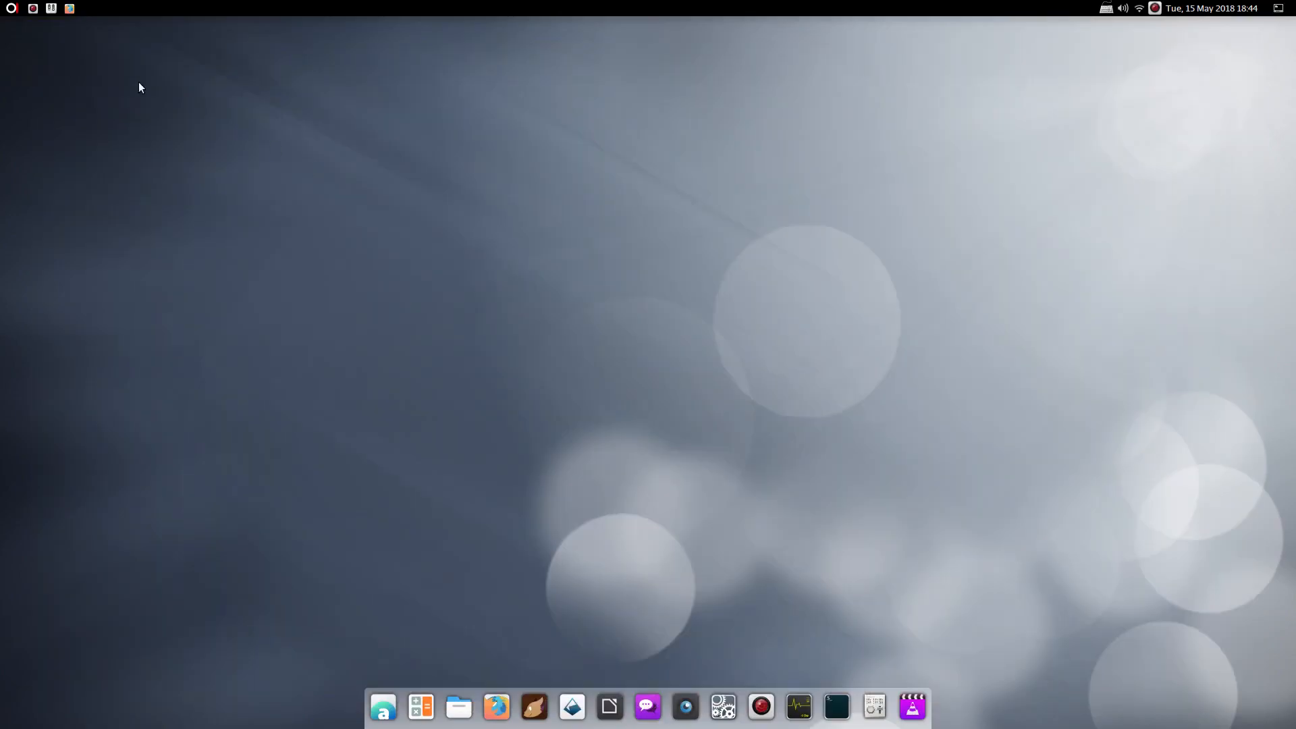
Expand Games, Graphics, Internet, Office, Sound & Video, Science and System Tools in Applications
{"action": "left_click", "coordinate": [11, 8]}
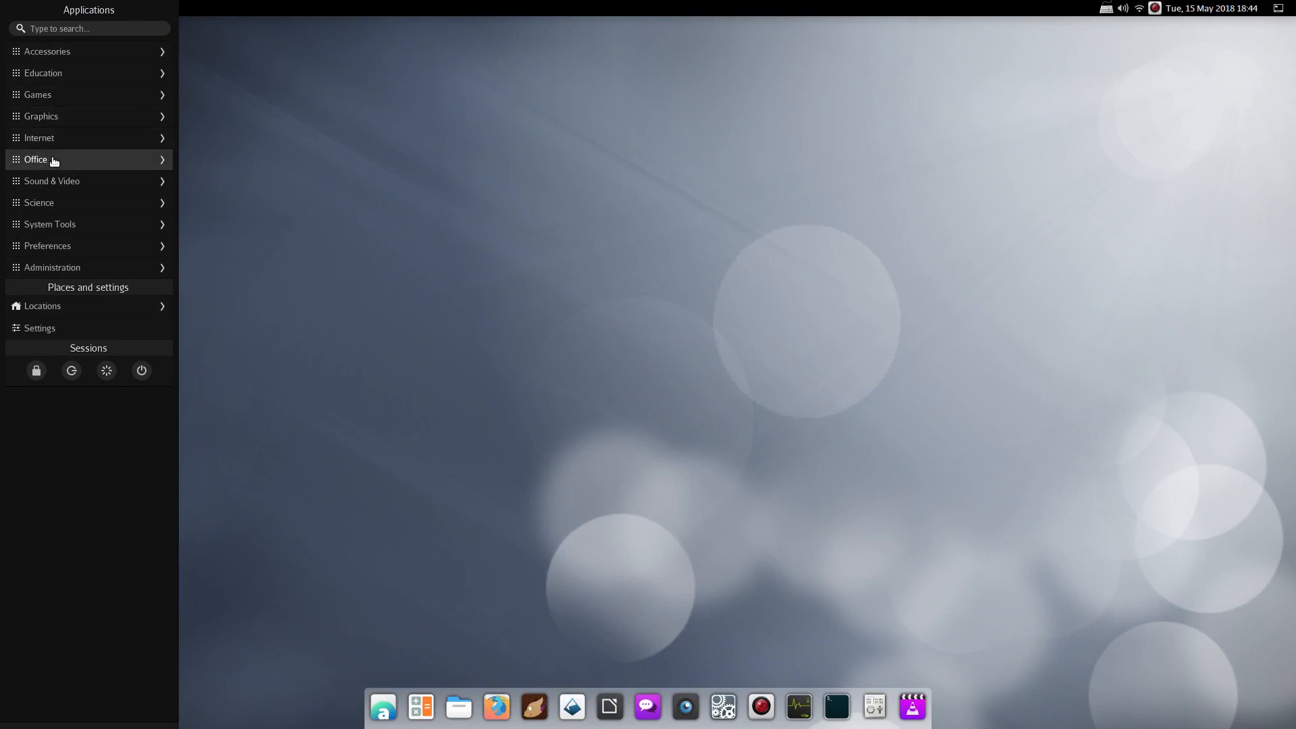
{"action": "left_click", "coordinate": [47, 116]}
{"action": "left_click", "coordinate": [52, 96]}
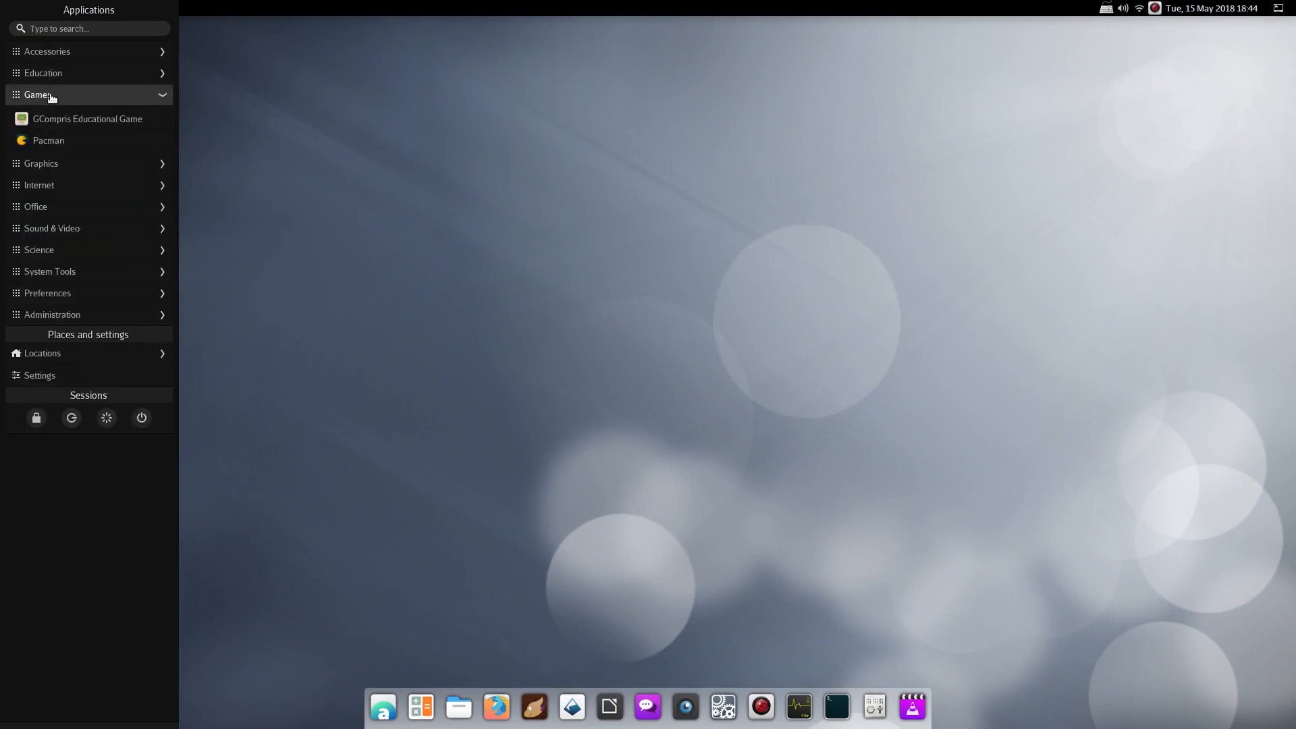
{"action": "left_click", "coordinate": [44, 164]}
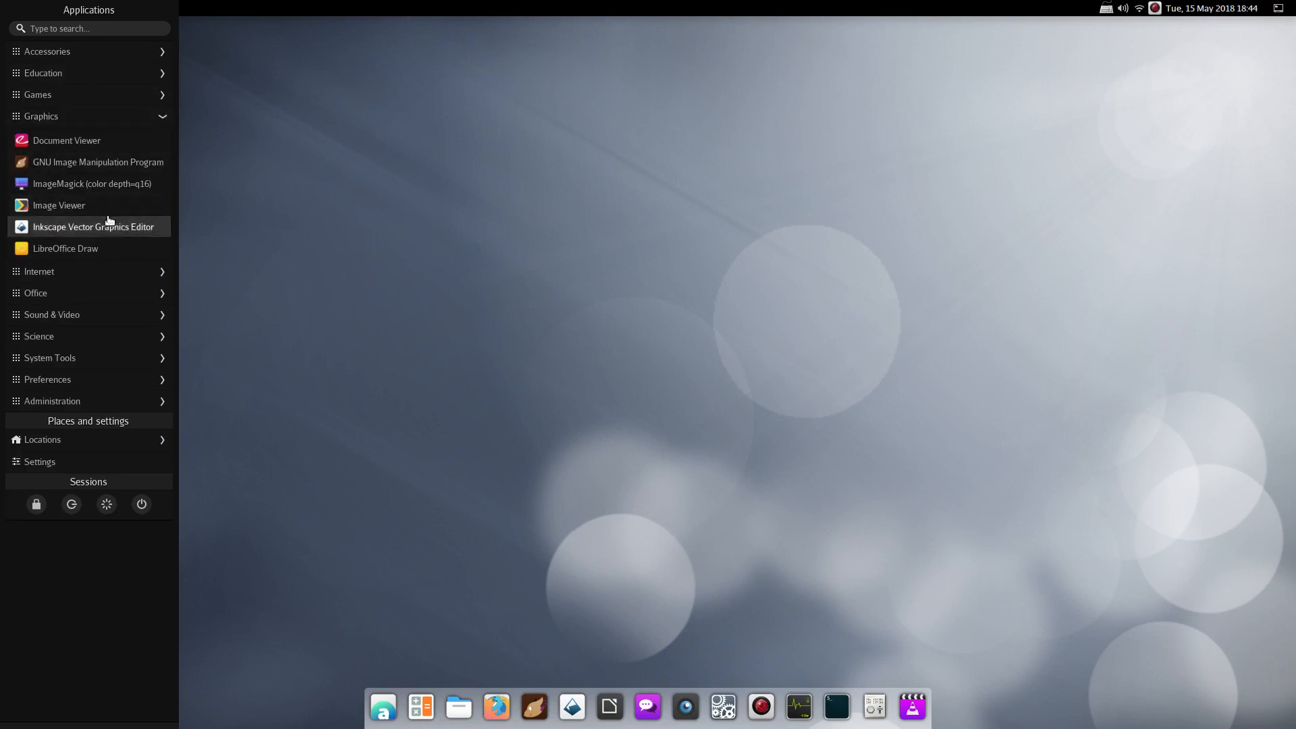
{"action": "left_click", "coordinate": [40, 273]}
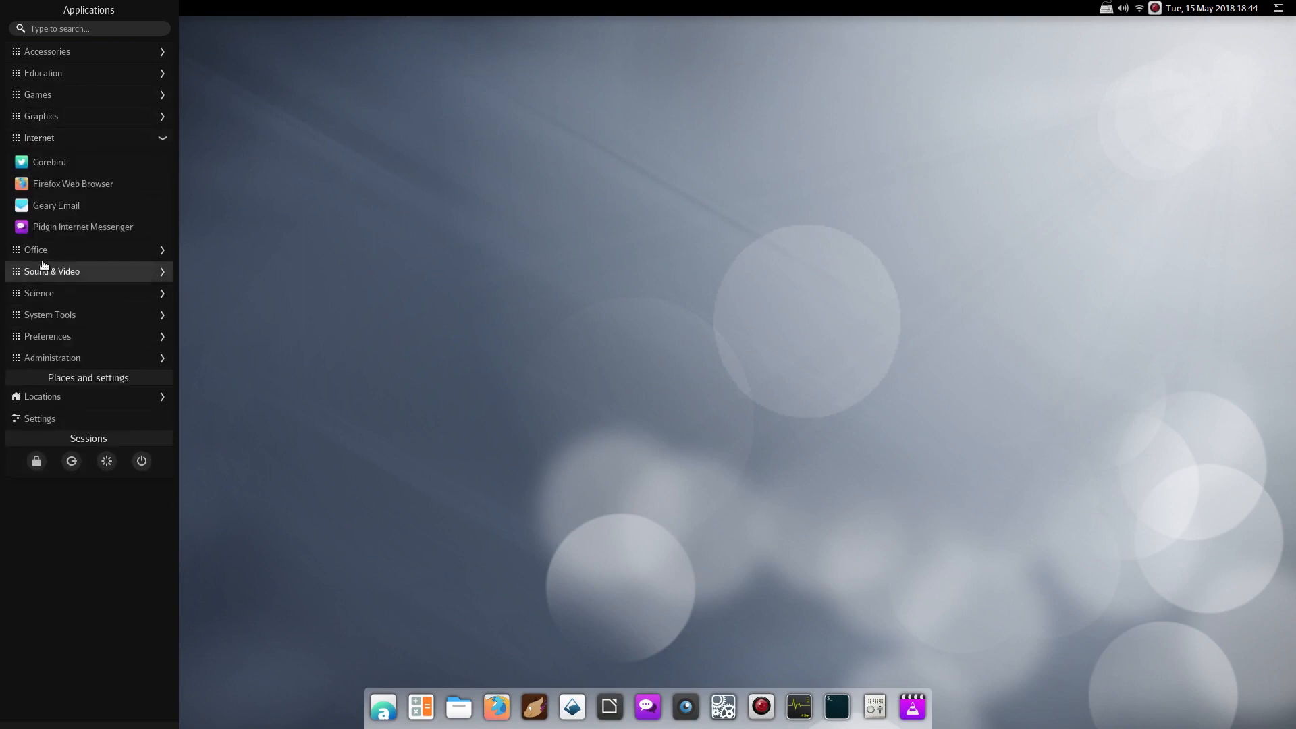
{"action": "left_click", "coordinate": [42, 250]}
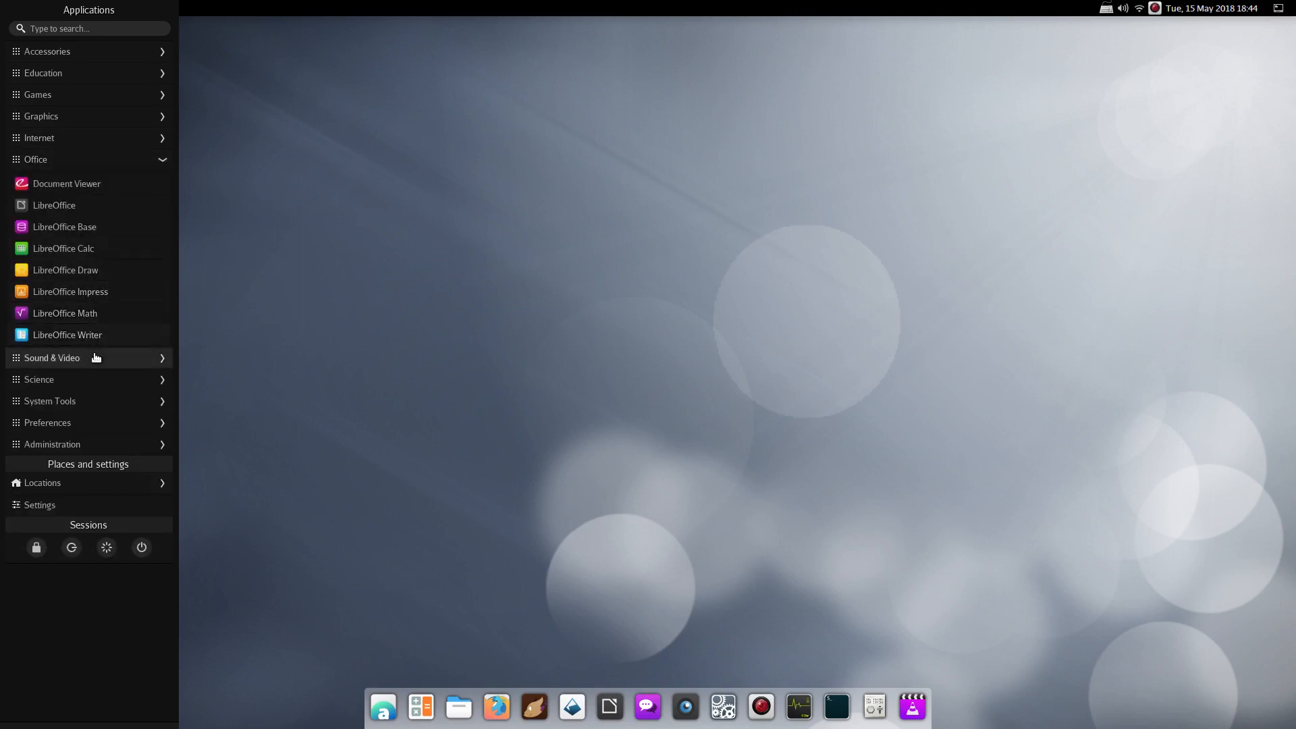
{"action": "left_click", "coordinate": [39, 359]}
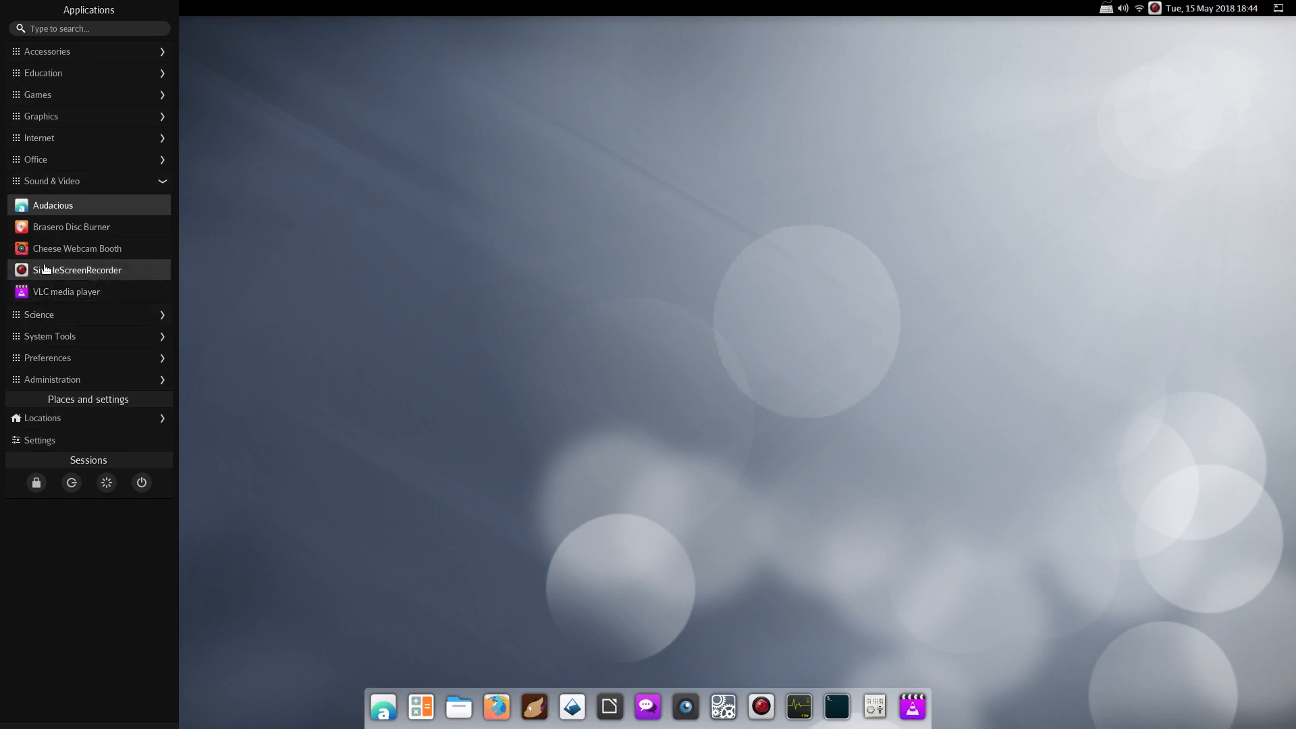
{"action": "left_click", "coordinate": [46, 314]}
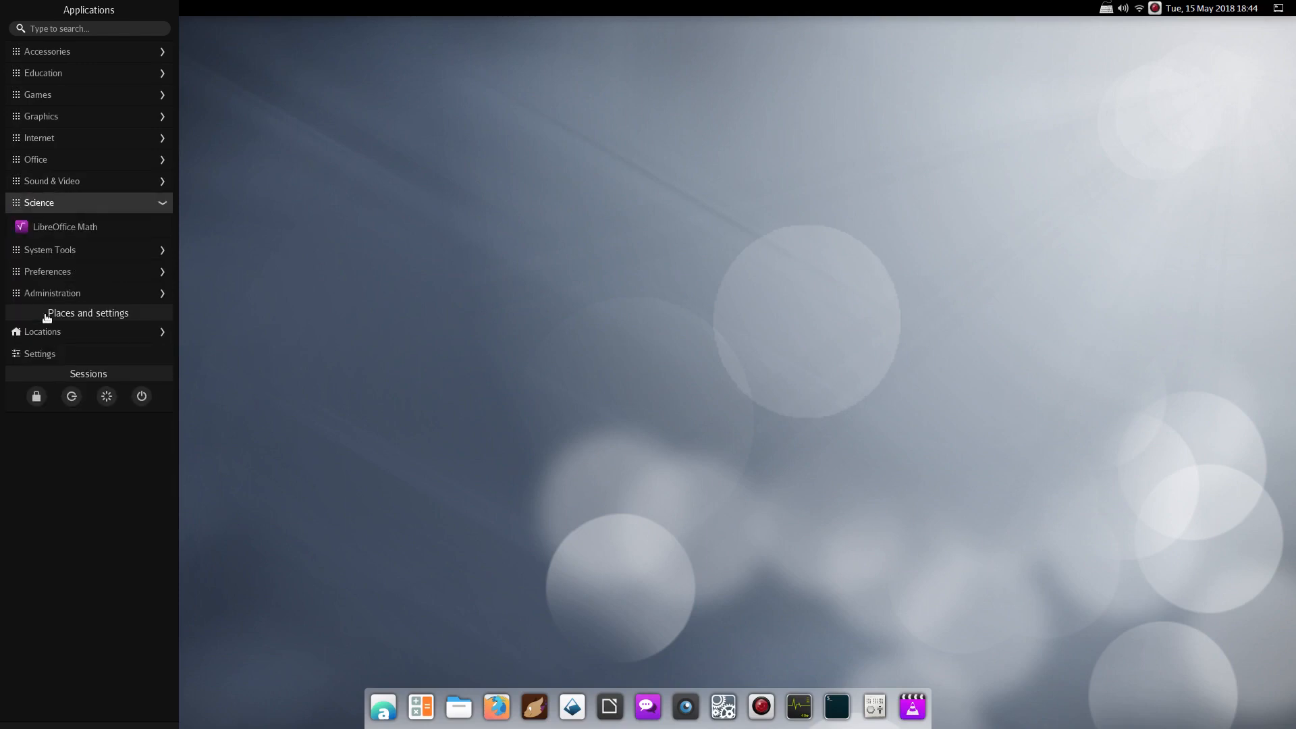
{"action": "left_click", "coordinate": [35, 255]}
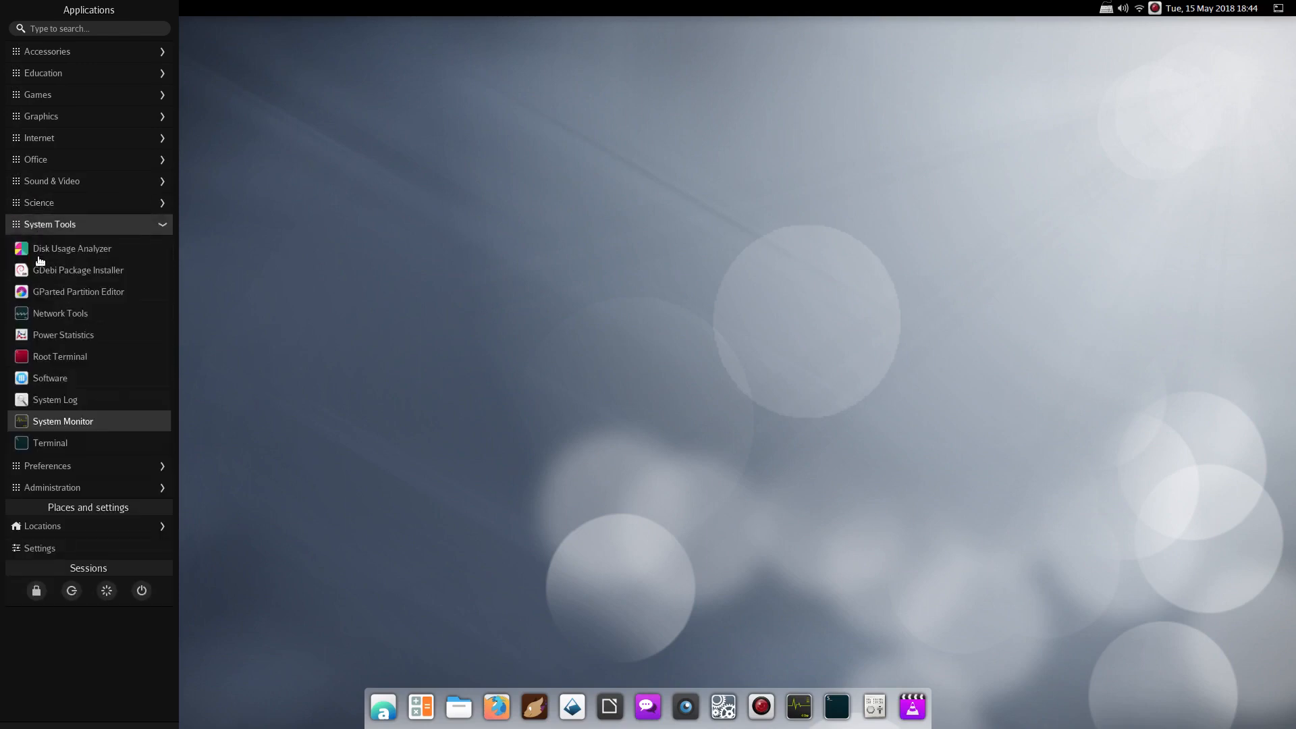
Launch System Monitor, then browse Sound & Video, Science, Preferences and Administration categories
{"action": "left_click", "coordinate": [50, 419]}
{"action": "left_click", "coordinate": [11, 8]}
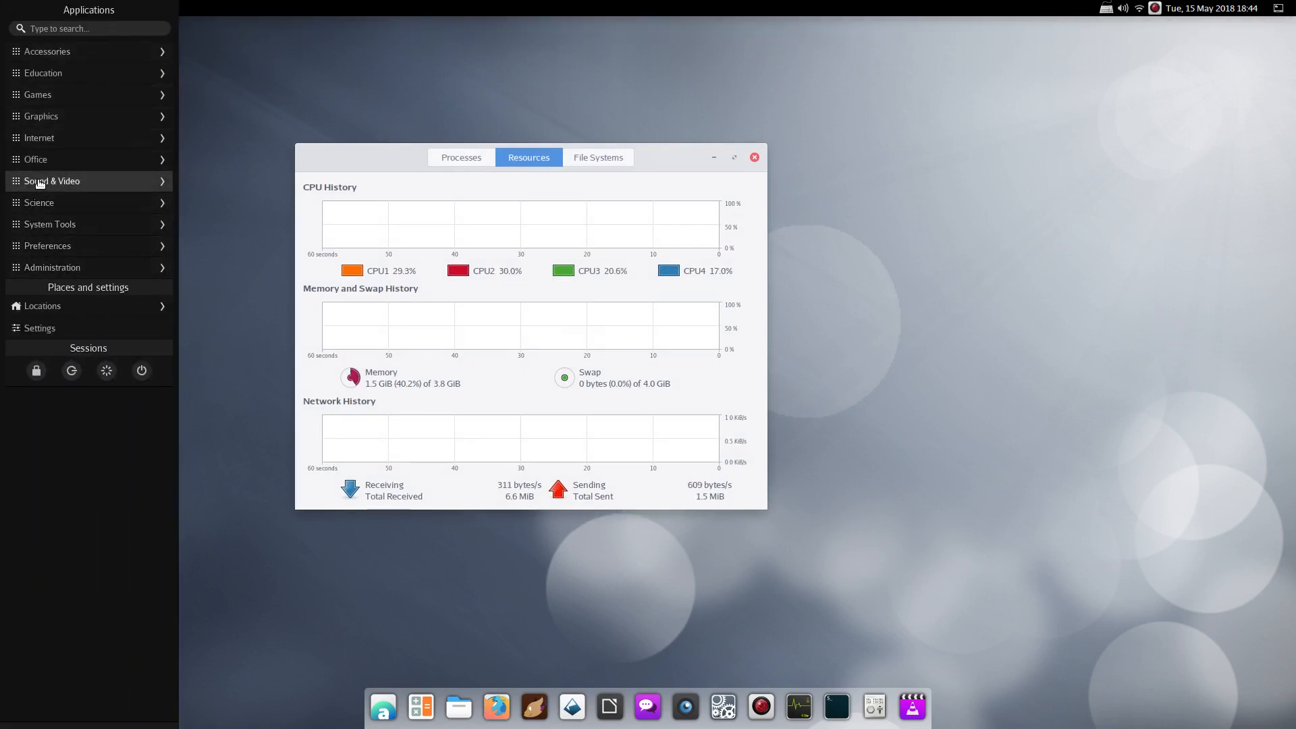
{"action": "left_click", "coordinate": [41, 181]}
{"action": "left_click", "coordinate": [41, 316]}
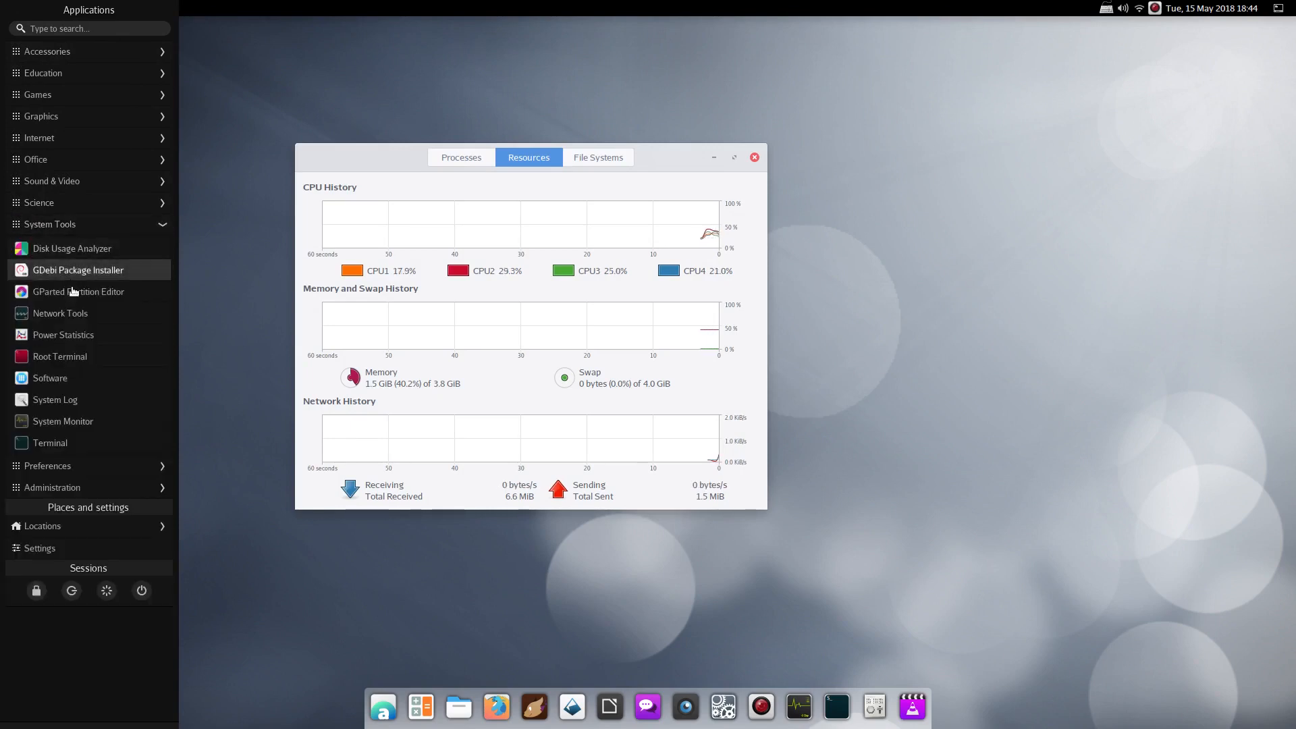
{"action": "left_click", "coordinate": [49, 465]}
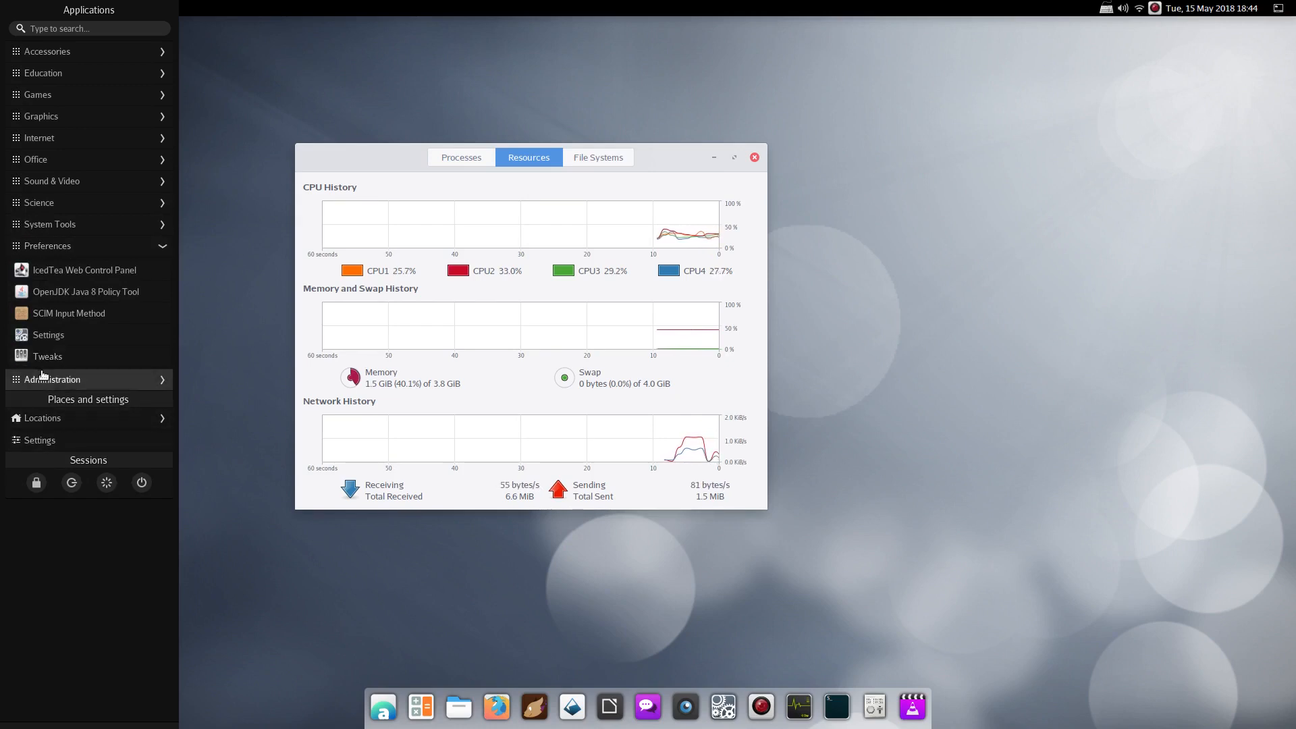
{"action": "left_click", "coordinate": [47, 379]}
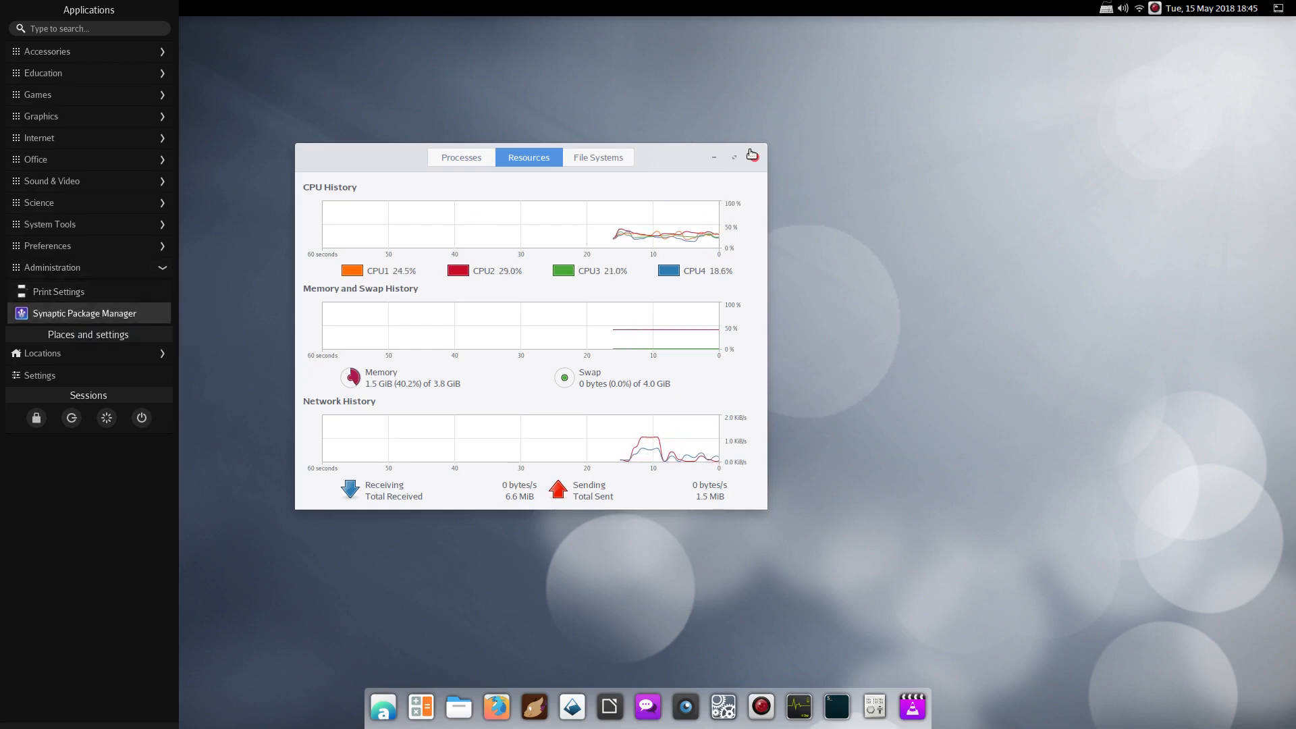
Close the menu and the System Monitor window, then reopen Applications
{"action": "left_click", "coordinate": [750, 160]}
{"action": "left_click", "coordinate": [750, 159]}
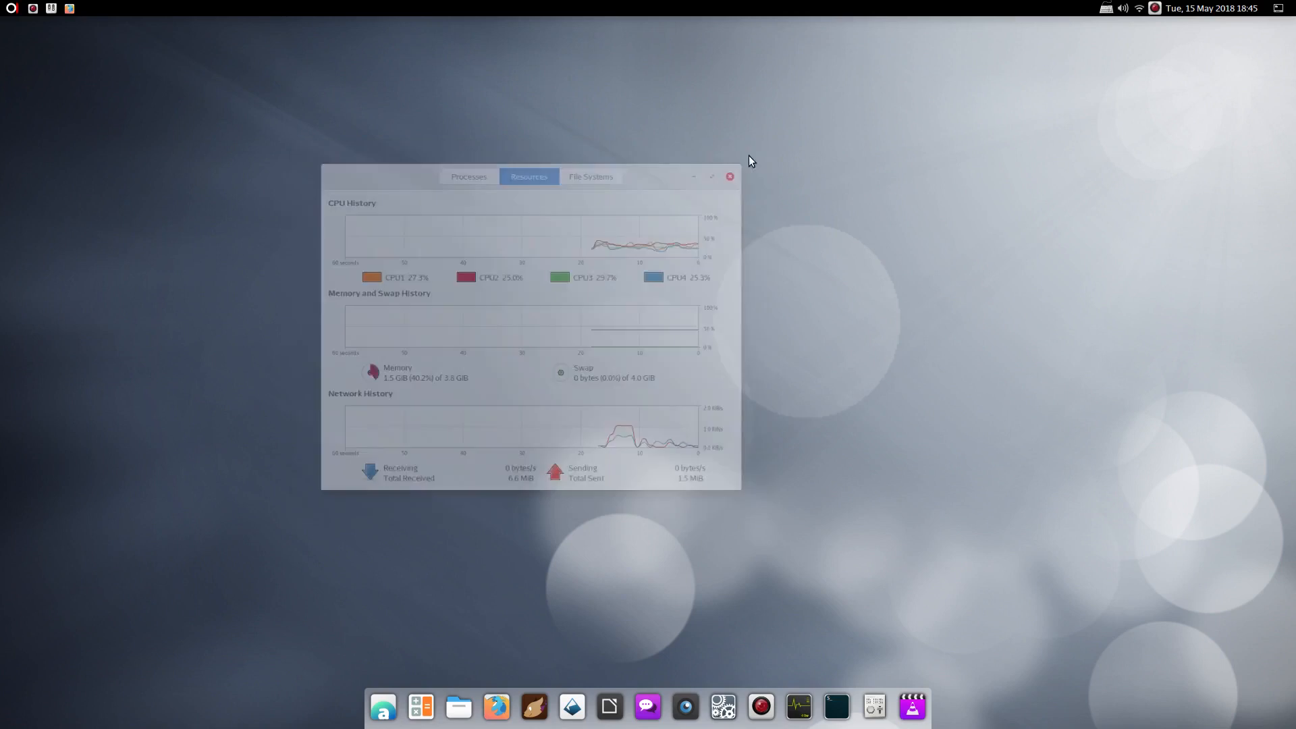
{"action": "left_click", "coordinate": [11, 8]}
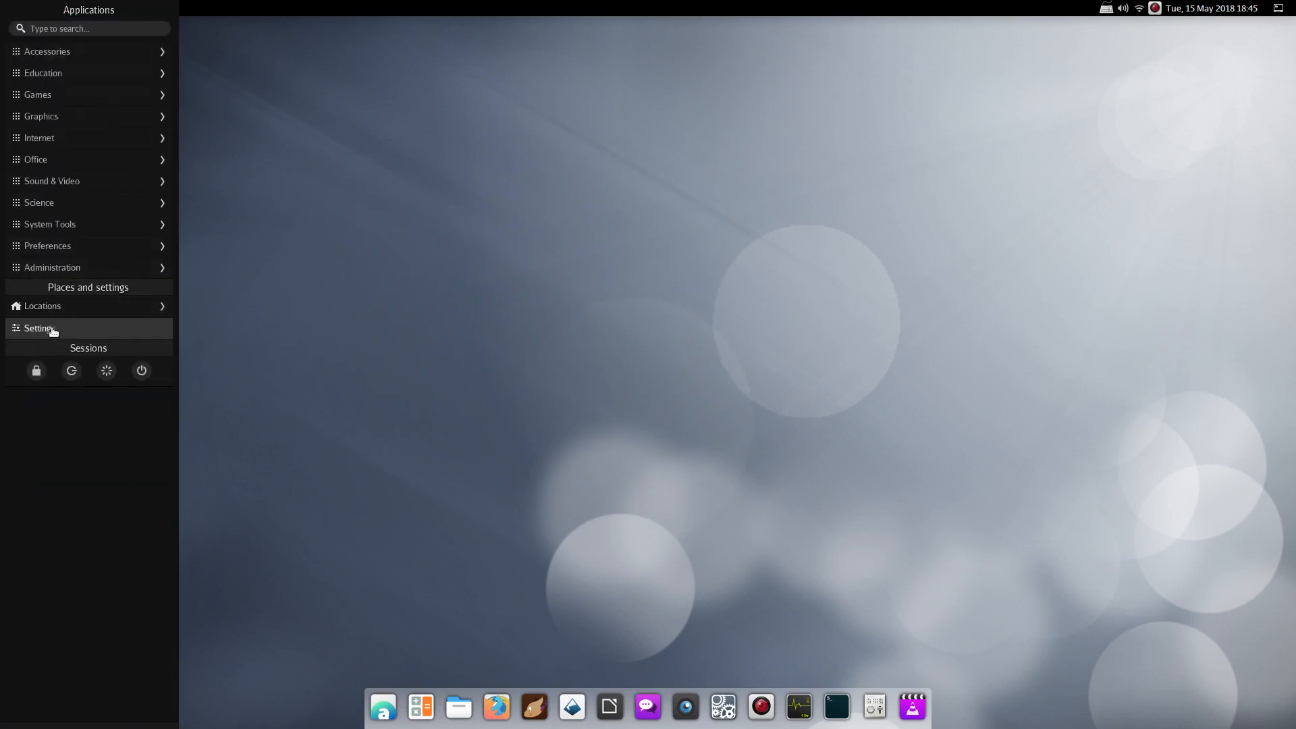
Open Settings, then view the Places list in the applications menu
{"action": "left_click", "coordinate": [54, 329]}
{"action": "left_click", "coordinate": [11, 8]}
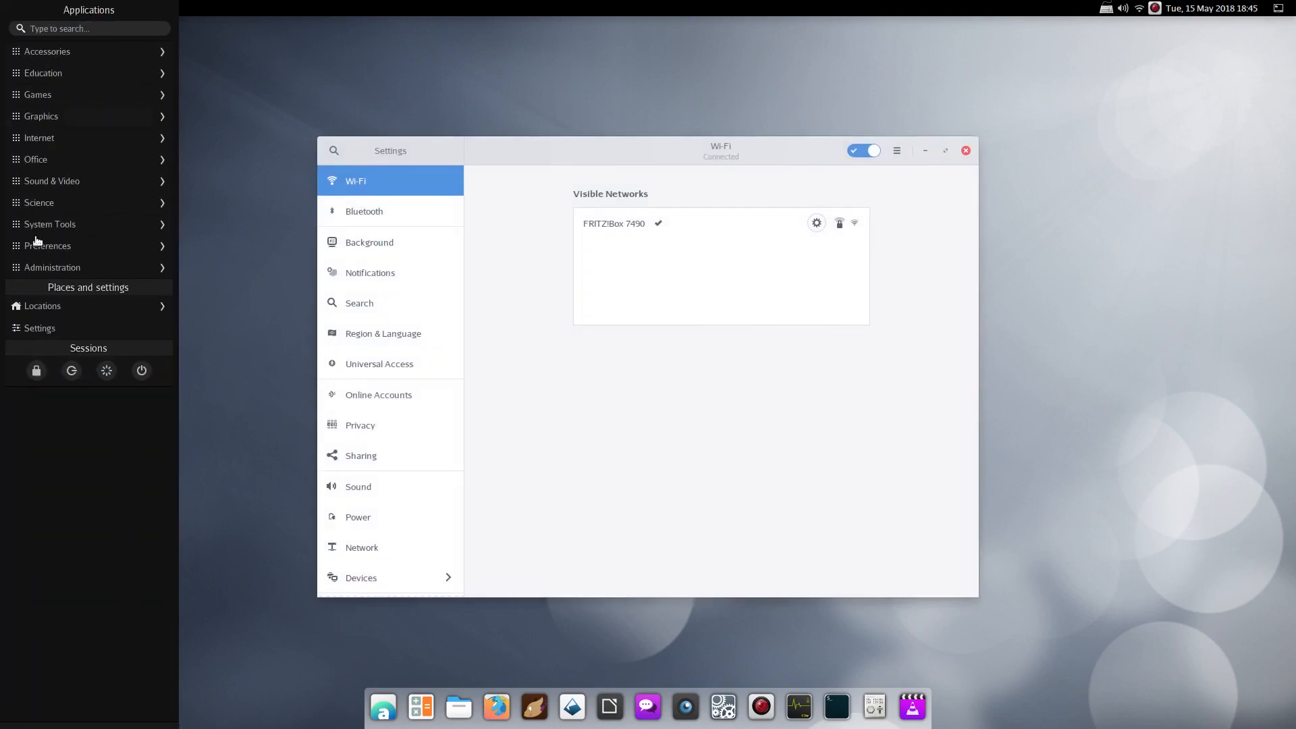
{"action": "left_click", "coordinate": [42, 307]}
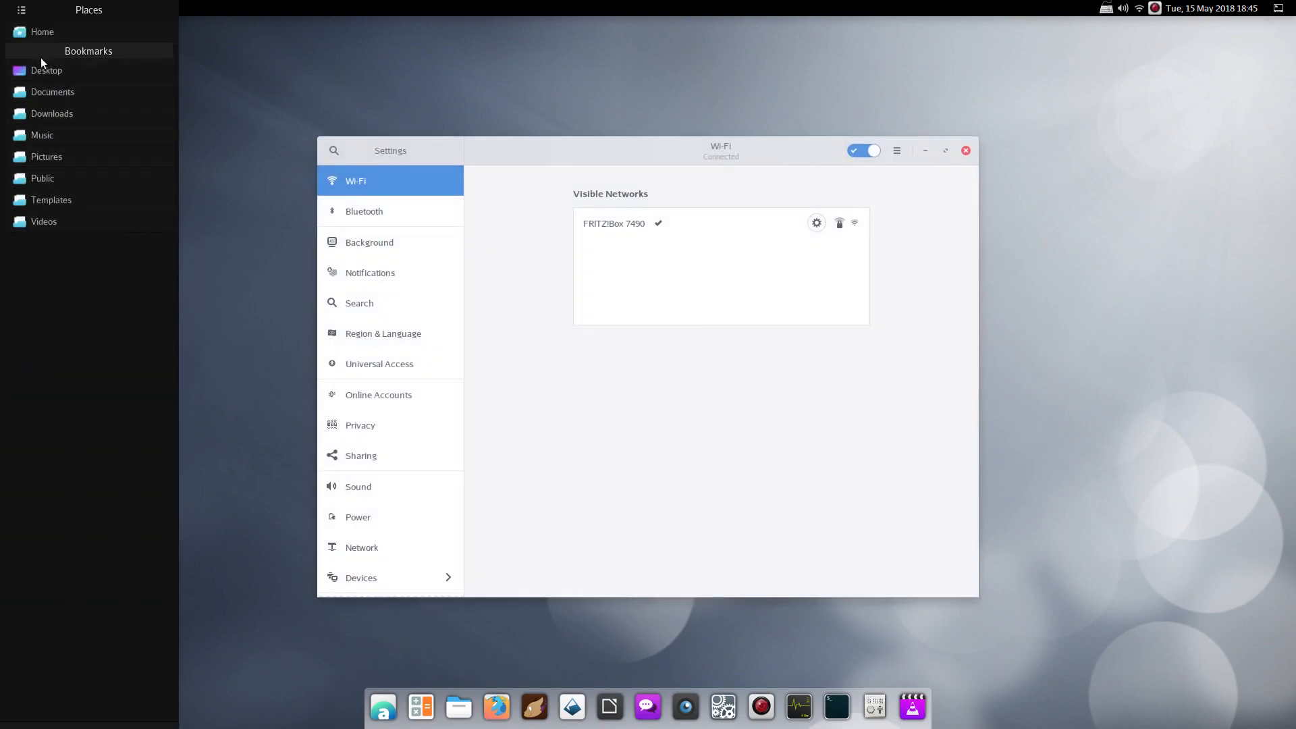
{"action": "left_click", "coordinate": [22, 10]}
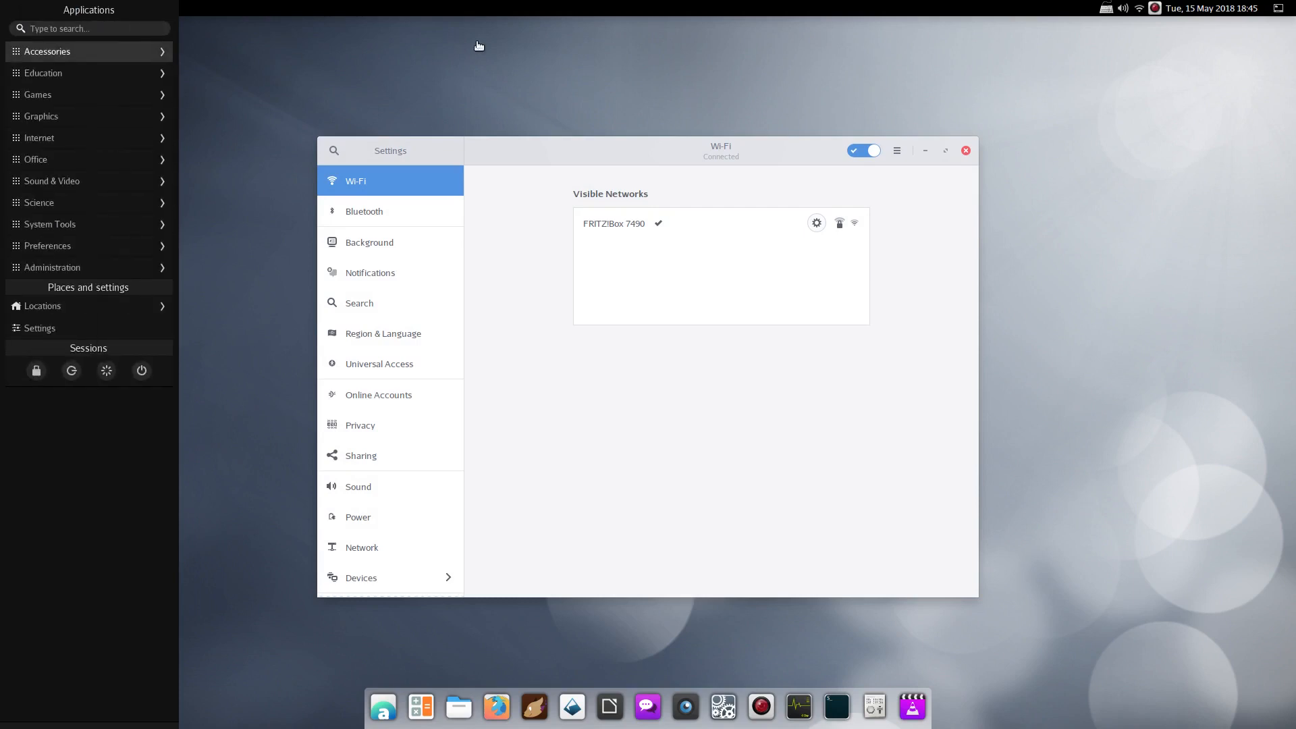
Check the Places list again, close the menu, and launch Files from the dock
{"action": "left_click", "coordinate": [57, 307]}
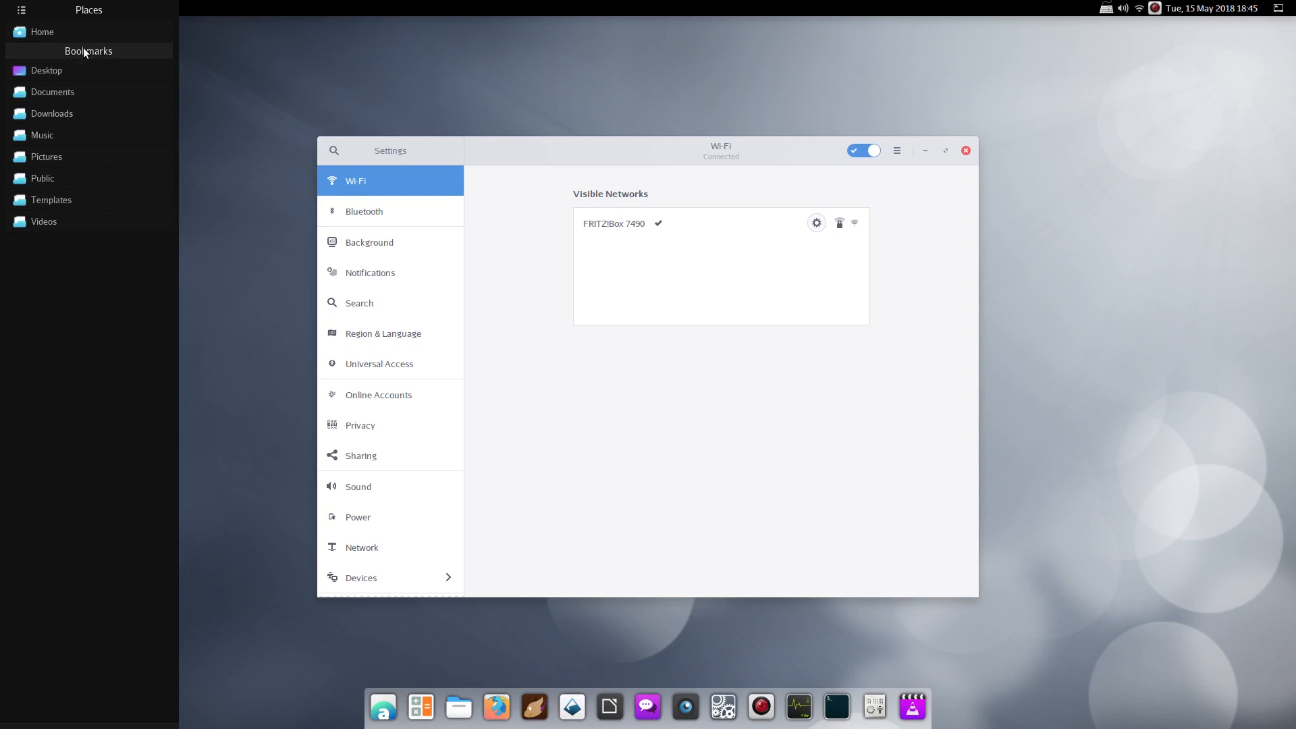
{"action": "left_click", "coordinate": [21, 9]}
{"action": "left_click", "coordinate": [209, 162]}
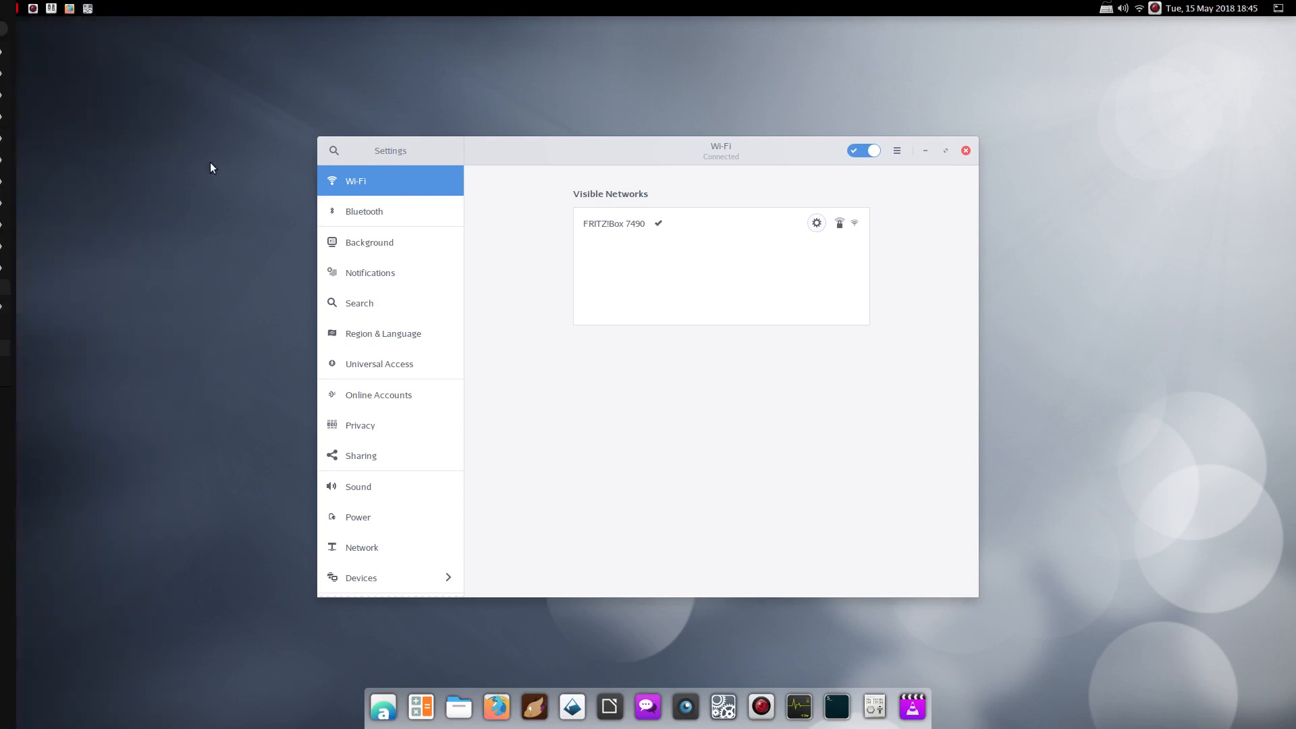
{"action": "left_click", "coordinate": [458, 707]}
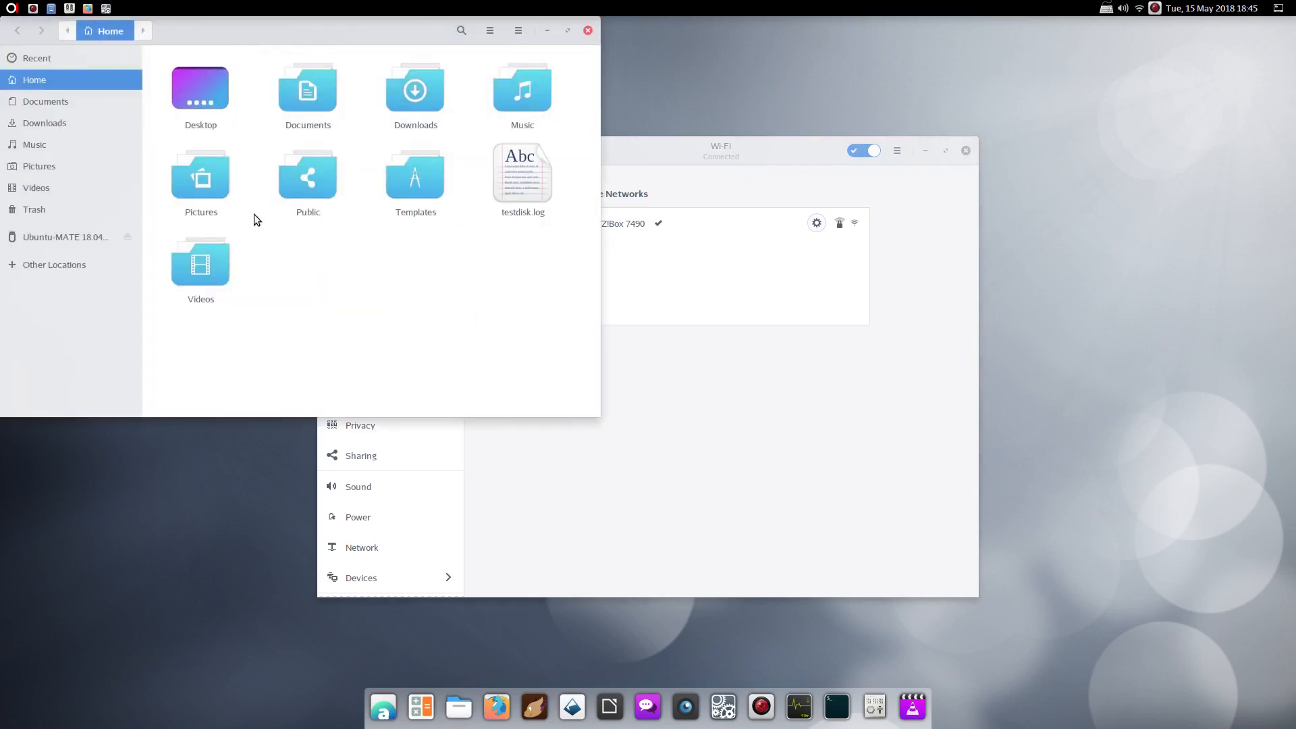
Open Documents and create a new folder named 'test'
{"action": "double_click", "coordinate": [307, 87]}
{"action": "right_click", "coordinate": [294, 111]}
{"action": "left_click", "coordinate": [331, 127]}
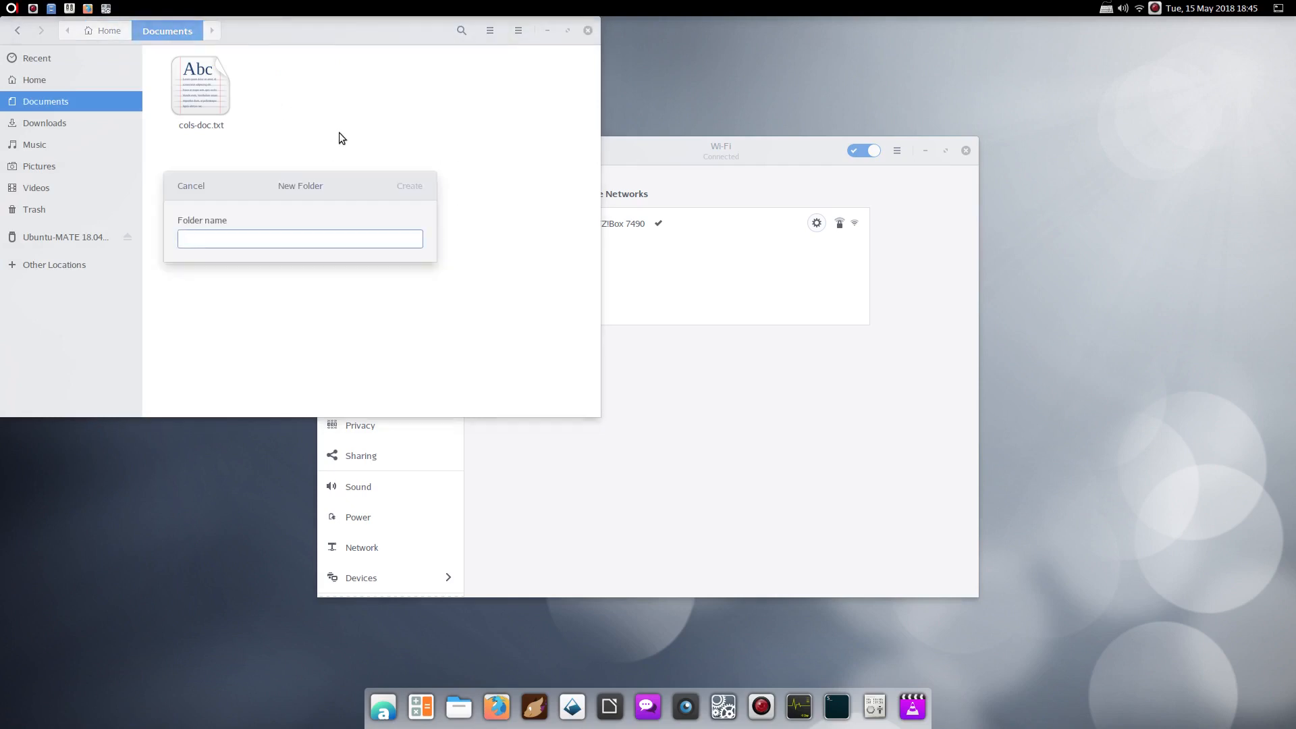
{"action": "type", "text": "test"}
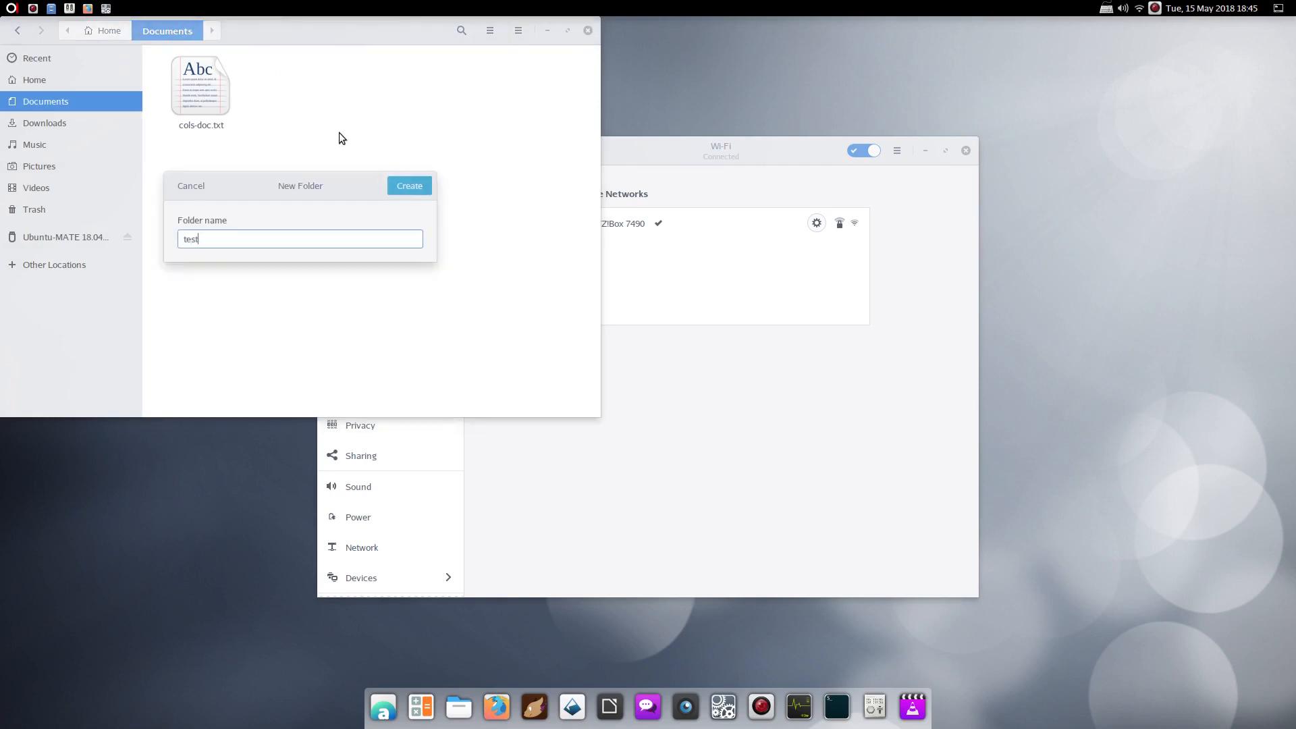
{"action": "key", "text": "Return"}
Bookmark the test folder in the Files sidebar
{"action": "right_click", "coordinate": [318, 103]}
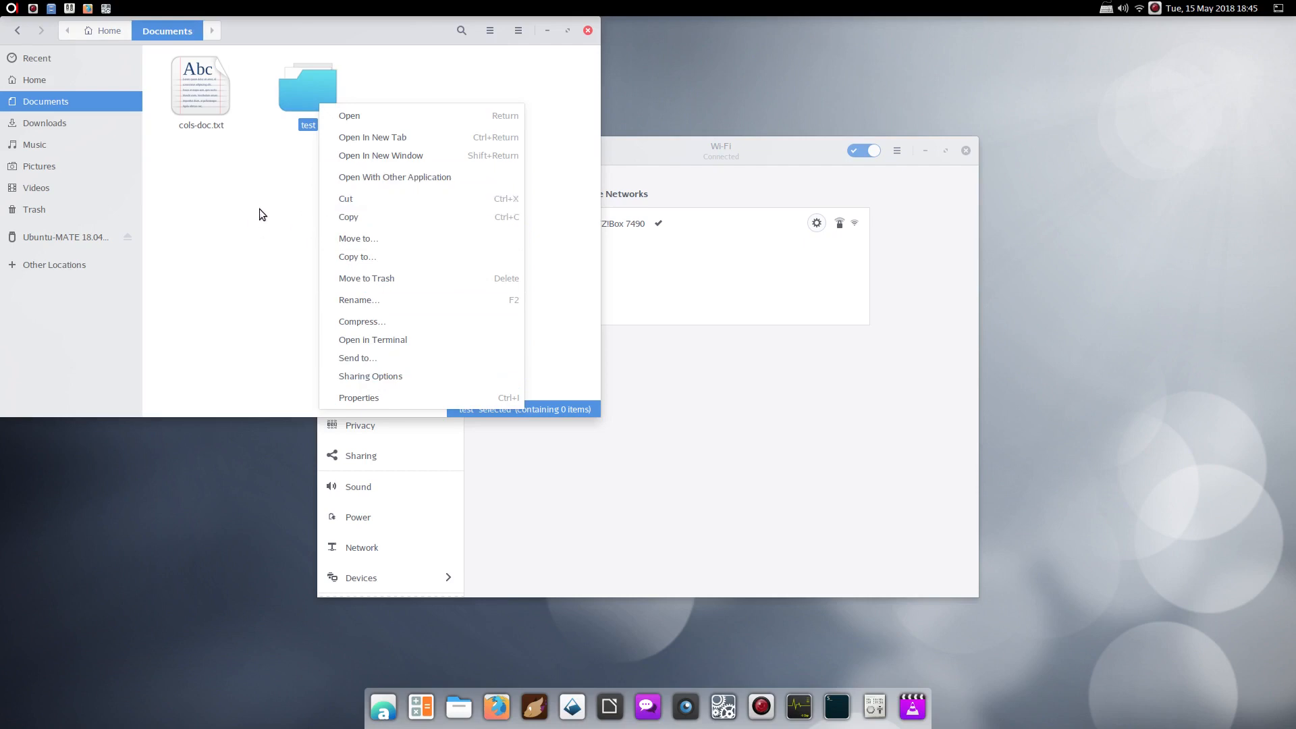
{"action": "left_click", "coordinate": [309, 105]}
{"action": "left_click_drag", "start_coordinate": [306, 133], "coordinate": [104, 265]}
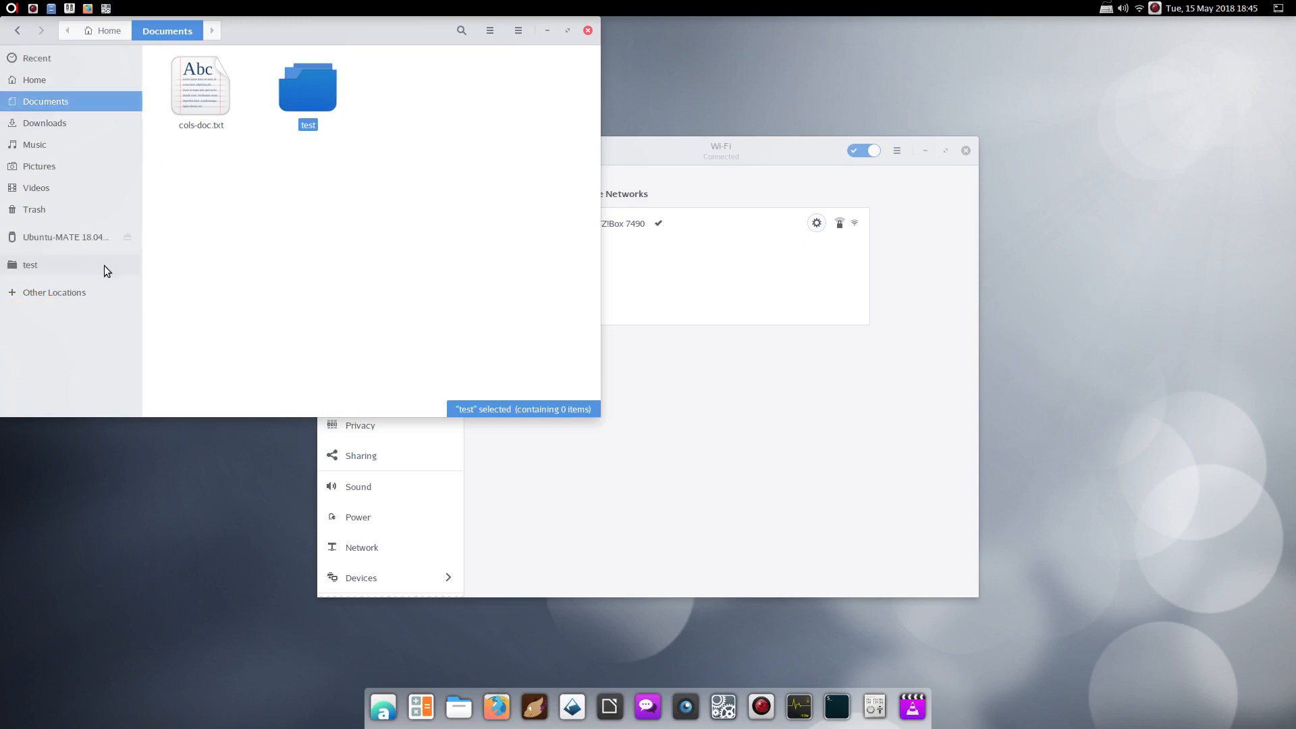
Open Home from the menu's Places list, then close the Home and Documents windows
{"action": "left_click", "coordinate": [10, 7]}
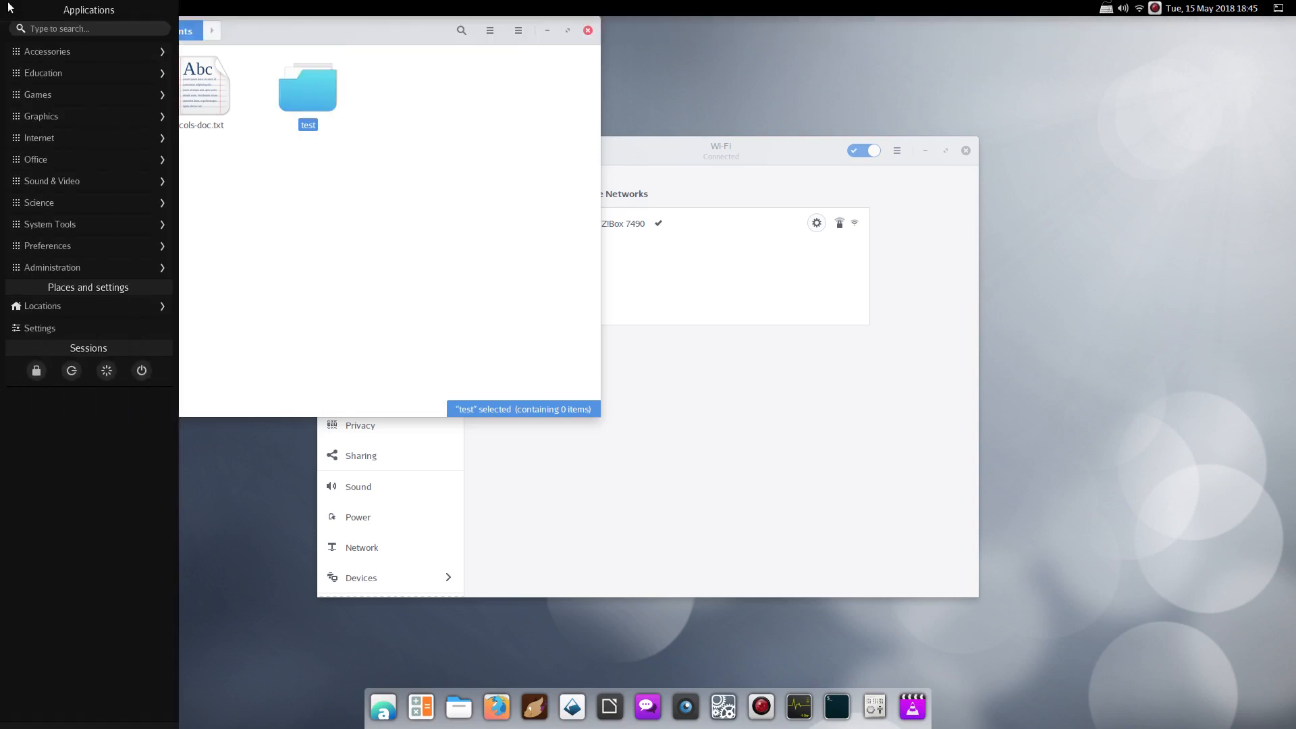
{"action": "left_click", "coordinate": [43, 306]}
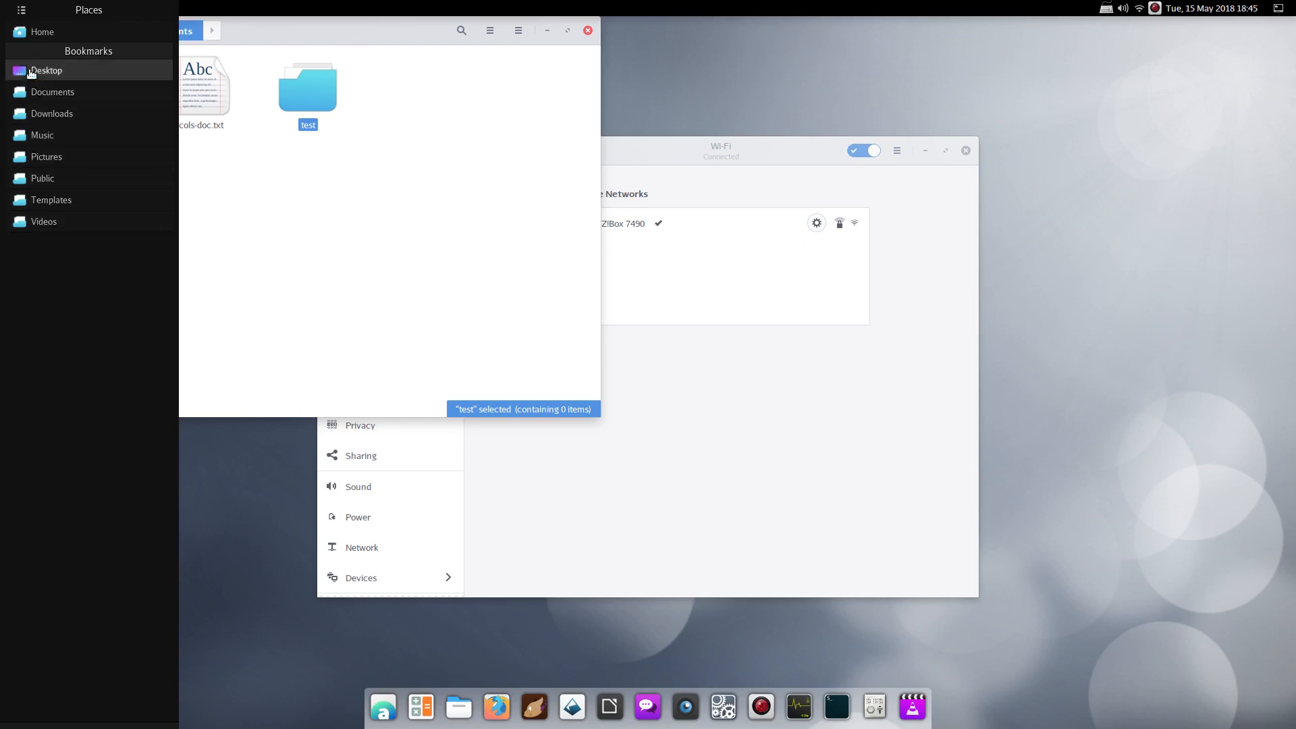
{"action": "left_click", "coordinate": [42, 32]}
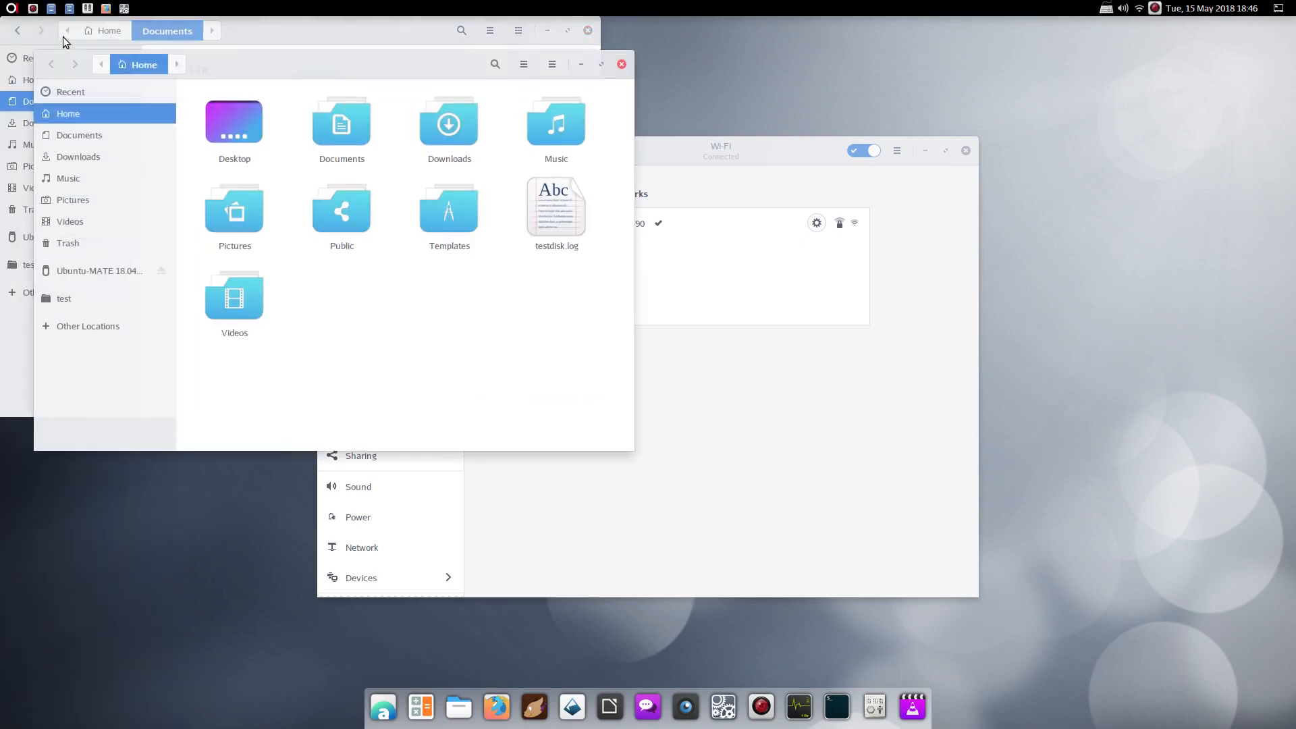
{"action": "left_click", "coordinate": [621, 66]}
{"action": "left_click", "coordinate": [587, 30]}
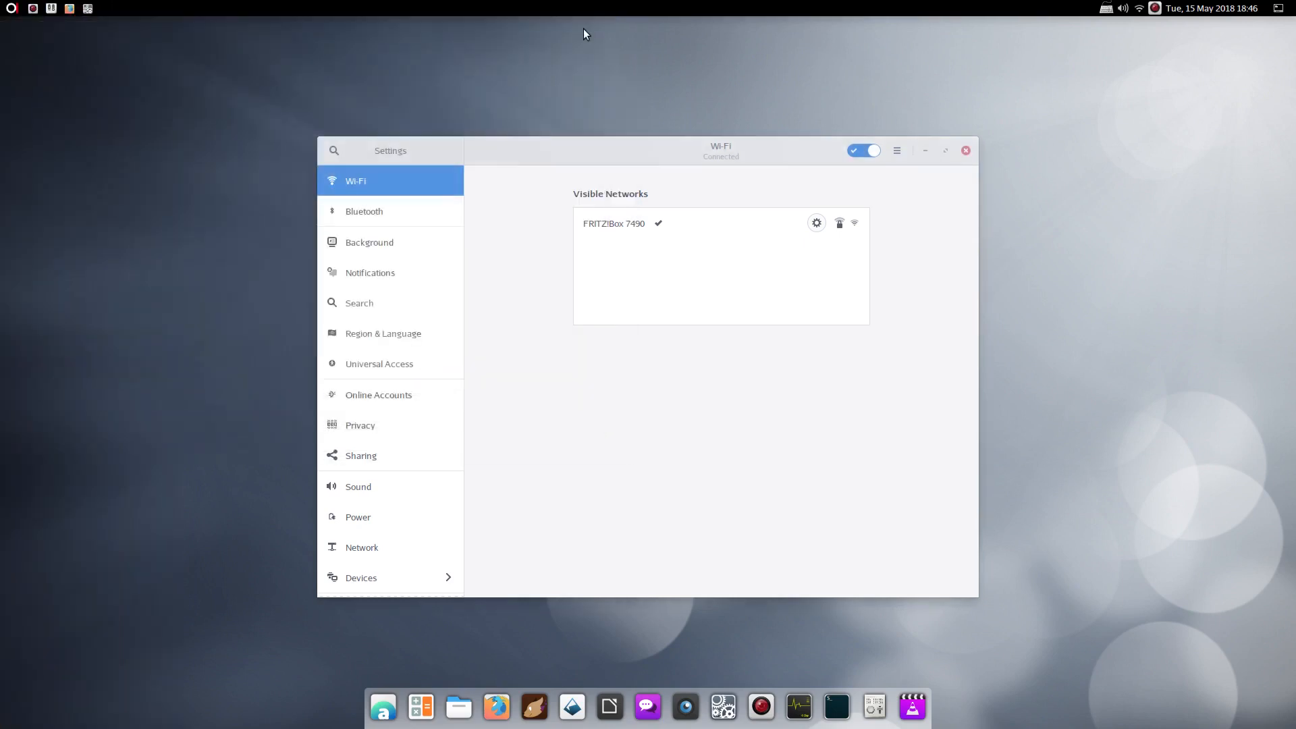
Reopen the applications menu, view Places, and dismiss the menu
{"action": "left_click", "coordinate": [12, 14]}
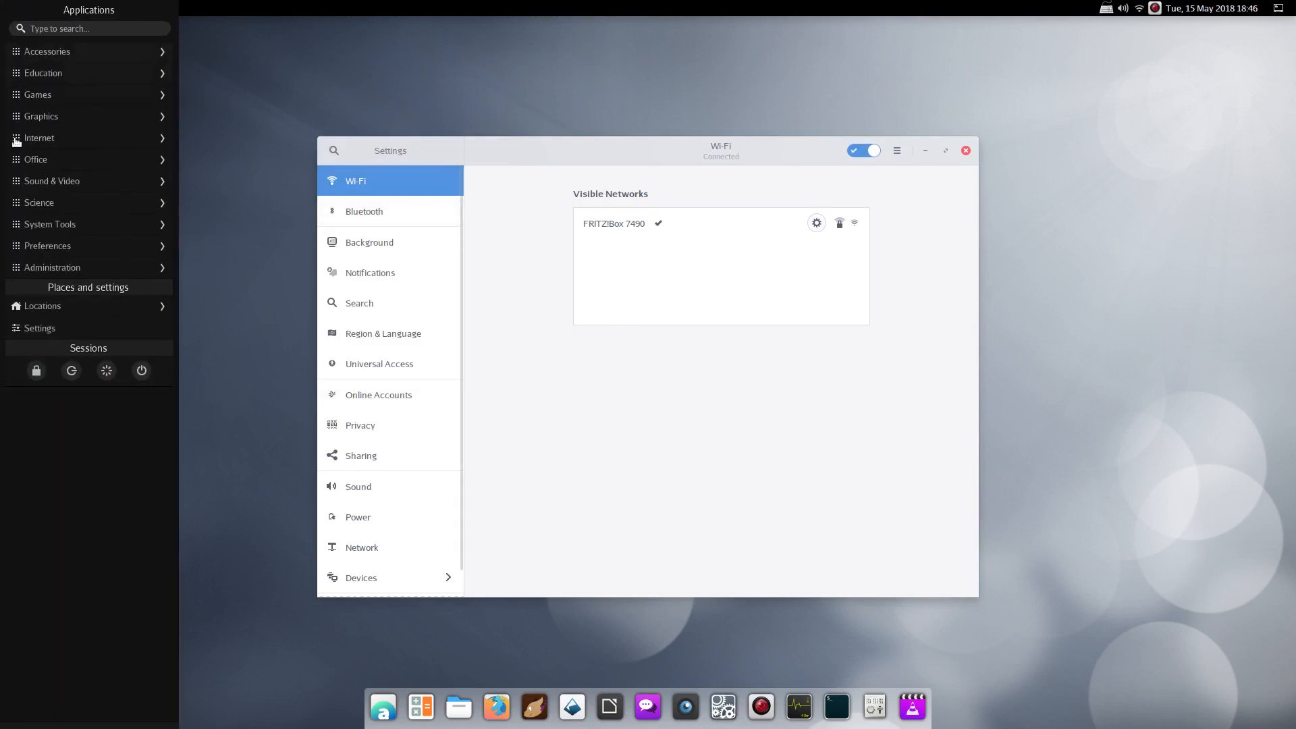
{"action": "left_click", "coordinate": [57, 307]}
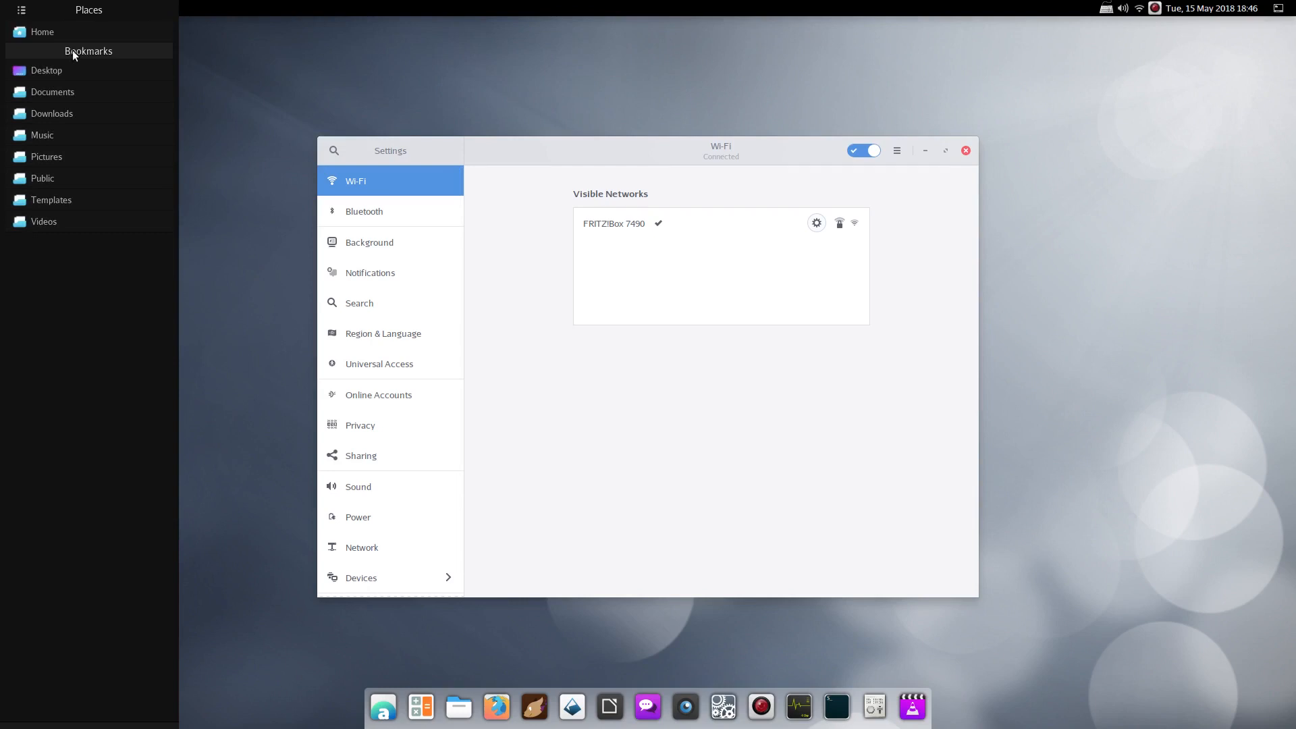
{"action": "left_click", "coordinate": [21, 10]}
{"action": "left_click", "coordinate": [345, 85]}
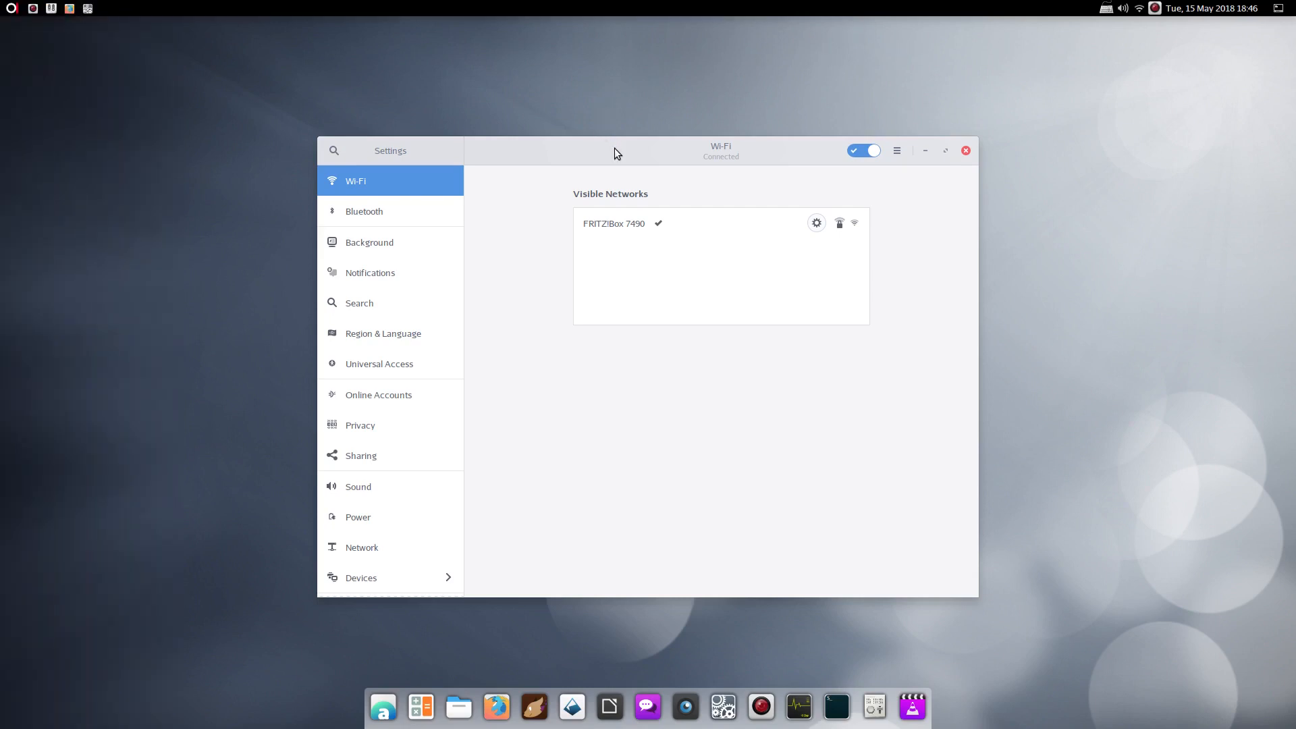
View the BlankOn GNU/Linux 11 Details page in Settings, go back, and close Settings
{"action": "left_click_drag", "start_coordinate": [614, 148], "coordinate": [507, 75]}
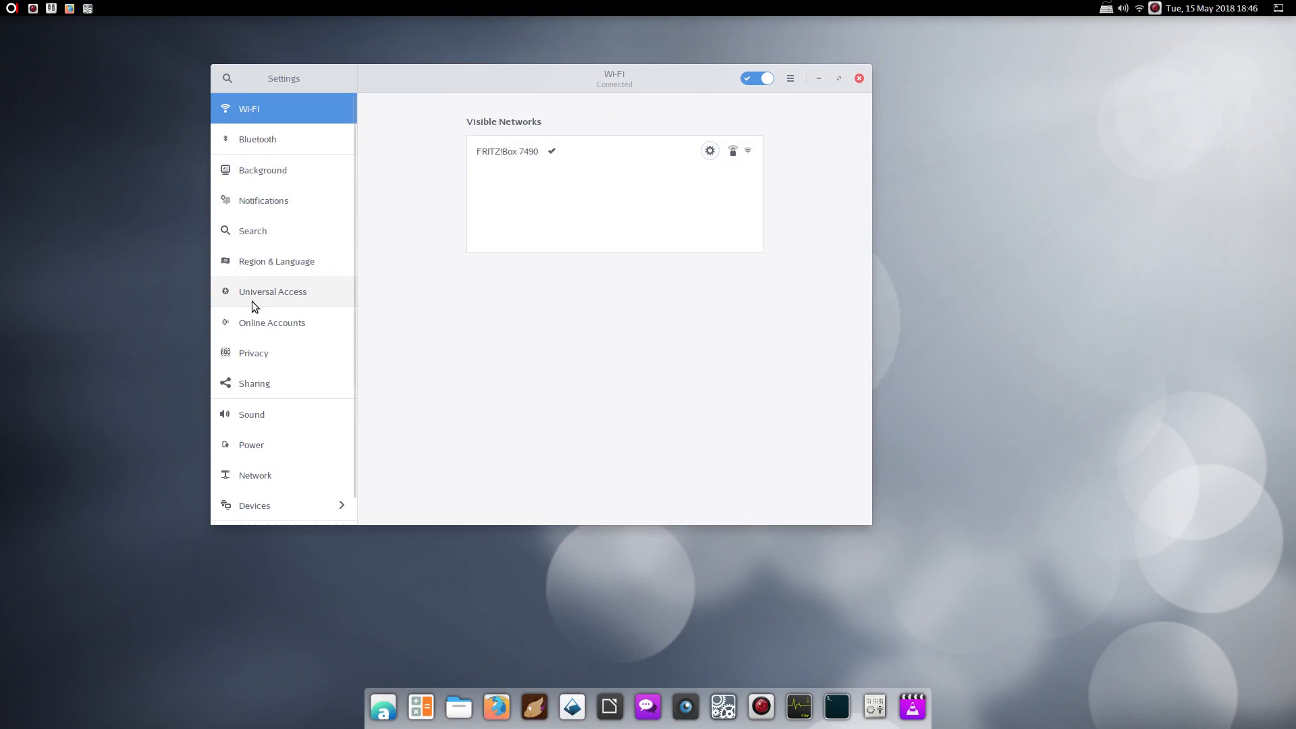
{"action": "scroll", "coordinate": [253, 301], "scroll_direction": "down", "scroll_amount": 1}
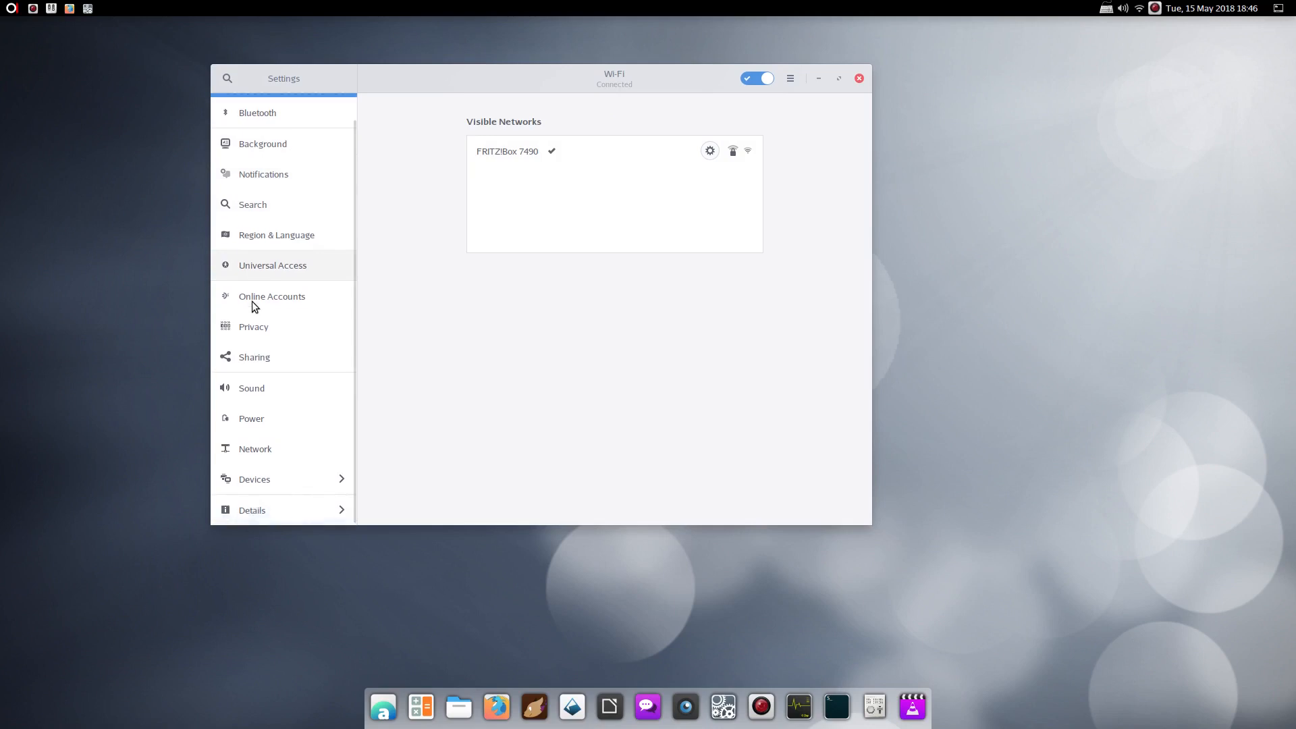
{"action": "left_click", "coordinate": [258, 513]}
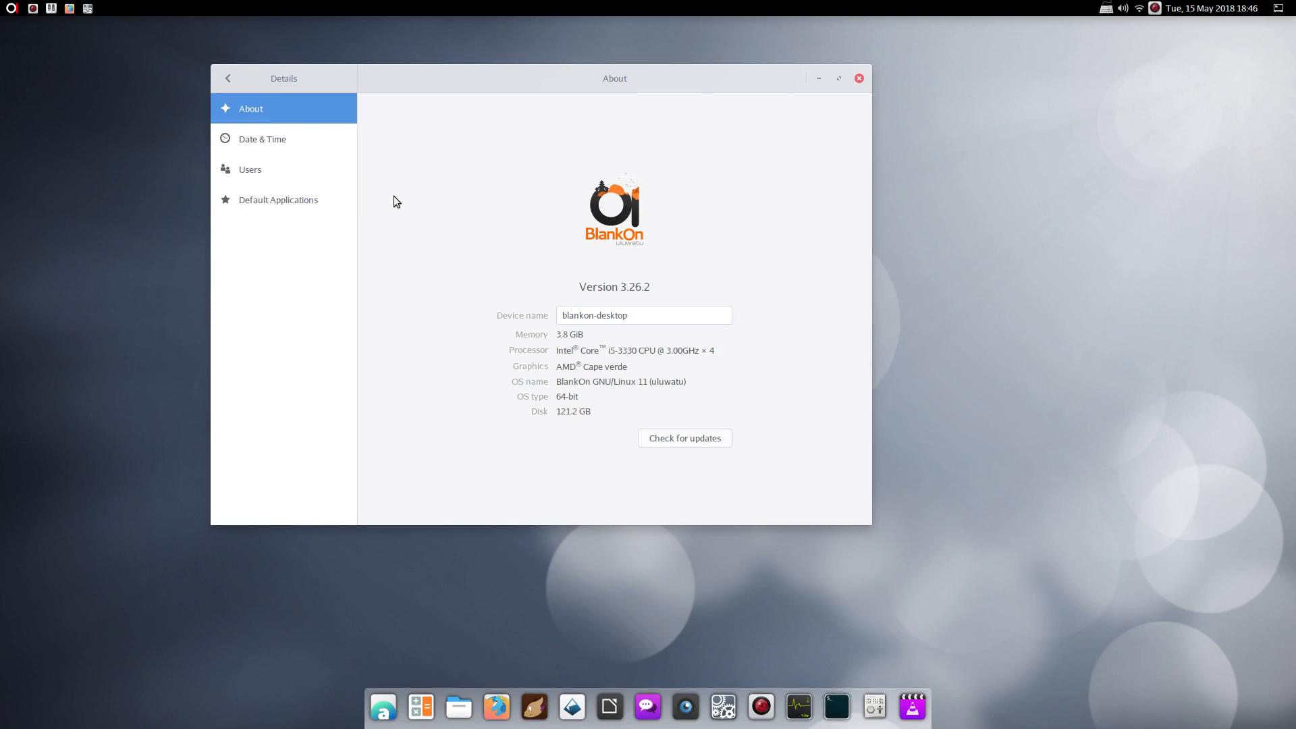
{"action": "left_click", "coordinate": [230, 78]}
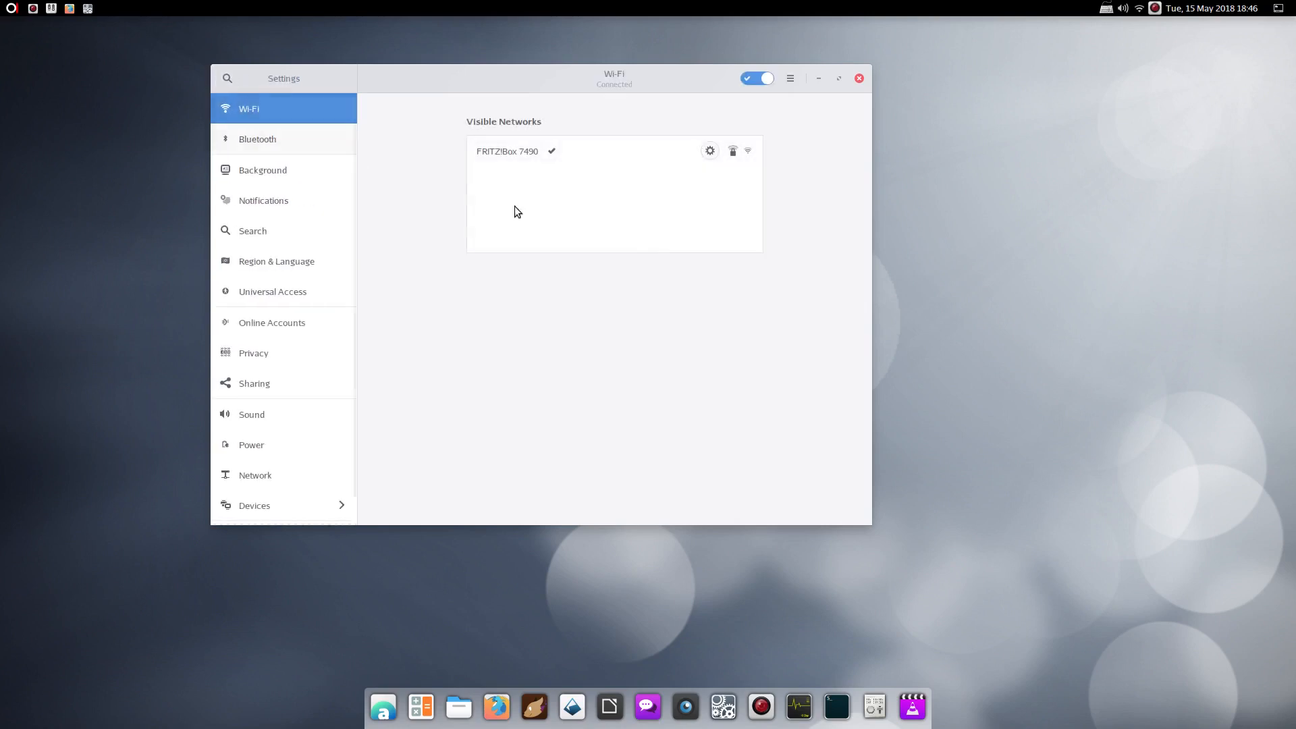
{"action": "left_click", "coordinate": [860, 78]}
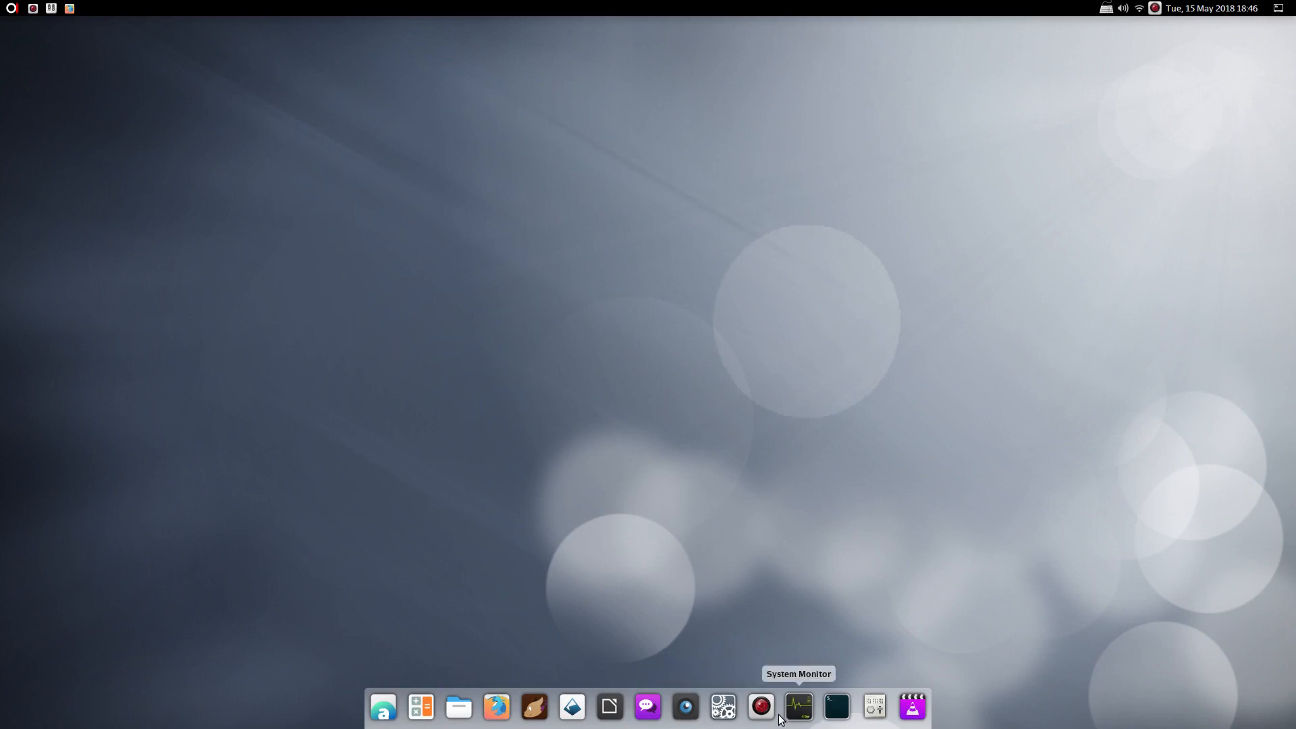
Launch Tweaks with the Bromo theme kept, open Files on Home, and move Tweaks right
{"action": "left_click", "coordinate": [868, 702]}
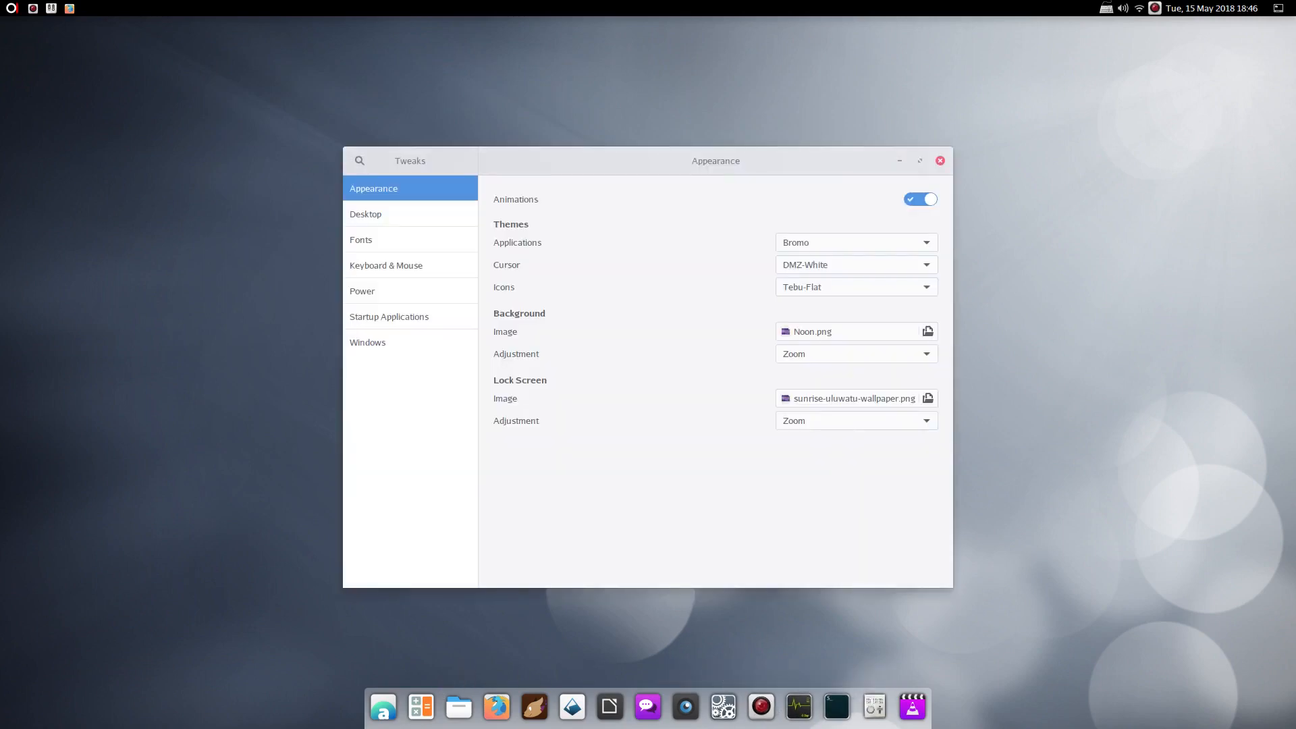
{"action": "left_click", "coordinate": [856, 243]}
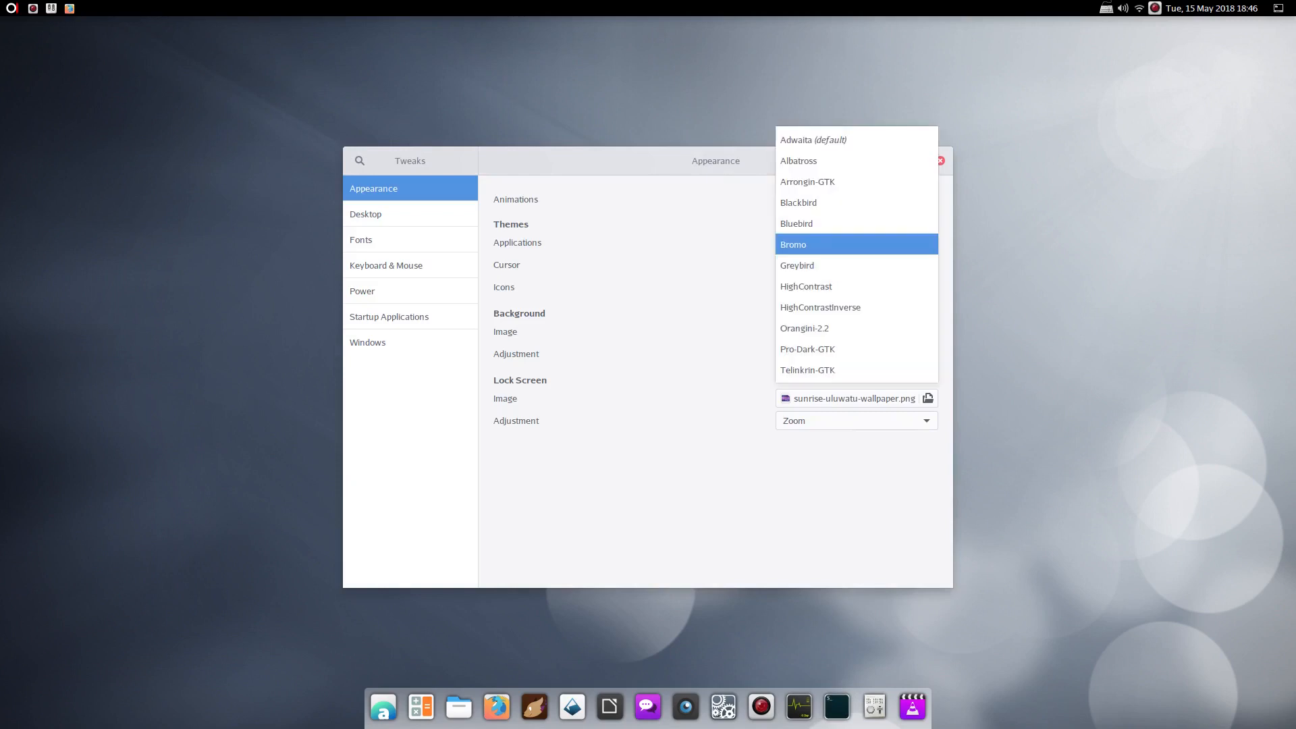
{"action": "key", "text": "Escape"}
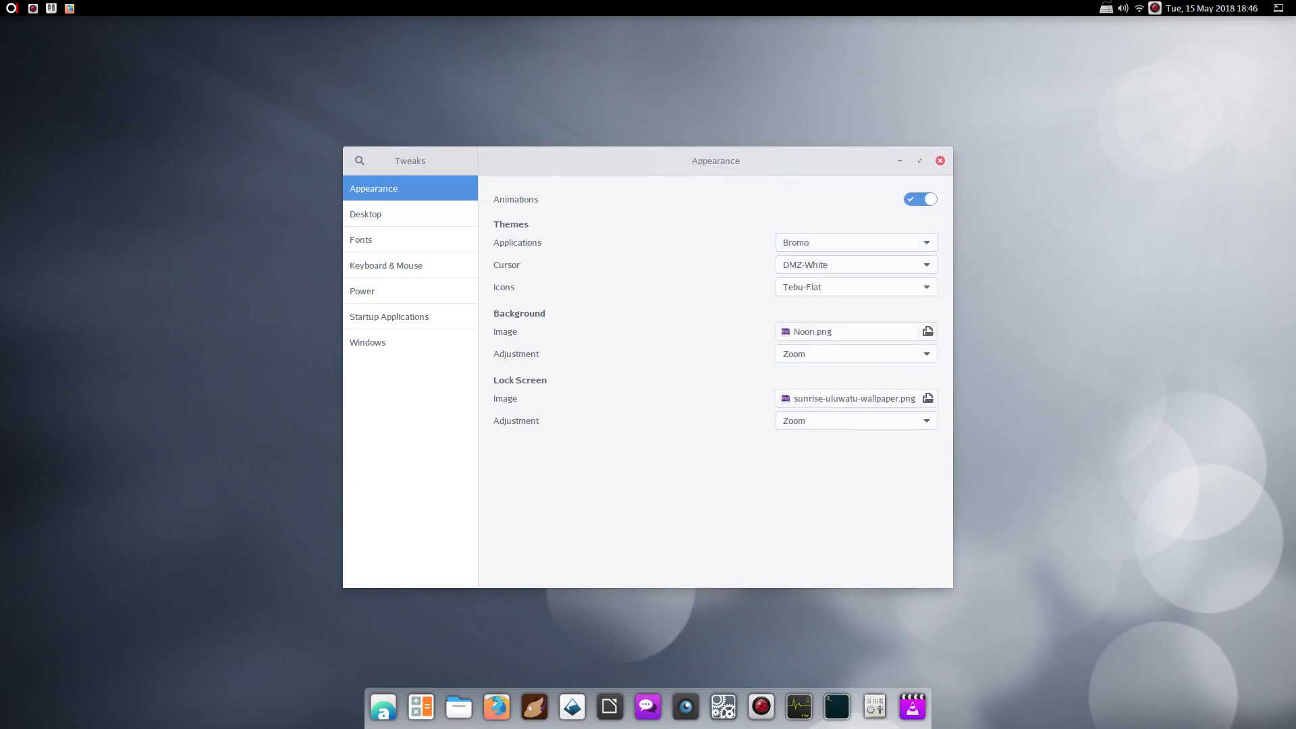
{"action": "left_click", "coordinate": [459, 706]}
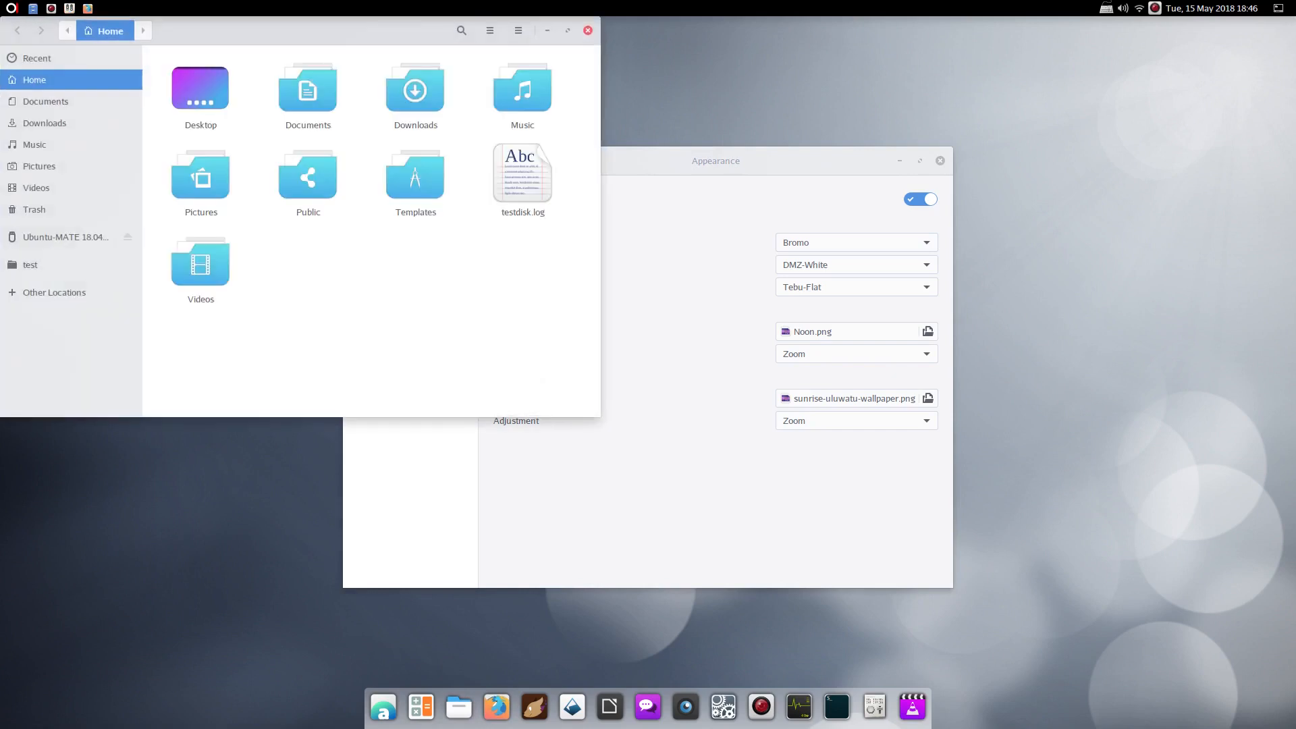
{"action": "left_click_drag", "start_coordinate": [662, 160], "coordinate": [898, 92]}
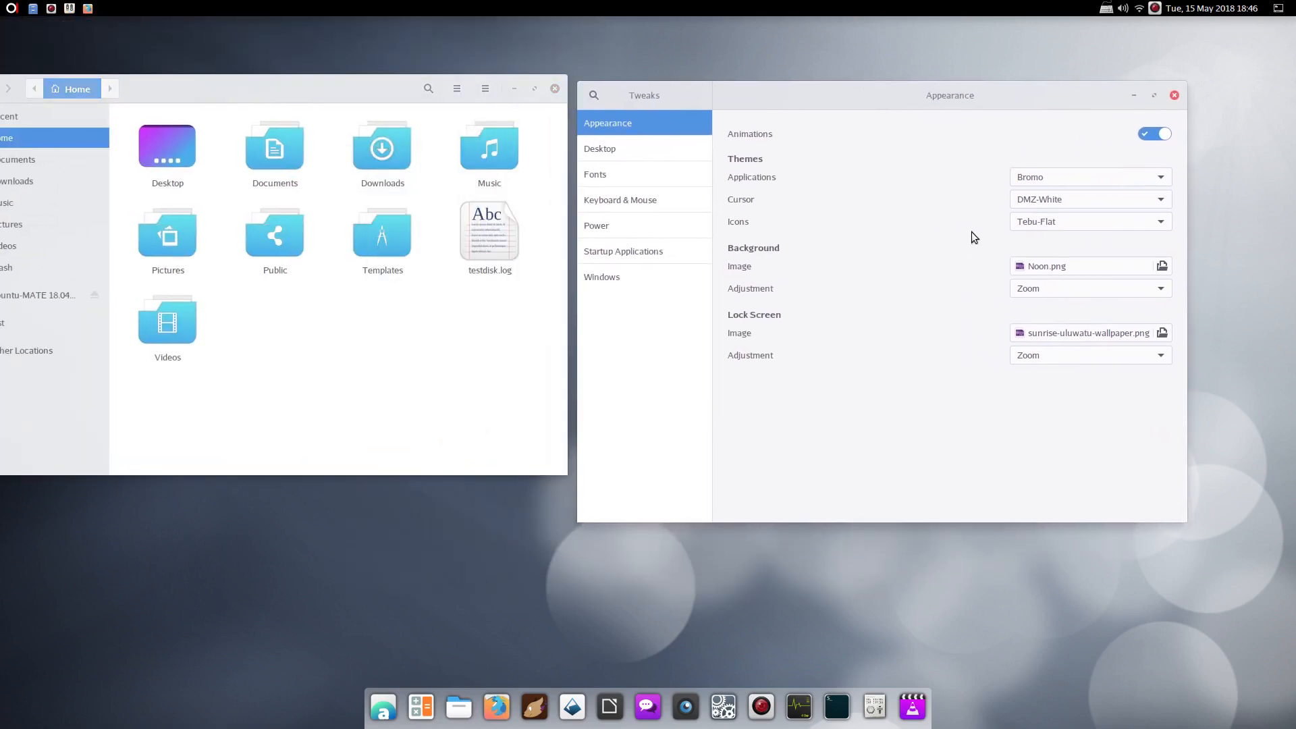
Try the Telinkrin-GTK, then Pro-Dark-GTK application themes, rearranging both windows to stay visible
{"action": "left_click", "coordinate": [1087, 177]}
{"action": "left_click", "coordinate": [1045, 291]}
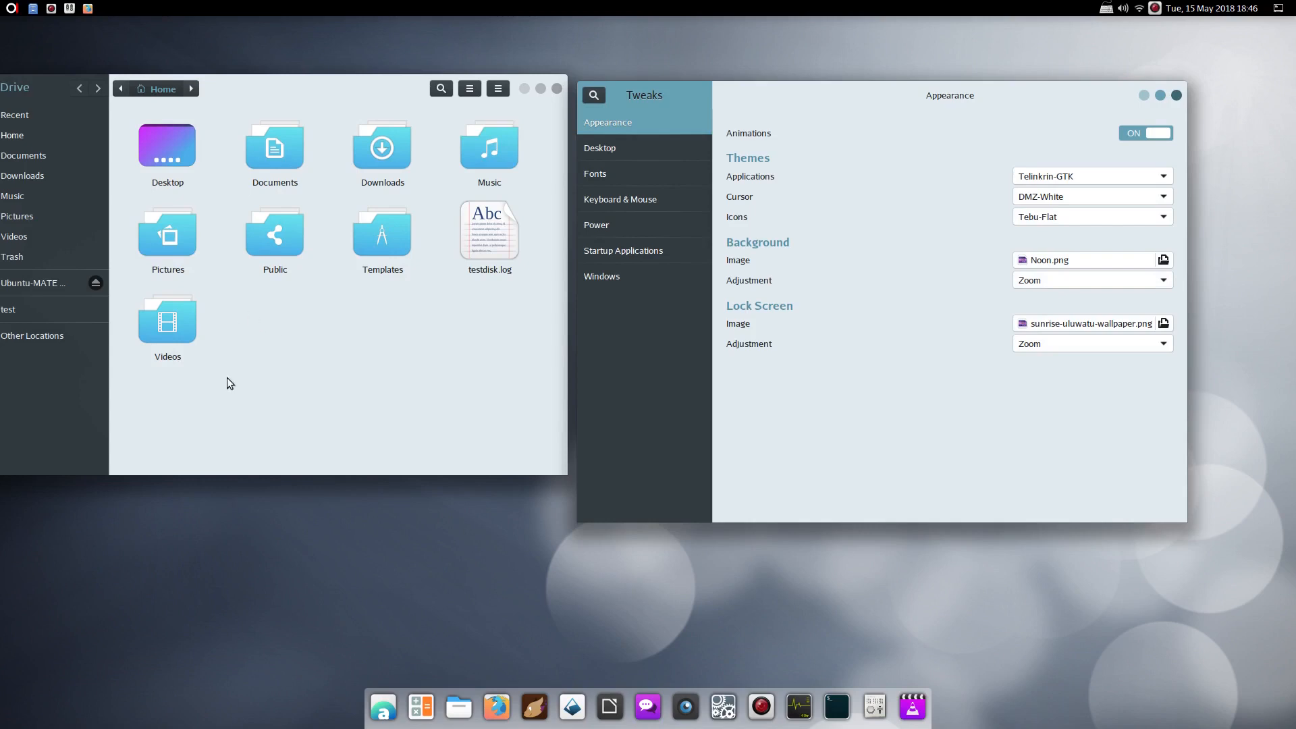
{"action": "left_click", "coordinate": [1079, 177]}
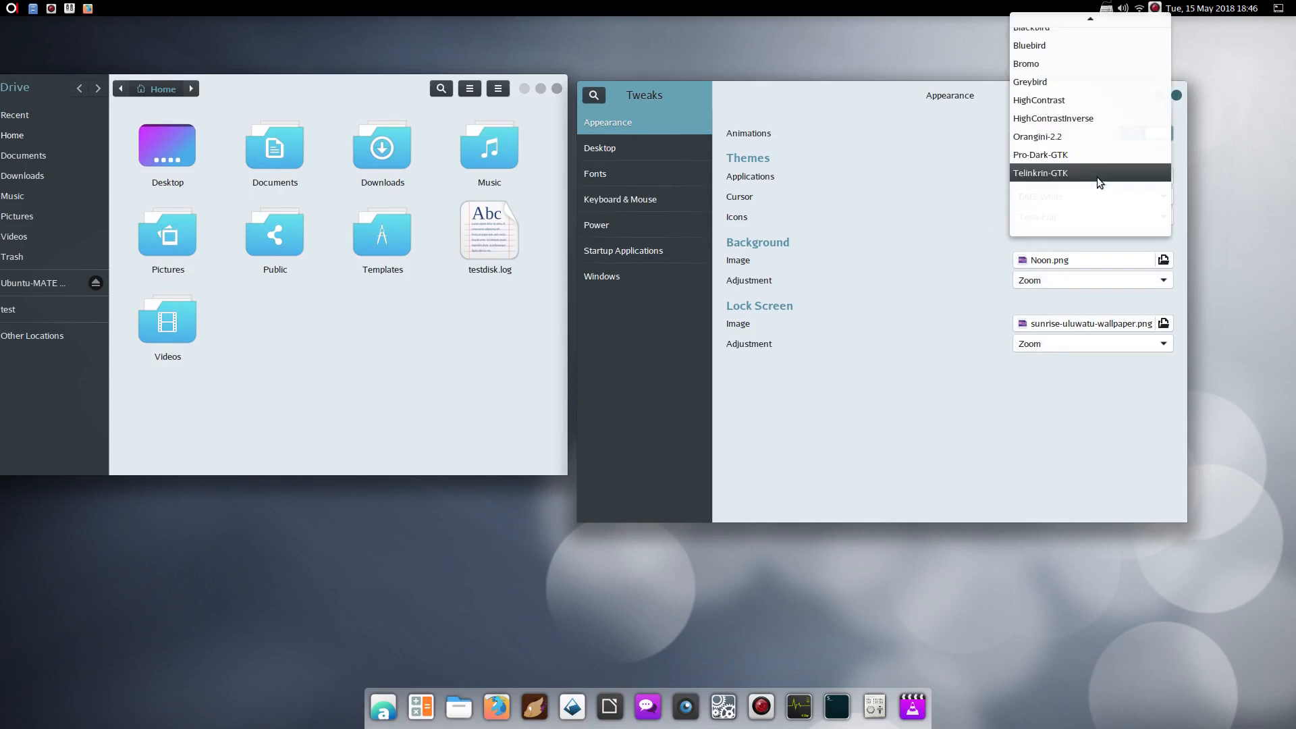
{"action": "left_click", "coordinate": [1064, 160]}
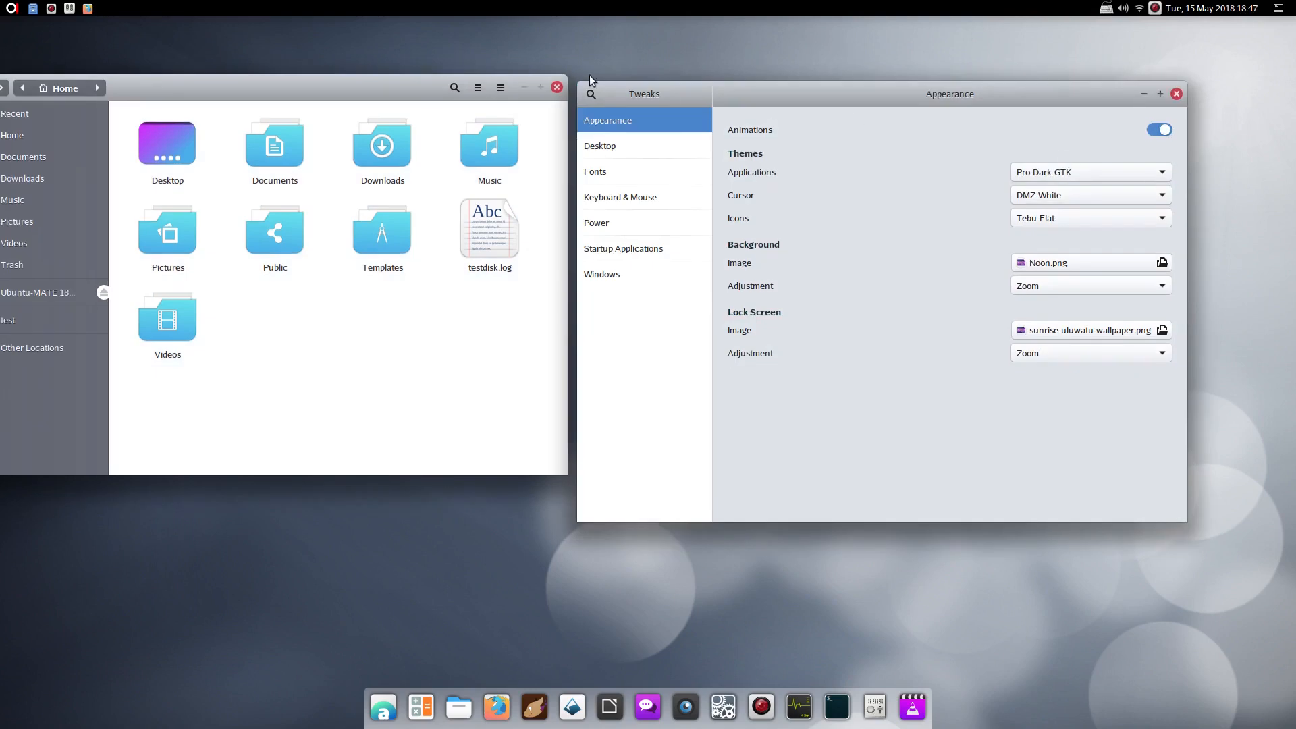
{"action": "left_click_drag", "start_coordinate": [293, 91], "coordinate": [332, 117]}
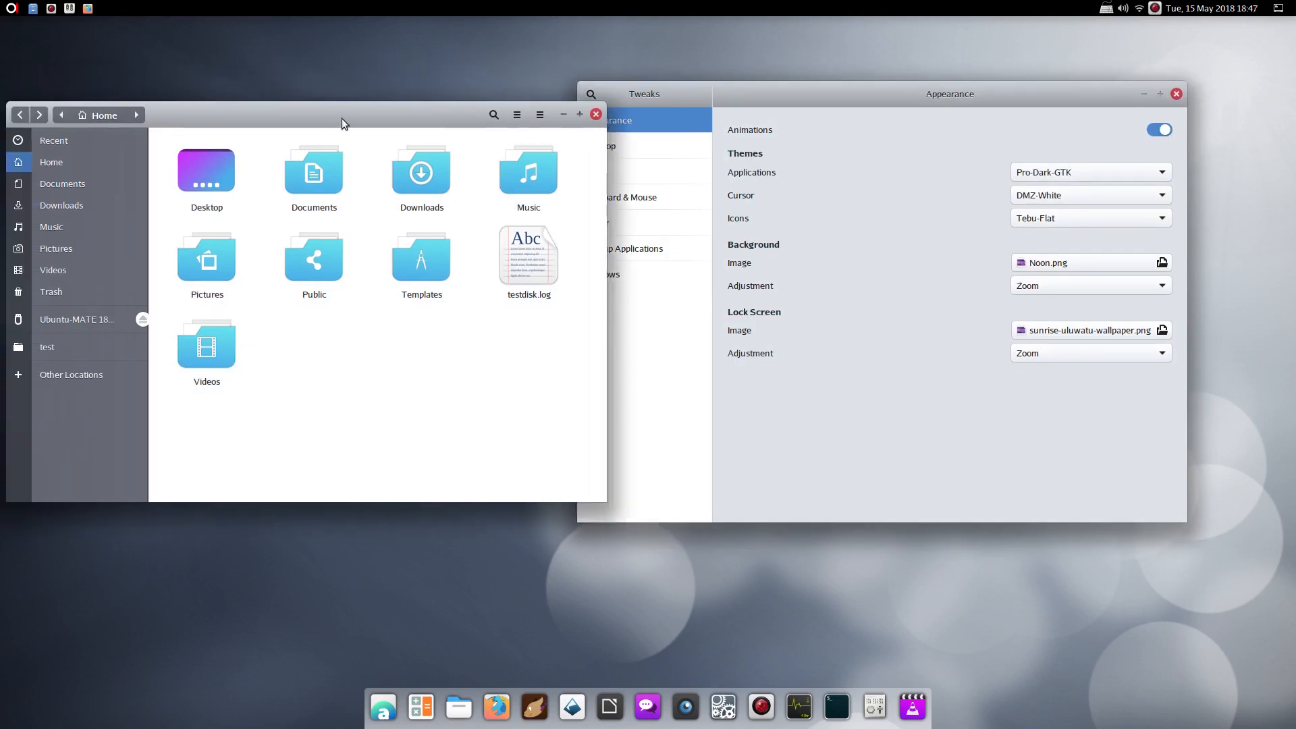
{"action": "left_click_drag", "start_coordinate": [814, 95], "coordinate": [878, 86]}
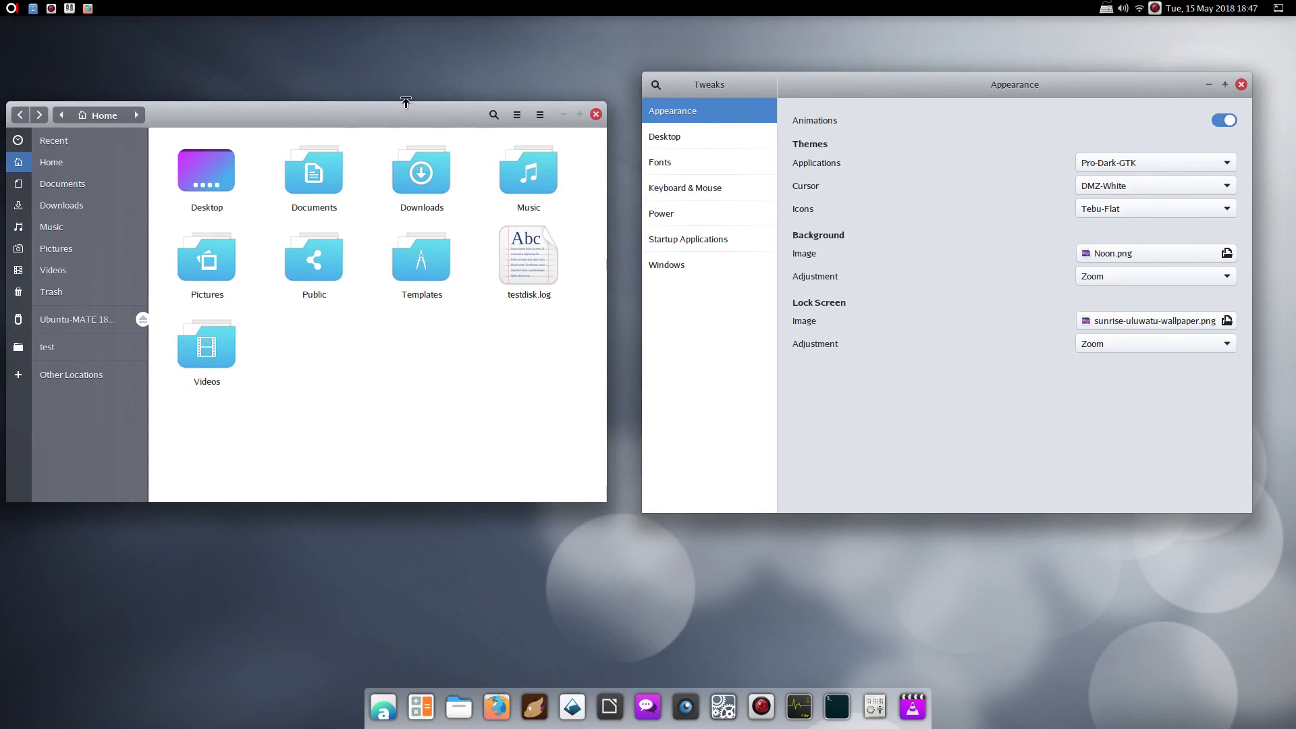
{"action": "mouse_move", "coordinate": [375, 114]}
{"action": "left_mouse_down"}
{"action": "mouse_move", "coordinate": [439, 118]}
{"action": "mouse_move", "coordinate": [360, 95]}
{"action": "left_mouse_up"}
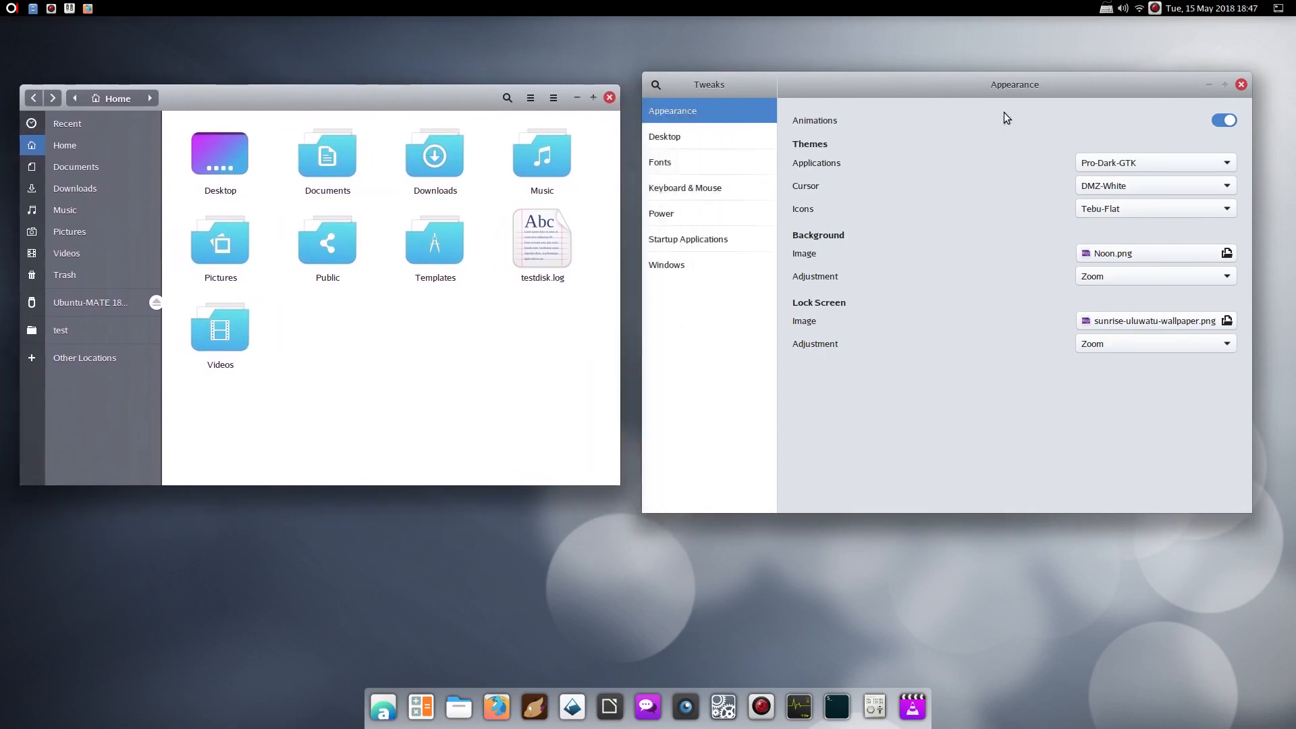
Switch the Applications theme to Orangini-2.2, then to Arrongin-GTK
{"action": "left_click", "coordinate": [1133, 167]}
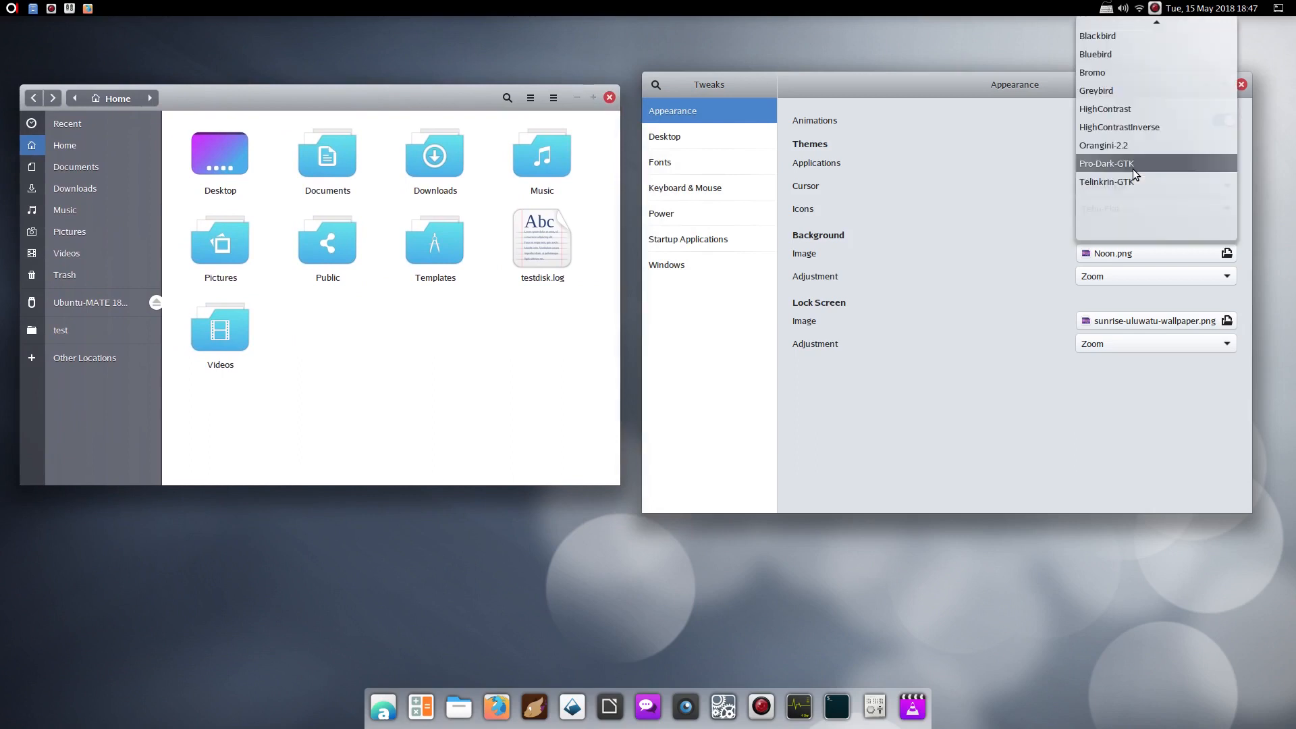
{"action": "left_click", "coordinate": [1112, 147]}
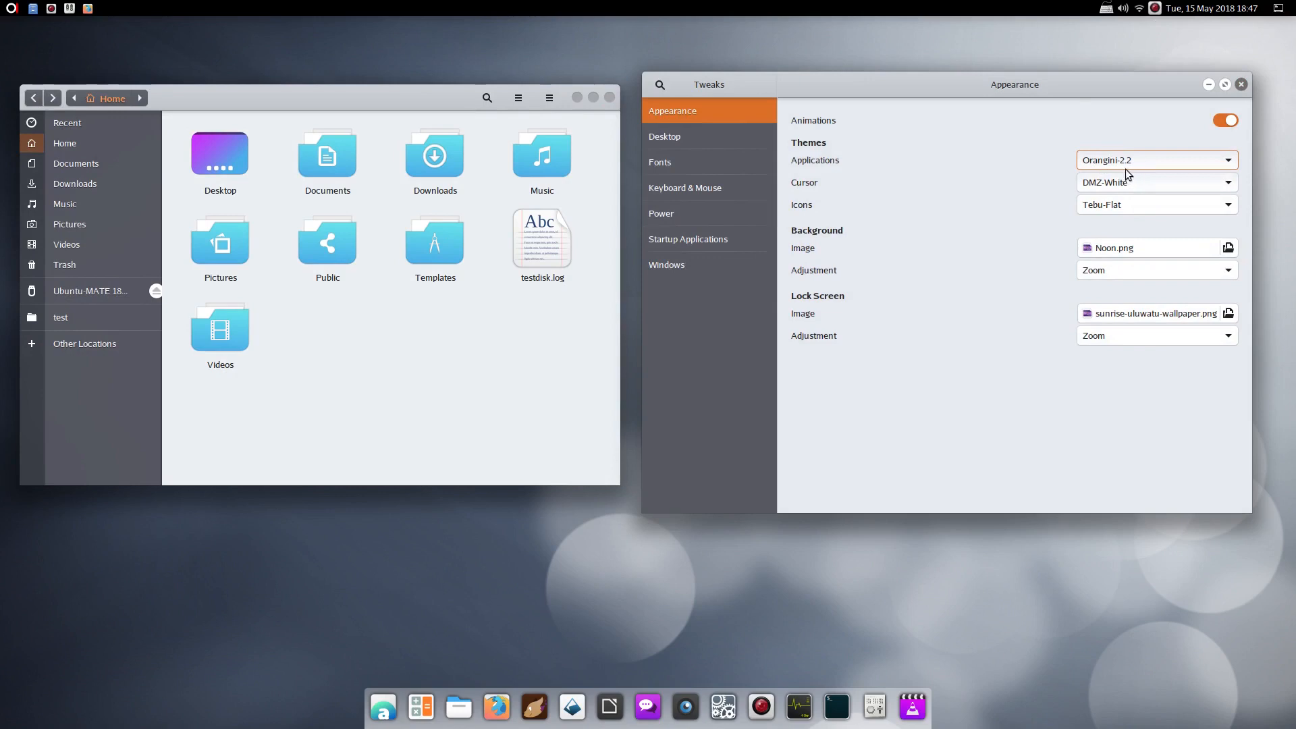
{"action": "left_click", "coordinate": [1126, 162]}
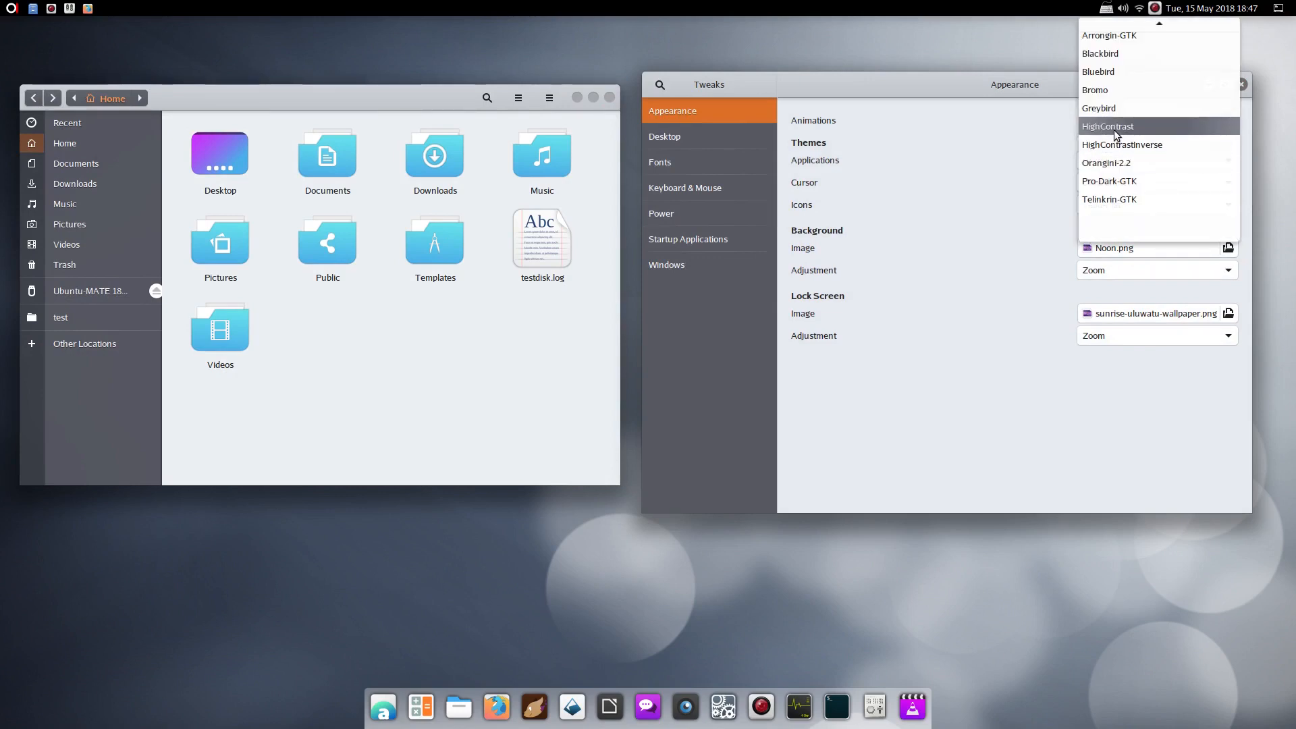
{"action": "left_click", "coordinate": [1127, 43]}
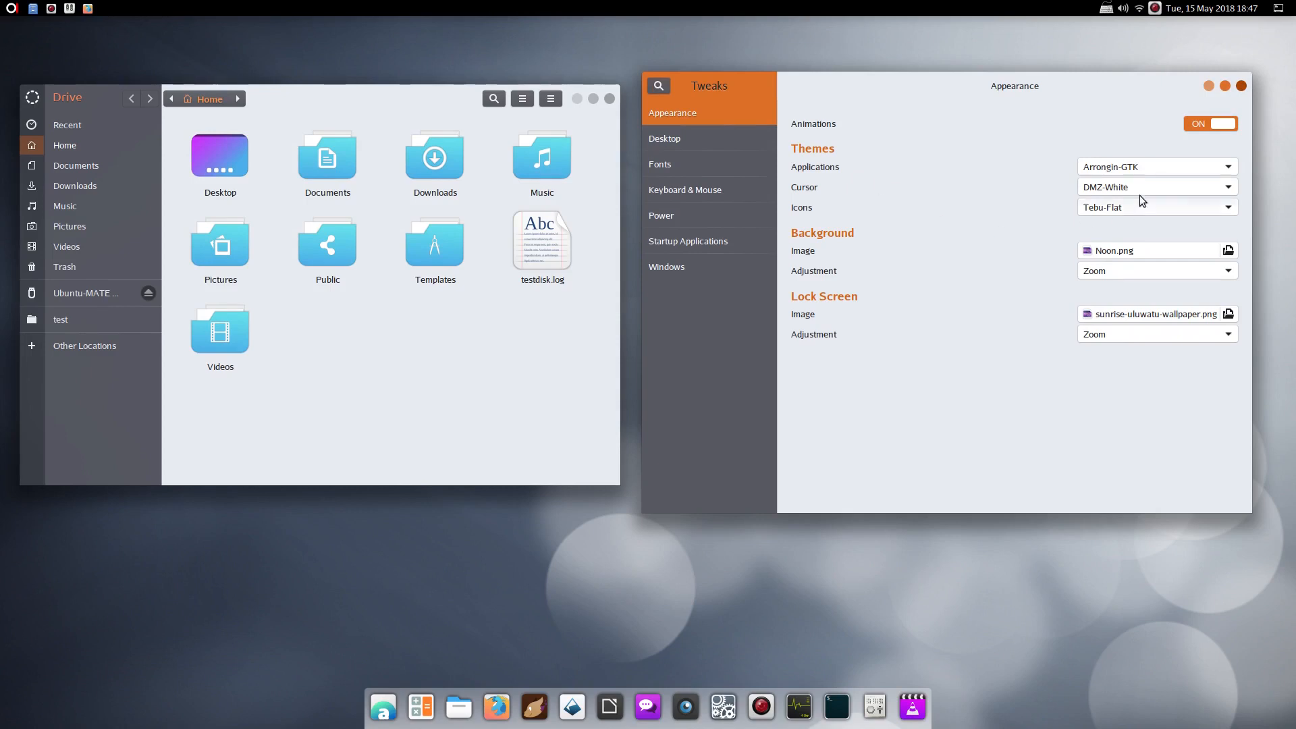
Set the icon theme to Papirus and the Applications theme to Pro-Dark-GTK
{"action": "left_click", "coordinate": [1159, 203]}
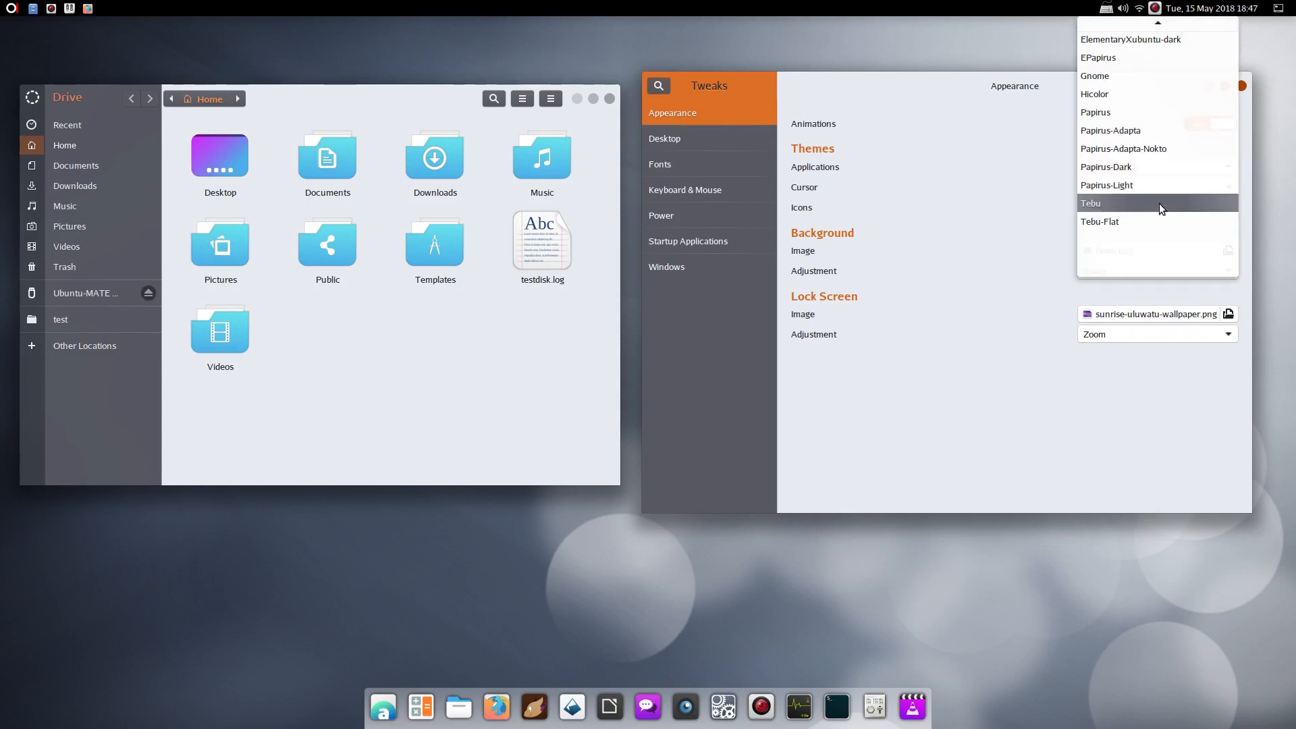
{"action": "left_click", "coordinate": [1098, 109]}
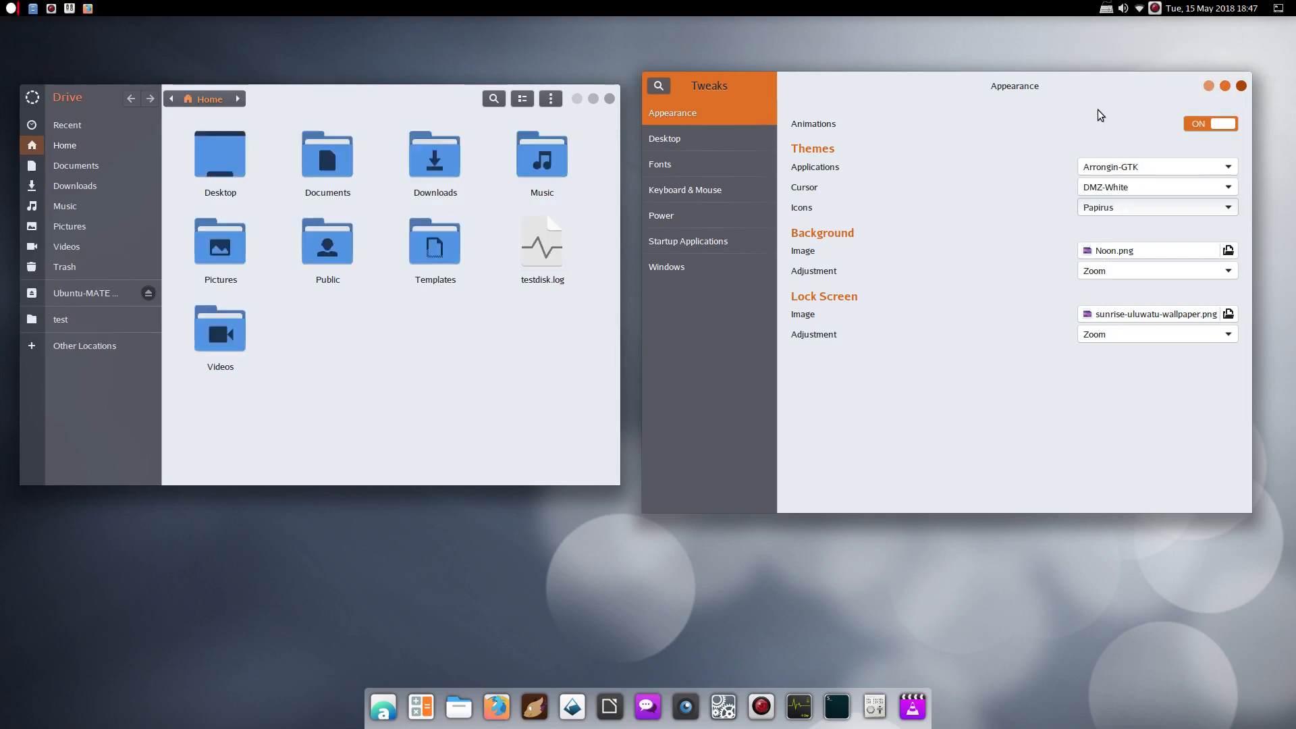
{"action": "left_click", "coordinate": [1111, 168]}
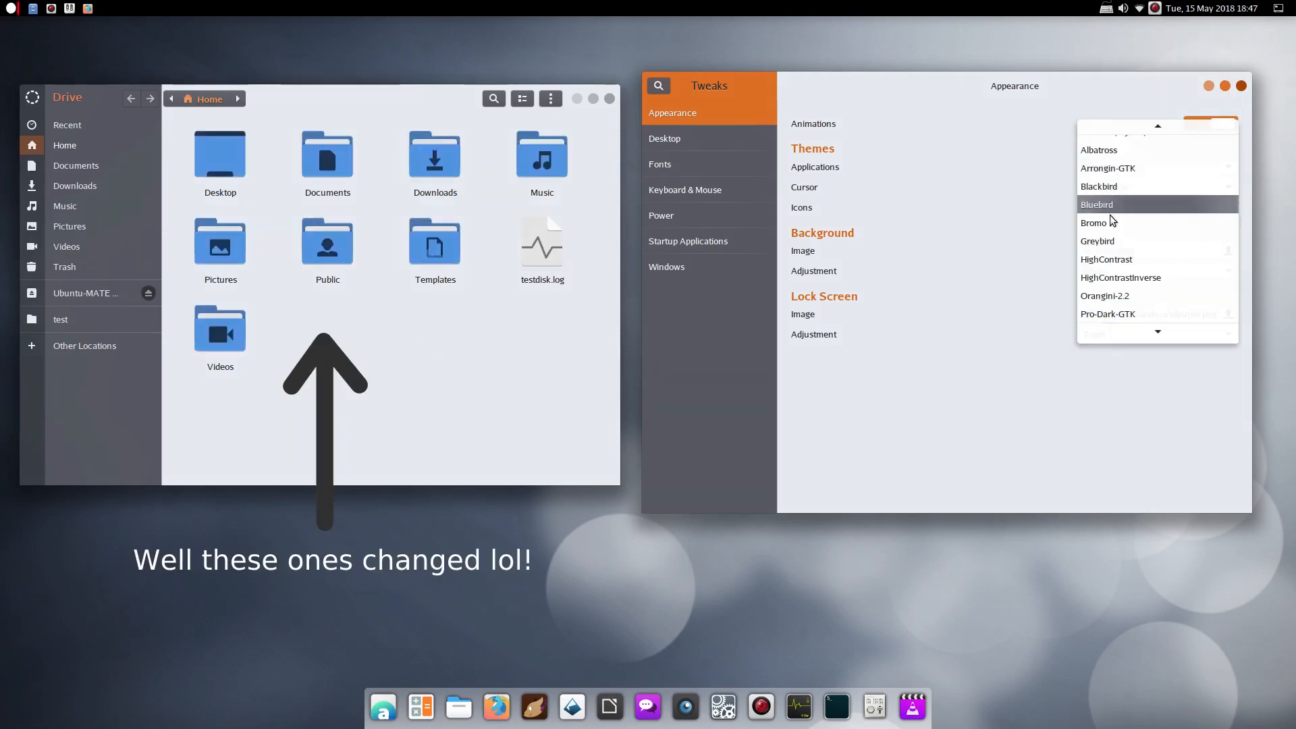
{"action": "left_click", "coordinate": [1110, 306]}
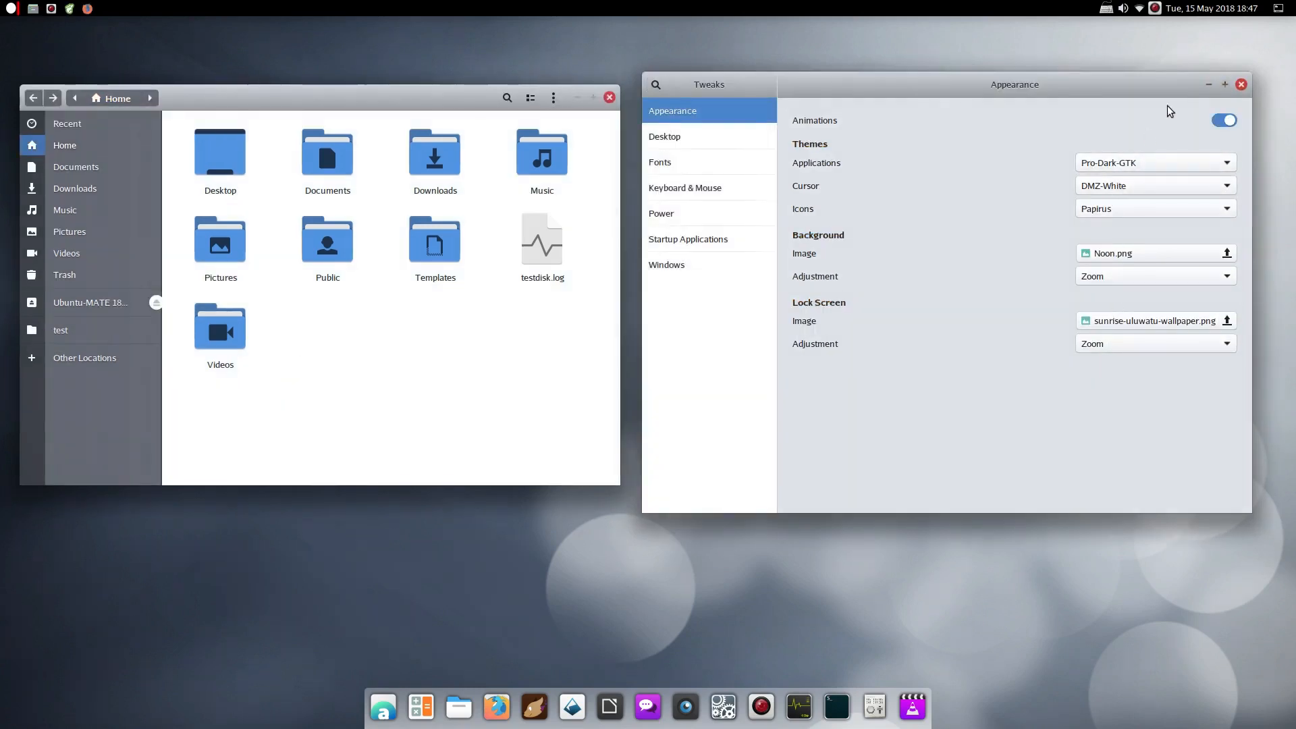
Close Tweaks and Files, then reopen Files on the Home folder
{"action": "left_click", "coordinate": [1240, 85]}
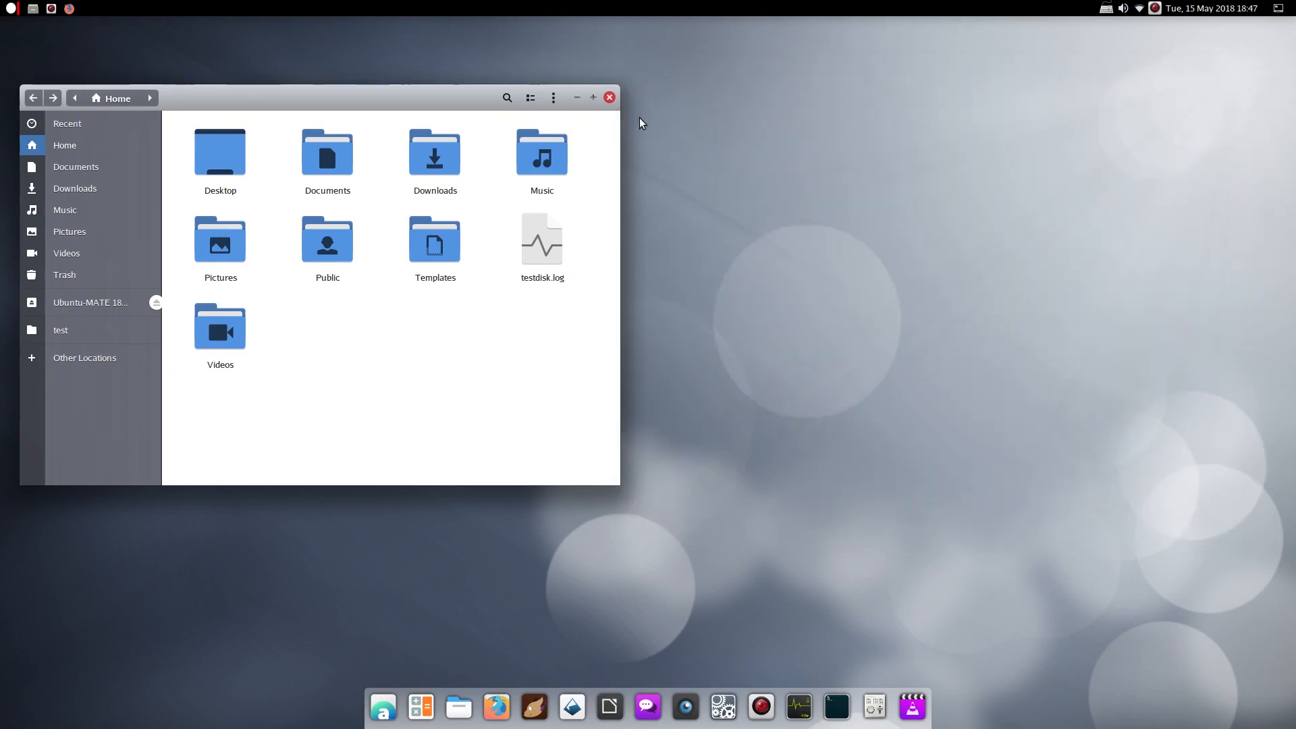
{"action": "left_click", "coordinate": [609, 97]}
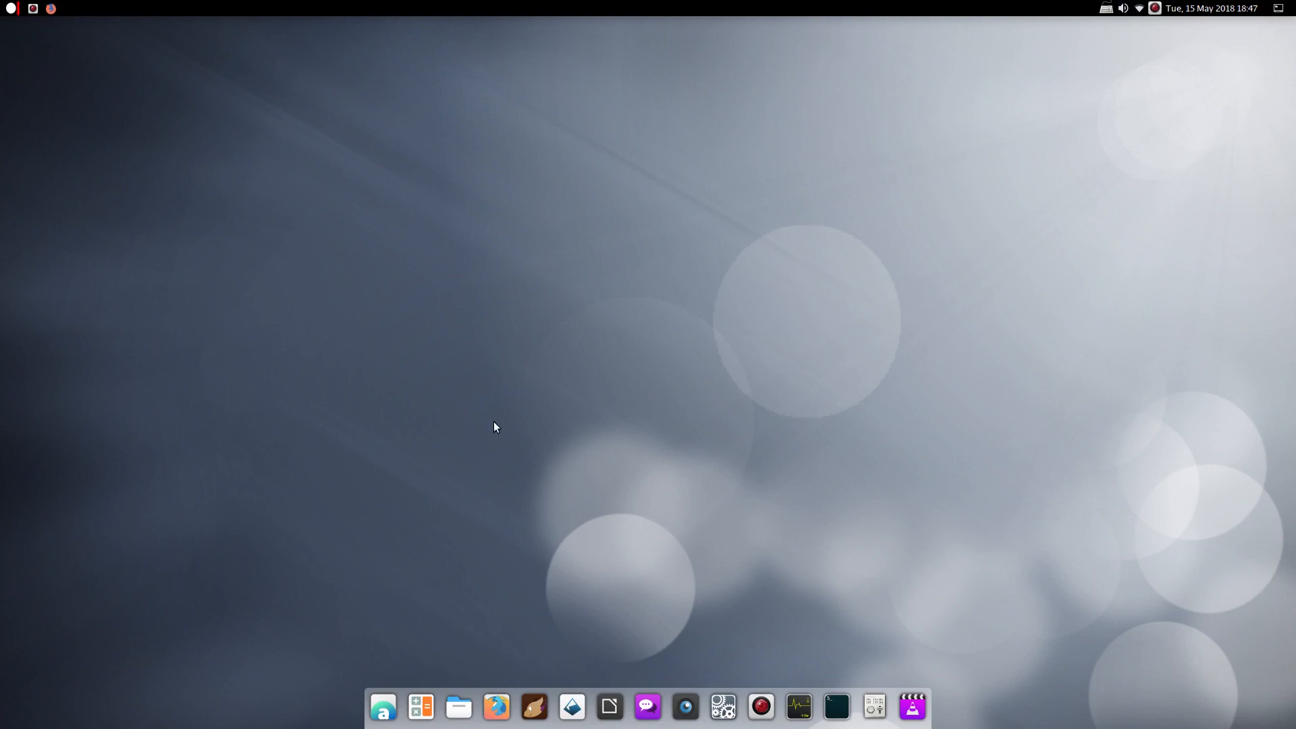
{"action": "left_click", "coordinate": [459, 706]}
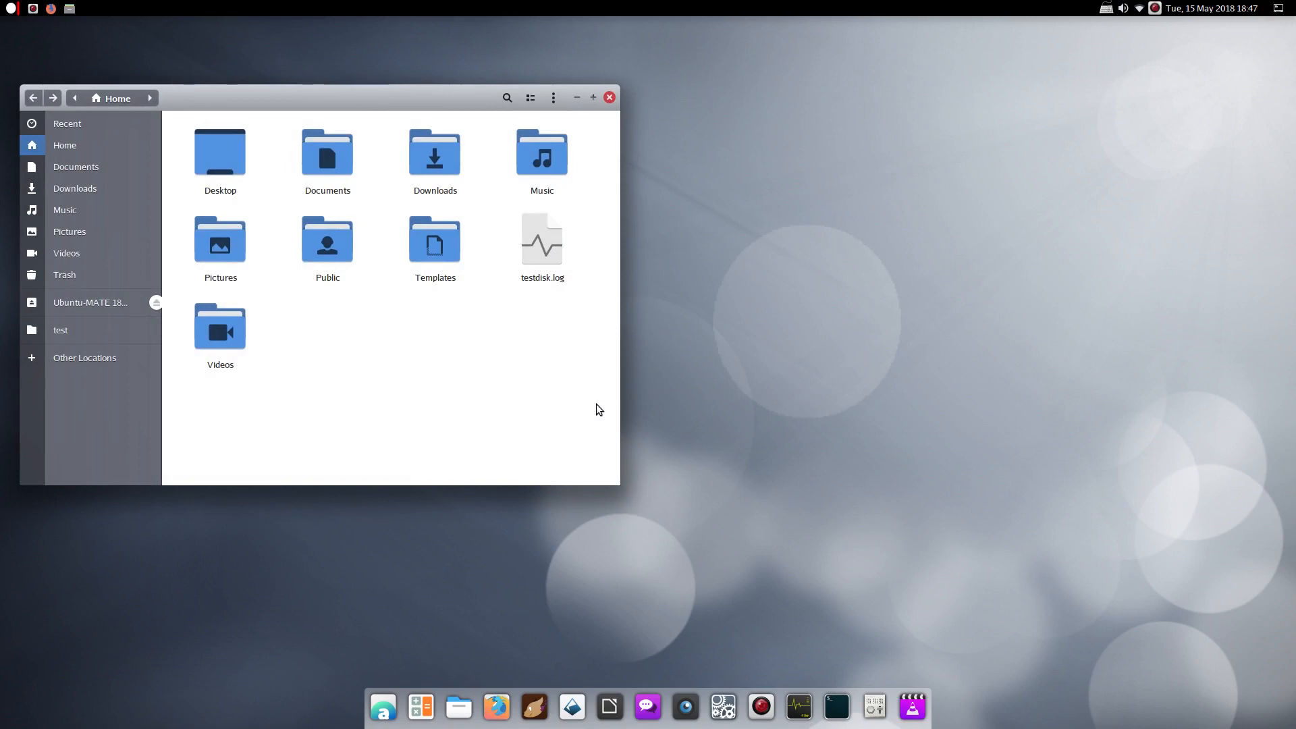
Tile Files to the right and left halves and maximized with Super+Arrow, then restore and centre it
{"action": "key", "text": "super+Right"}
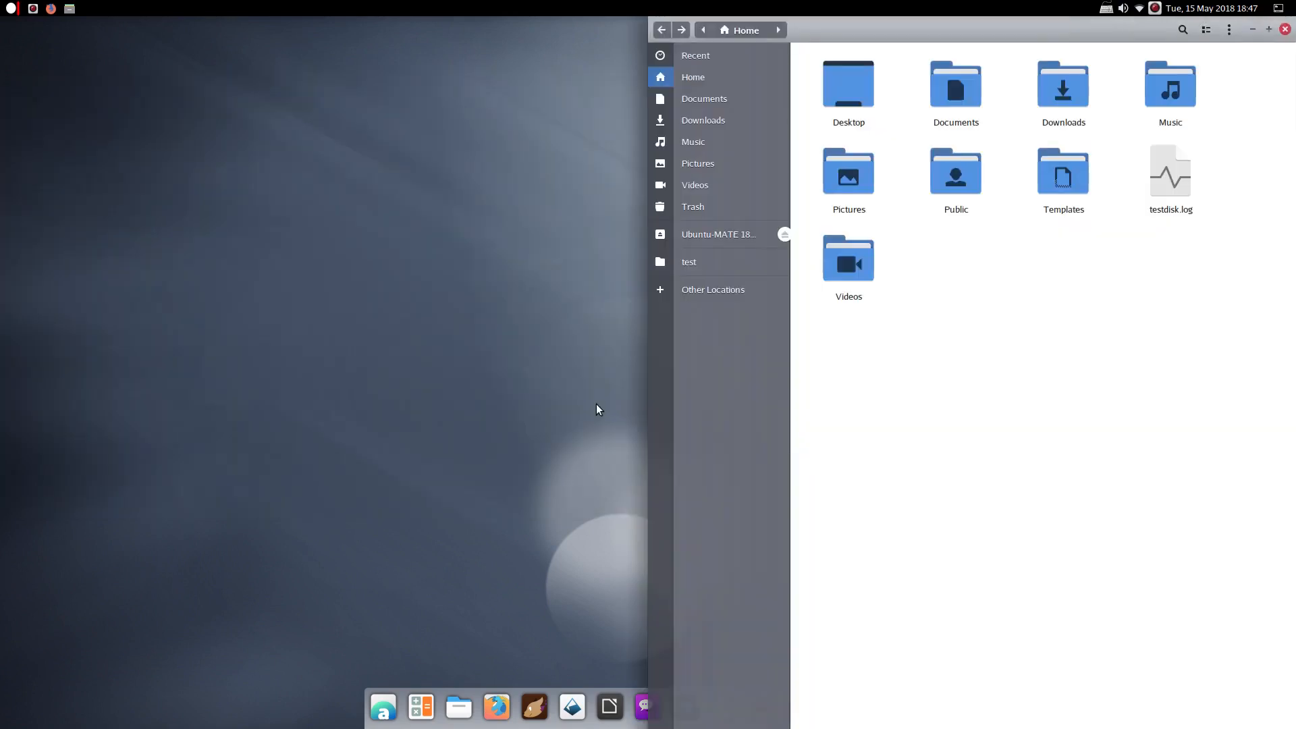
{"action": "key", "text": "super+Left"}
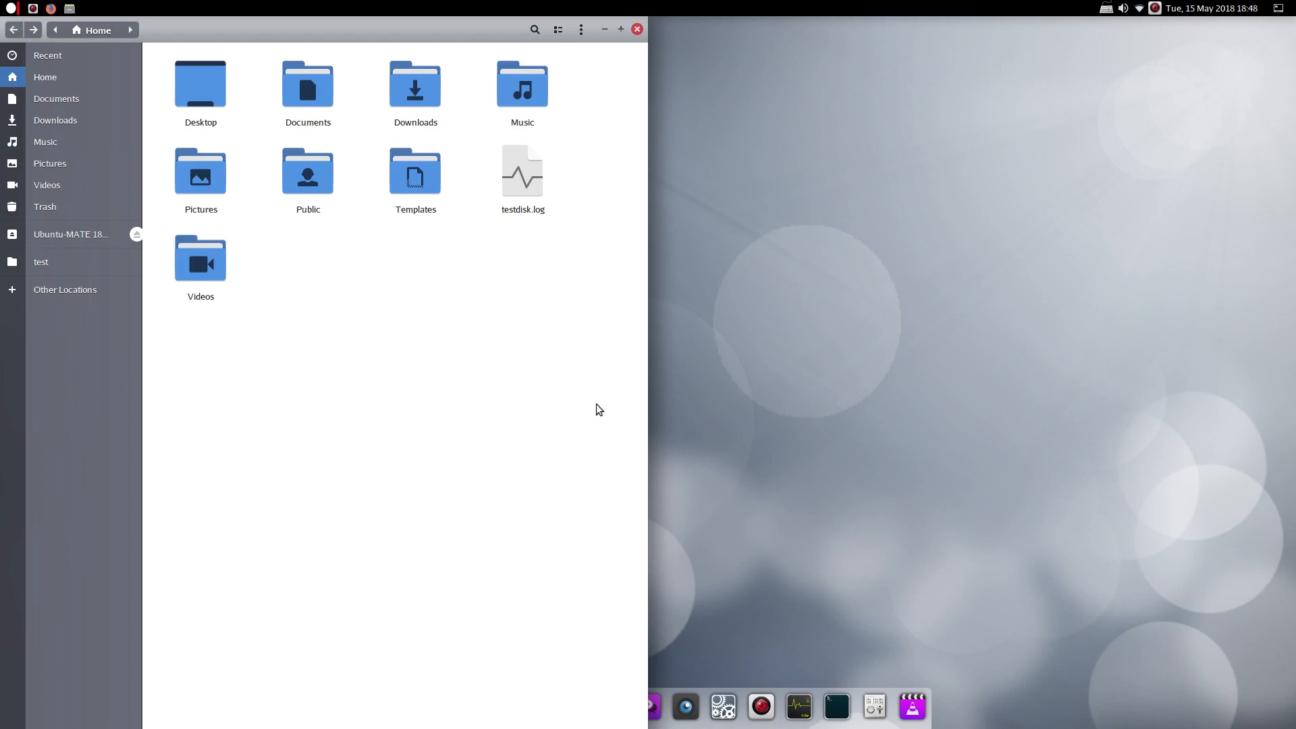
{"action": "key", "text": "super+Down"}
{"action": "key", "text": "super+Up"}
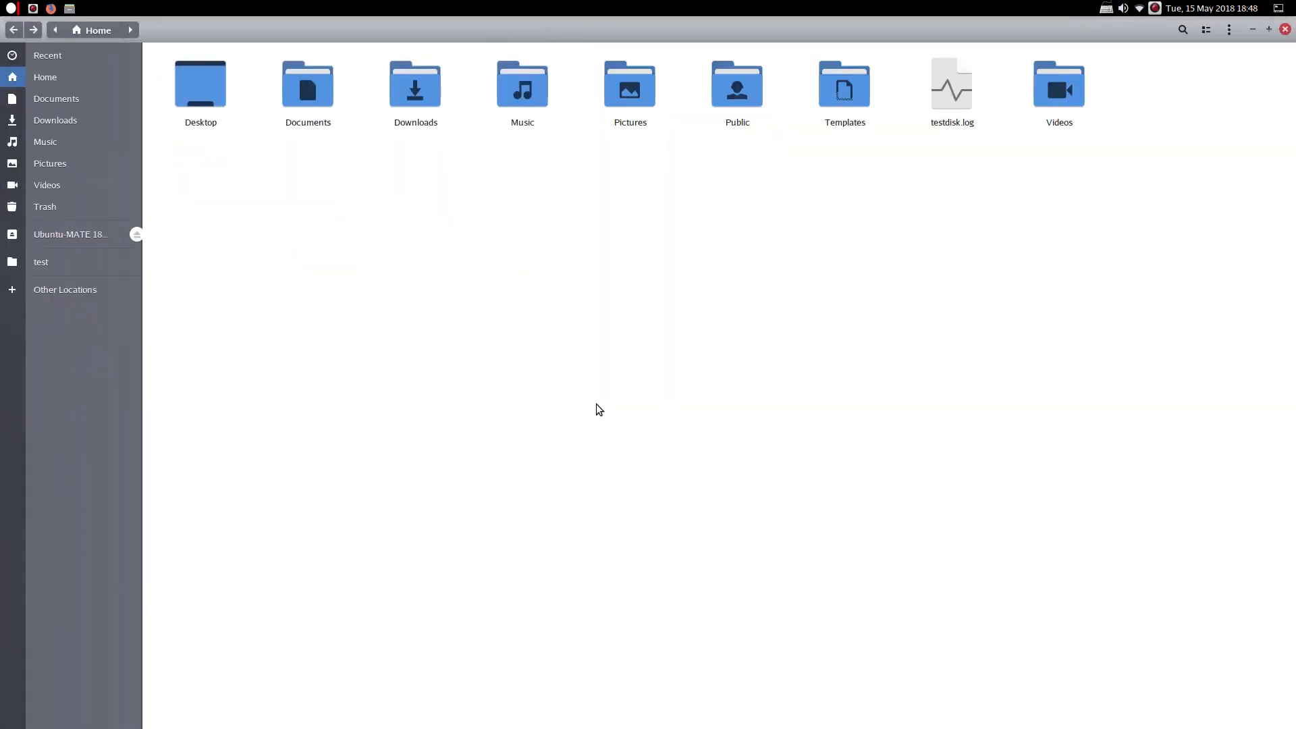
{"action": "key", "text": "super+Down"}
{"action": "key", "text": "super+Right"}
{"action": "key", "text": "super+Left"}
{"action": "key", "text": "super+Right"}
{"action": "key", "text": "super+Down"}
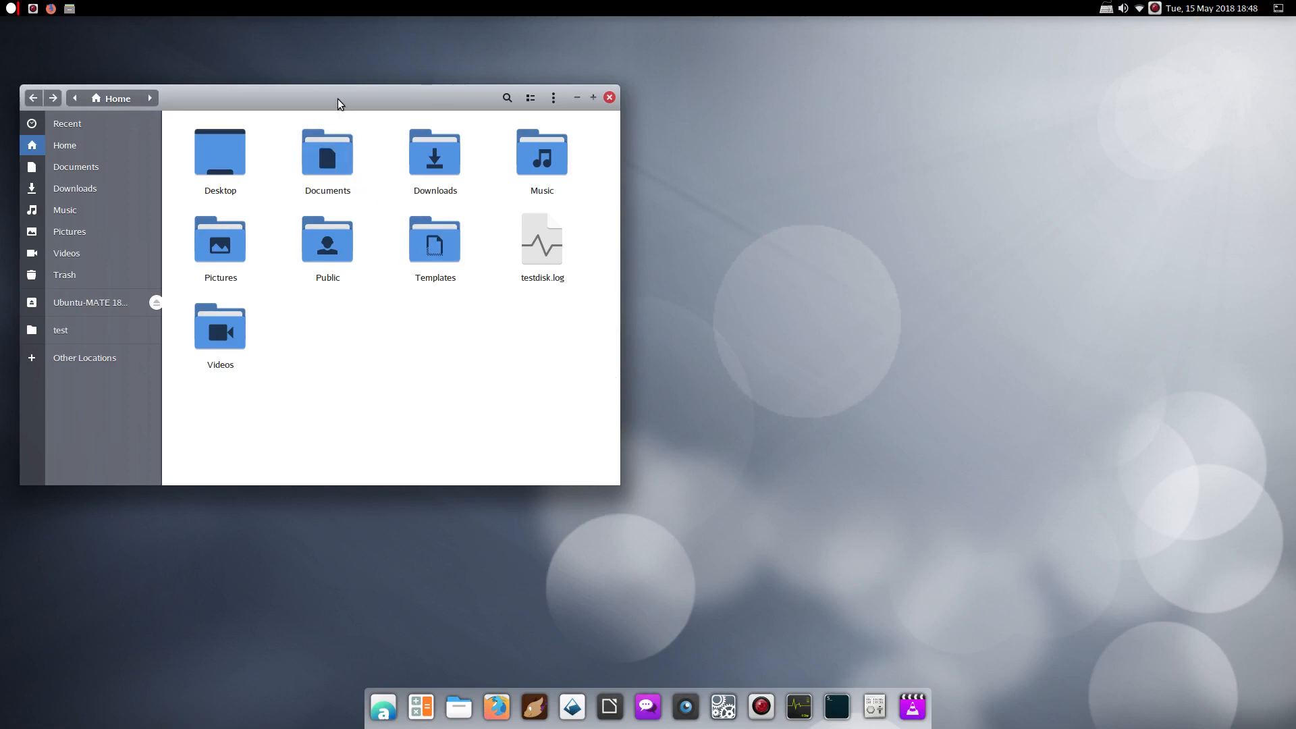
{"action": "left_click_drag", "start_coordinate": [337, 99], "coordinate": [654, 107]}
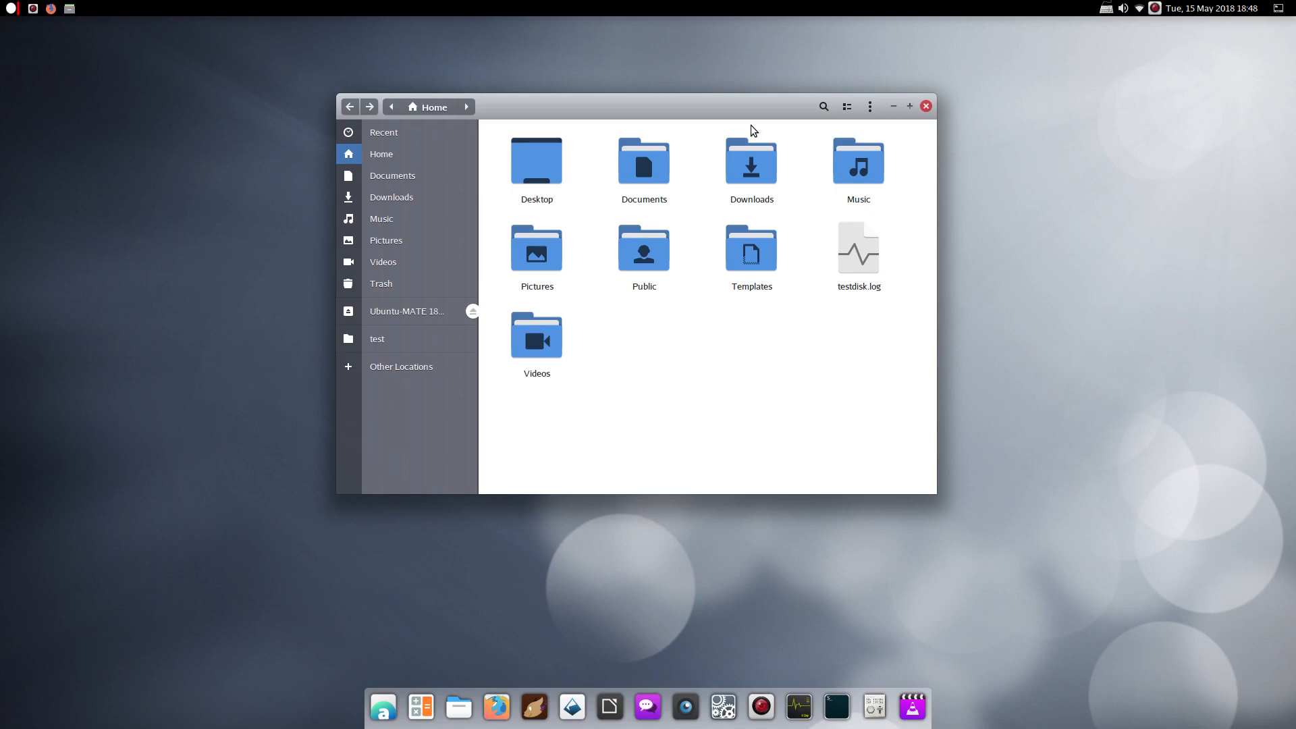
Open the empty test folder, close Files, then open and dismiss the Applications menu
{"action": "left_click", "coordinate": [397, 336]}
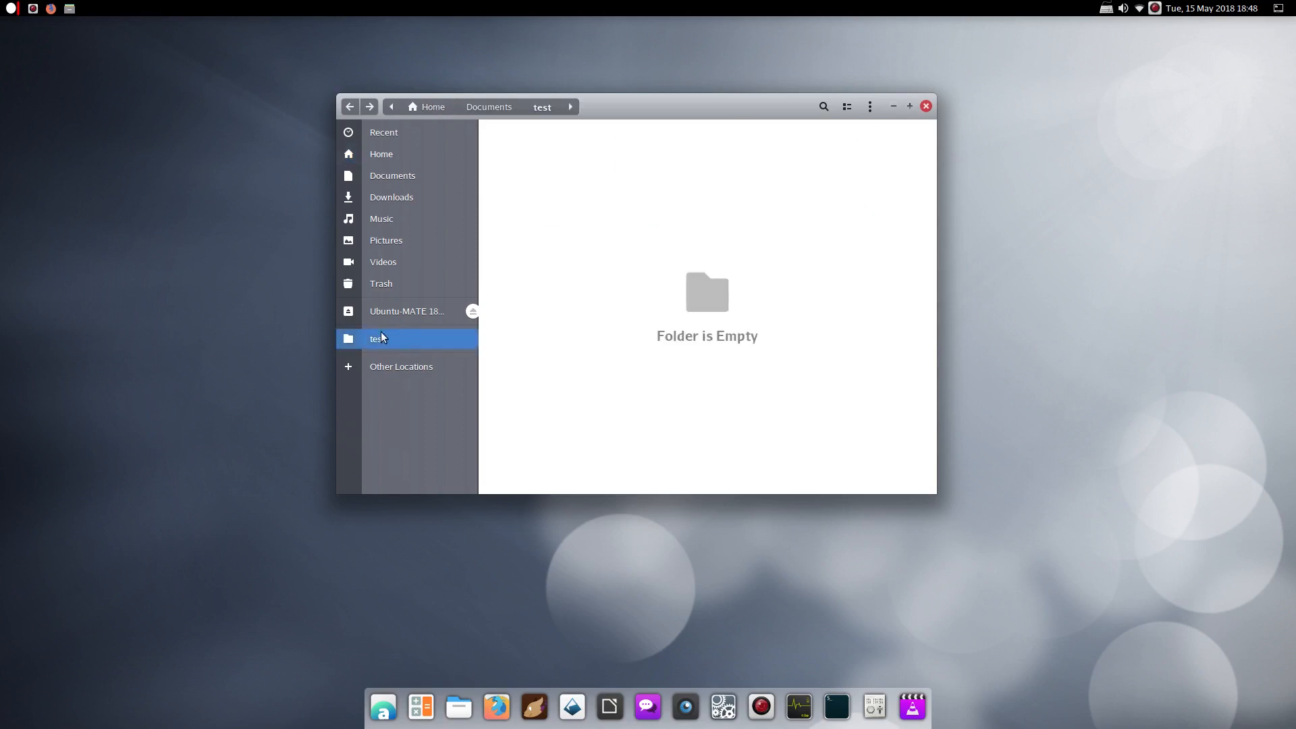
{"action": "left_click", "coordinate": [927, 109]}
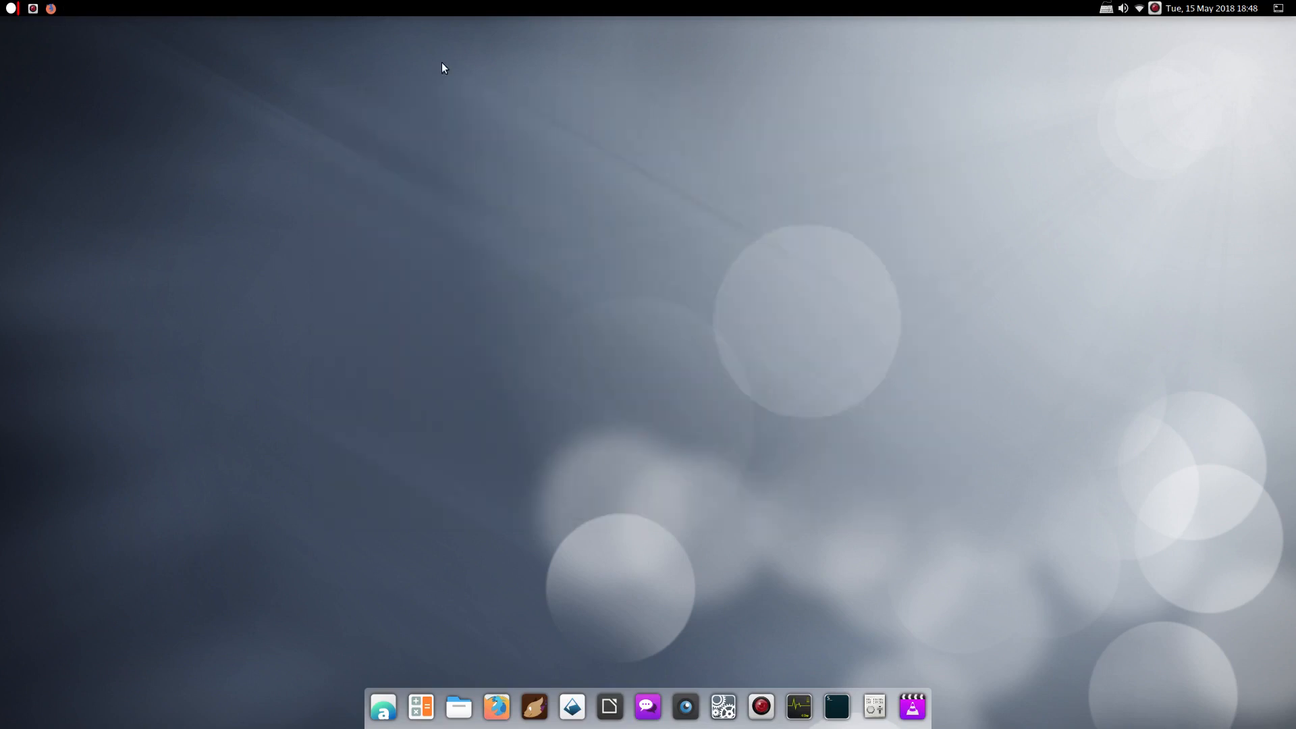
{"action": "left_click", "coordinate": [11, 8]}
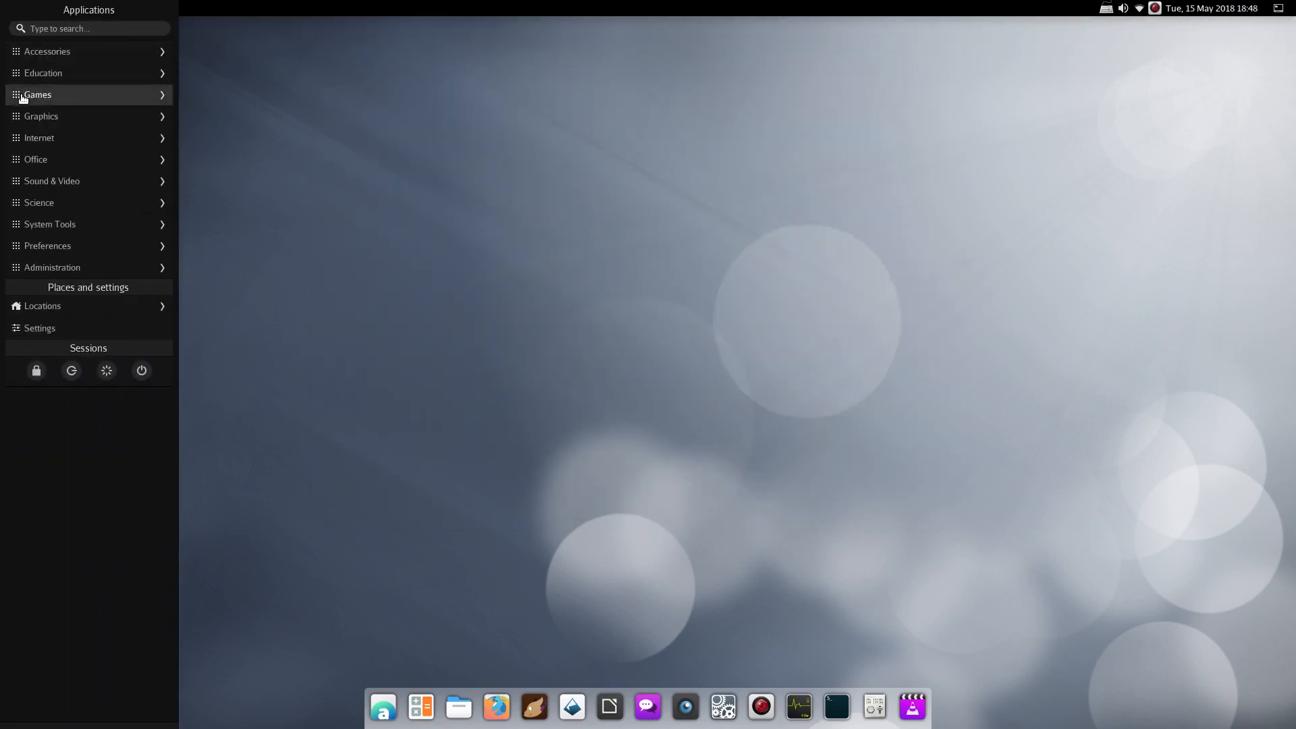
{"action": "left_click", "coordinate": [296, 305]}
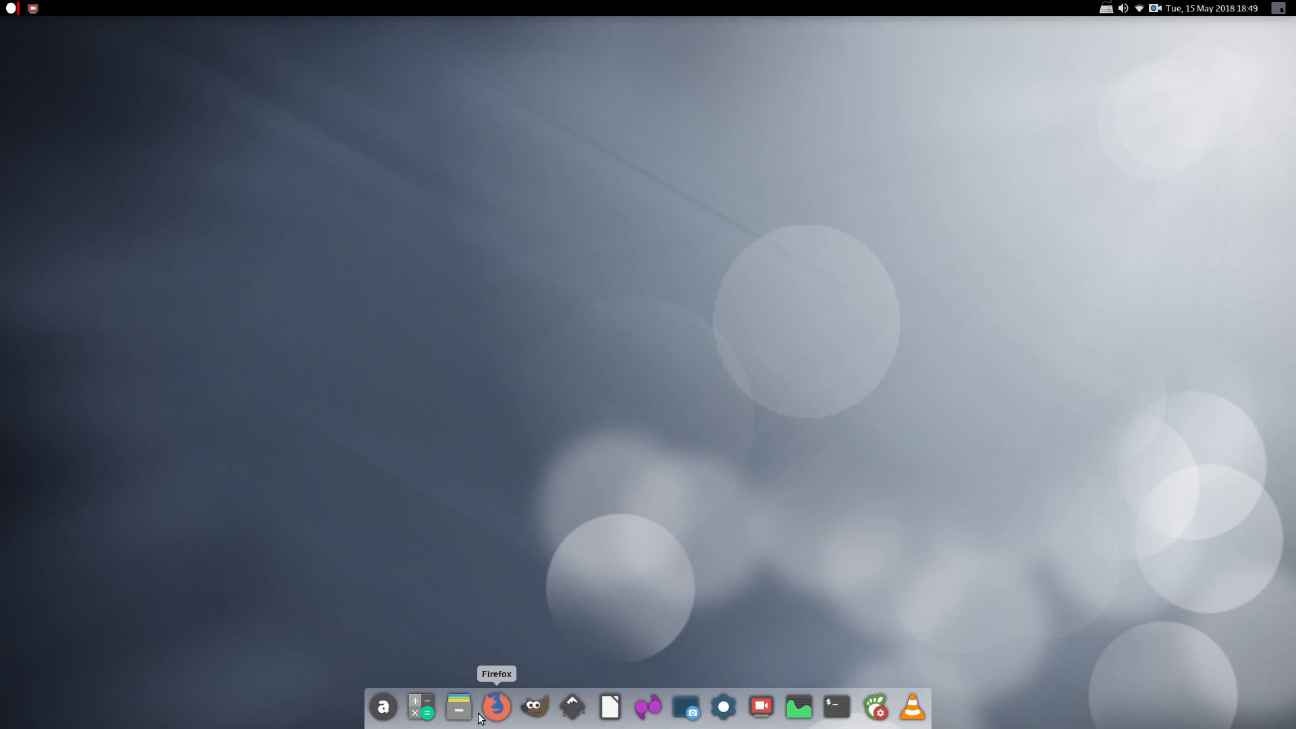
Reopen Files on Home, reveal the weather and settings sidebar, and move Files left
{"action": "left_click", "coordinate": [459, 706]}
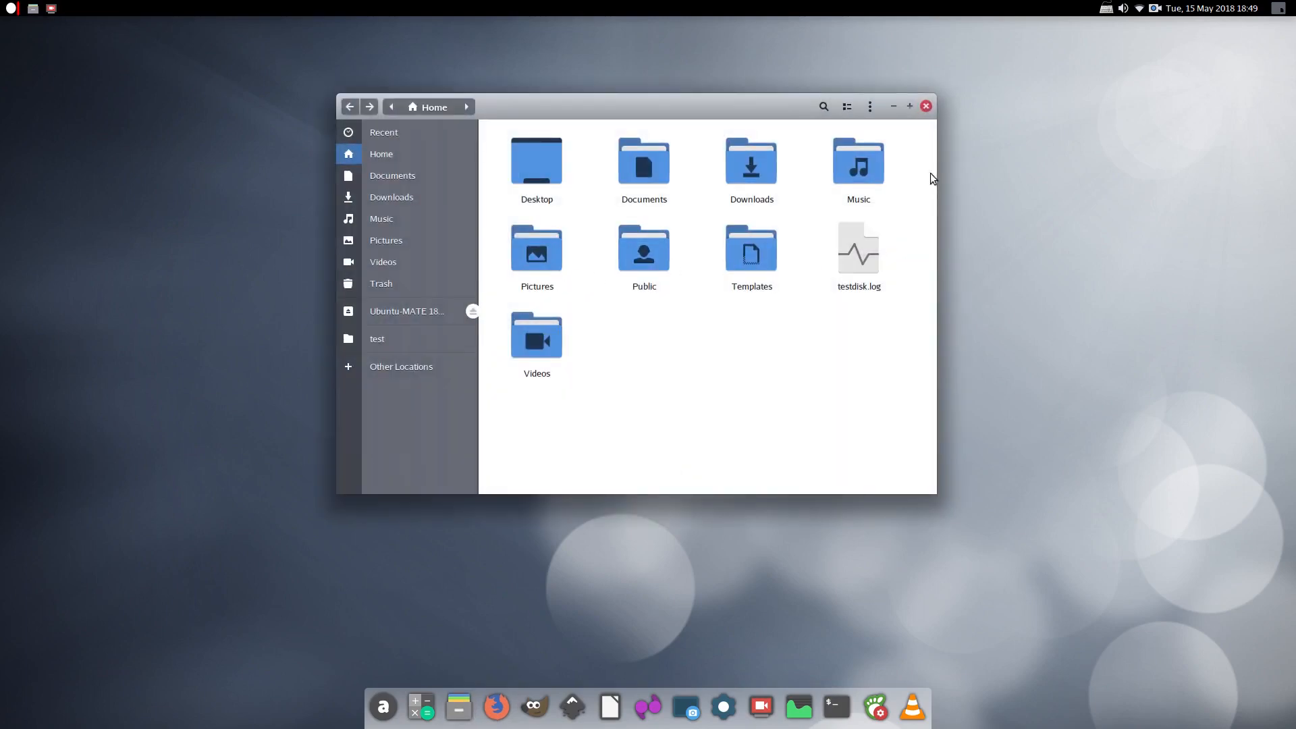
{"action": "left_click_drag", "start_coordinate": [688, 102], "coordinate": [952, 53]}
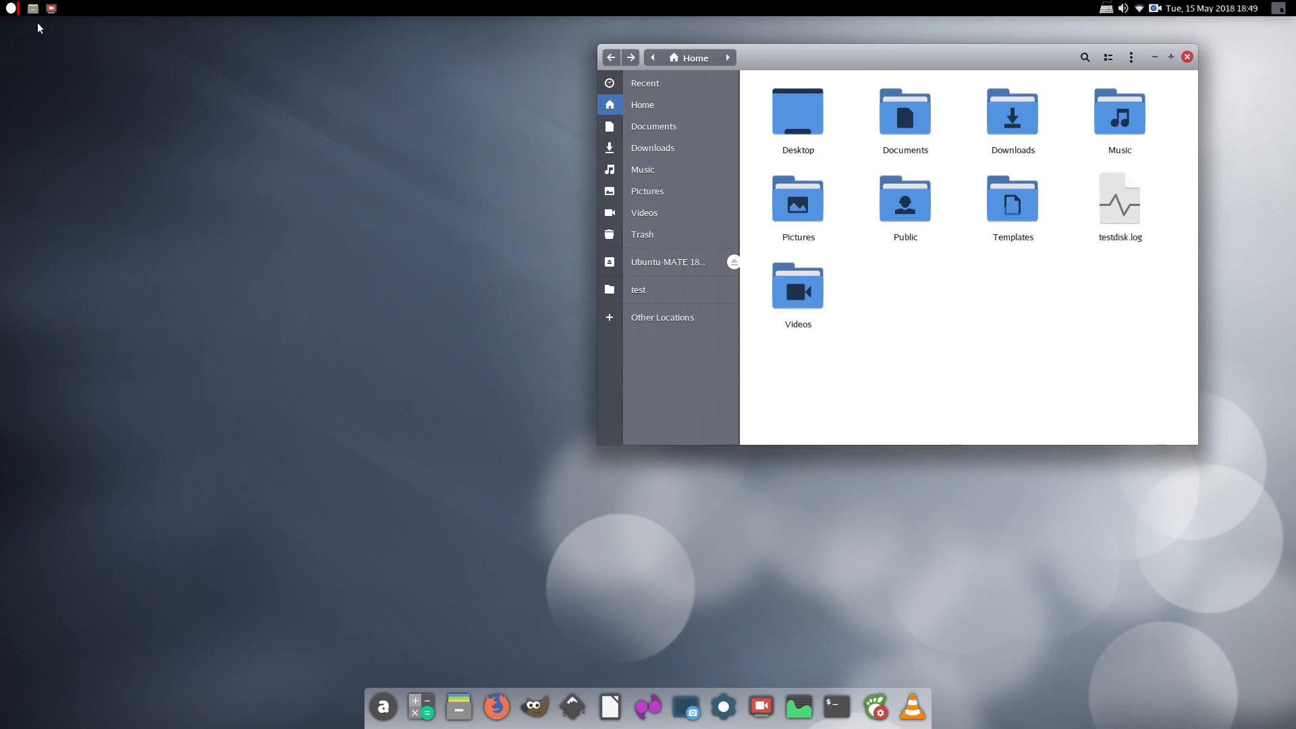
{"action": "left_click", "coordinate": [1278, 8]}
{"action": "left_click_drag", "start_coordinate": [991, 66], "coordinate": [580, 94]}
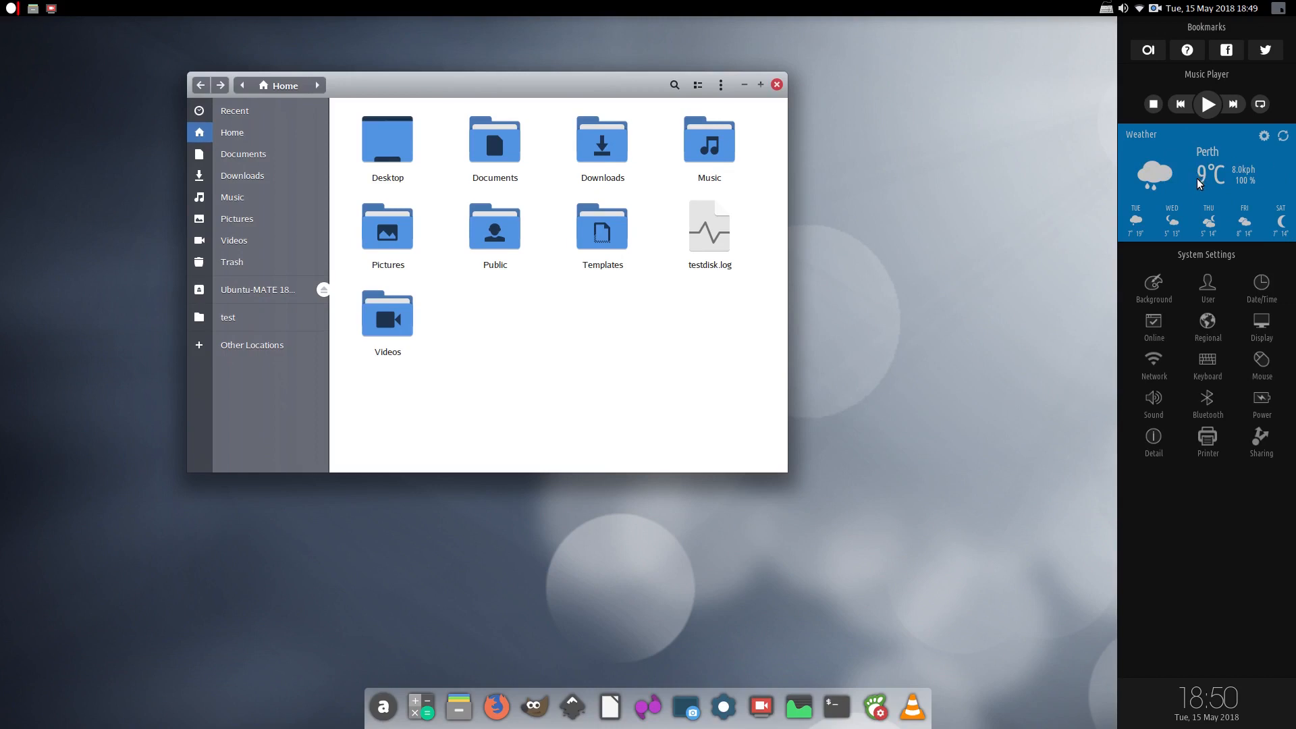
Refresh the Perth weather in the sidebar, then open the Date & Time settings
{"action": "left_click", "coordinate": [1284, 137]}
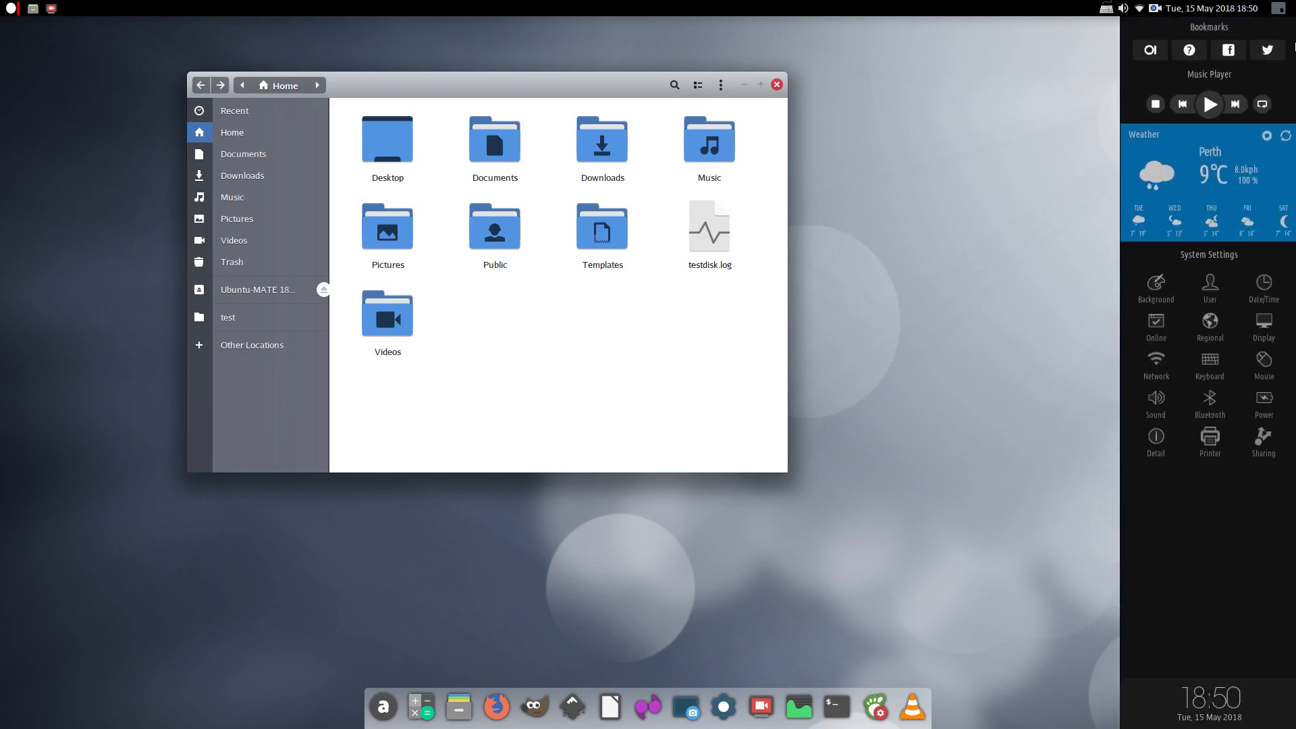
{"action": "mouse_move", "coordinate": [1293, 695]}
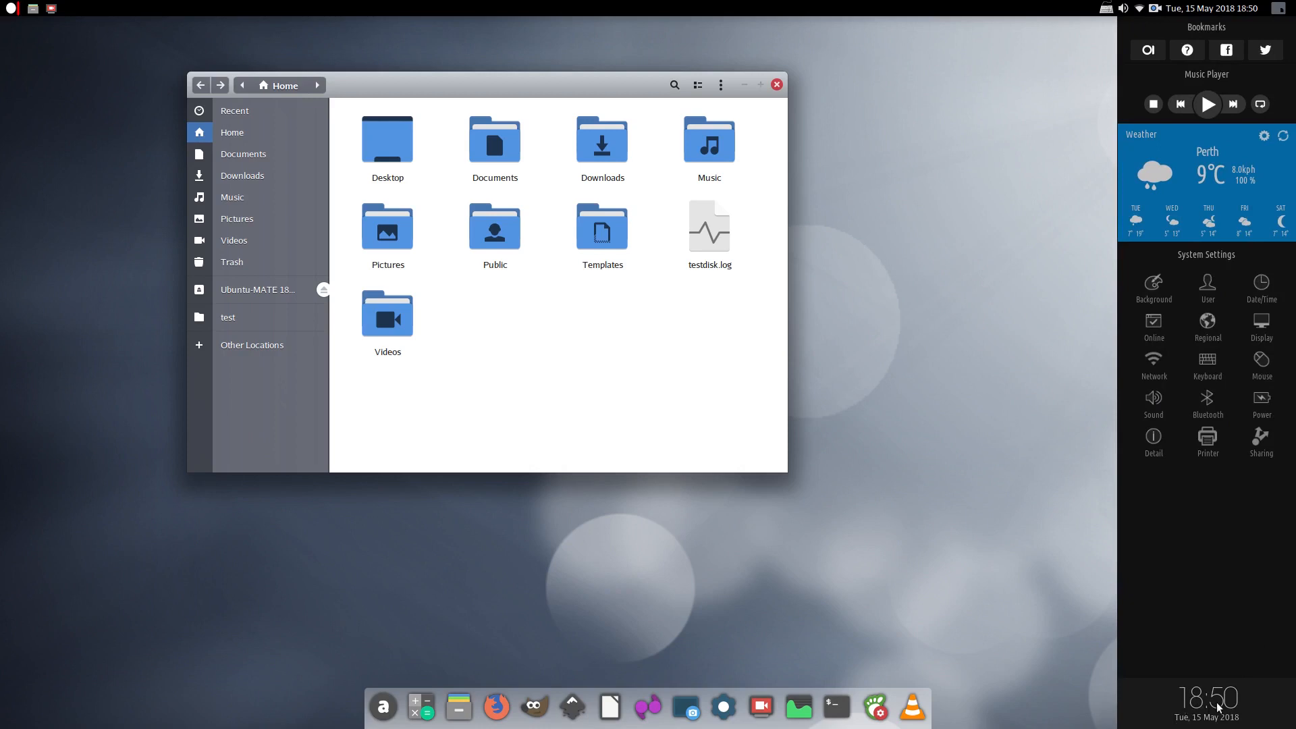
{"action": "left_click", "coordinate": [1264, 293]}
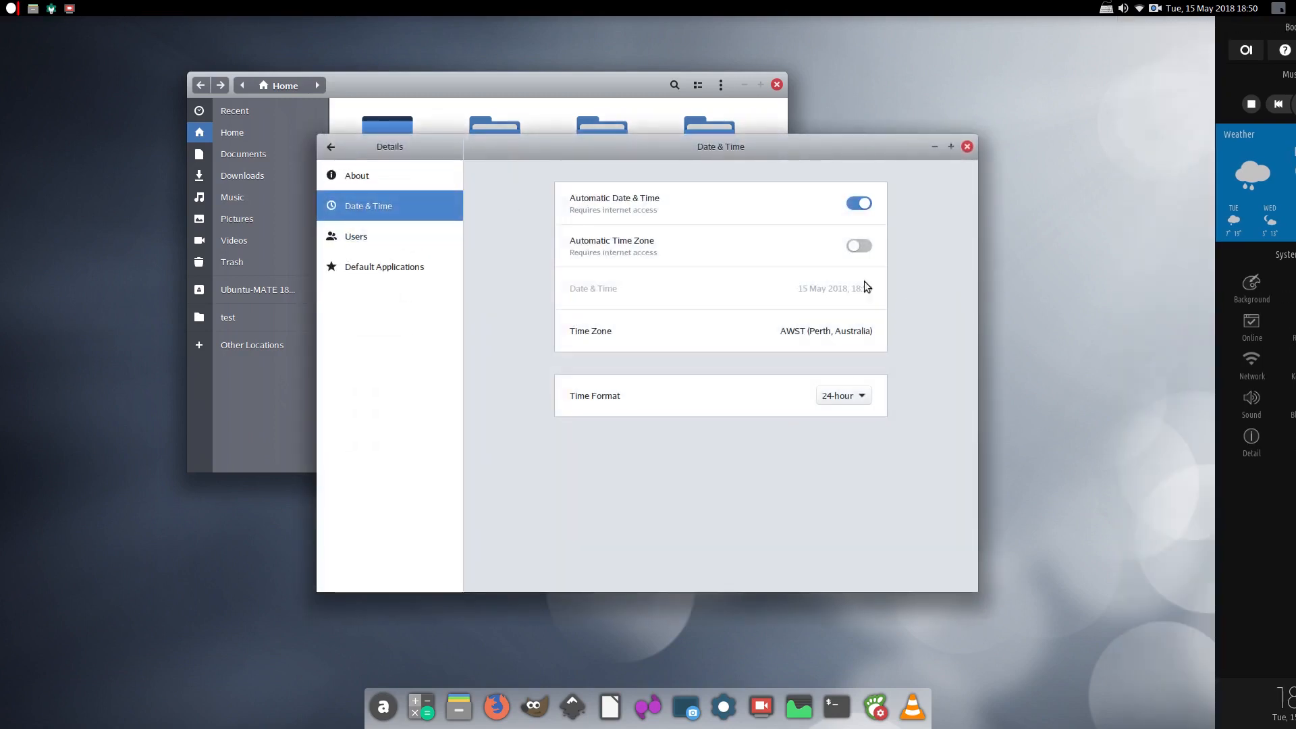
Browse the Settings detail pages for Date & Time, Users and Default Applications
{"action": "left_click", "coordinate": [332, 149]}
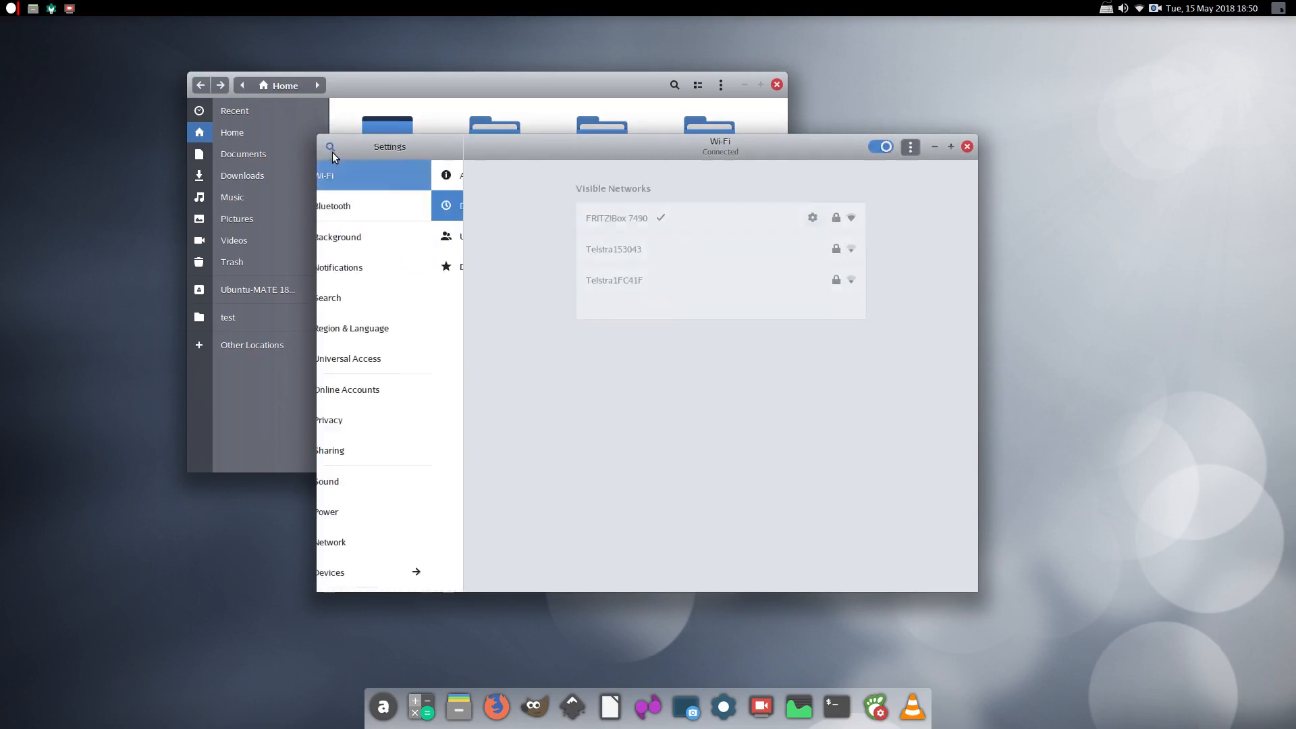
{"action": "mouse_move", "coordinate": [1292, 395]}
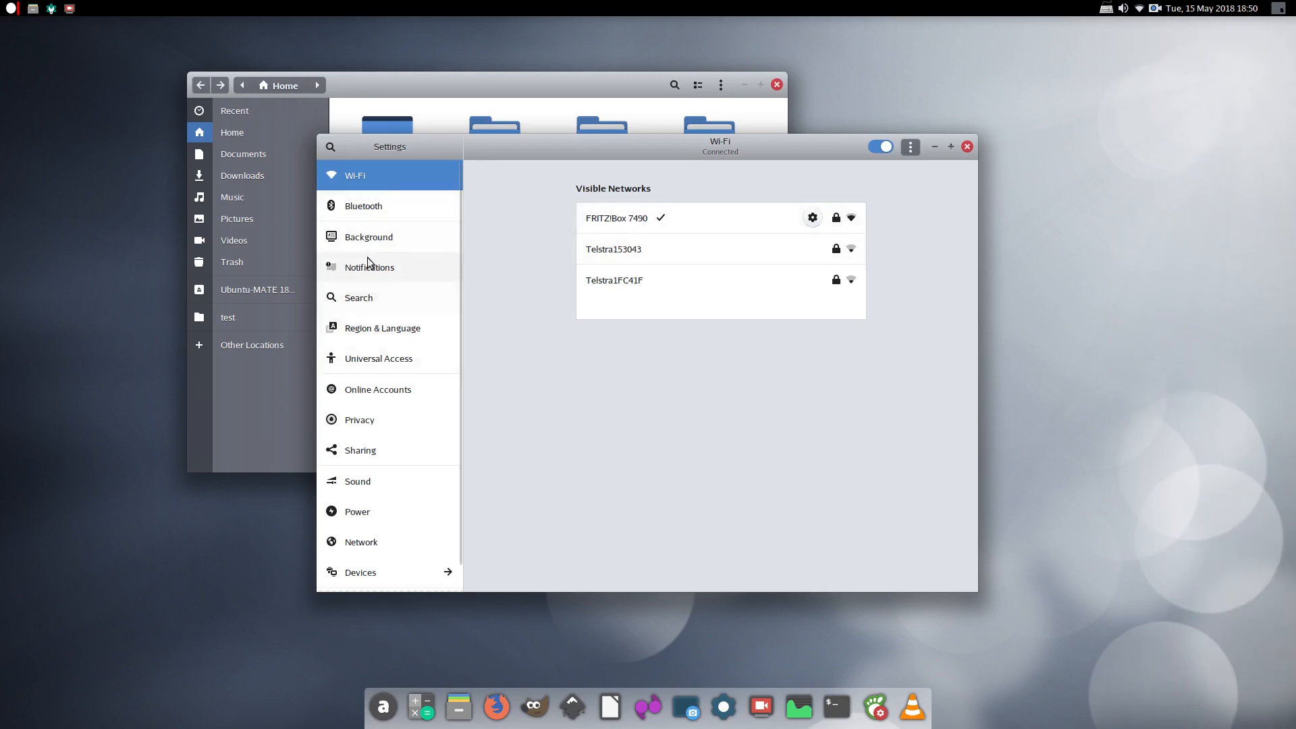
{"action": "scroll", "coordinate": [377, 535], "scroll_direction": "down", "scroll_amount": 1}
{"action": "left_click", "coordinate": [368, 582]}
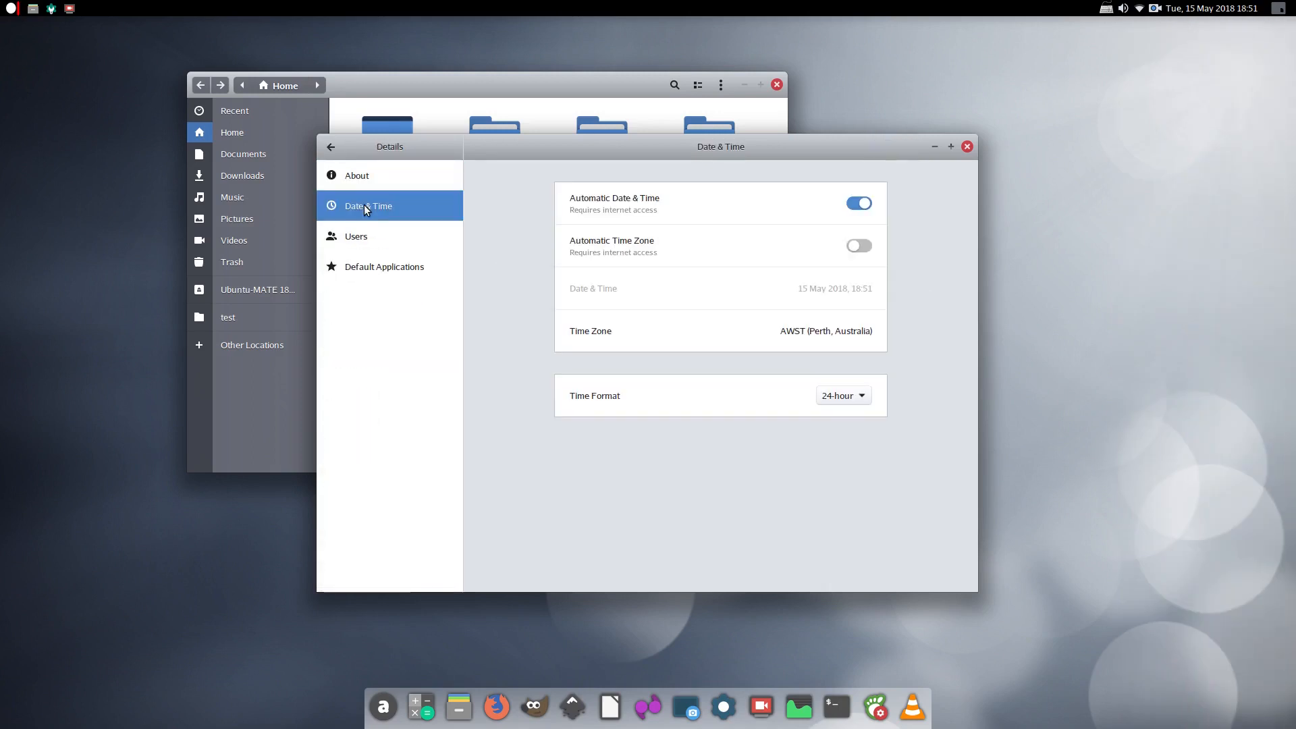
{"action": "left_click", "coordinate": [351, 236]}
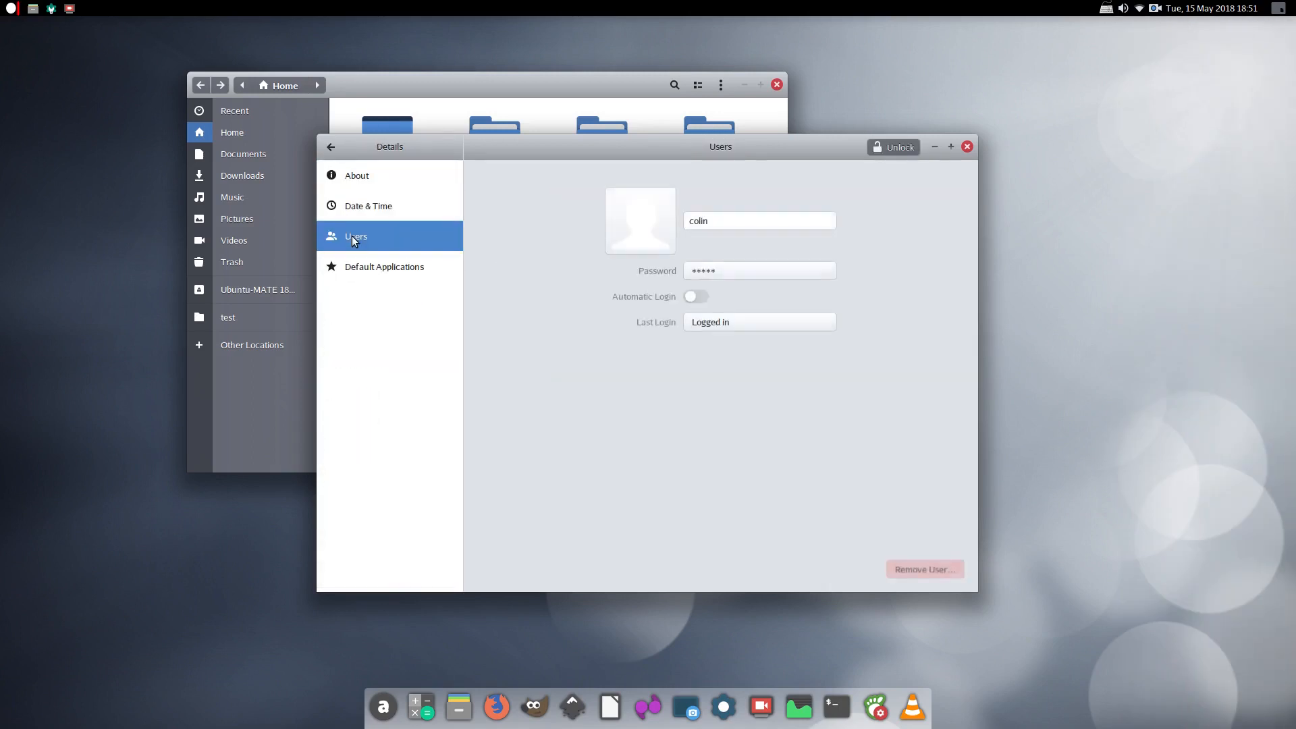
{"action": "left_click", "coordinate": [354, 272]}
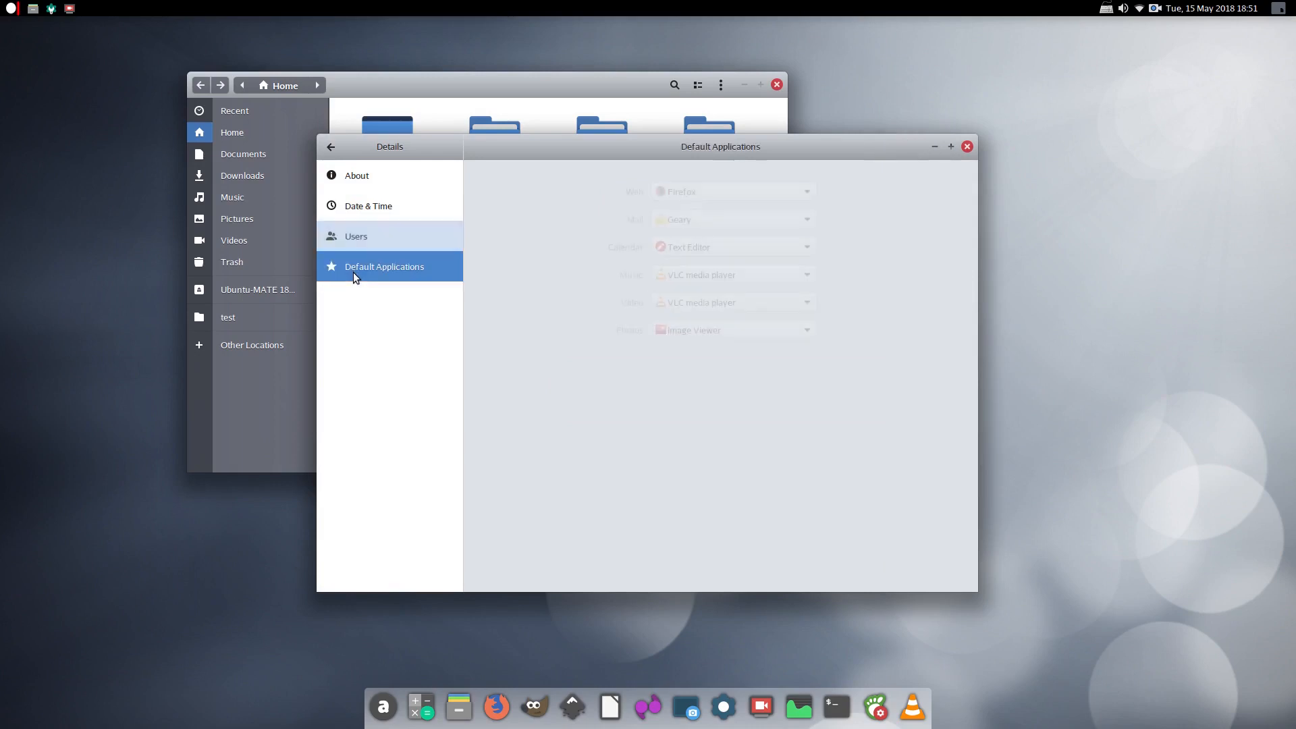
Return to the main list, close GNOME Settings, and launch Tweaks from the dock
{"action": "left_click", "coordinate": [331, 146]}
{"action": "left_click", "coordinate": [967, 147]}
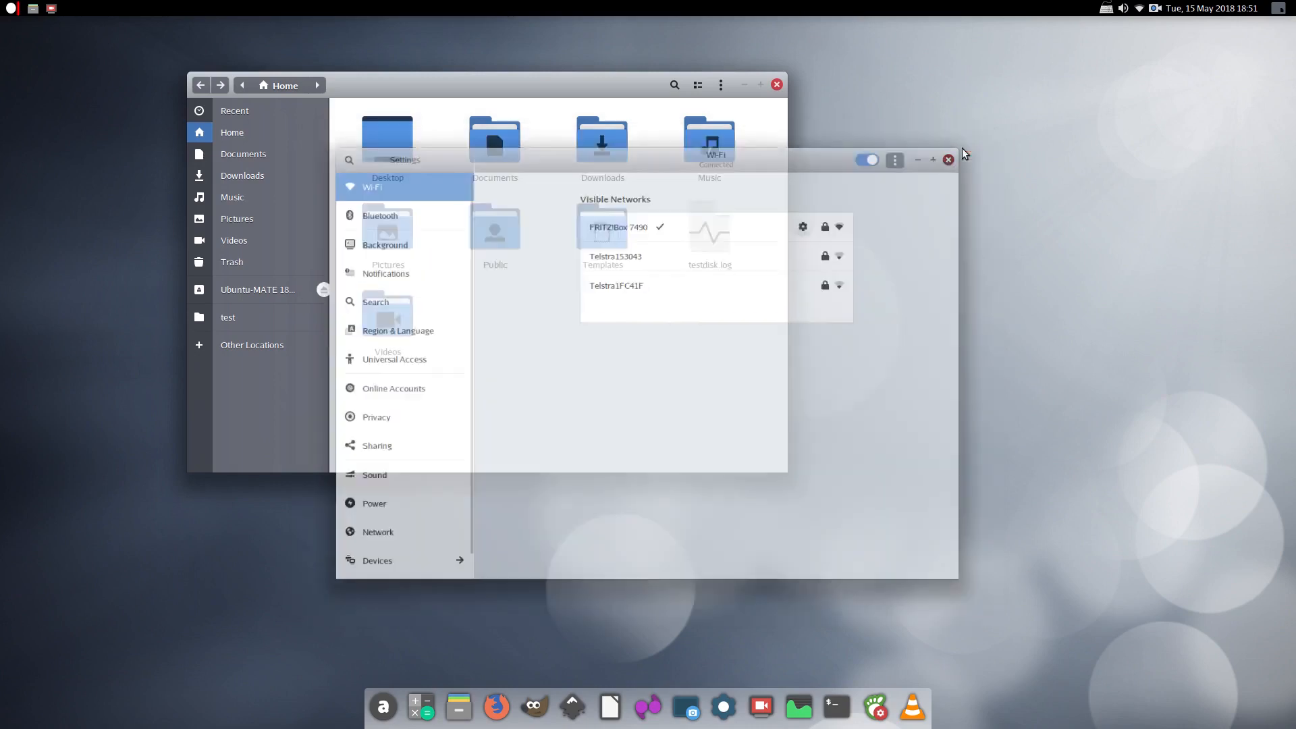
{"action": "left_click", "coordinate": [874, 708]}
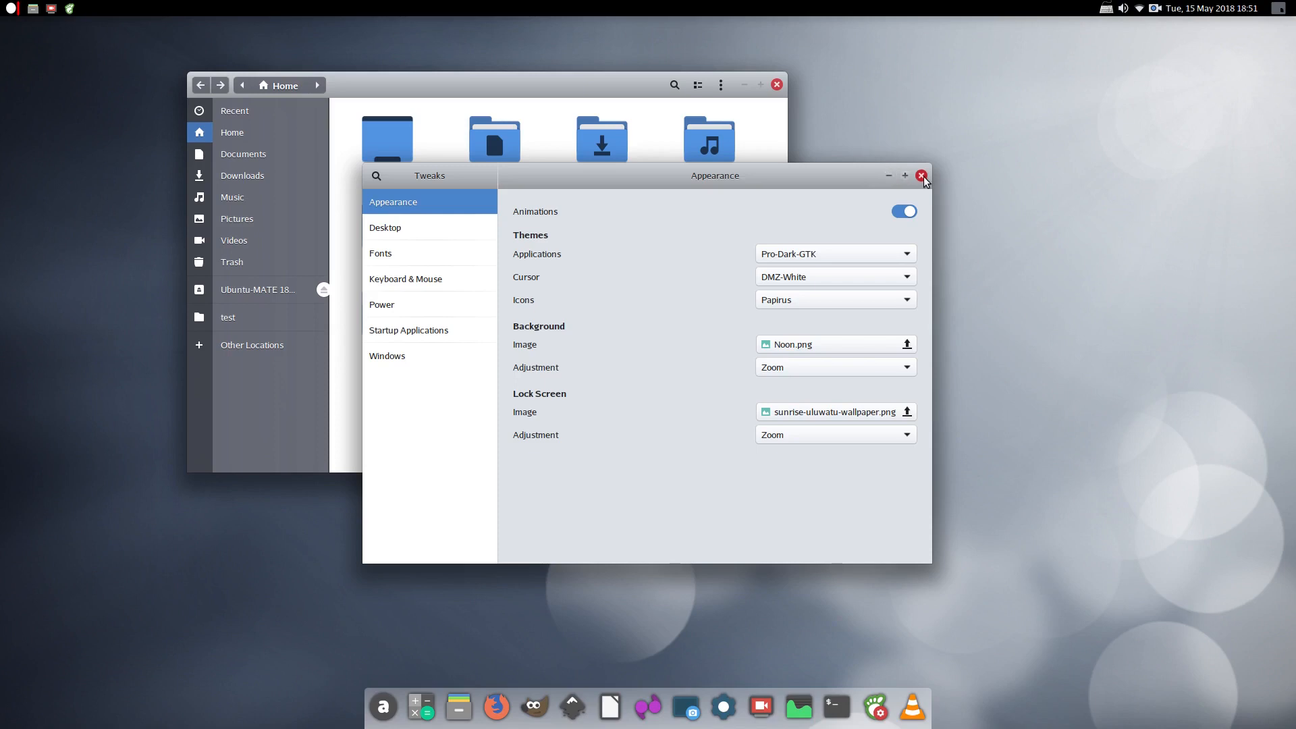
Move Tweaks to the upper right and Files to the left, then peek at the network menu
{"action": "left_click_drag", "start_coordinate": [658, 180], "coordinate": [867, 130]}
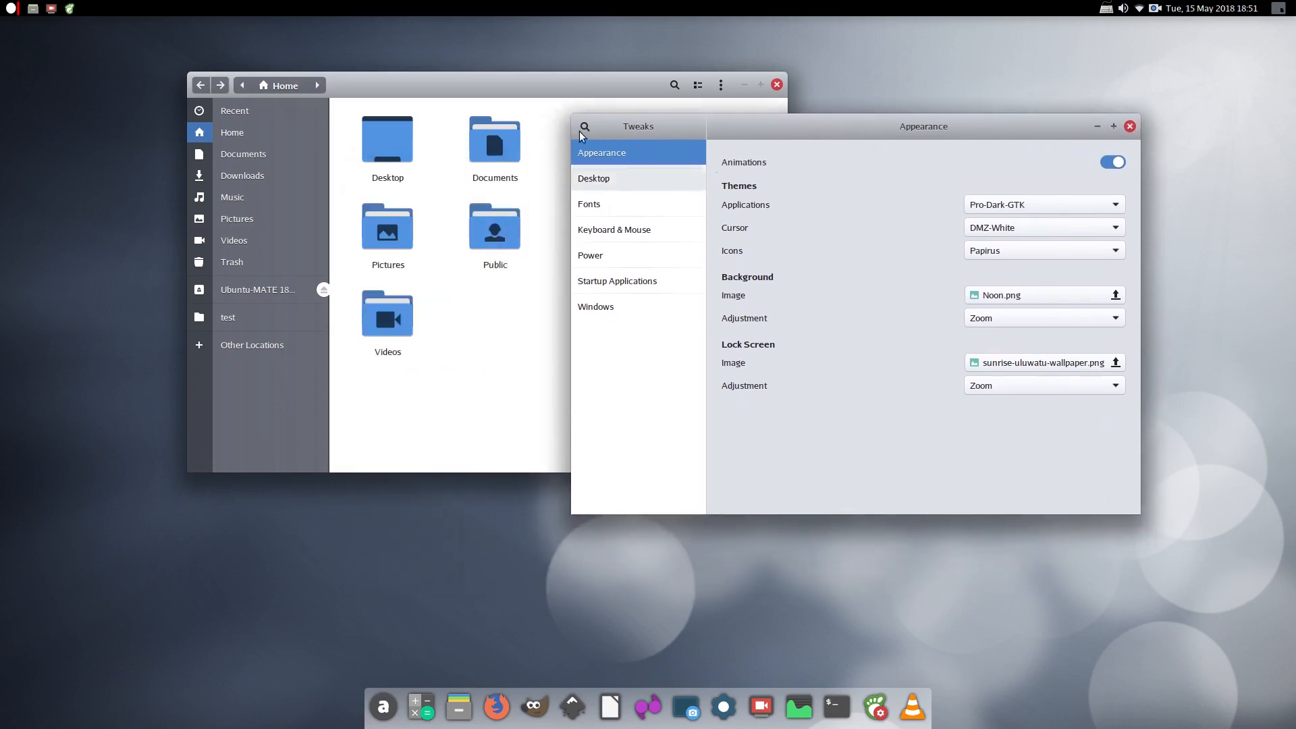
{"action": "left_click_drag", "start_coordinate": [488, 85], "coordinate": [332, 116]}
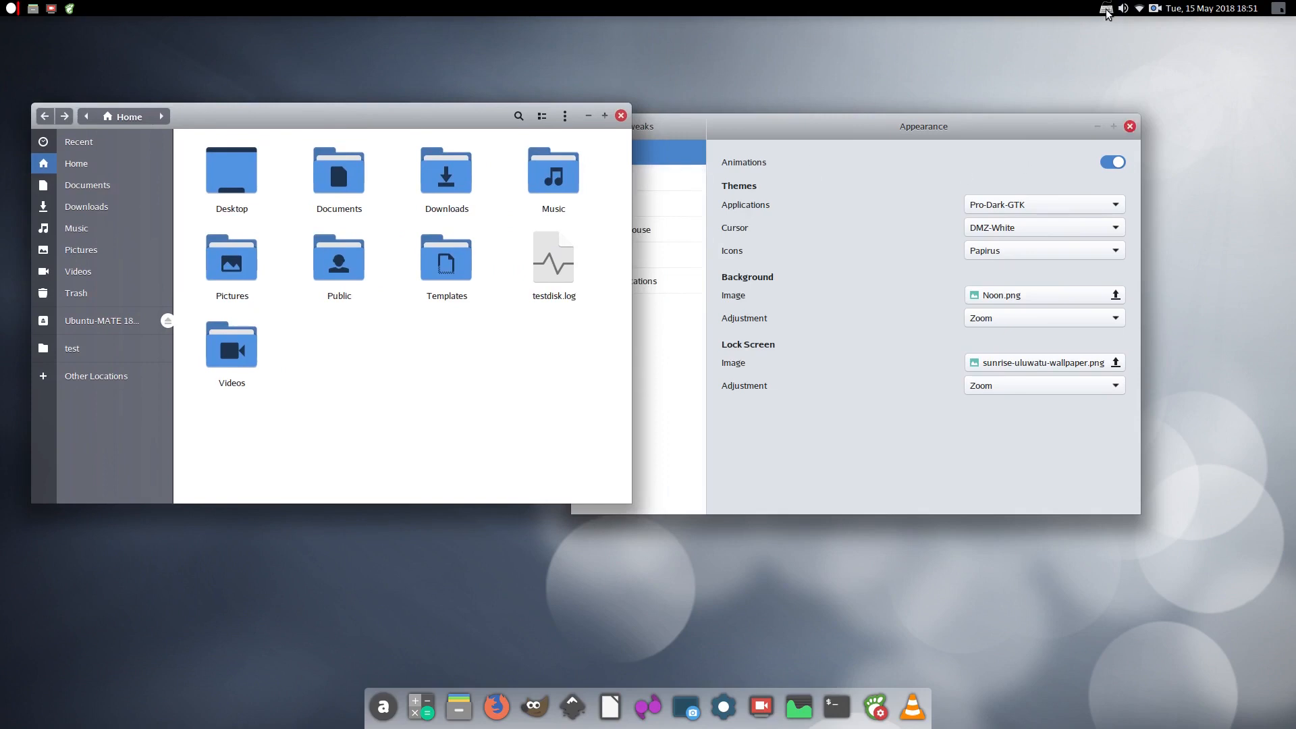
{"action": "left_click", "coordinate": [1139, 10]}
{"action": "left_click", "coordinate": [1139, 9]}
Preview the calendar, workspace list and side panel, then close Tweaks
{"action": "left_click", "coordinate": [1208, 8]}
{"action": "left_click", "coordinate": [1254, 6]}
{"action": "left_click", "coordinate": [1278, 10]}
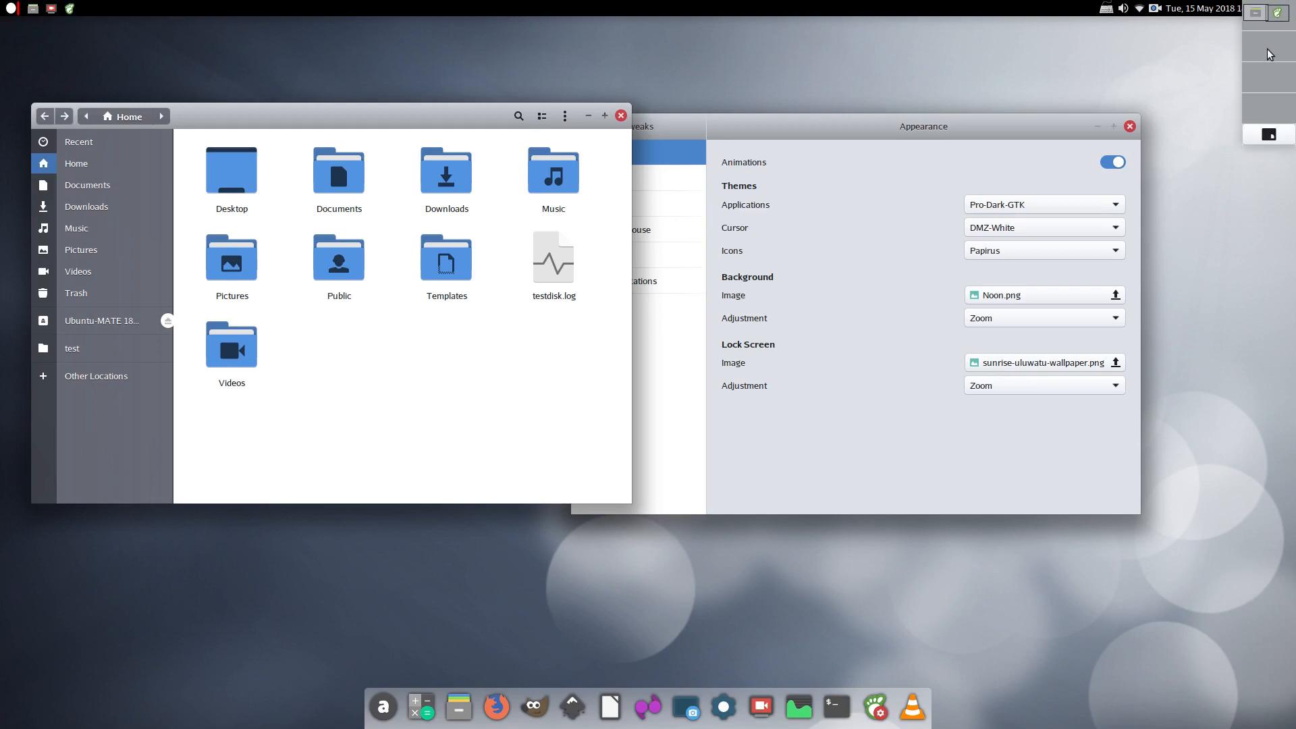
{"action": "left_click", "coordinate": [1272, 102]}
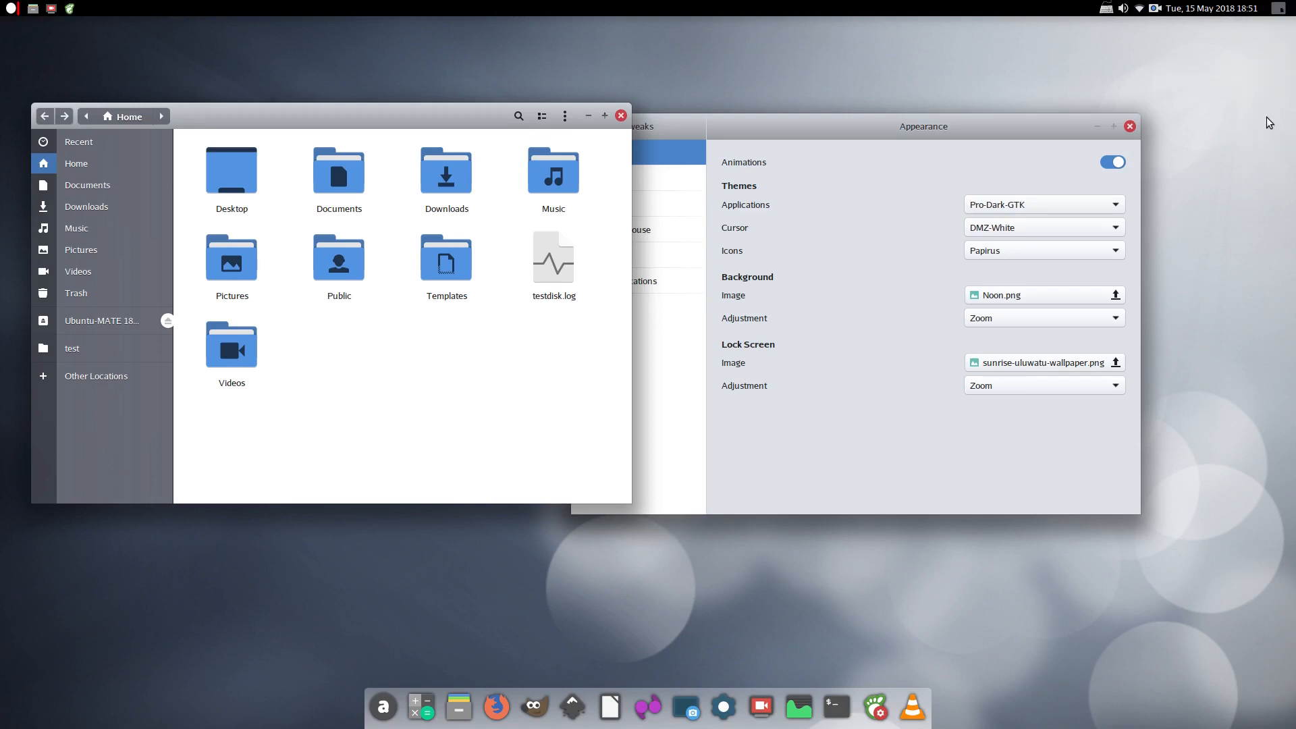
{"action": "left_click", "coordinate": [1282, 10]}
{"action": "left_click", "coordinate": [1129, 127]}
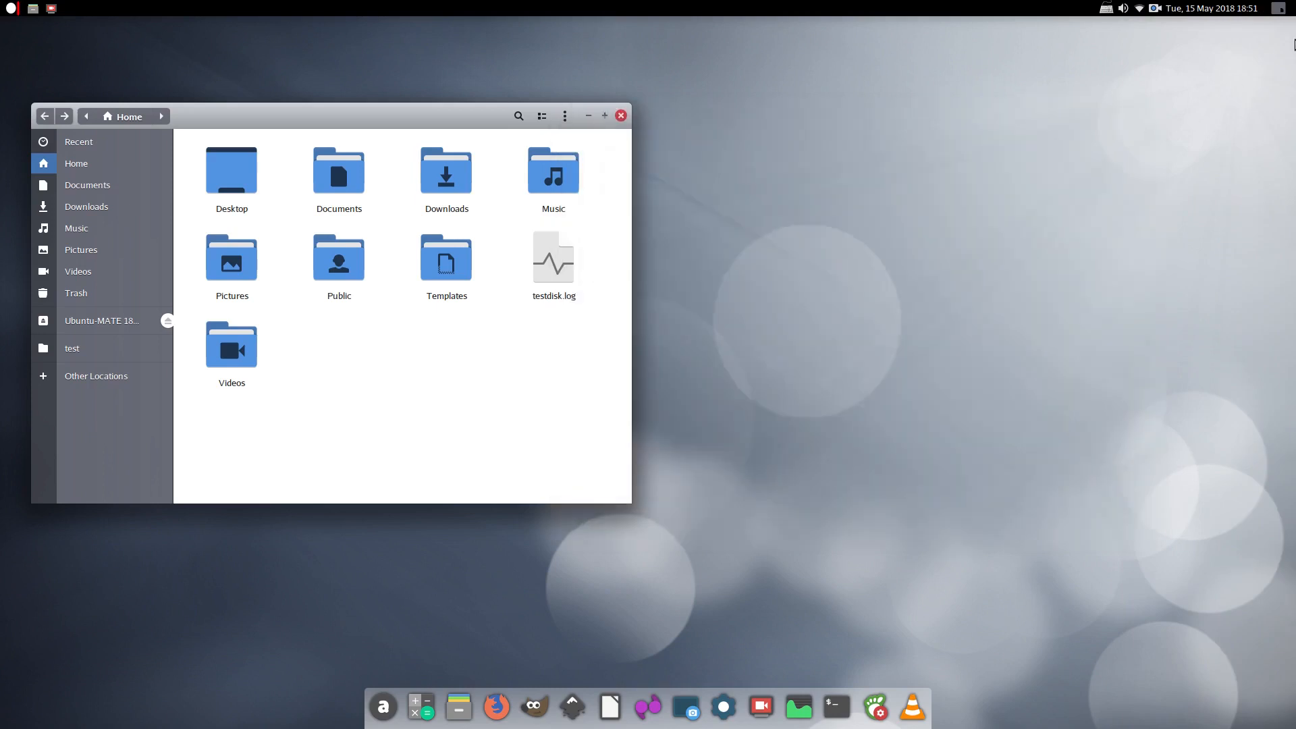
Close the Files window, then open and dismiss the Applications menu with Super
{"action": "mouse_move", "coordinate": [1293, 44]}
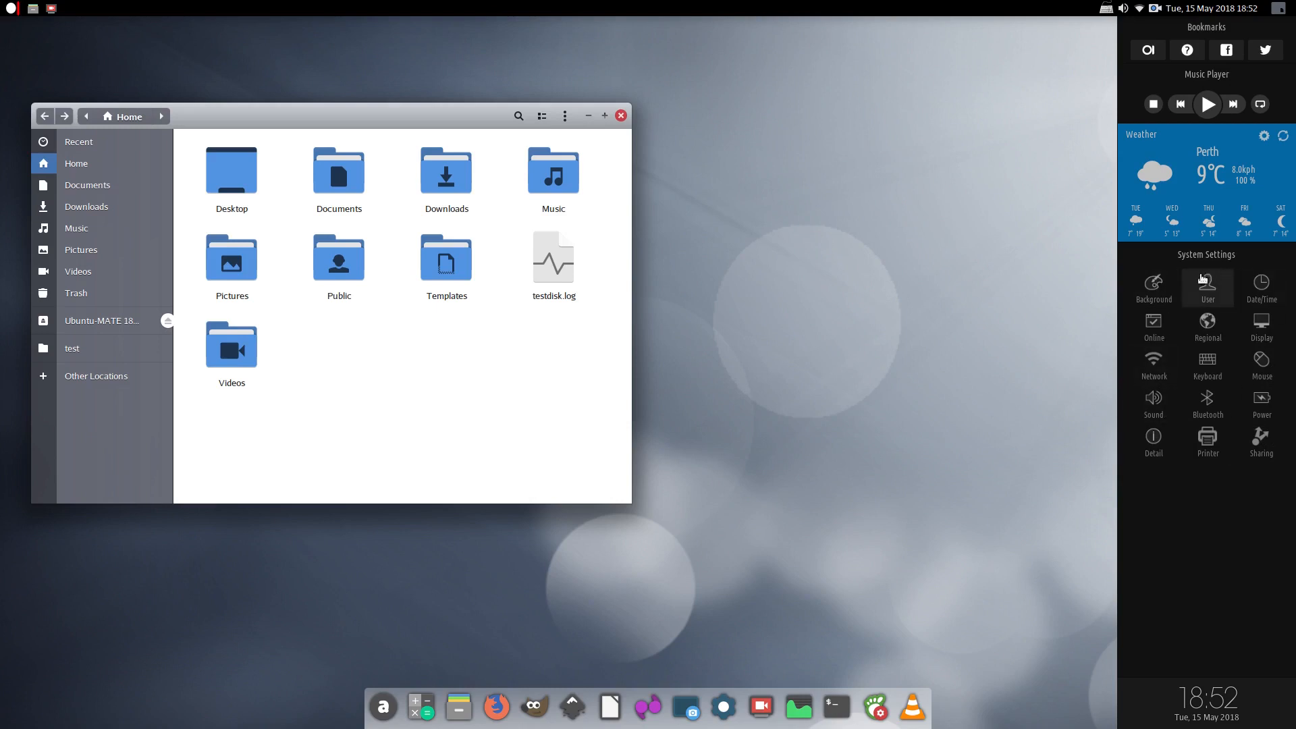
{"action": "left_click", "coordinate": [621, 116]}
{"action": "key", "text": "super"}
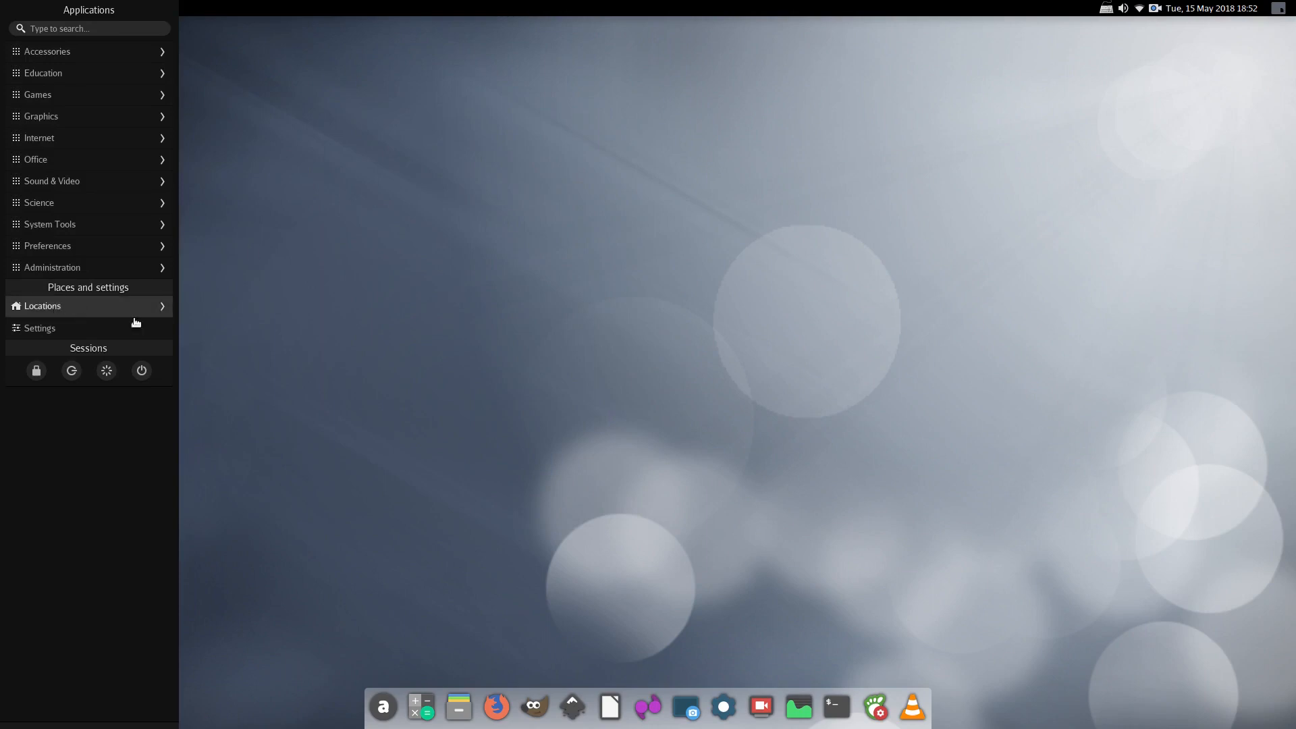
{"action": "left_click", "coordinate": [349, 318]}
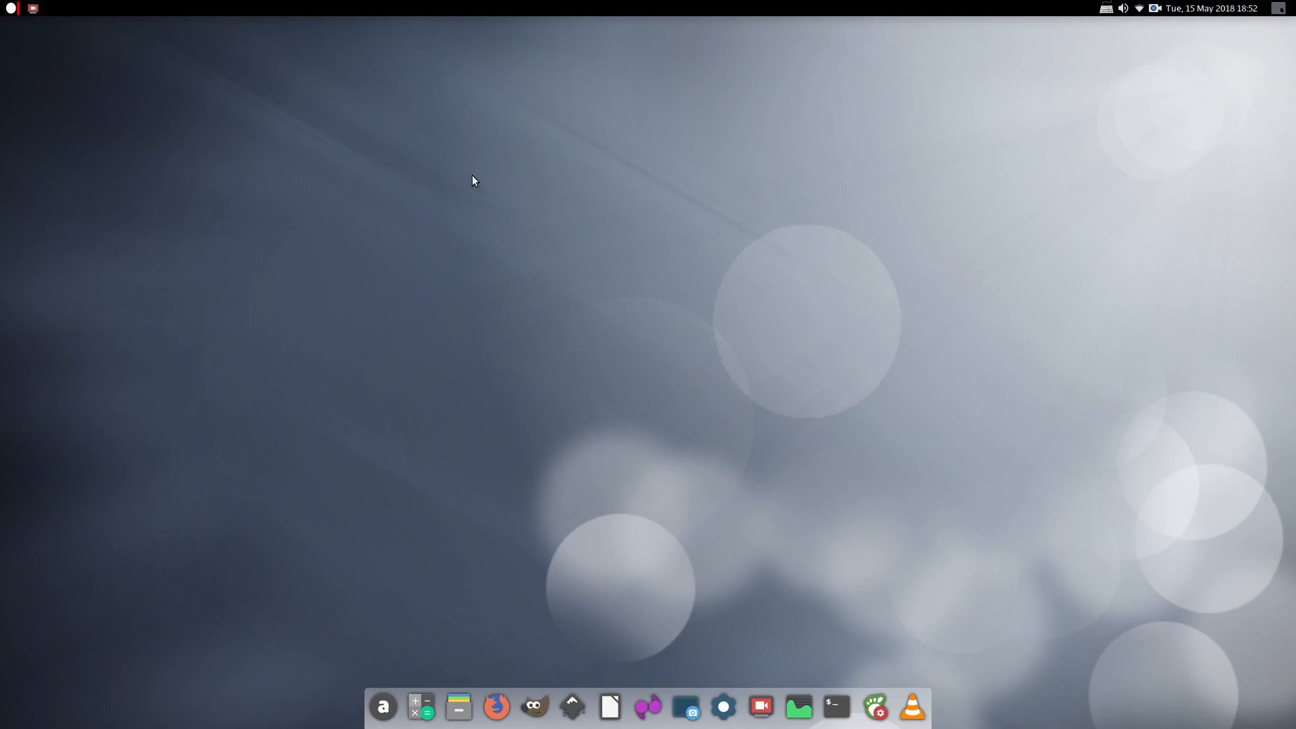
Reopen the Applications menu, expand and collapse Sound & Video, then close it
{"action": "left_click", "coordinate": [12, 9]}
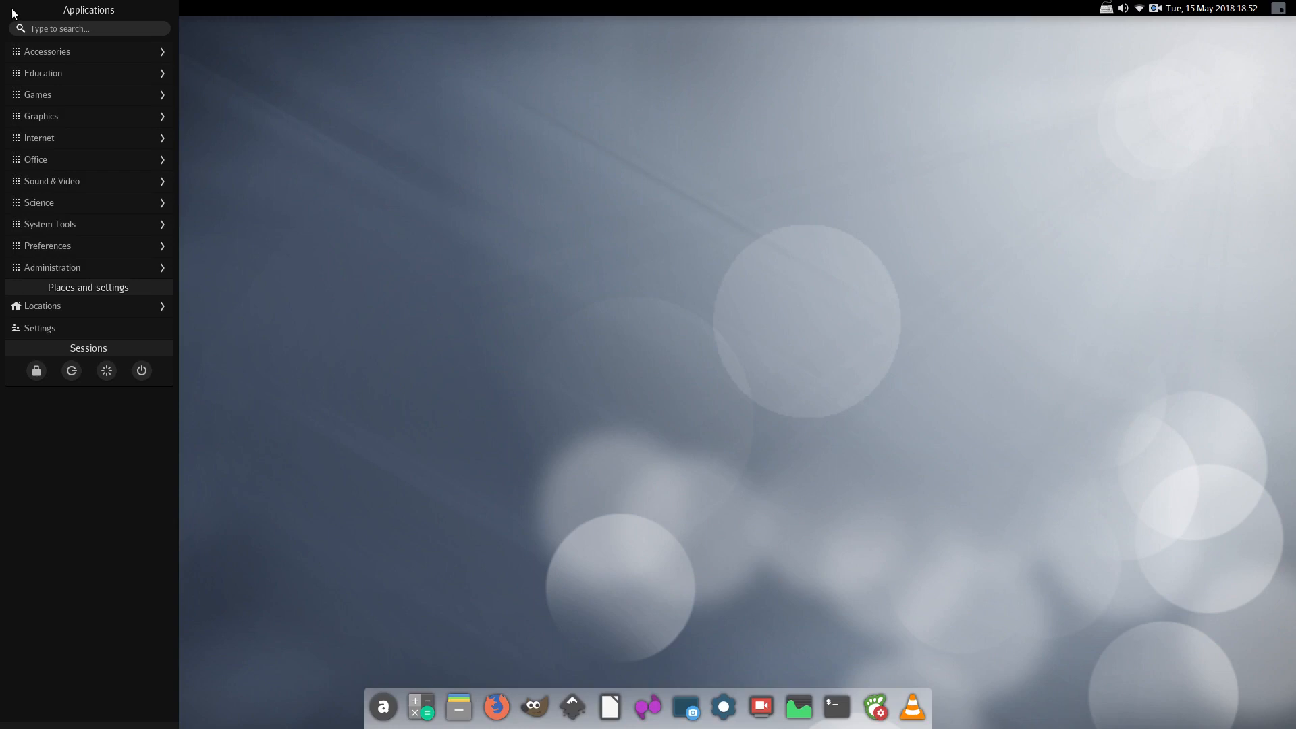
{"action": "left_click", "coordinate": [354, 108]}
{"action": "left_click", "coordinate": [12, 9]}
{"action": "left_click", "coordinate": [58, 180]}
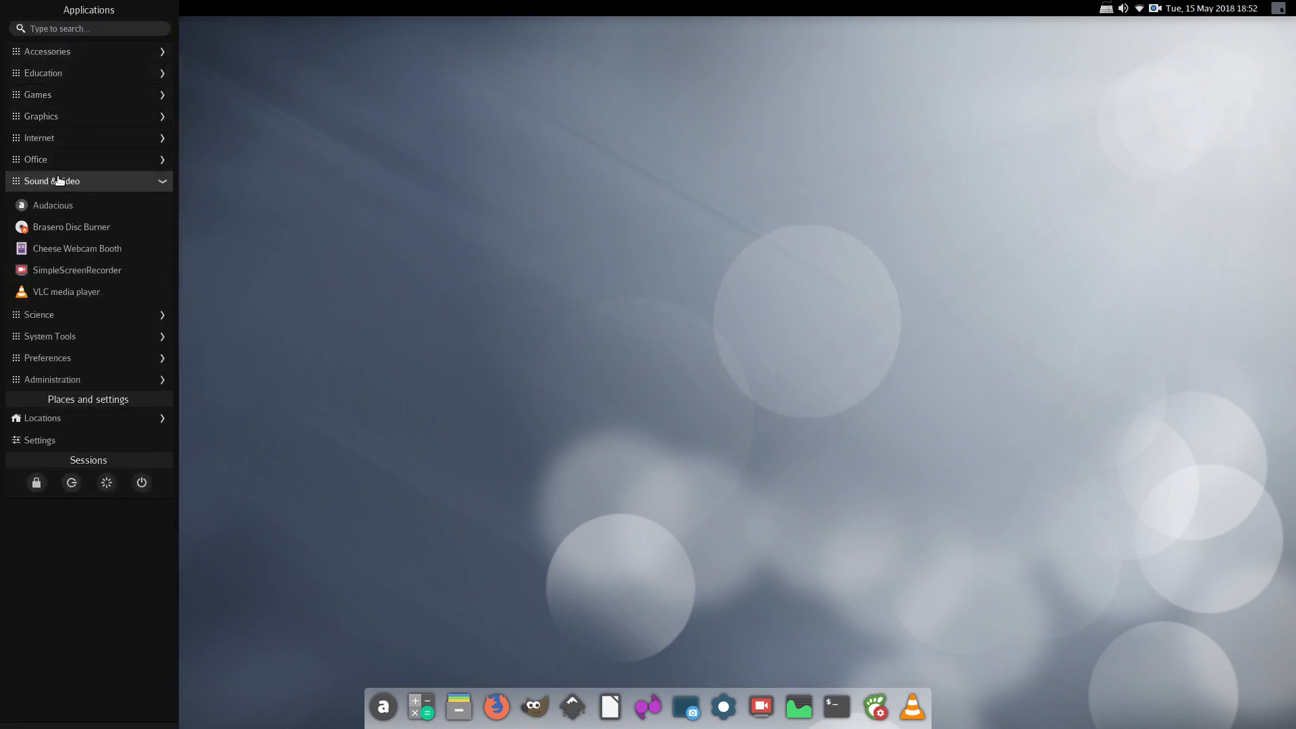
{"action": "left_click", "coordinate": [58, 181]}
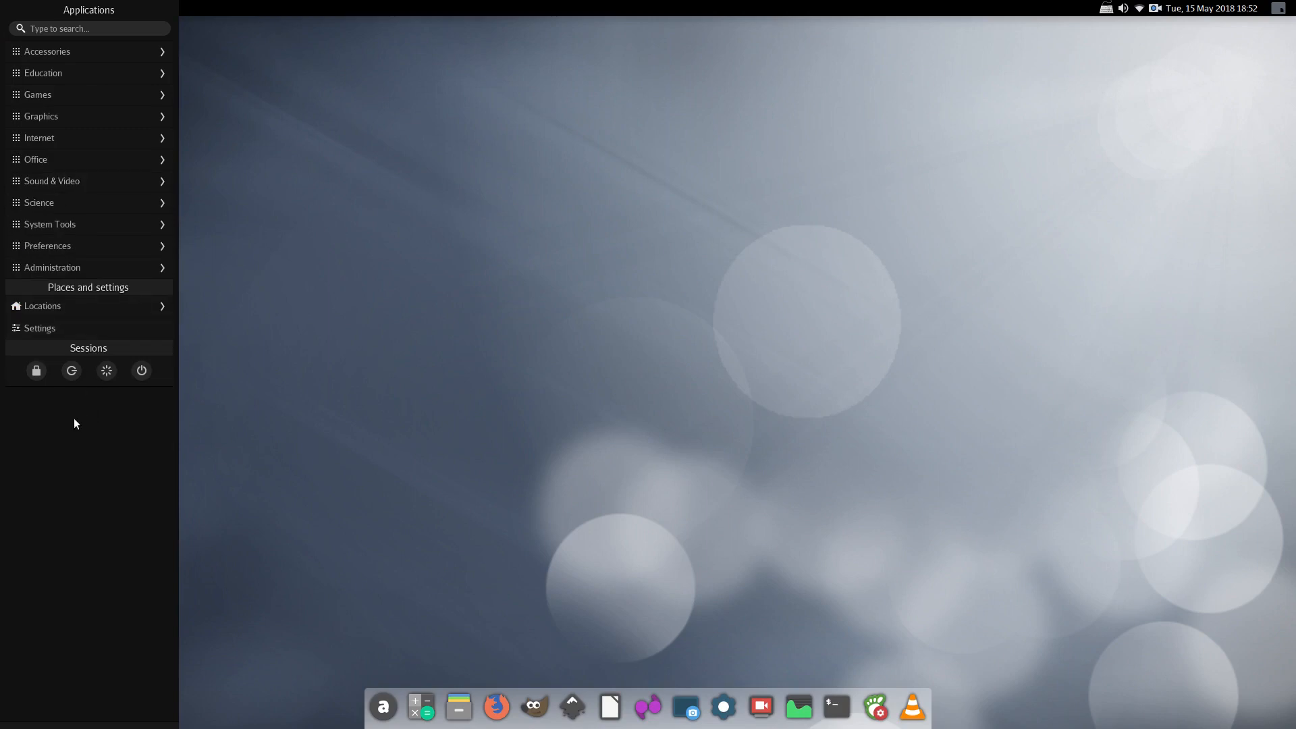
{"action": "left_click", "coordinate": [287, 207]}
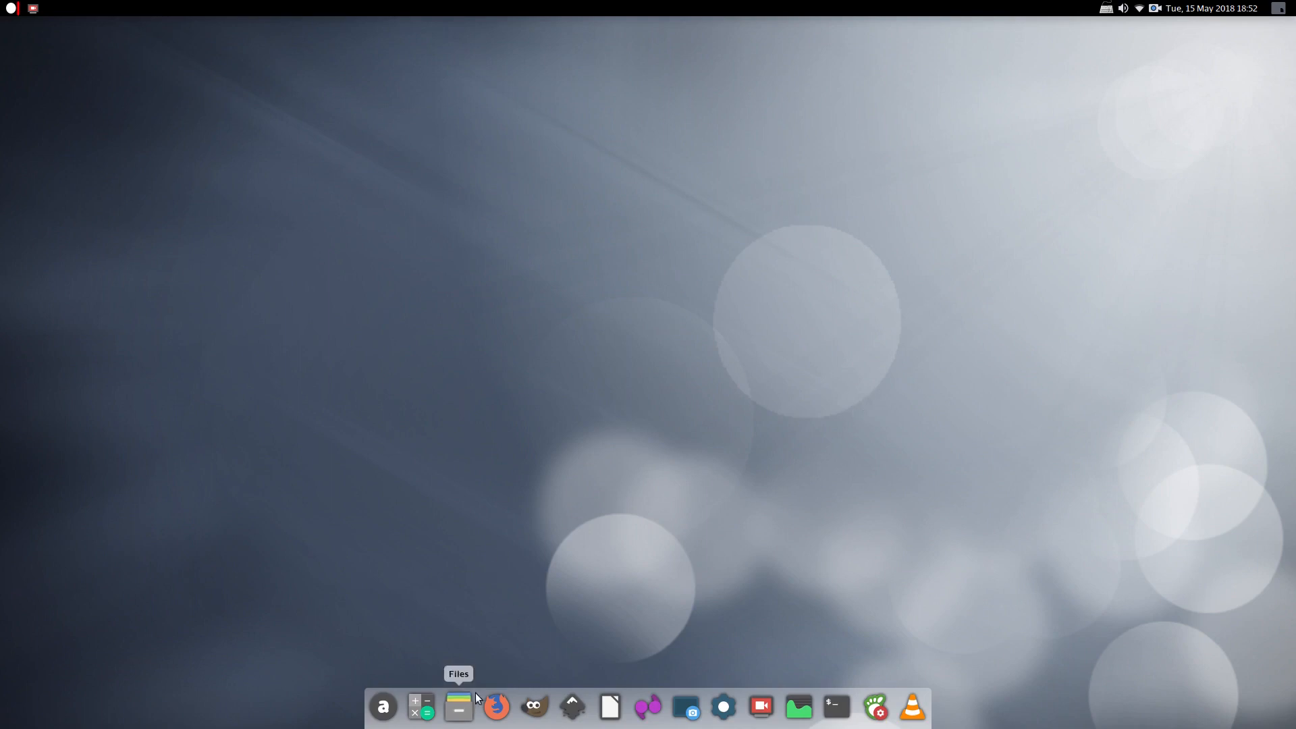
View this month's calendar from the clock, close it, and open the Applications menu
{"action": "left_click", "coordinate": [1198, 8]}
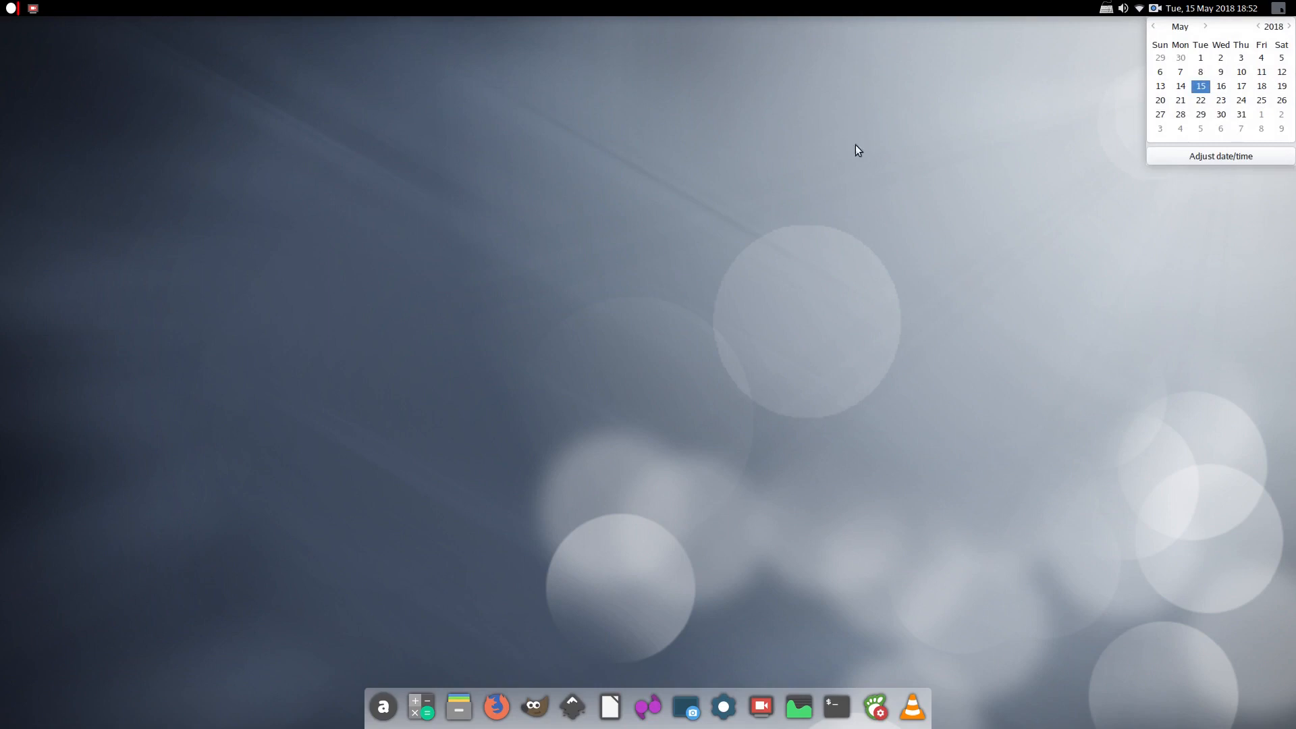
{"action": "left_click", "coordinate": [1223, 10]}
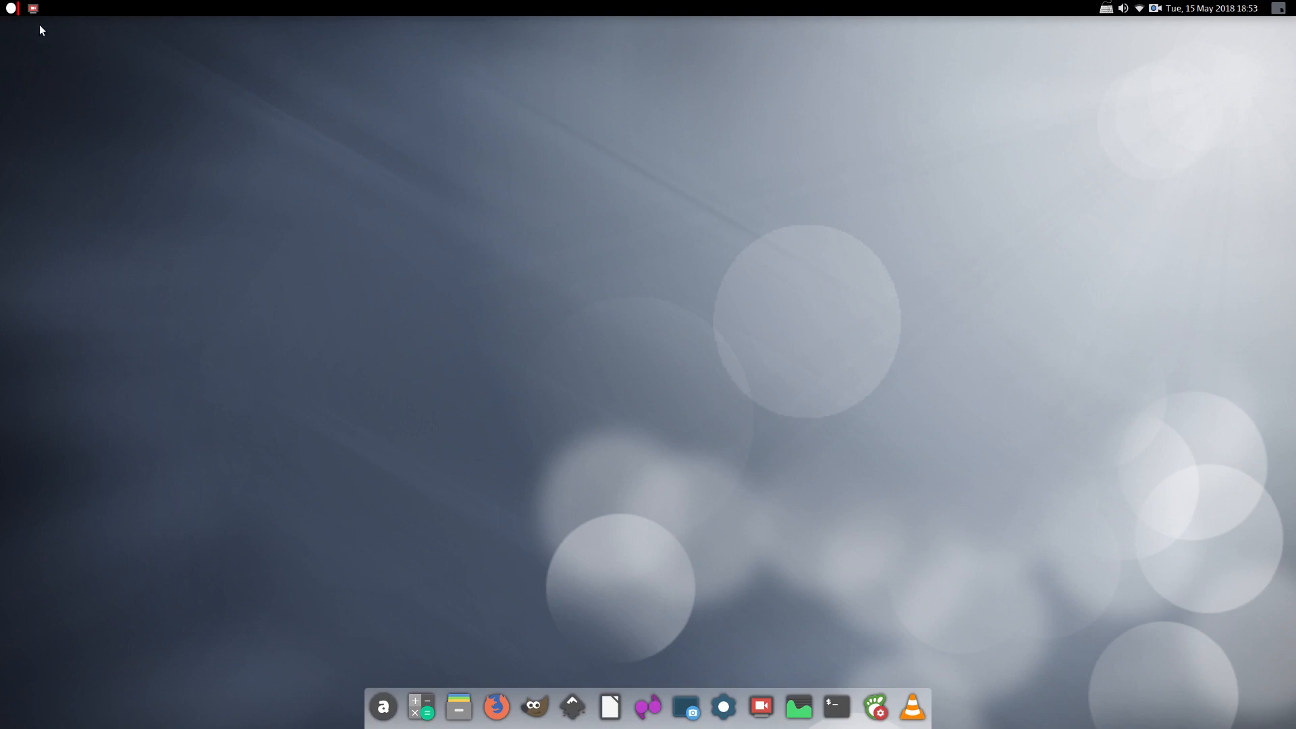
{"action": "left_click", "coordinate": [10, 7]}
Launch Software from the System Tools category of the Applications menu
{"action": "left_click", "coordinate": [10, 10]}
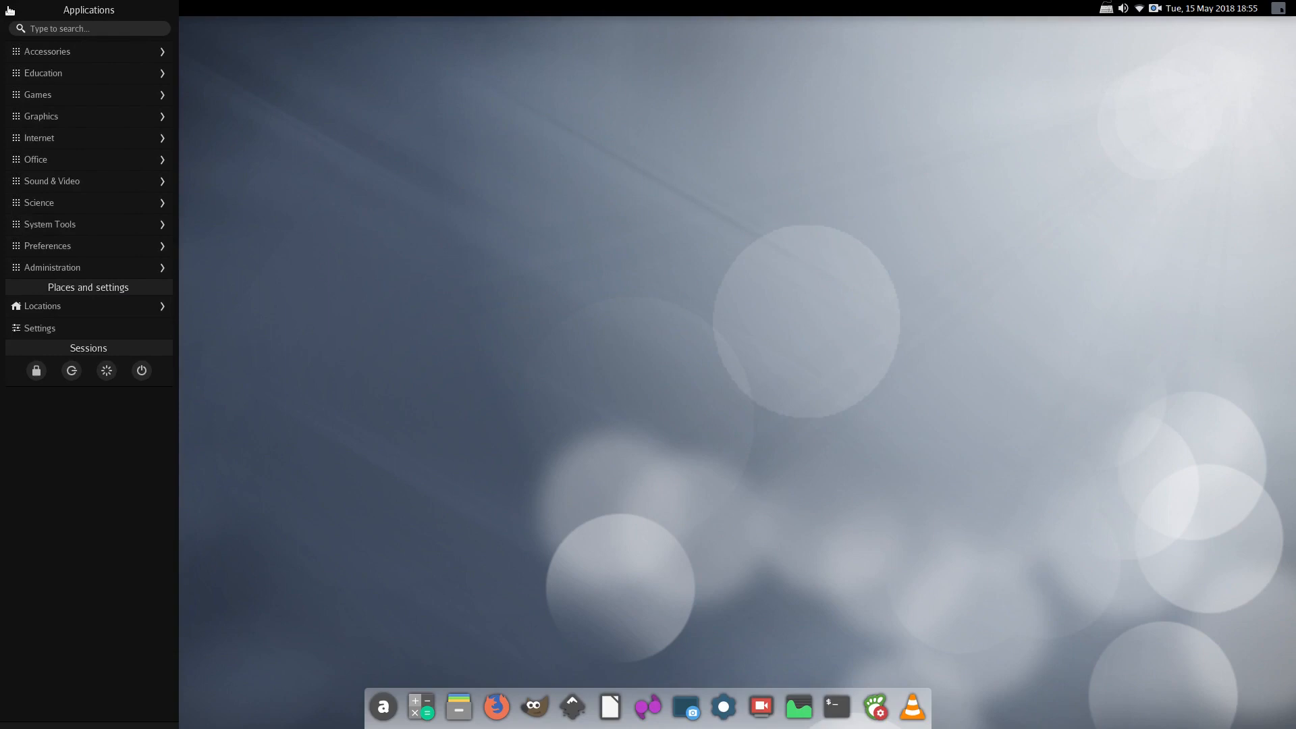
{"action": "left_click", "coordinate": [56, 223]}
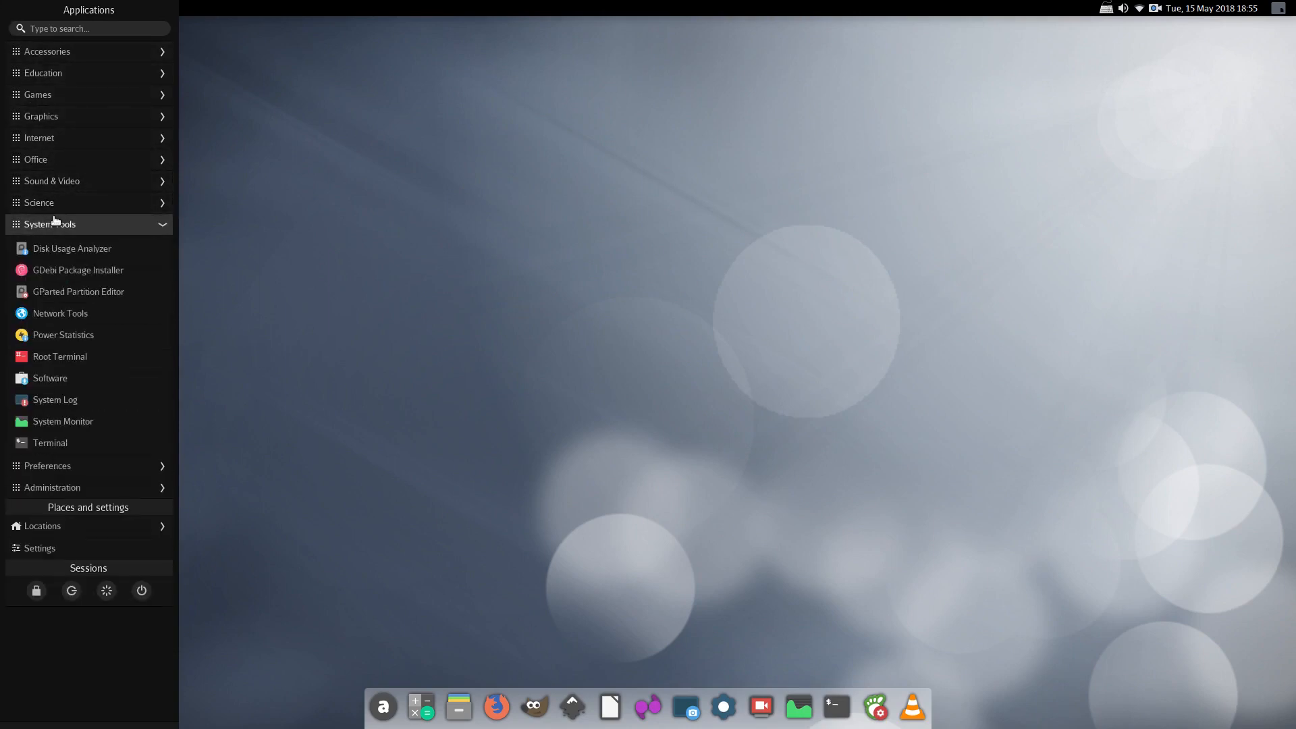
{"action": "left_click", "coordinate": [50, 378]}
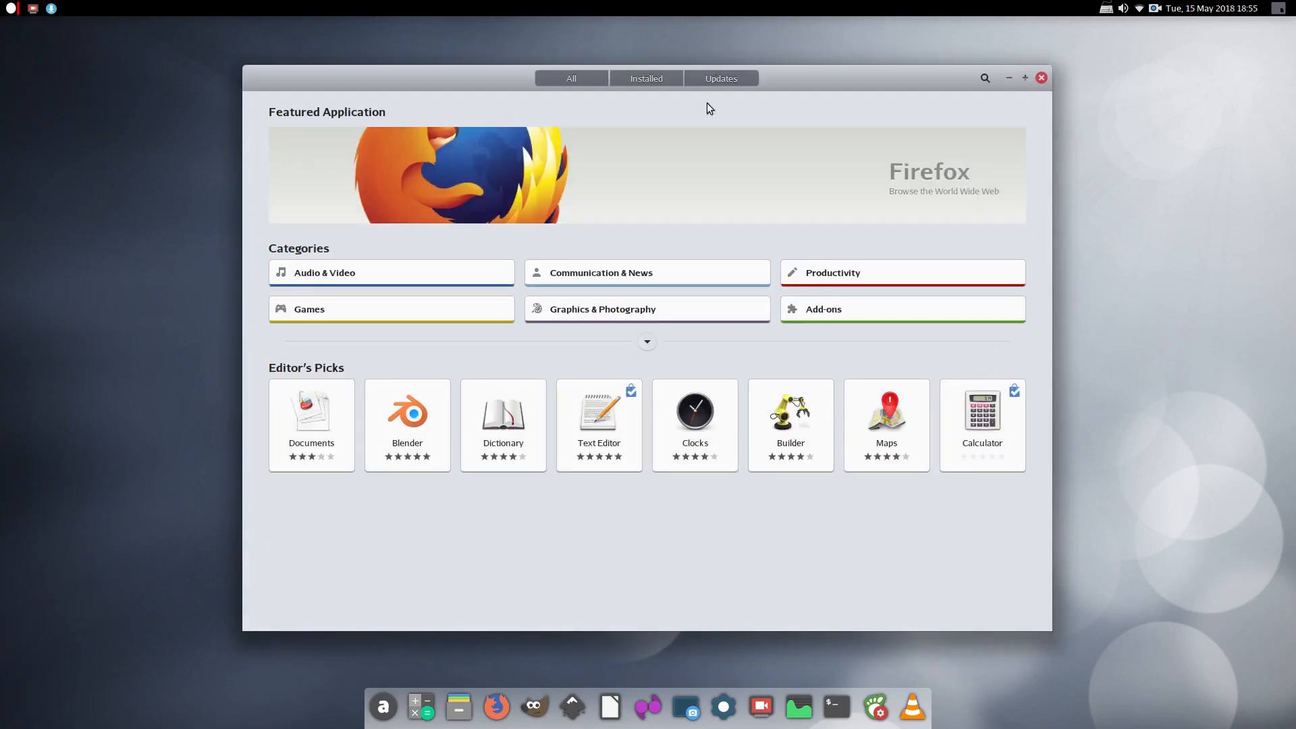
Check the Updates and Installed tabs, then return to the All page
{"action": "left_click", "coordinate": [715, 74]}
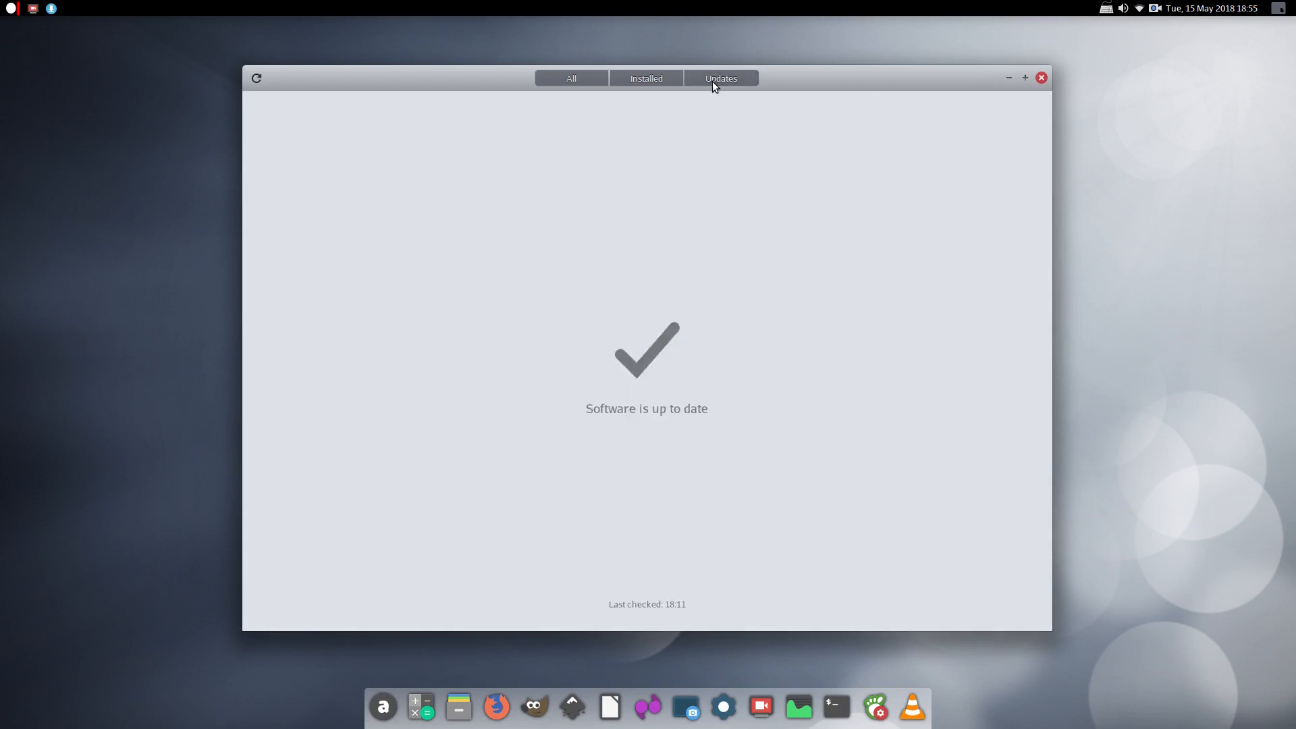
{"action": "left_click", "coordinate": [649, 75]}
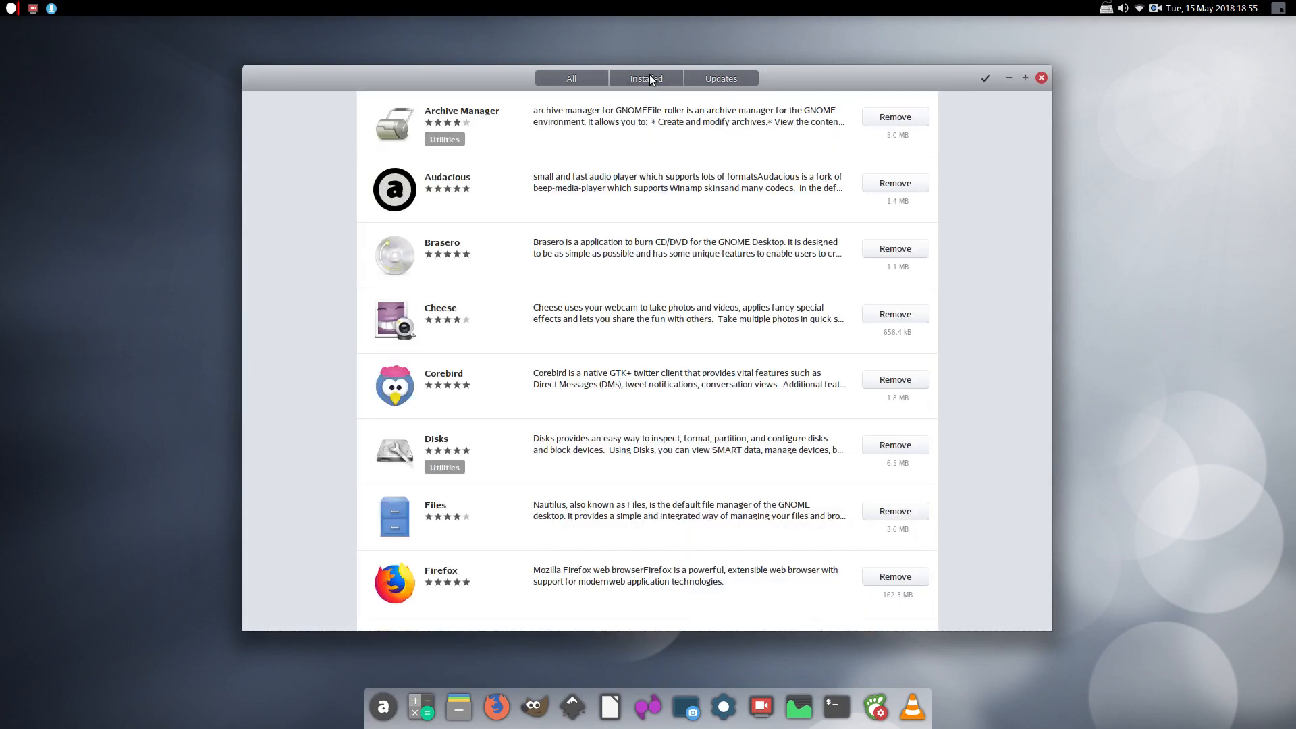
{"action": "scroll", "coordinate": [575, 339], "scroll_direction": "down", "scroll_amount": 5}
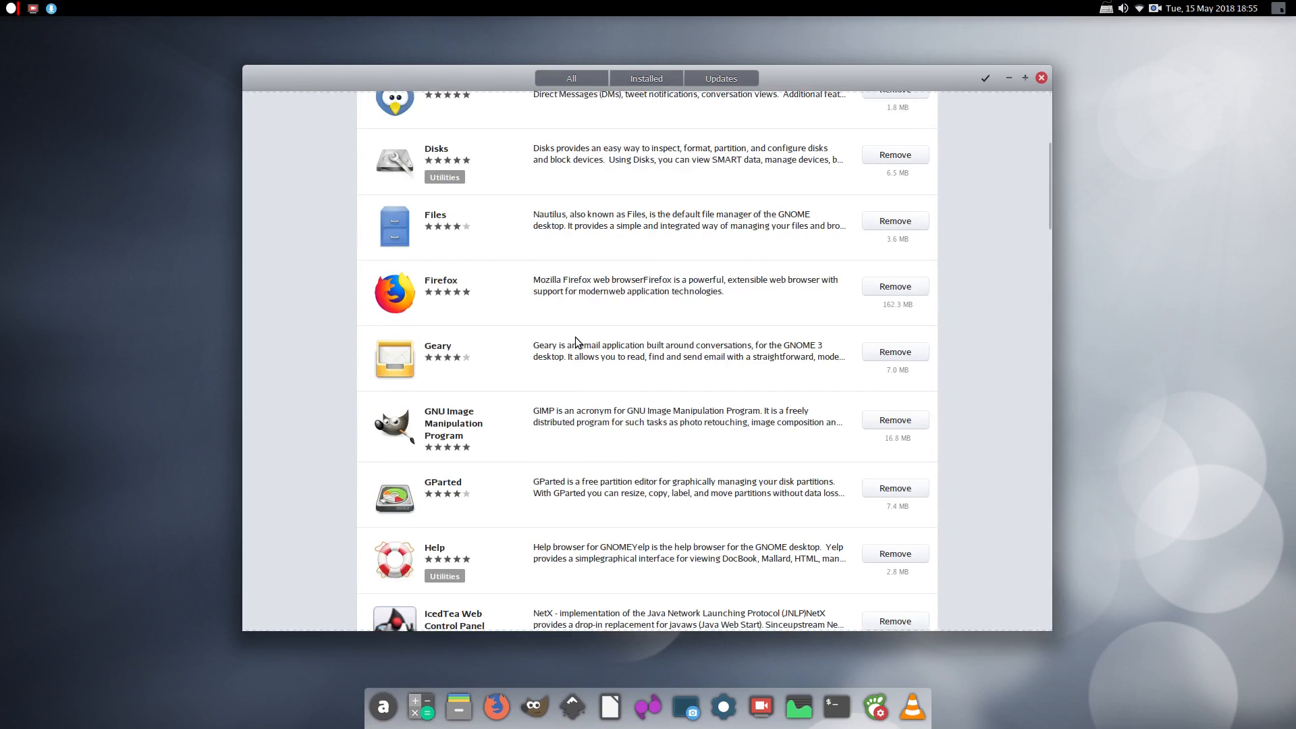
{"action": "scroll", "coordinate": [575, 340], "scroll_direction": "down", "scroll_amount": 20}
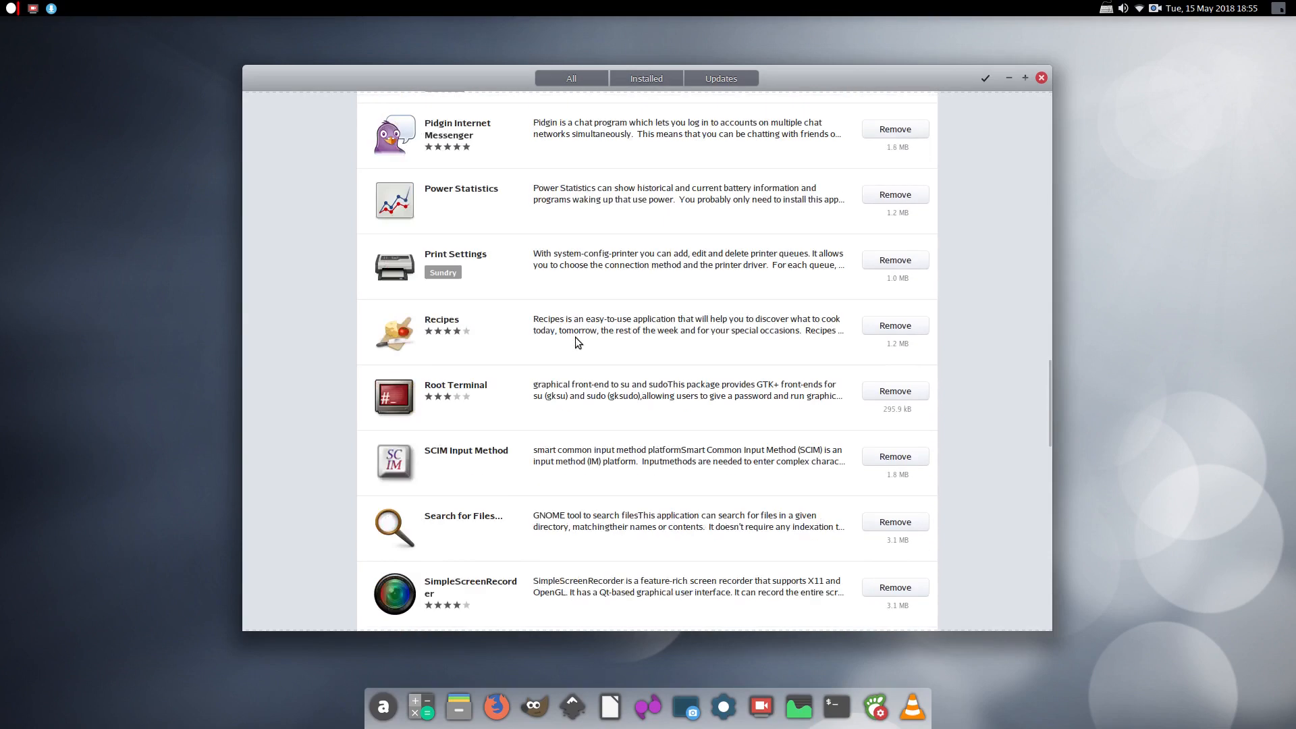
{"action": "left_click", "coordinate": [571, 79]}
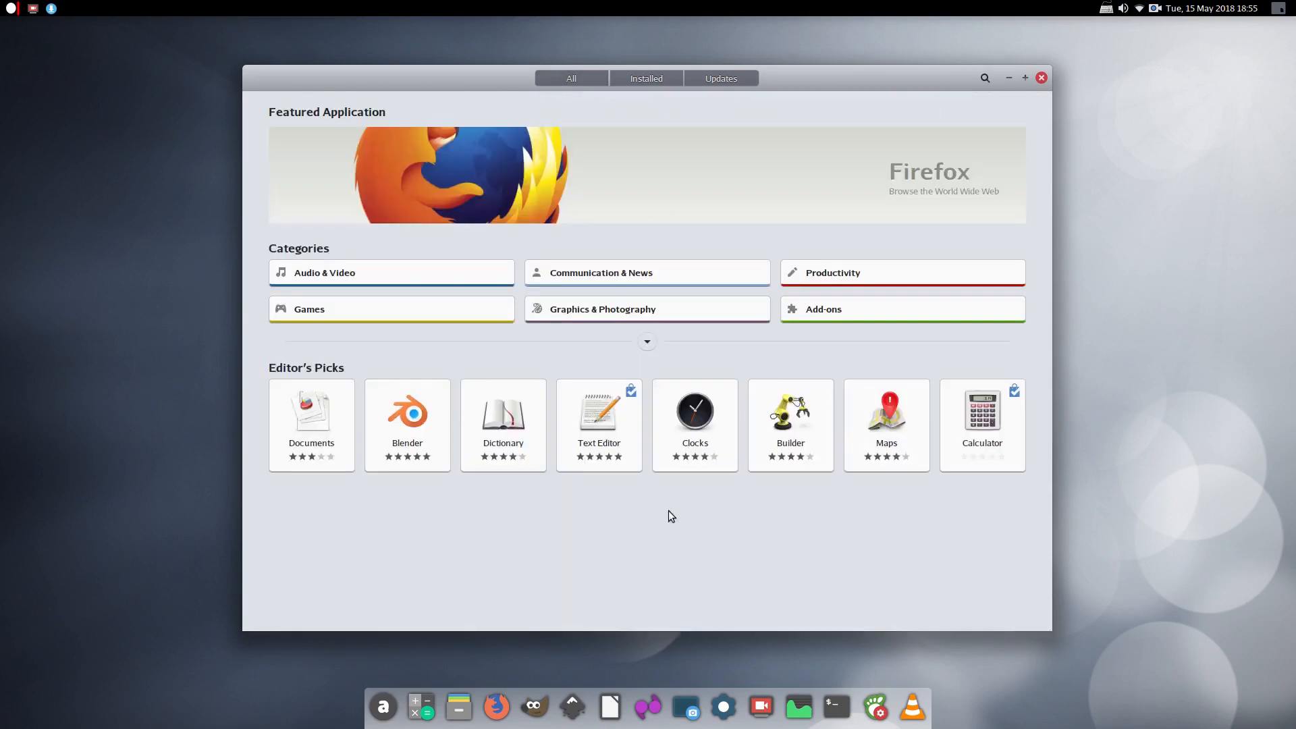
Browse Audio & Video, filtering by Audio Creation & Editing and Music Players, then go back
{"action": "left_click", "coordinate": [383, 281]}
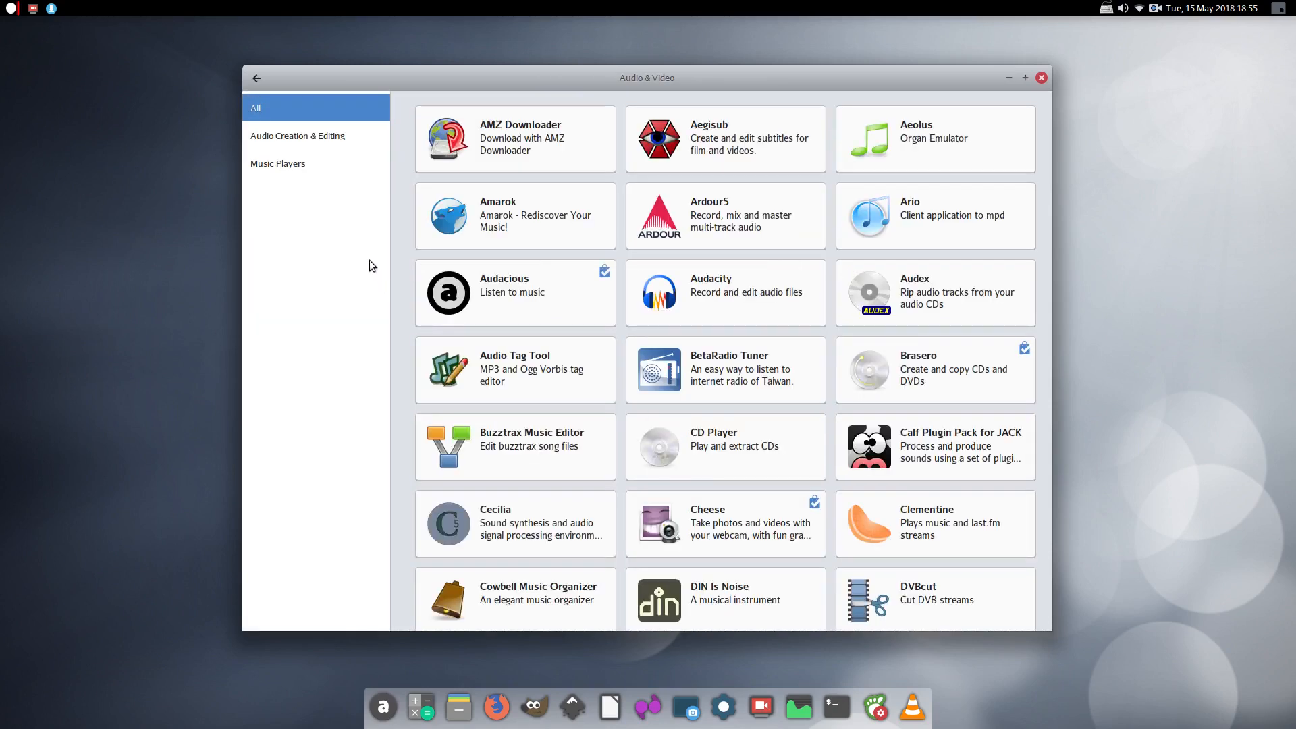
{"action": "left_click", "coordinate": [291, 140]}
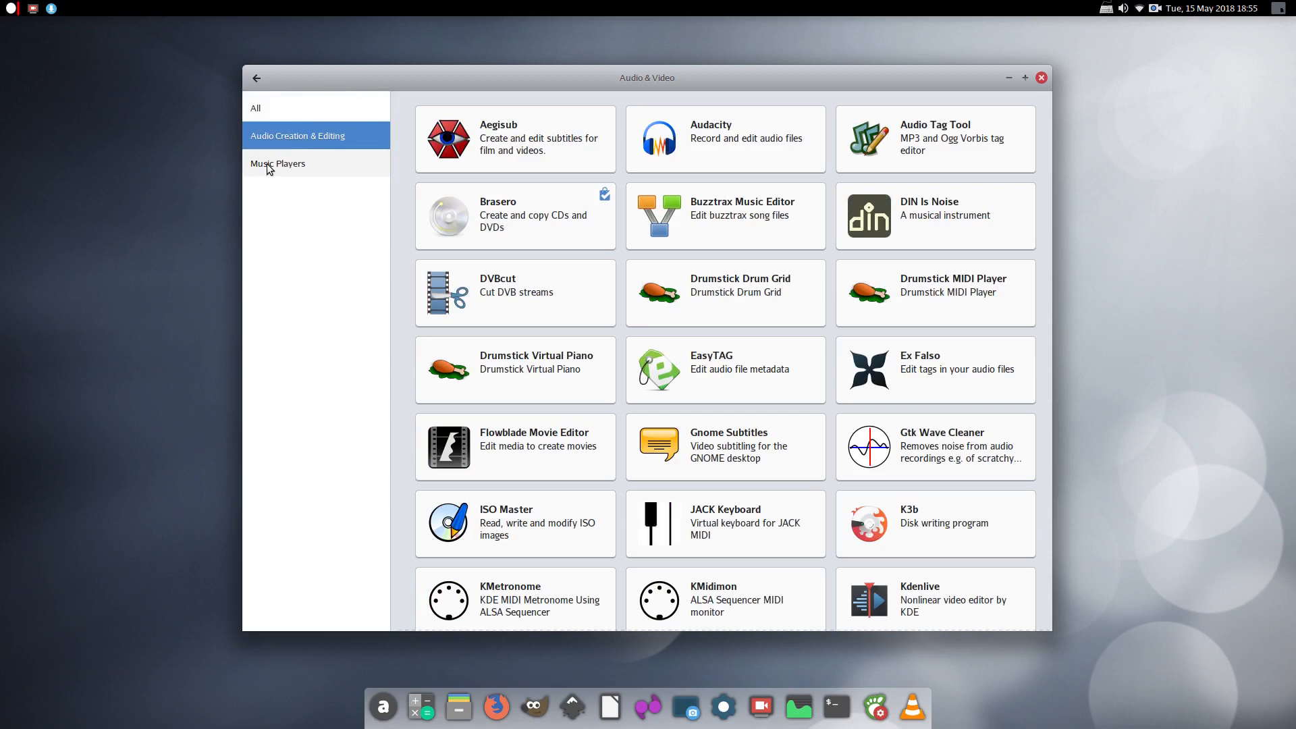
{"action": "left_click", "coordinate": [269, 166]}
{"action": "left_click", "coordinate": [255, 80]}
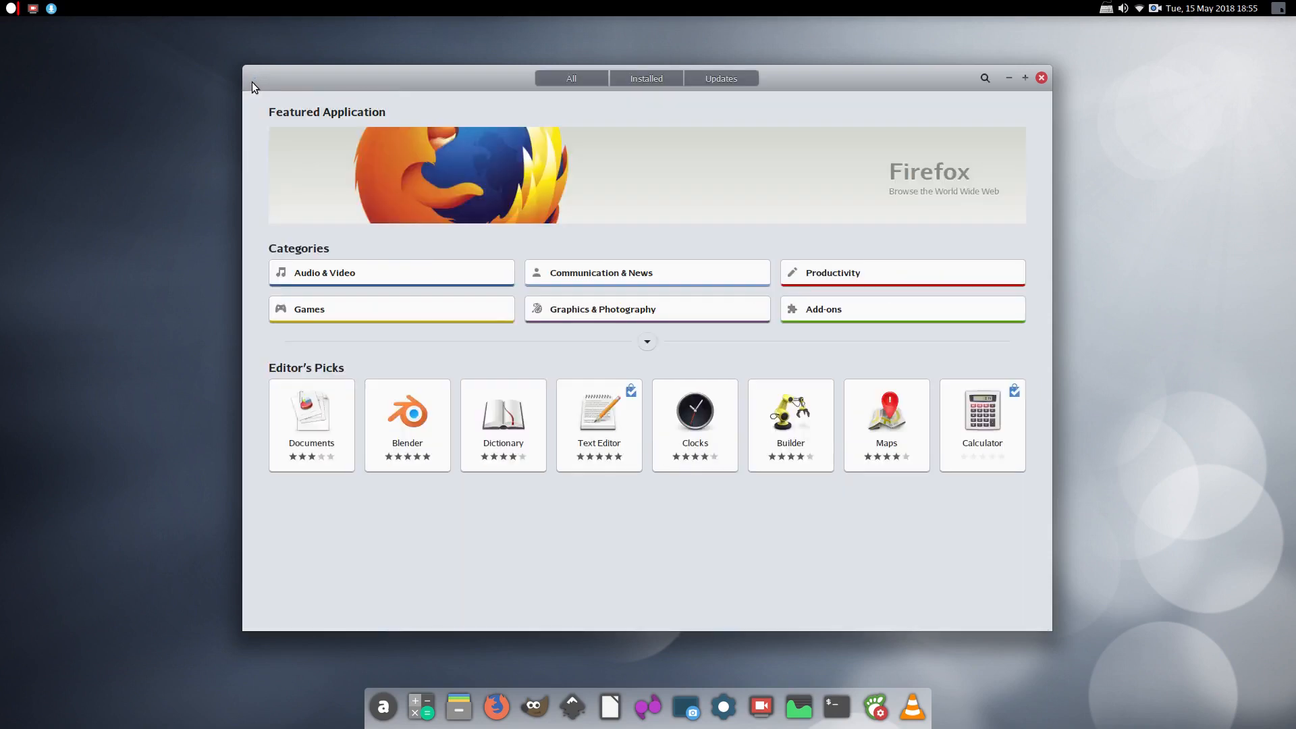
Browse Communication & News (Chat, News, Web Browsers), check Updates, then close Software
{"action": "left_click", "coordinate": [652, 282]}
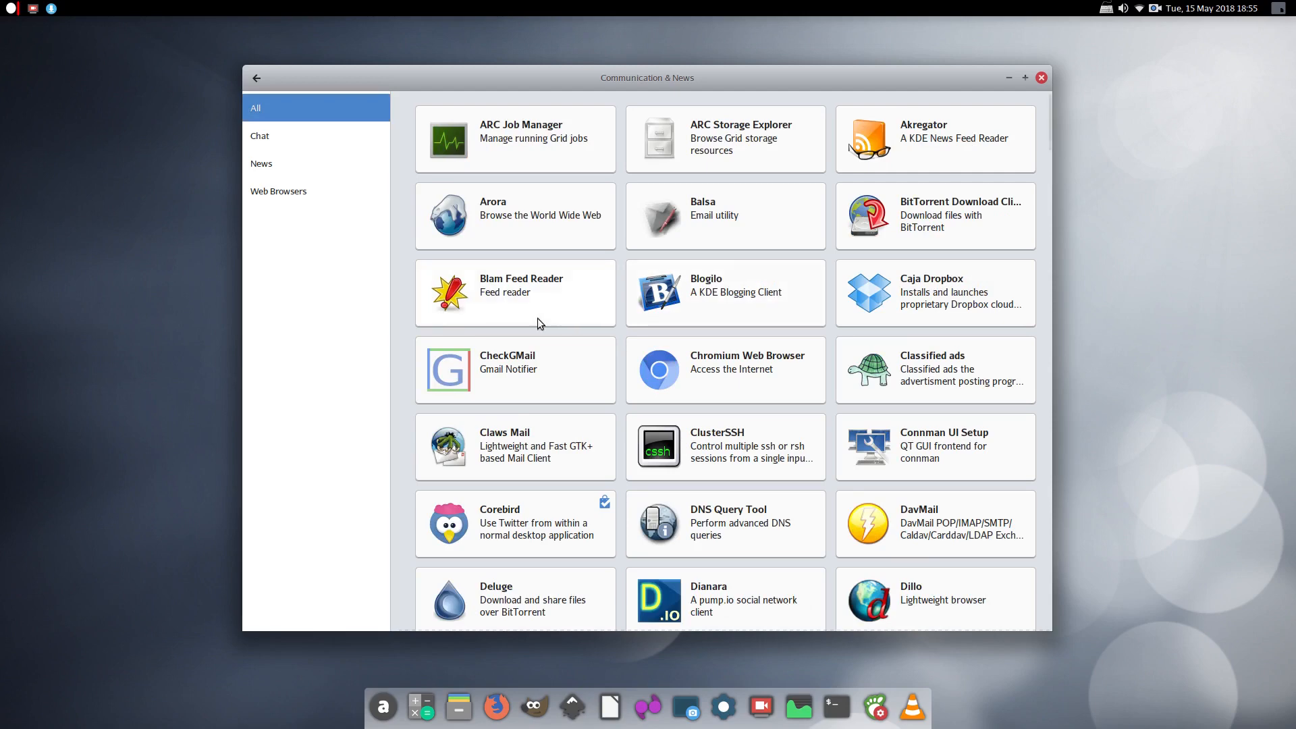
{"action": "scroll", "coordinate": [467, 375], "scroll_direction": "down", "scroll_amount": 10}
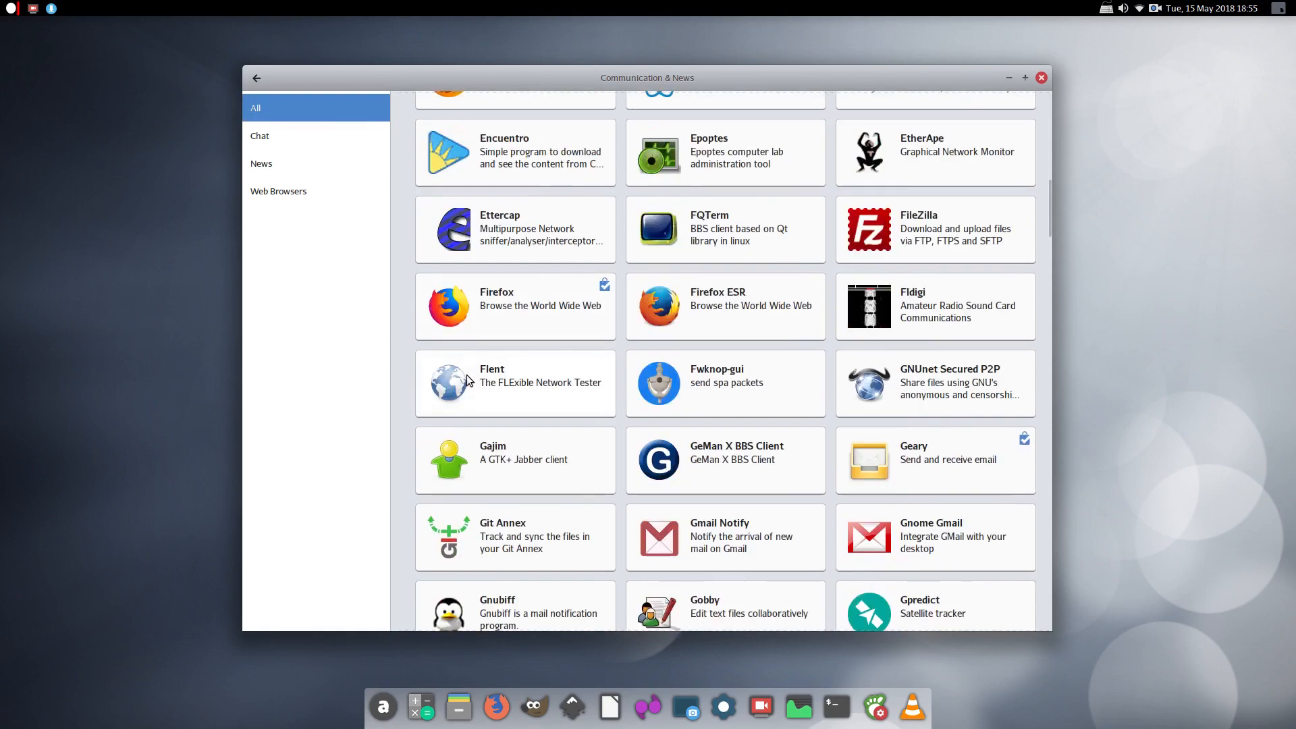
{"action": "scroll", "coordinate": [467, 374], "scroll_direction": "down", "scroll_amount": 10}
{"action": "scroll", "coordinate": [467, 375], "scroll_direction": "up", "scroll_amount": 6}
{"action": "scroll", "coordinate": [467, 374], "scroll_direction": "up", "scroll_amount": 5}
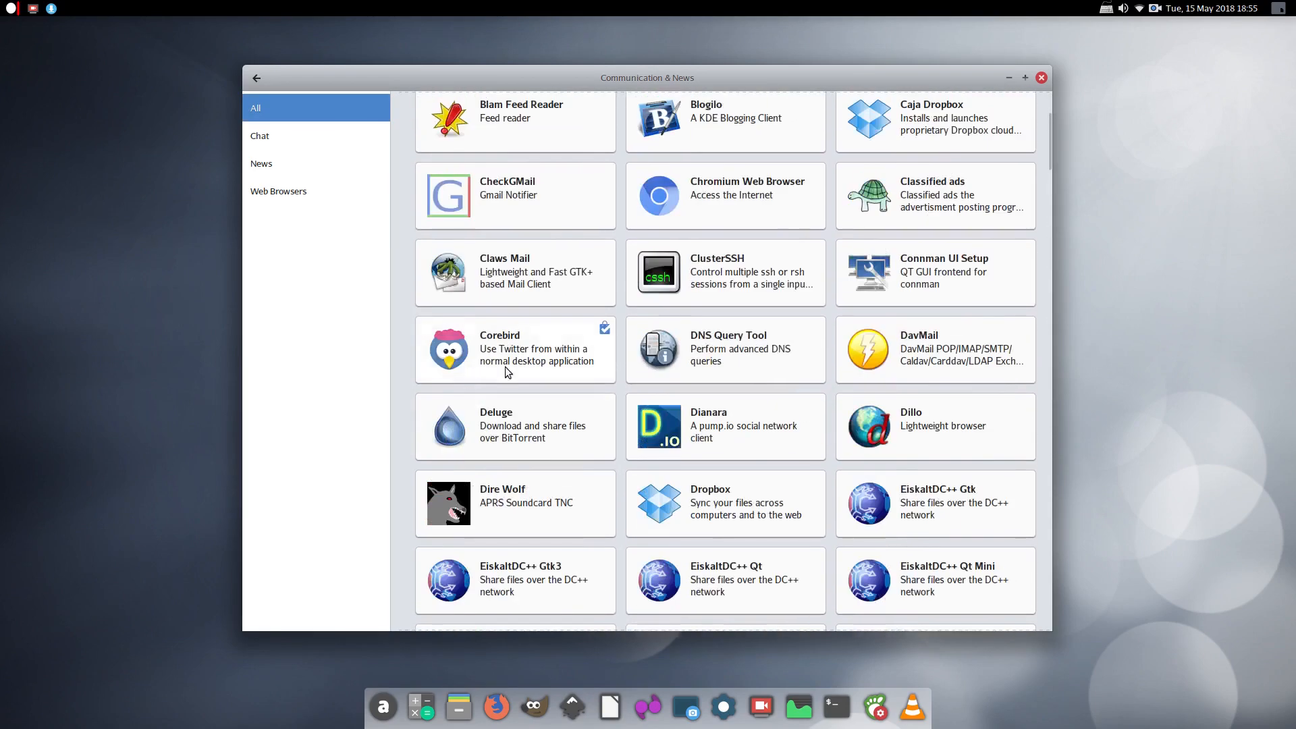
{"action": "left_click", "coordinate": [278, 138]}
{"action": "left_click", "coordinate": [271, 162]}
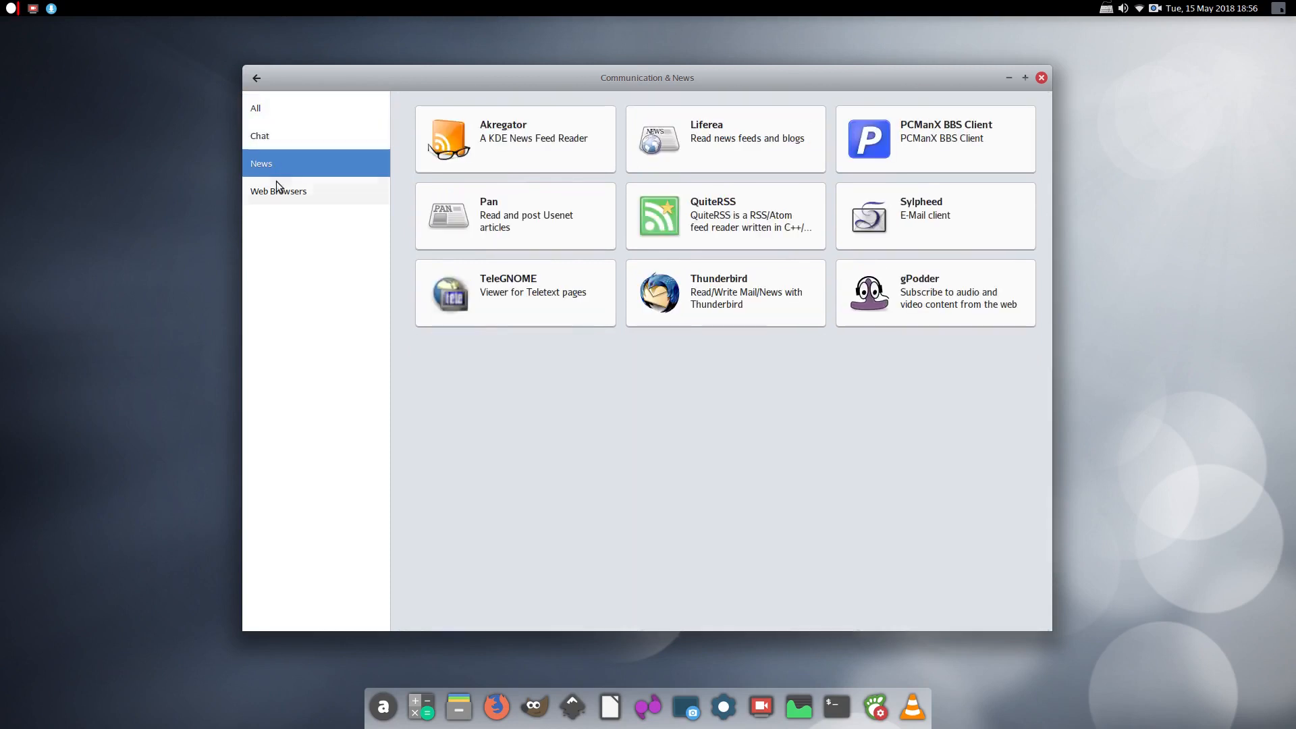
{"action": "left_click", "coordinate": [277, 191]}
{"action": "left_click", "coordinate": [256, 78]}
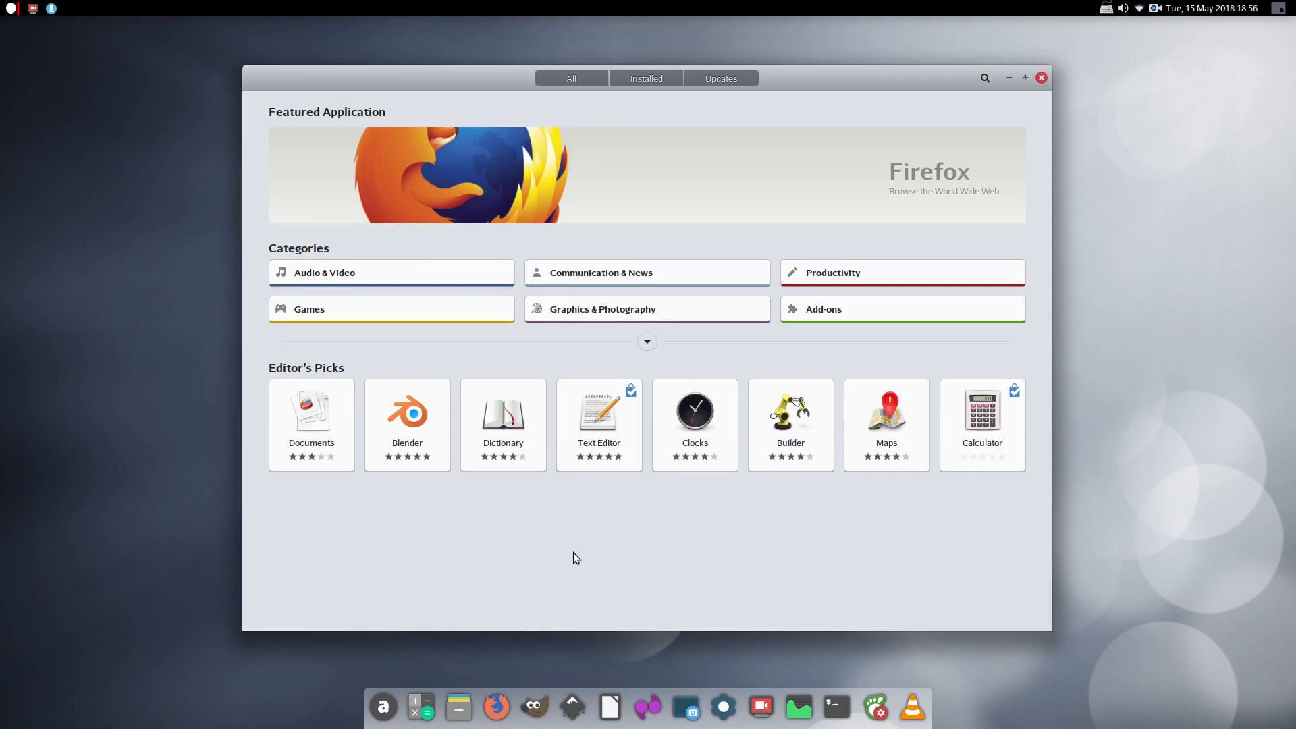
{"action": "left_click", "coordinate": [719, 80]}
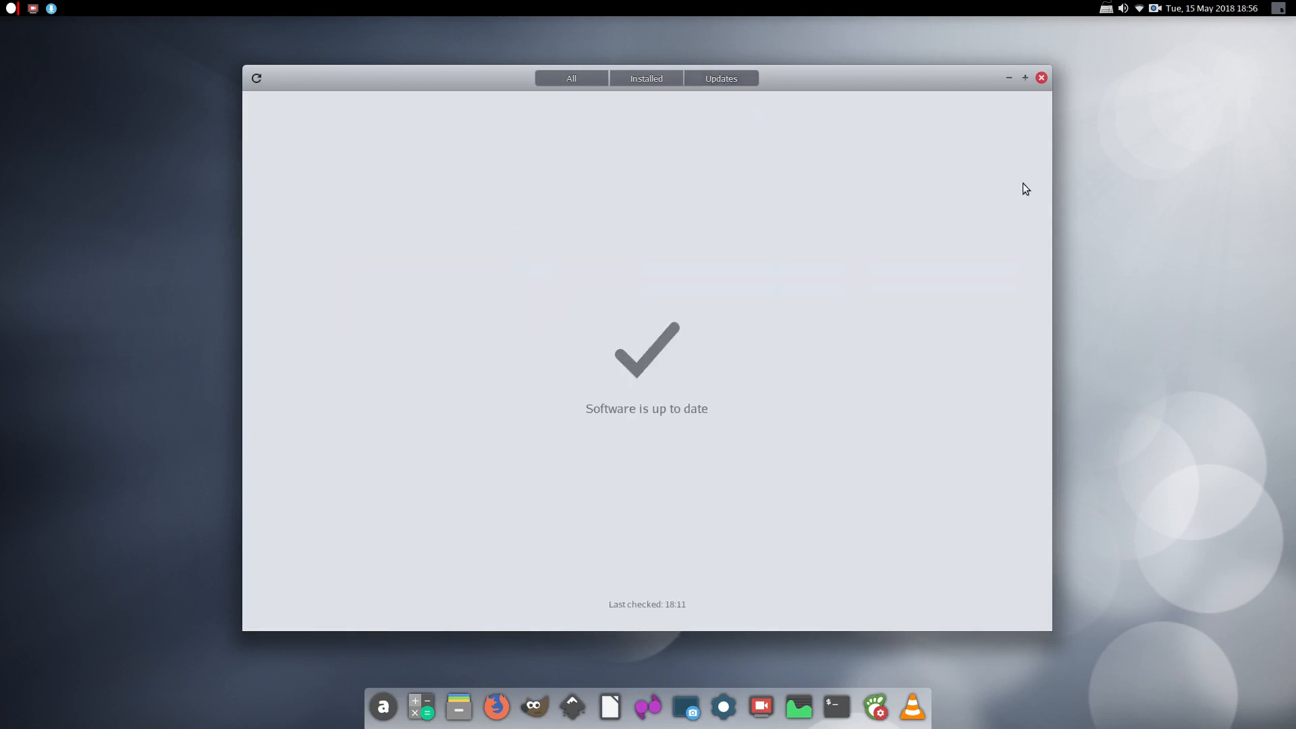
{"action": "left_click", "coordinate": [1041, 77]}
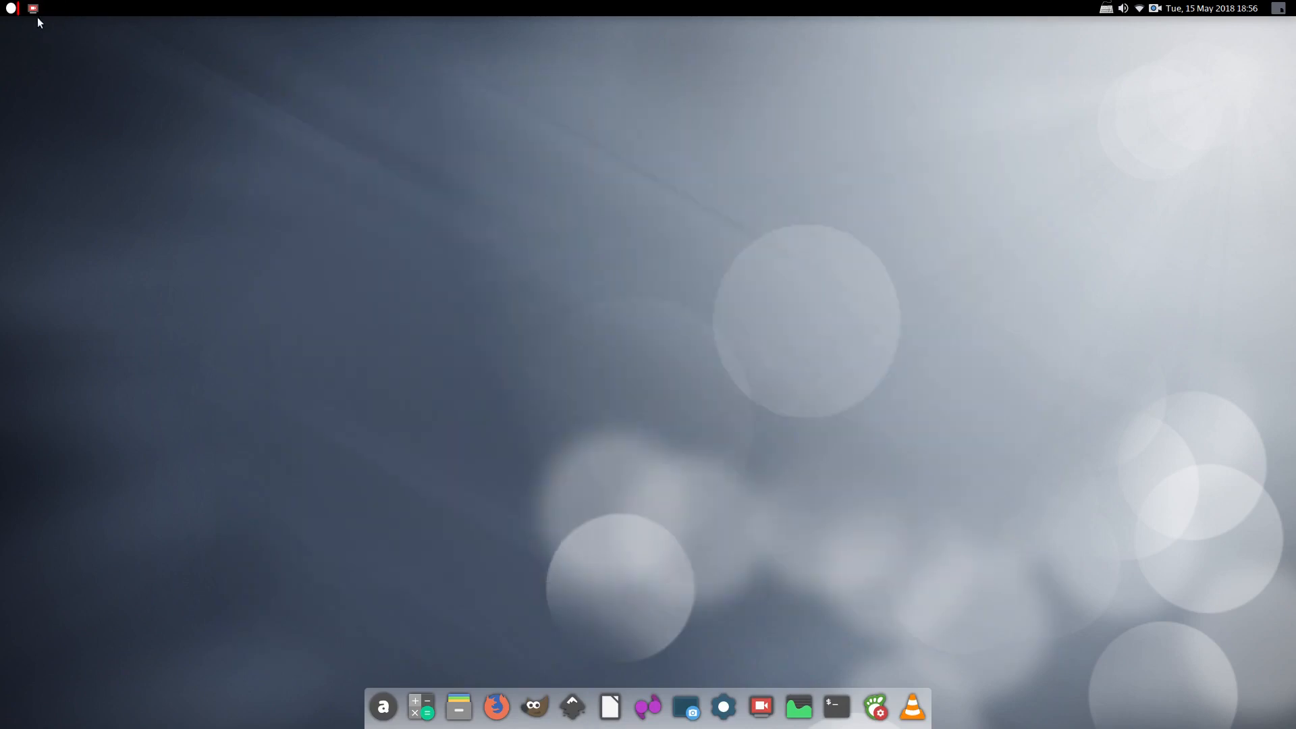
{"action": "left_click", "coordinate": [9, 12]}
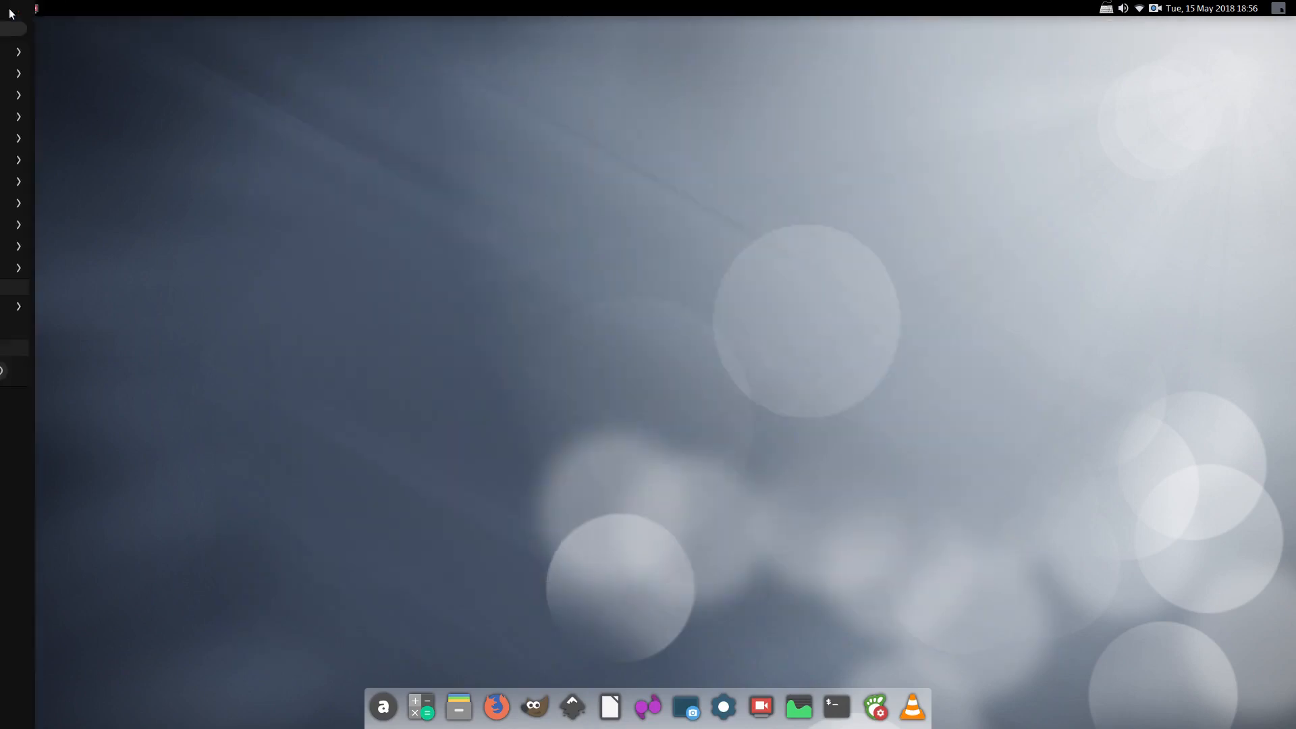
{"action": "type", "text": "updat"}
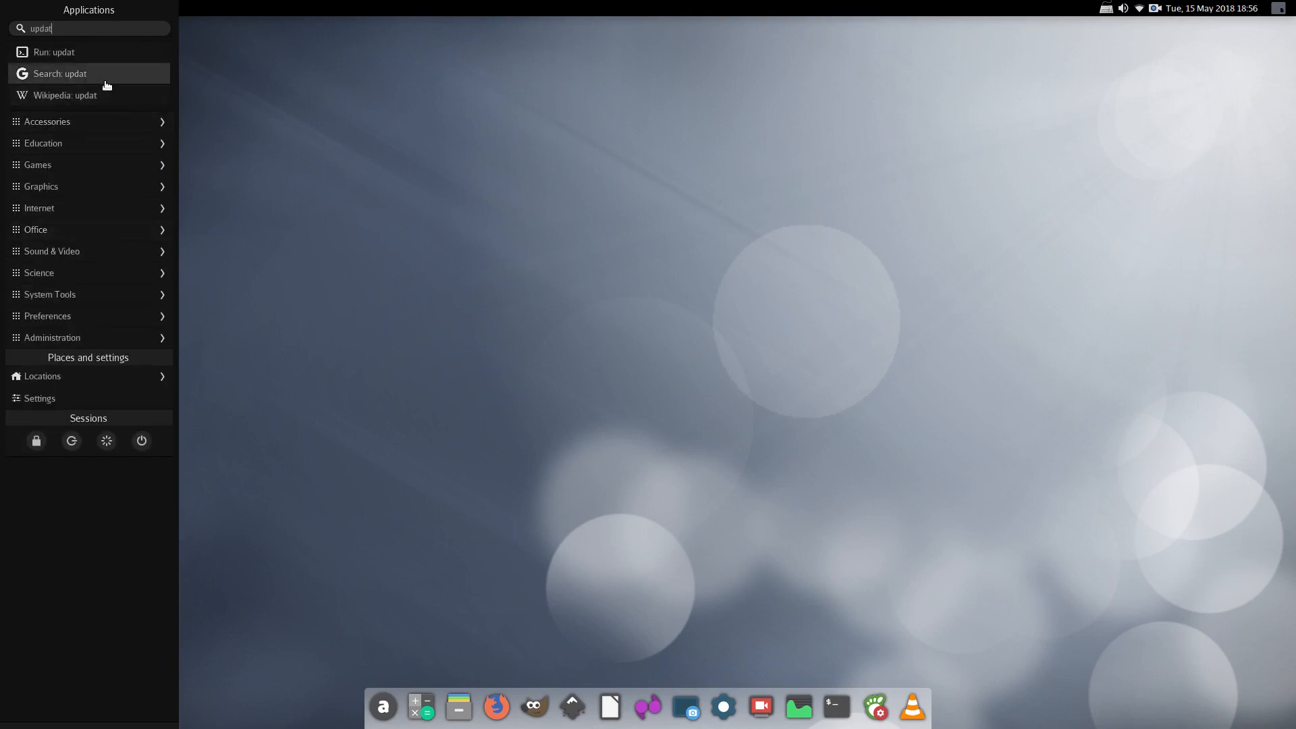
{"action": "left_click", "coordinate": [312, 161]}
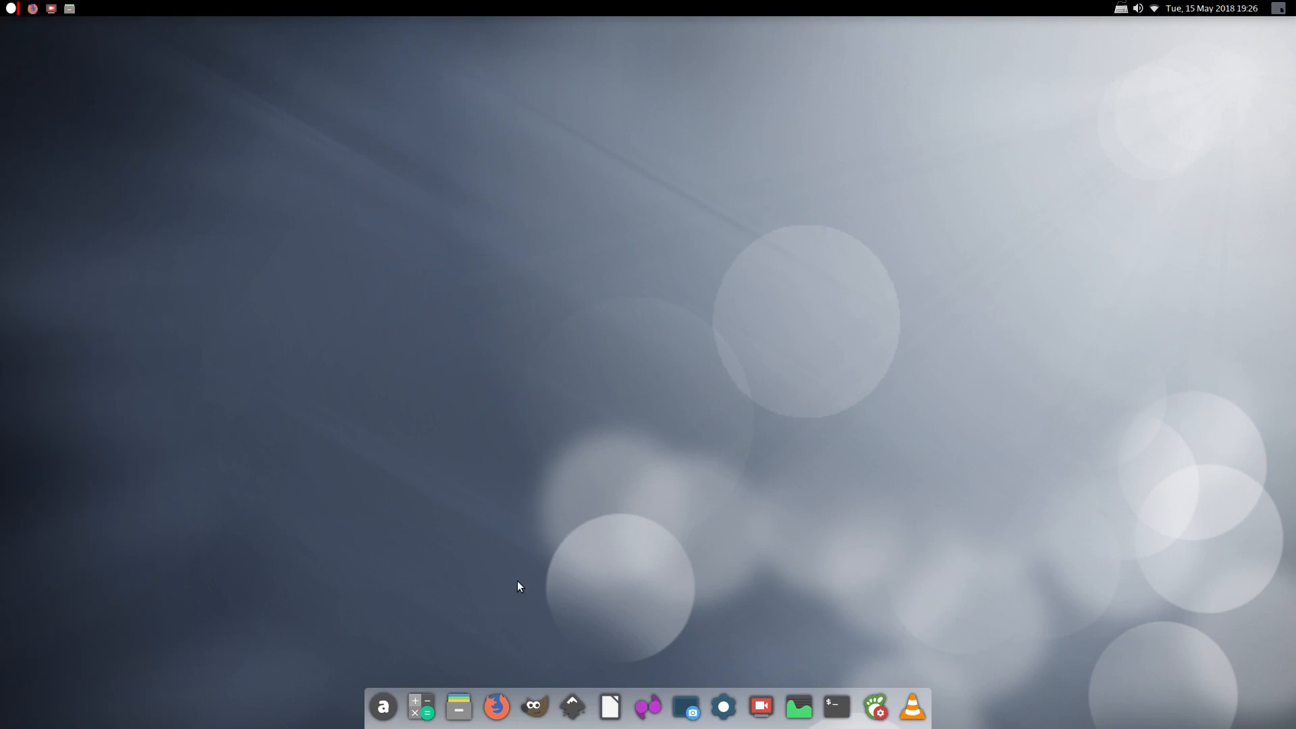
Search Google for 'flatpak' in a new Firefox window and open flatpak.org
{"action": "left_click", "coordinate": [496, 706]}
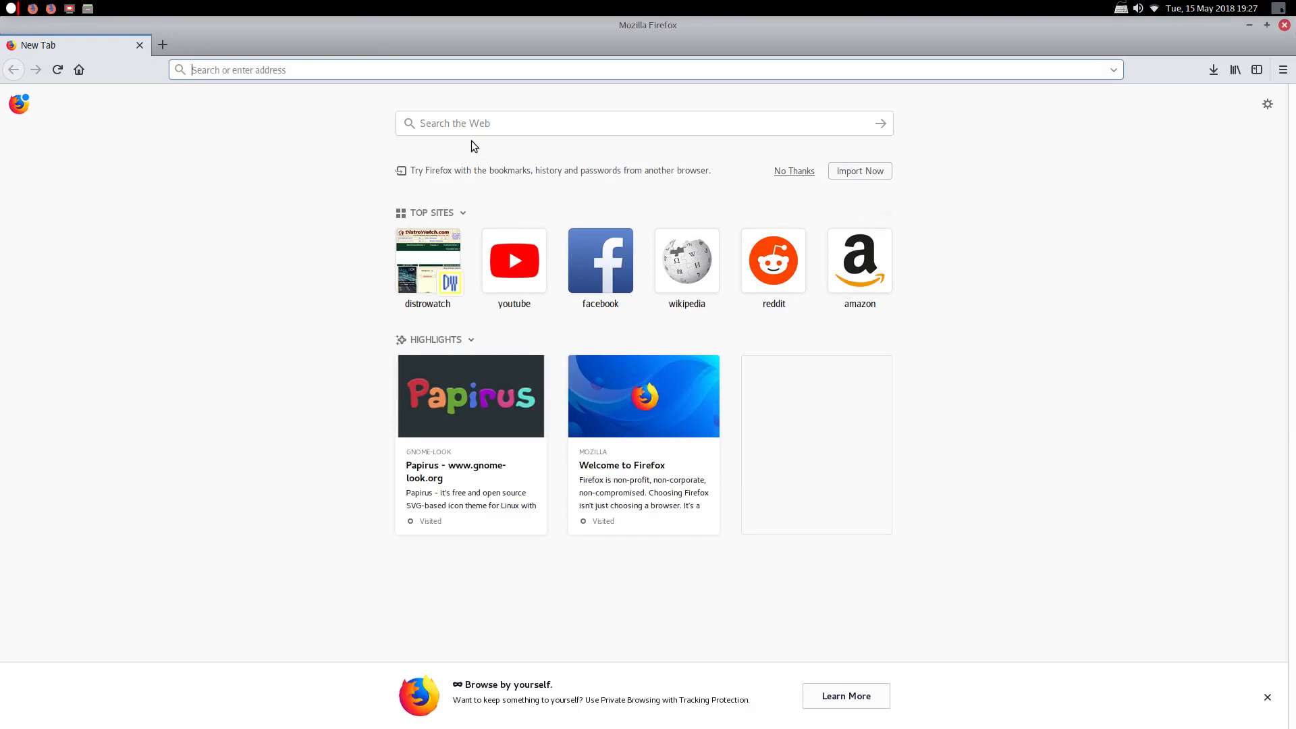
{"action": "left_click", "coordinate": [464, 124]}
{"action": "type", "text": "f"}
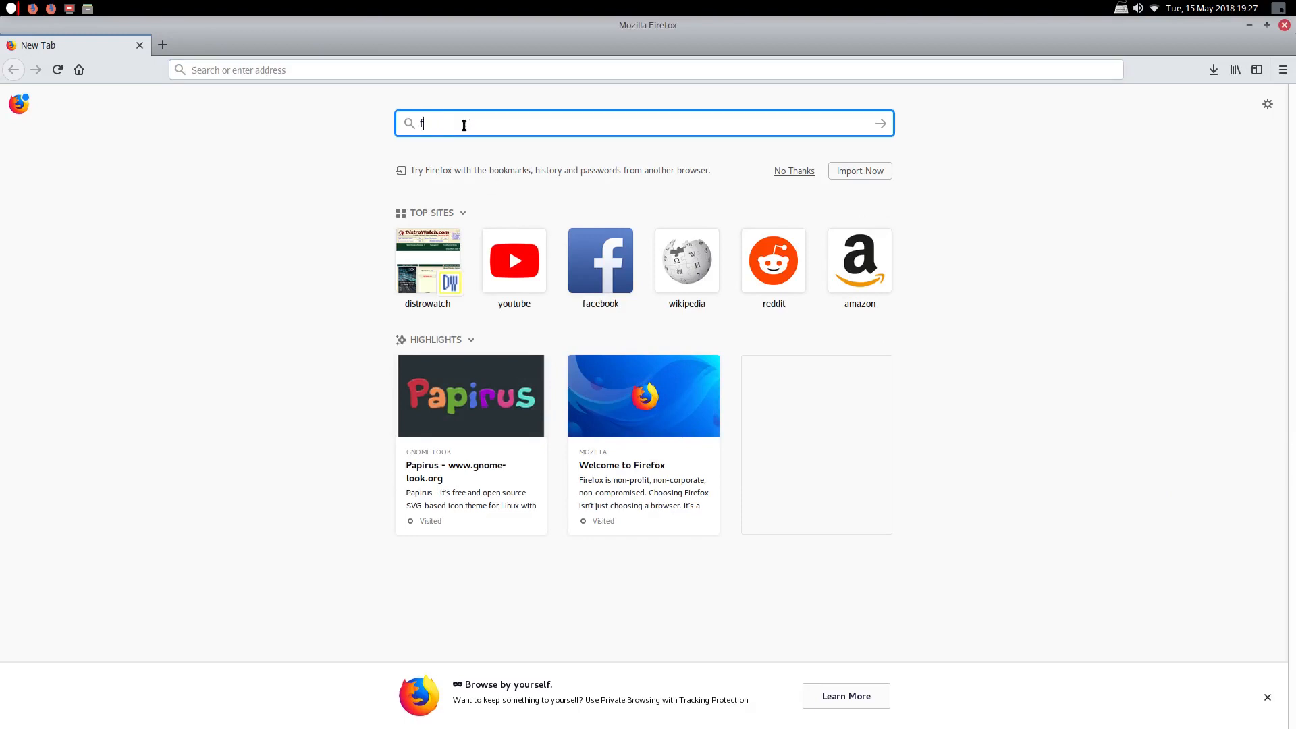
{"action": "type", "text": "latpak"}
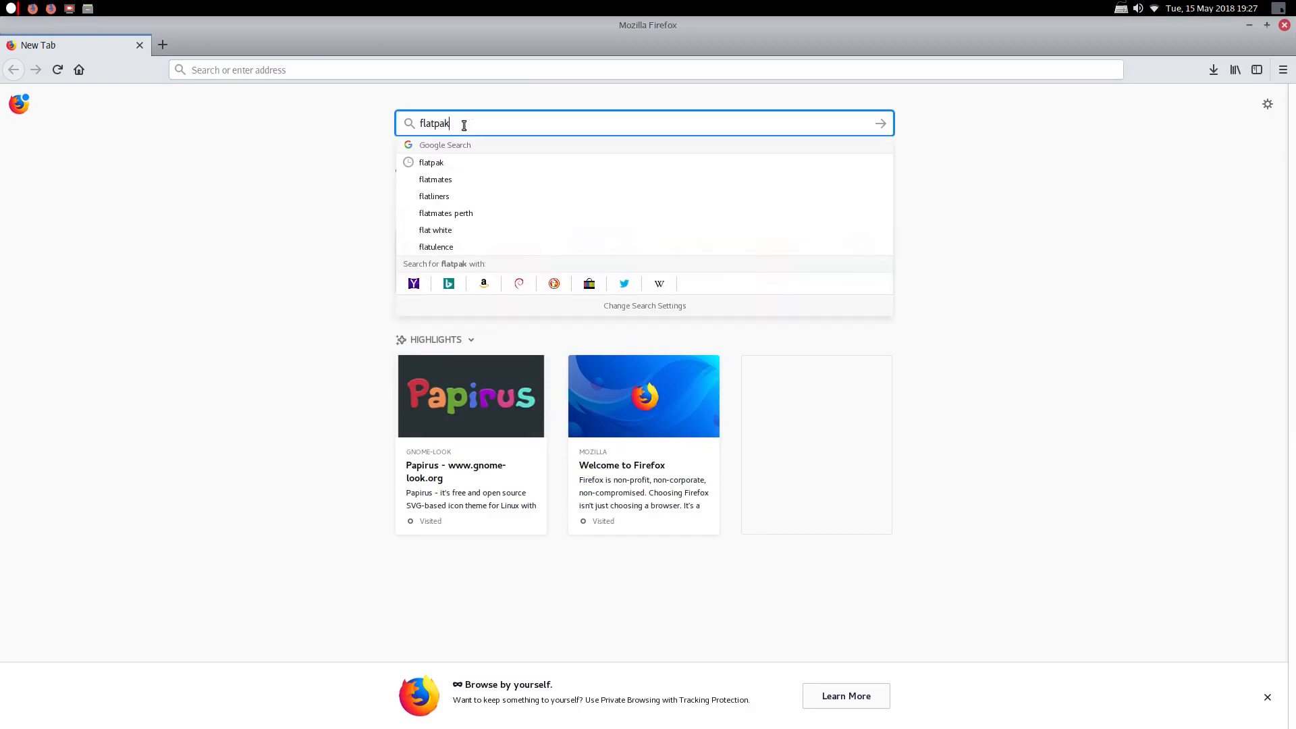
{"action": "key", "text": "Return"}
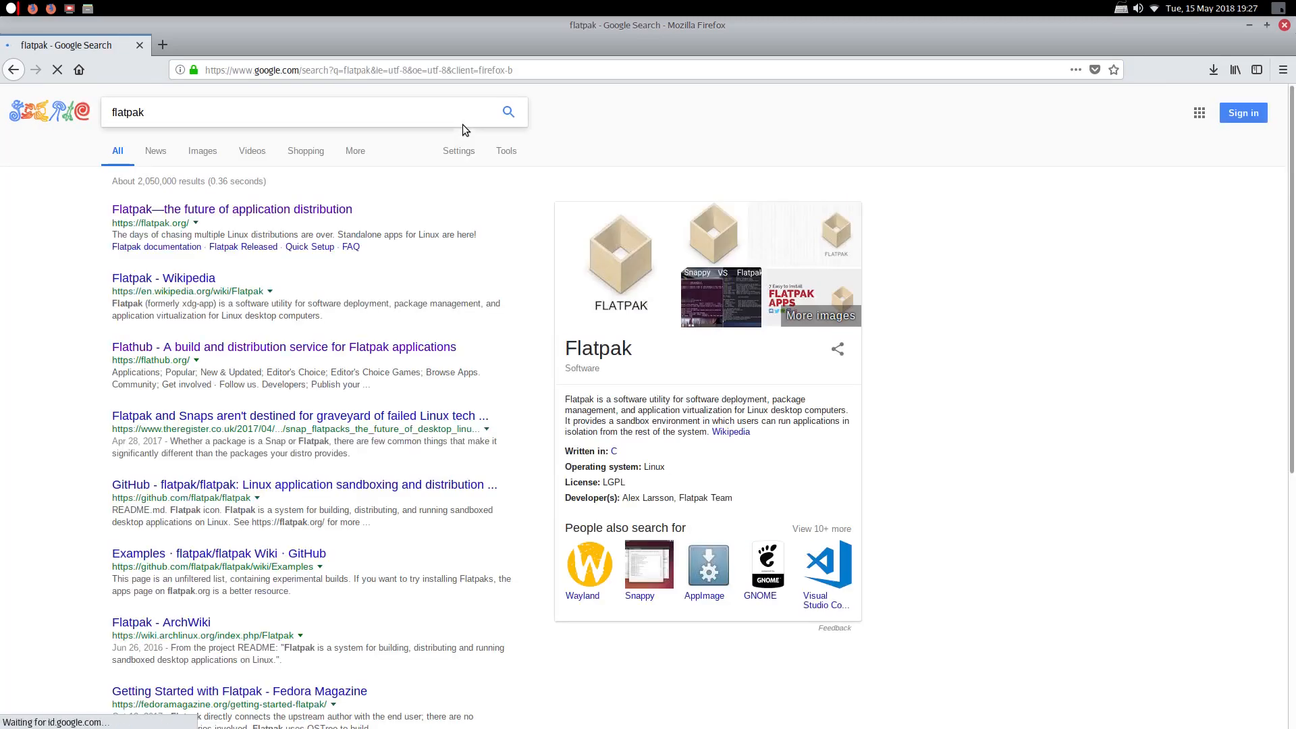
{"action": "left_click", "coordinate": [256, 210]}
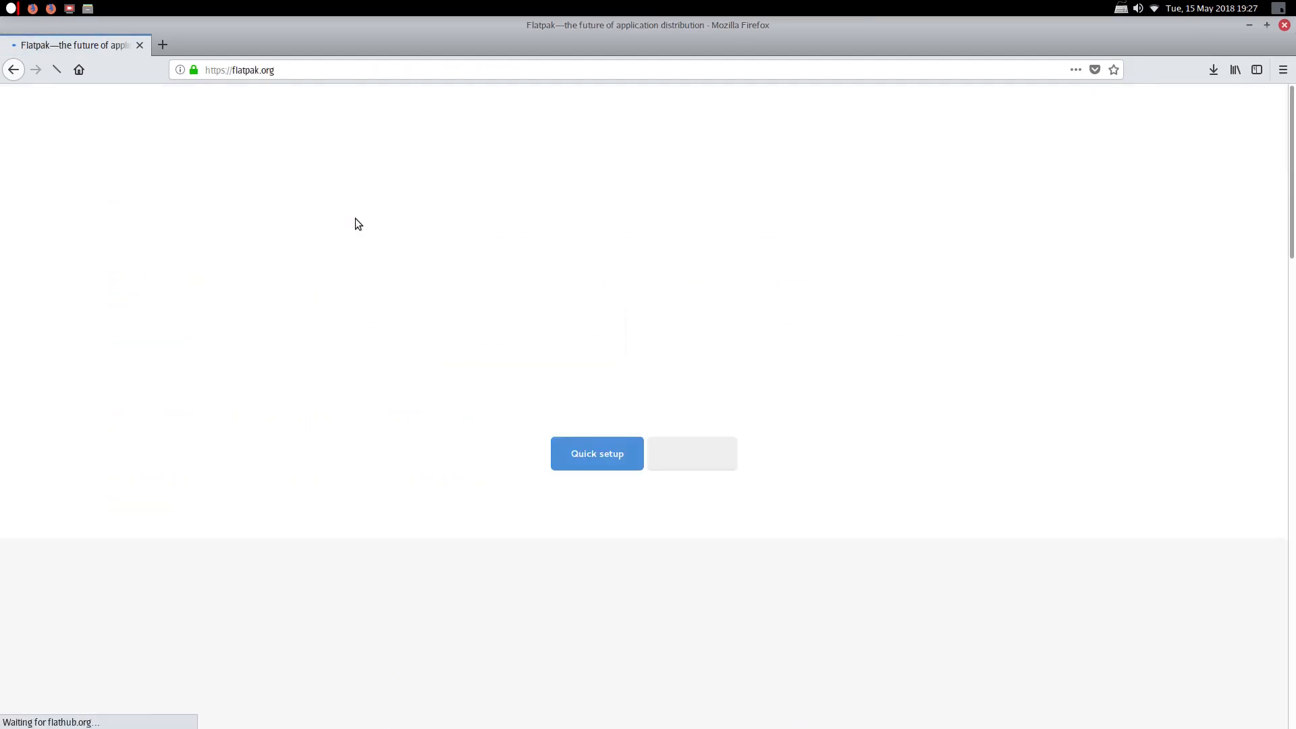
Go to Flathub and browse its home page, including the Editor's Choice Games list
{"action": "left_click", "coordinate": [656, 445]}
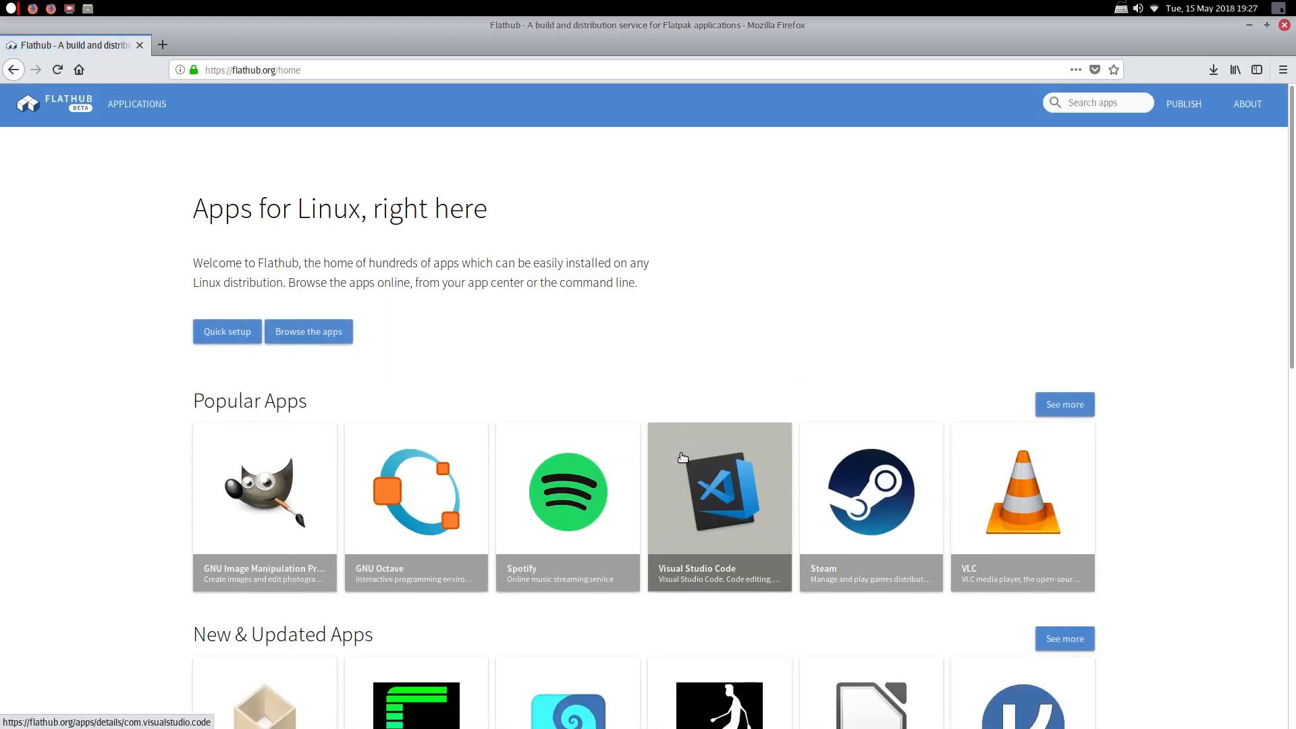
{"action": "scroll", "coordinate": [698, 440], "scroll_direction": "down", "scroll_amount": 4}
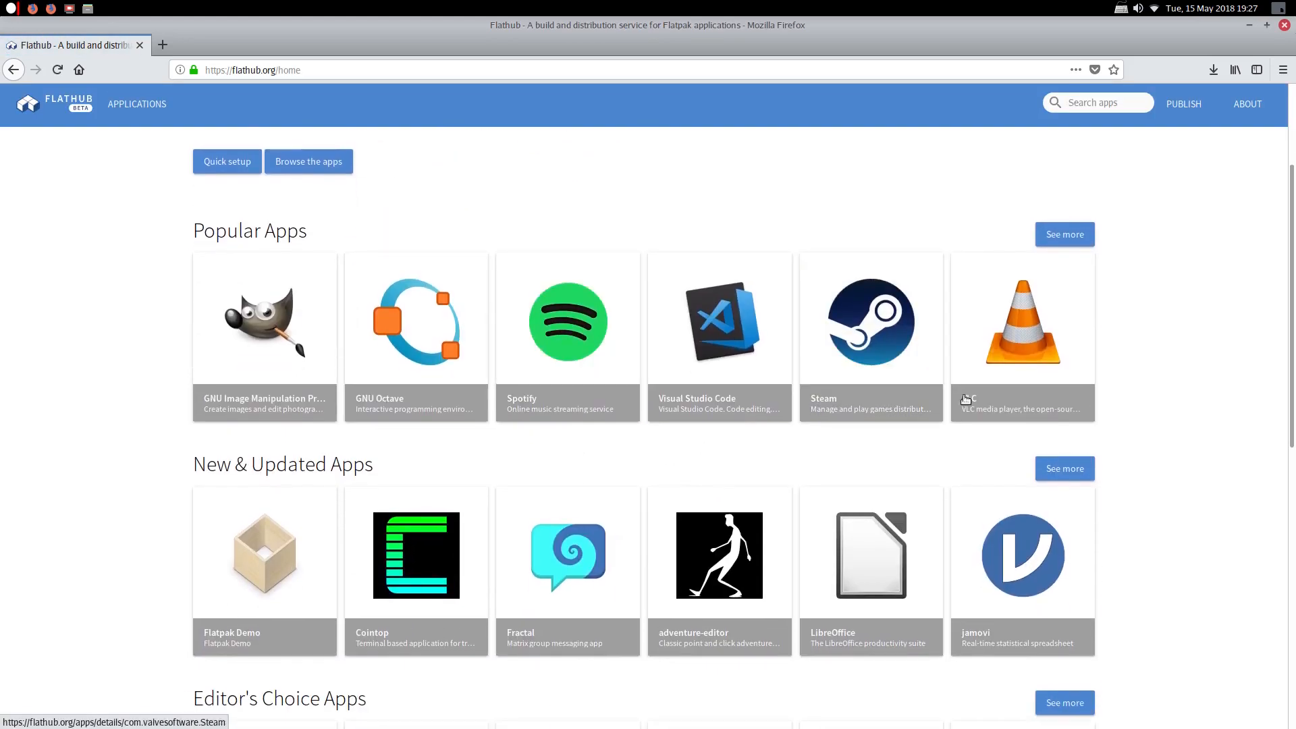
{"action": "scroll", "coordinate": [983, 432], "scroll_direction": "down", "scroll_amount": 8}
{"action": "scroll", "coordinate": [985, 437], "scroll_direction": "down", "scroll_amount": 3}
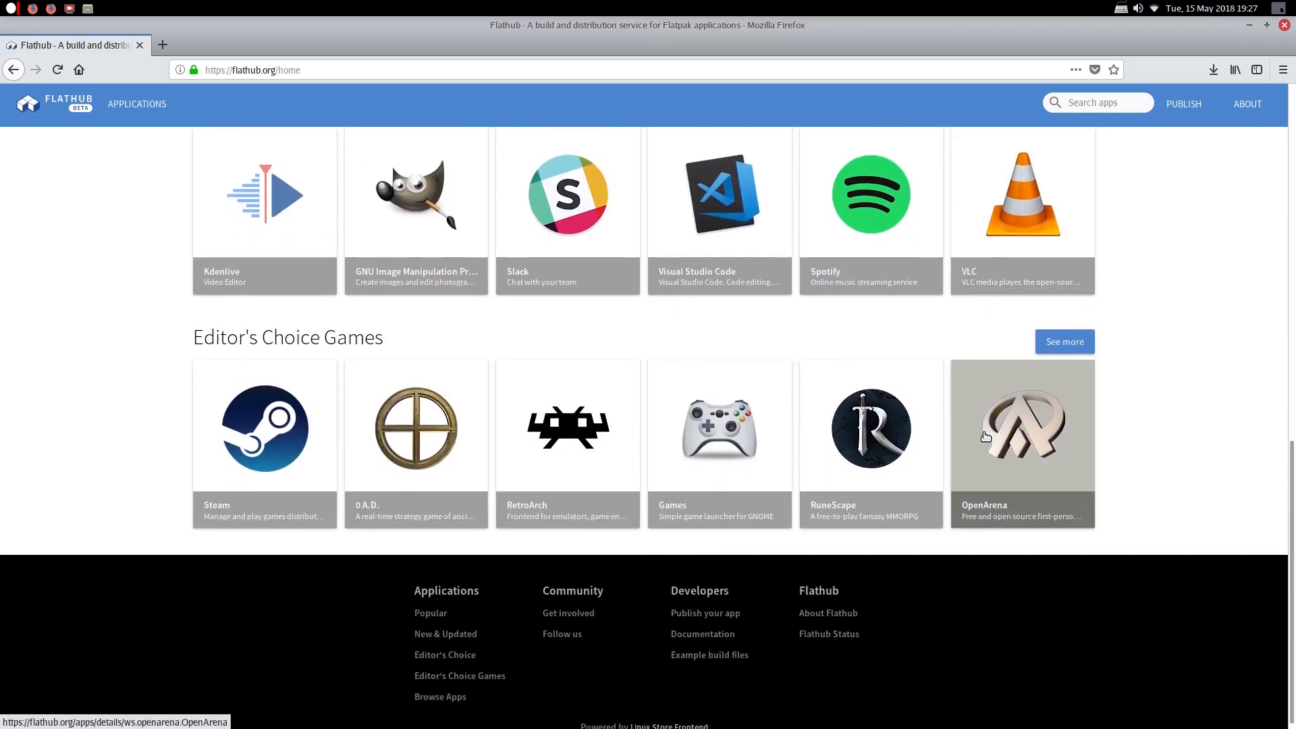
{"action": "left_click", "coordinate": [1074, 343]}
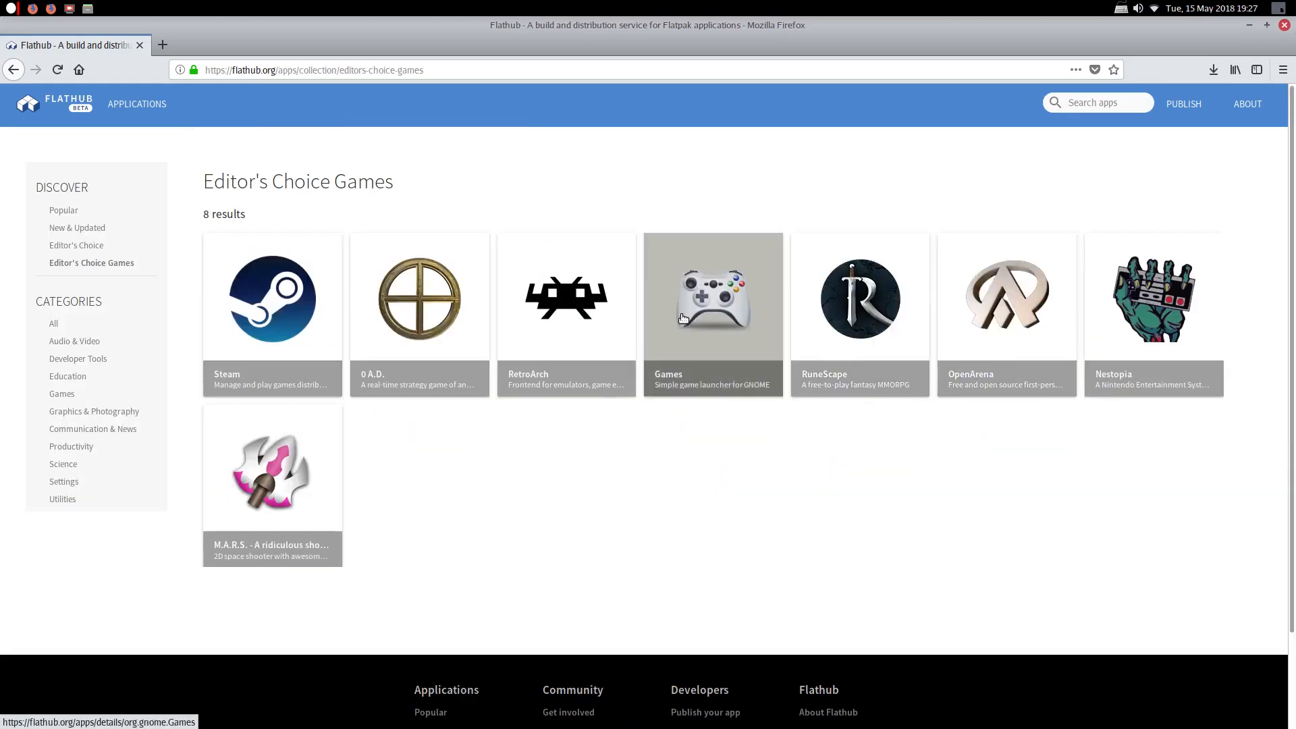
{"action": "left_click", "coordinate": [13, 70]}
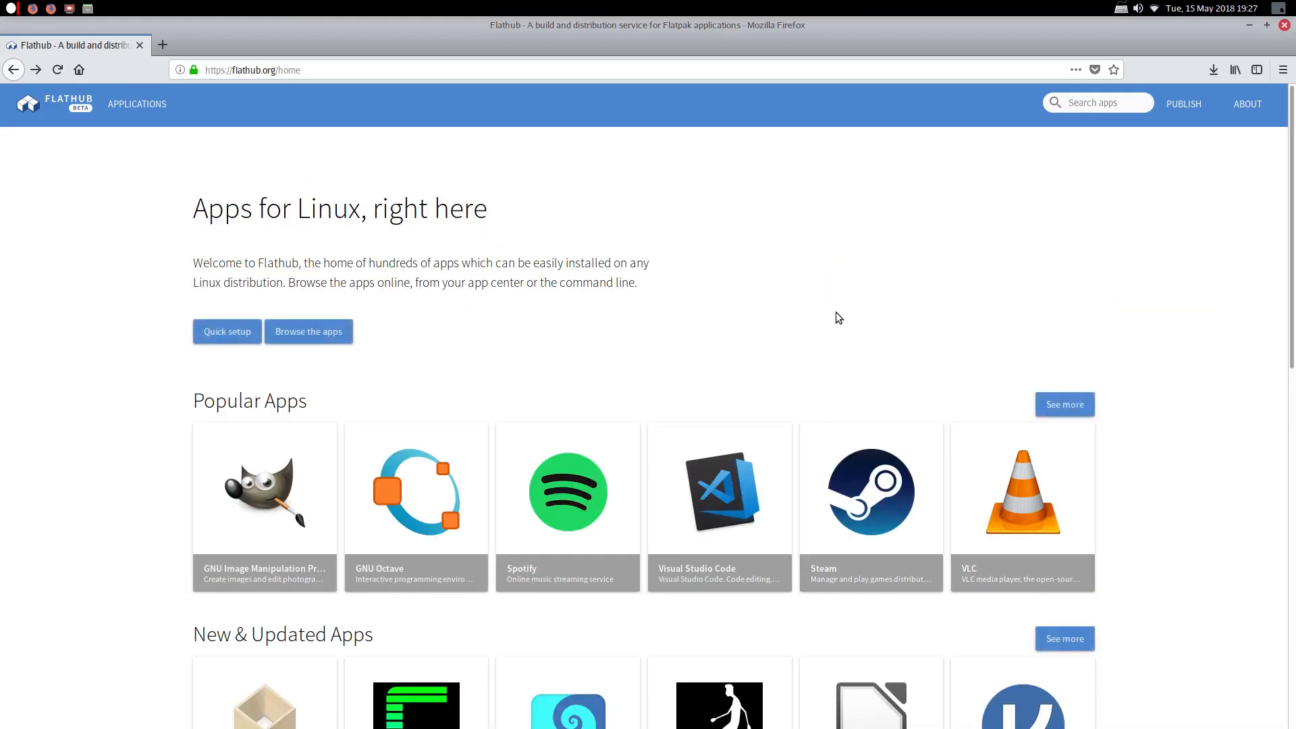
{"action": "scroll", "coordinate": [854, 341], "scroll_direction": "down", "scroll_amount": 3}
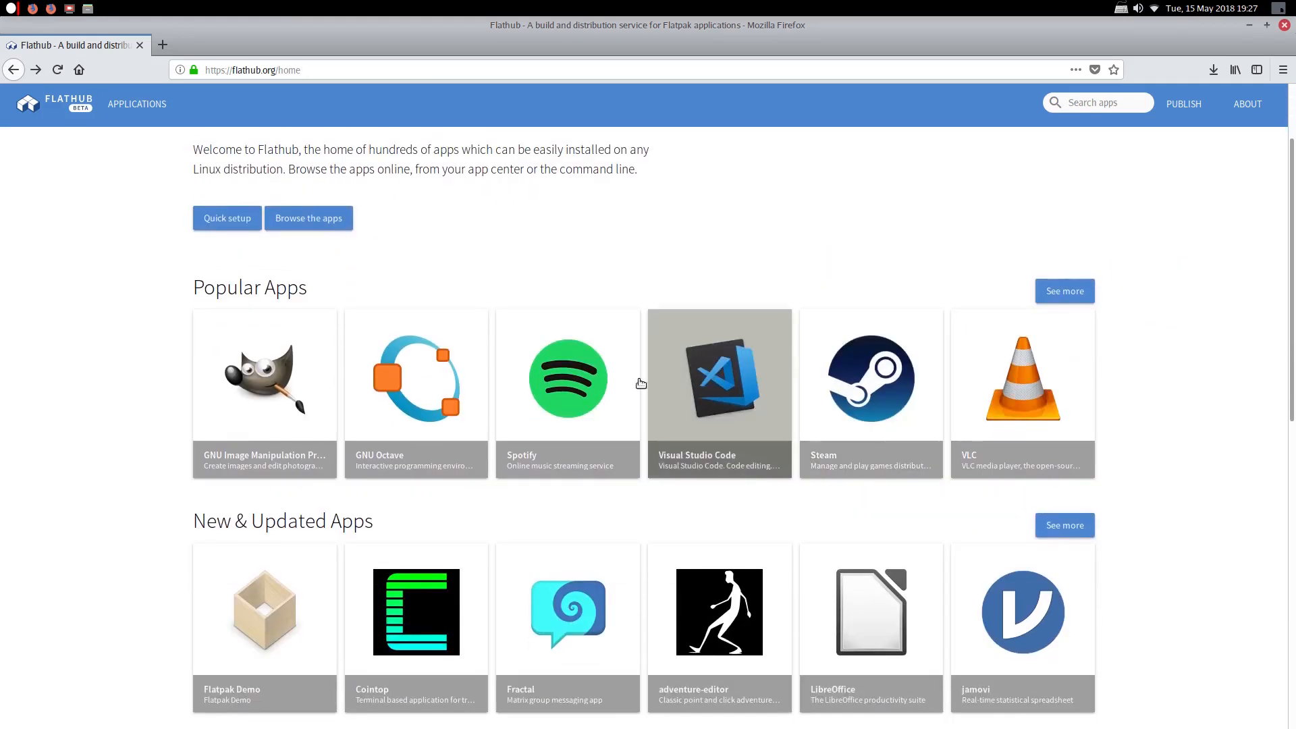
Save the Spotify flatpakref from its Flathub page, then close Firefox
{"action": "left_click", "coordinate": [584, 370]}
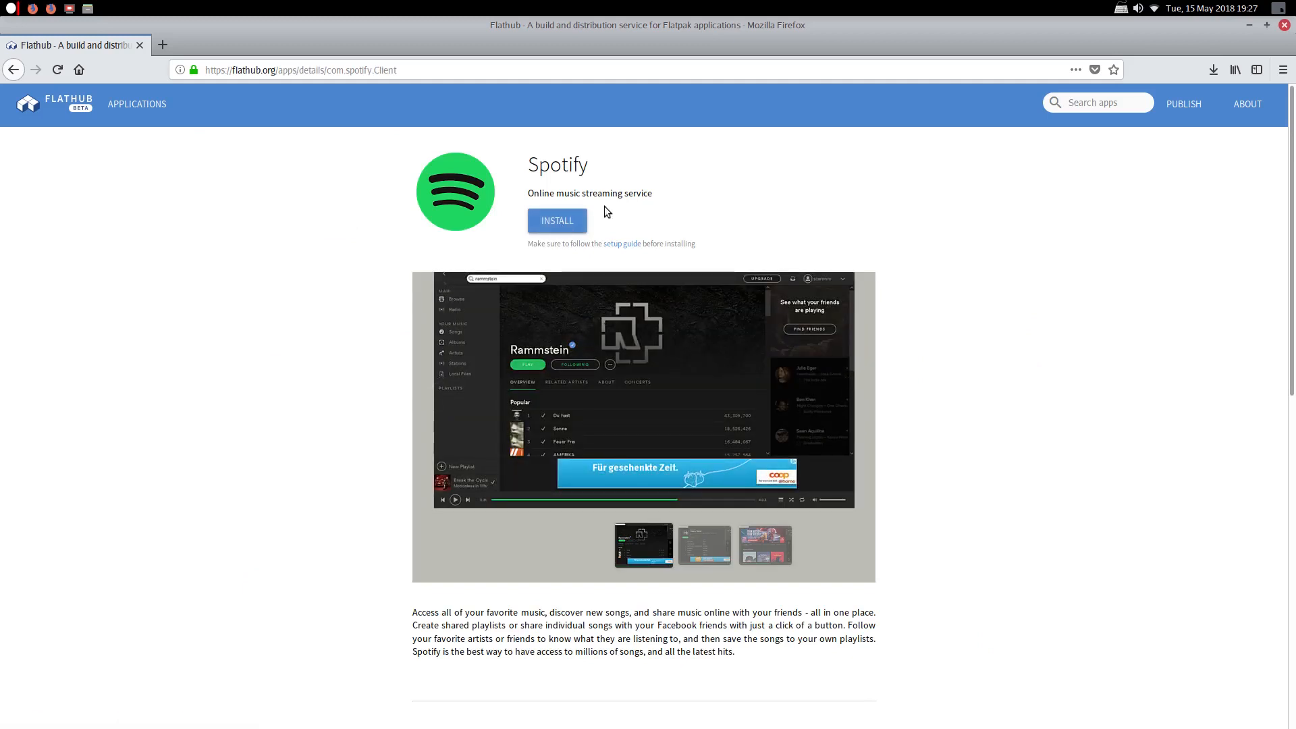
{"action": "left_click", "coordinate": [553, 223]}
{"action": "left_click", "coordinate": [552, 397]}
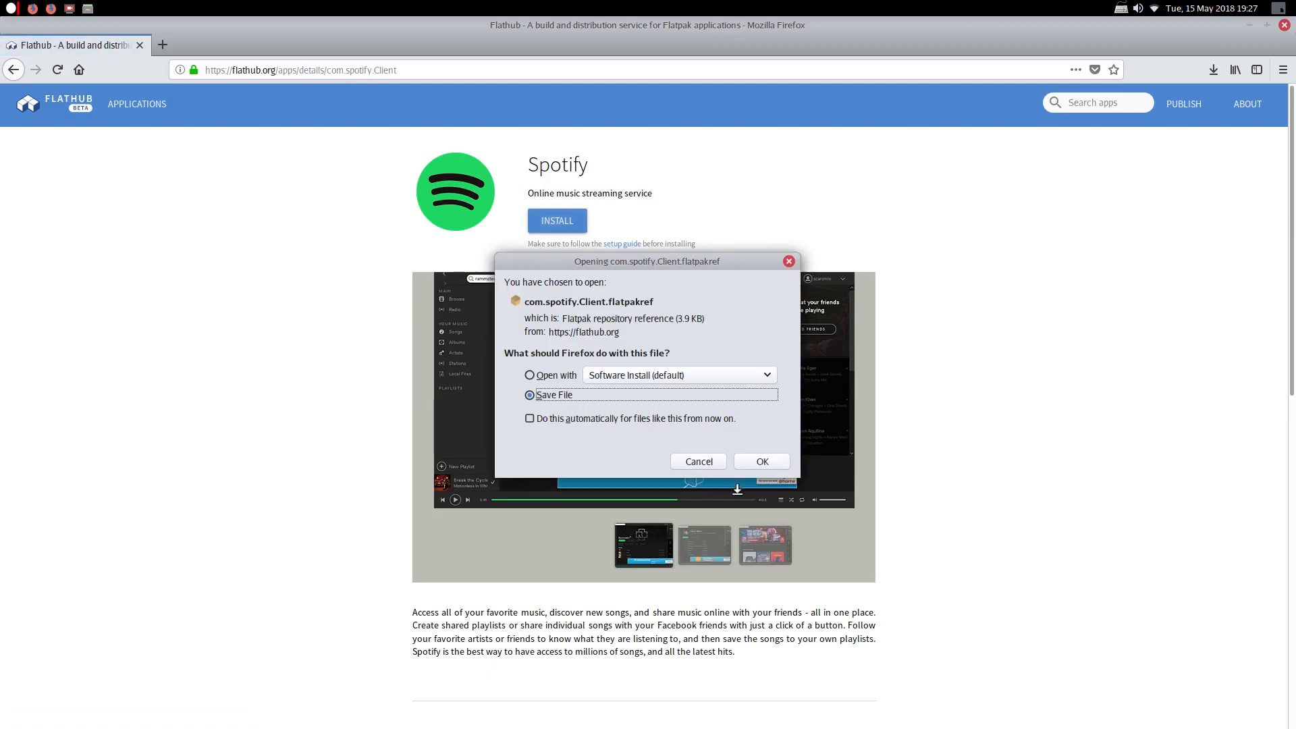
{"action": "left_click", "coordinate": [743, 464]}
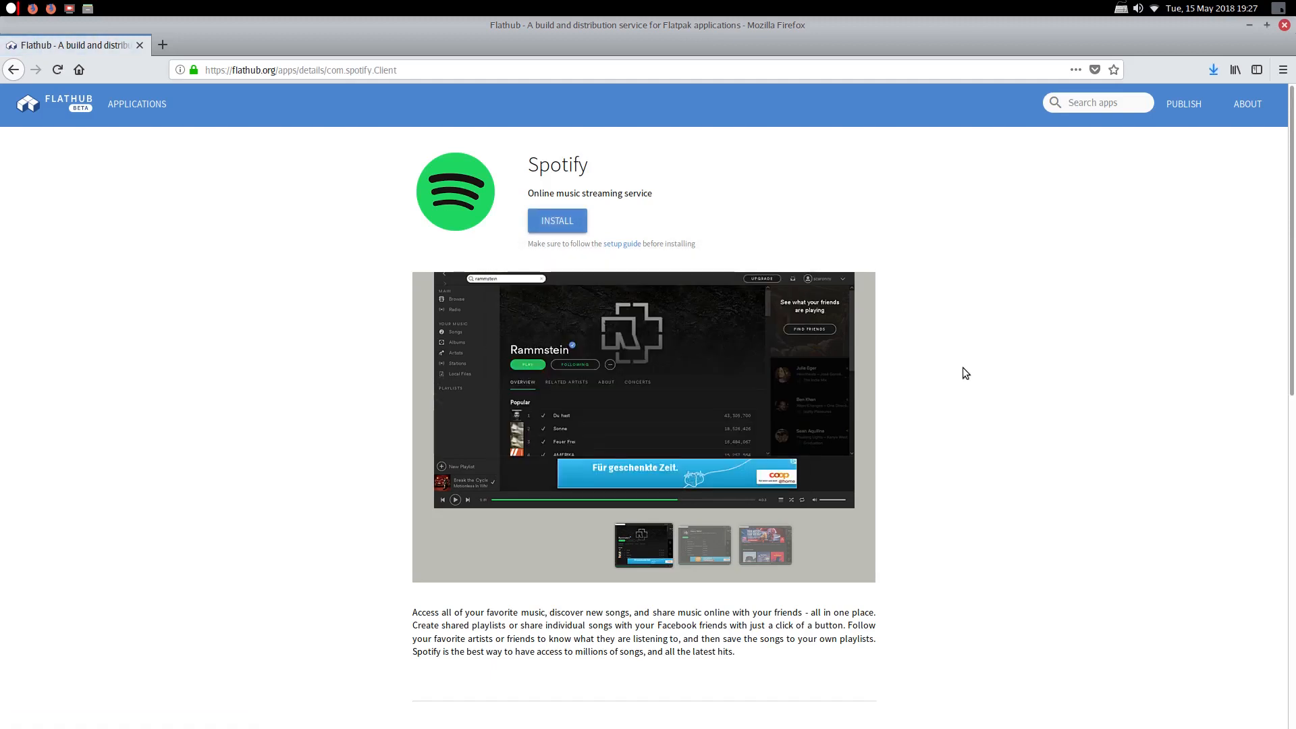
{"action": "left_click", "coordinate": [1285, 25]}
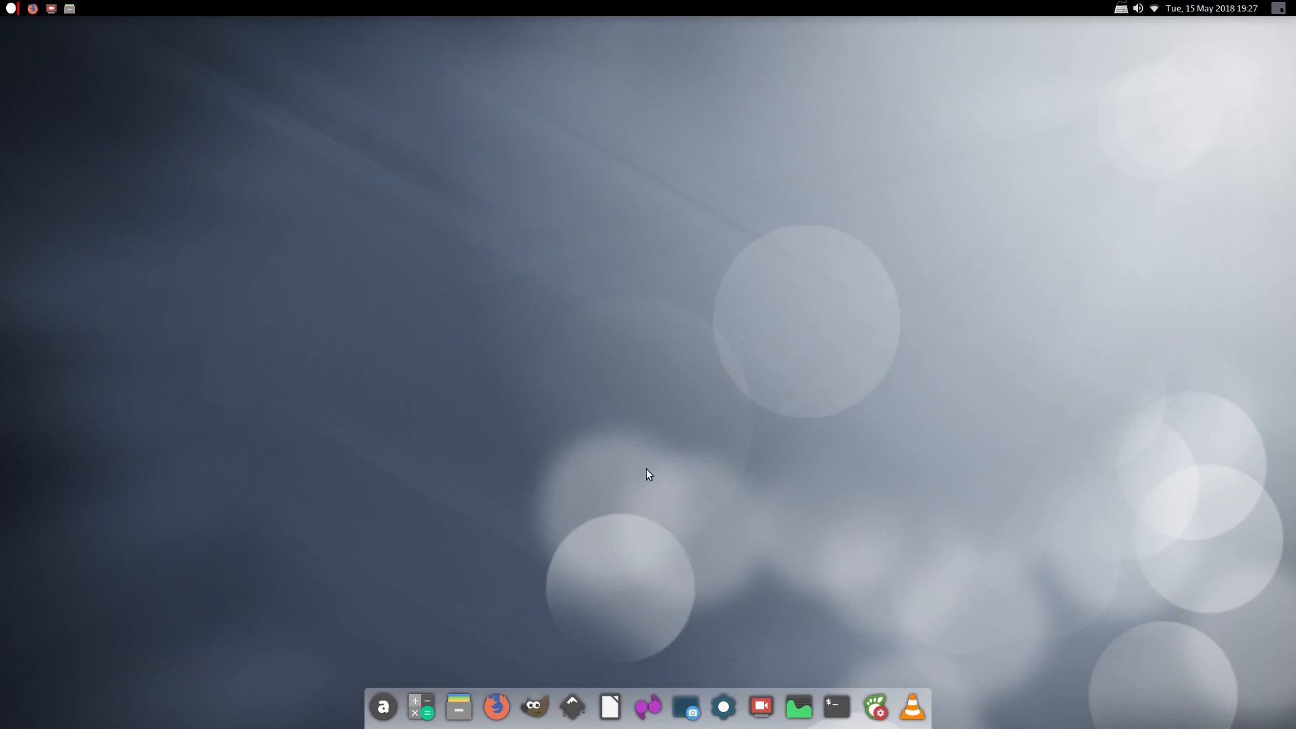
Open com.spotify.Client.flatpakref from the Downloads folder in Files
{"action": "left_click", "coordinate": [458, 706]}
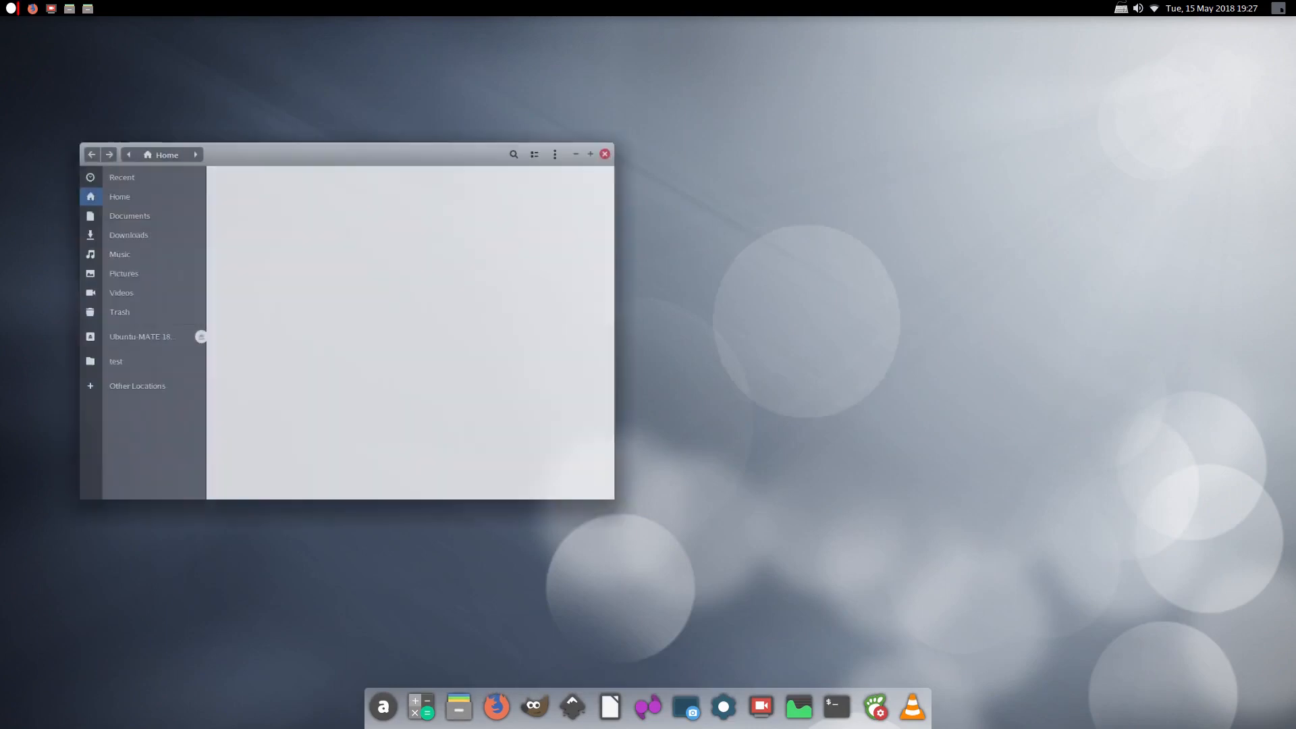
{"action": "double_click", "coordinate": [460, 181]}
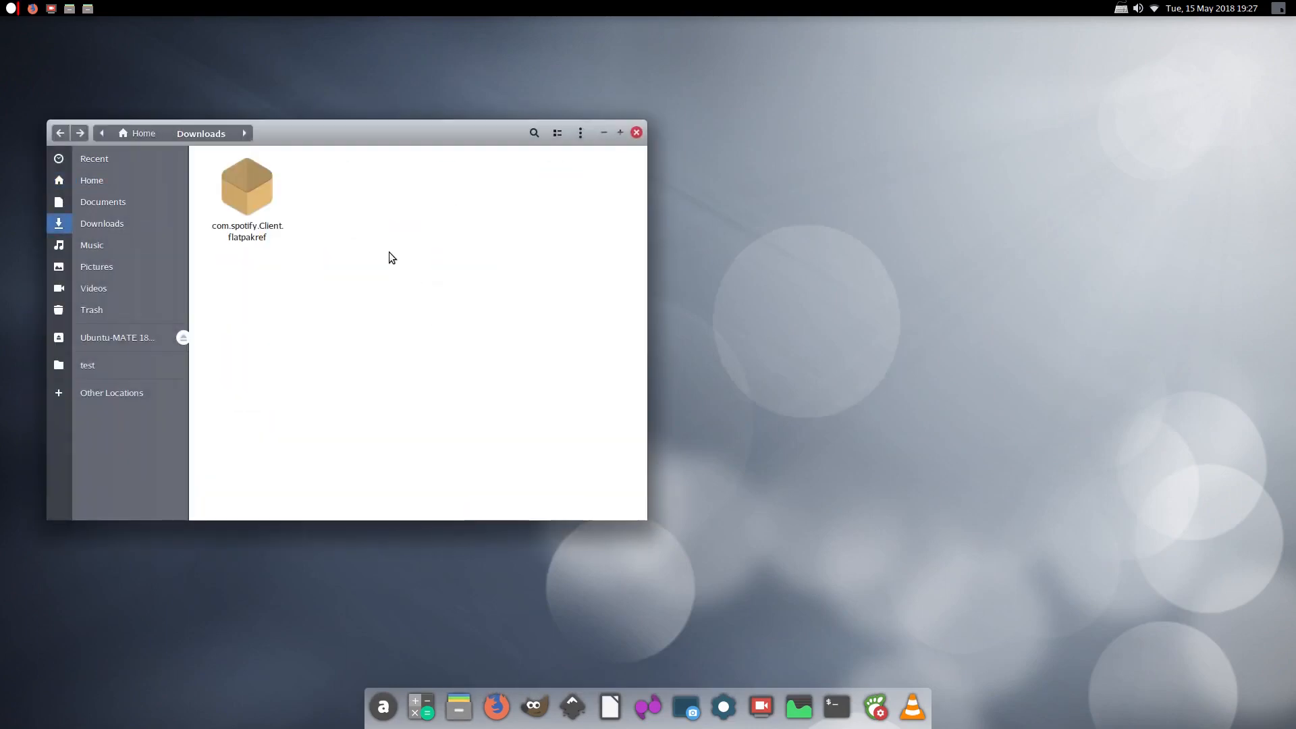
{"action": "double_click", "coordinate": [245, 185]}
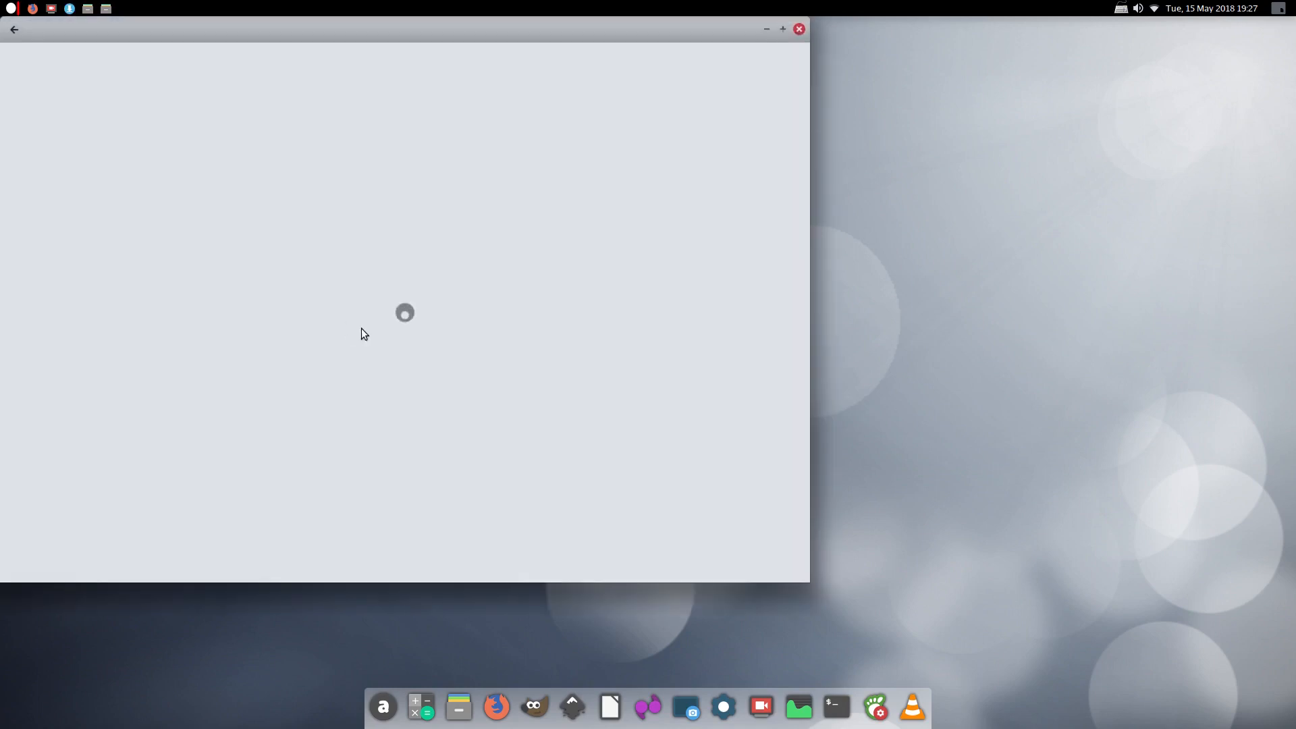
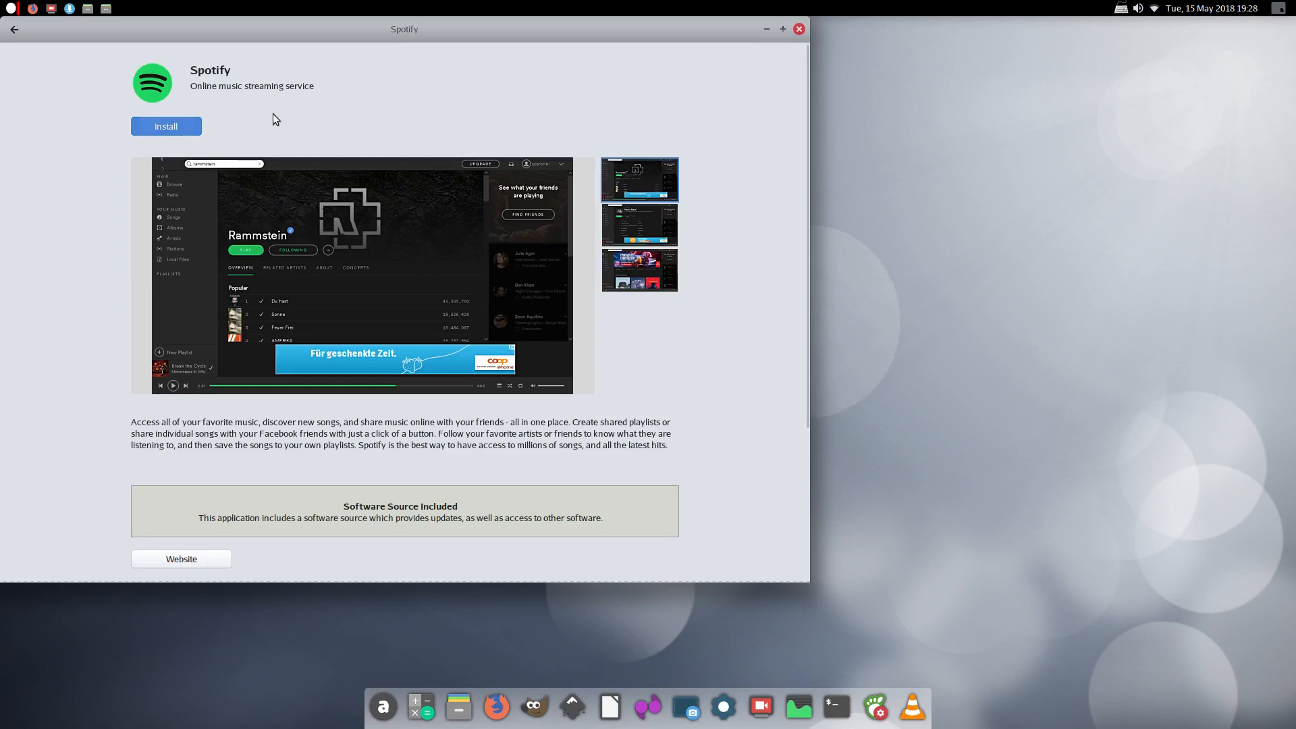
Close the Spotify install page in Software and open a new Firefox window
{"action": "left_click", "coordinate": [798, 31]}
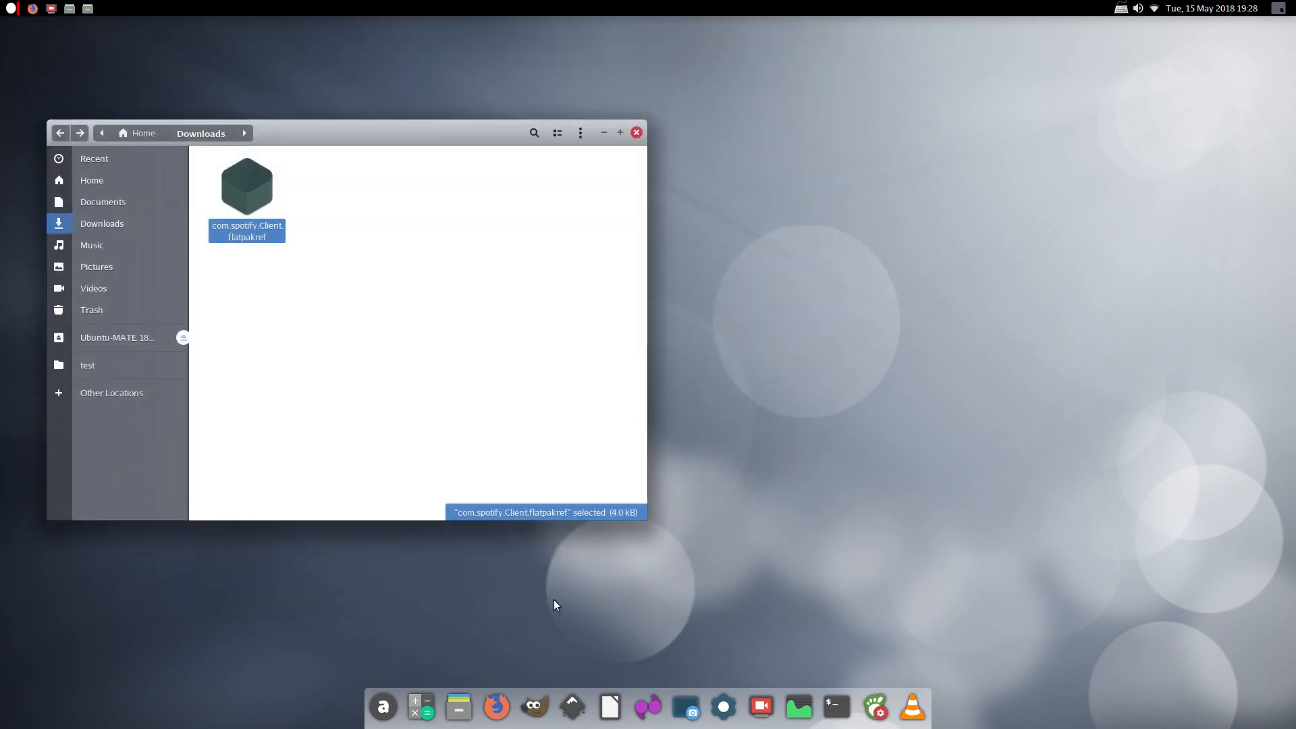
{"action": "left_click", "coordinate": [496, 704]}
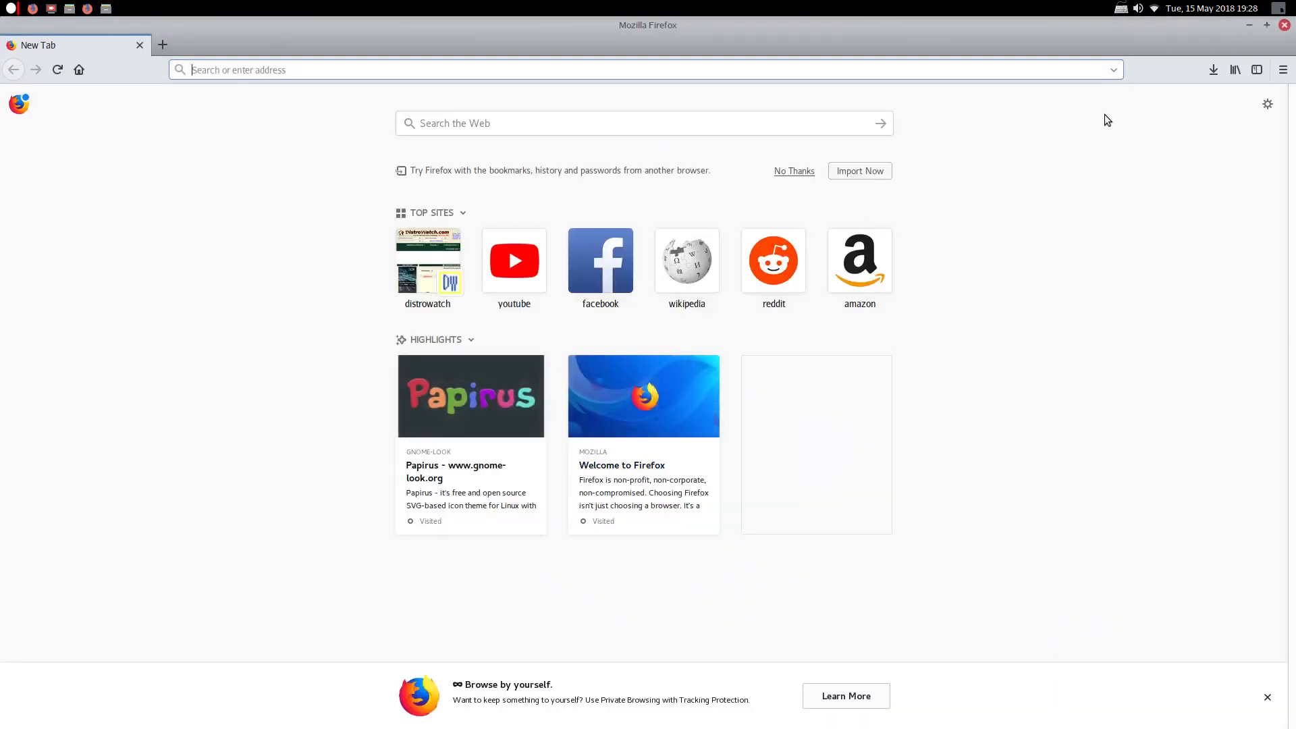
Close the empty browser and Files windows and return to the Flathub apps overview
{"action": "left_click", "coordinate": [1285, 25]}
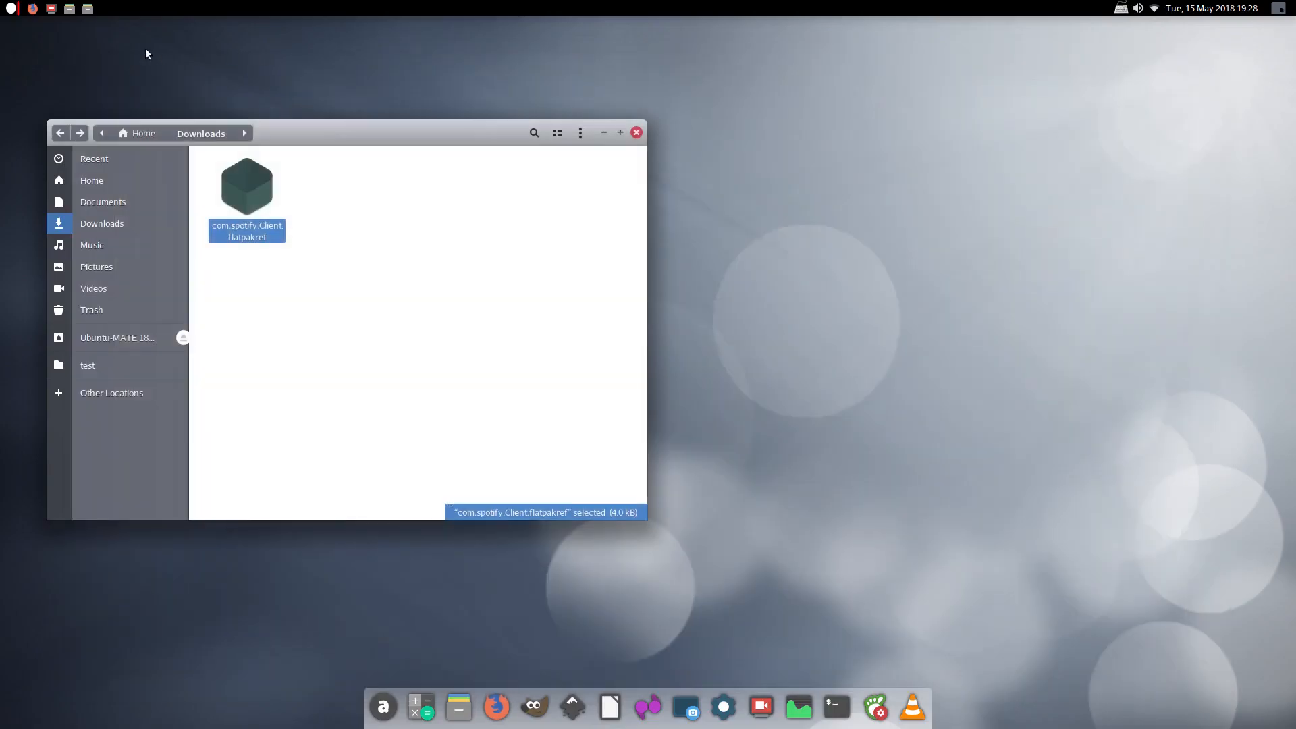
{"action": "left_click", "coordinate": [637, 133]}
{"action": "left_click", "coordinate": [32, 9]}
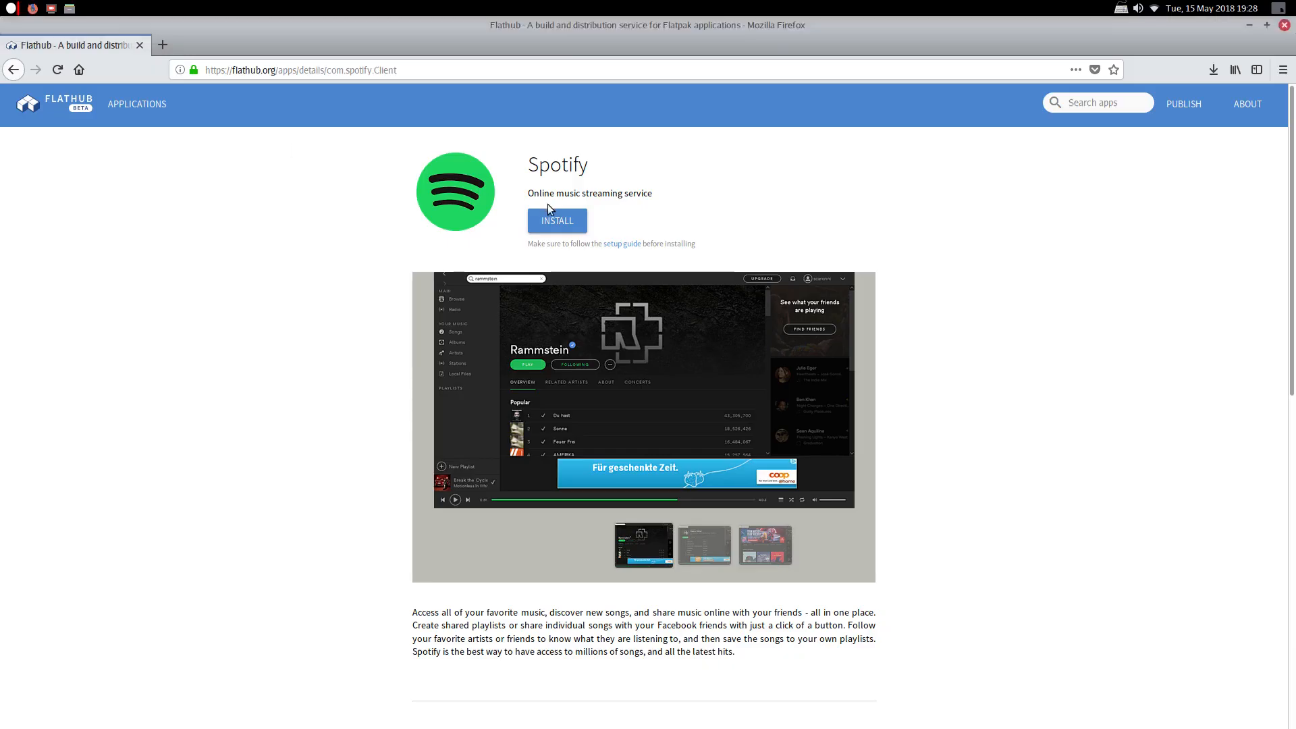
{"action": "left_click", "coordinate": [13, 69]}
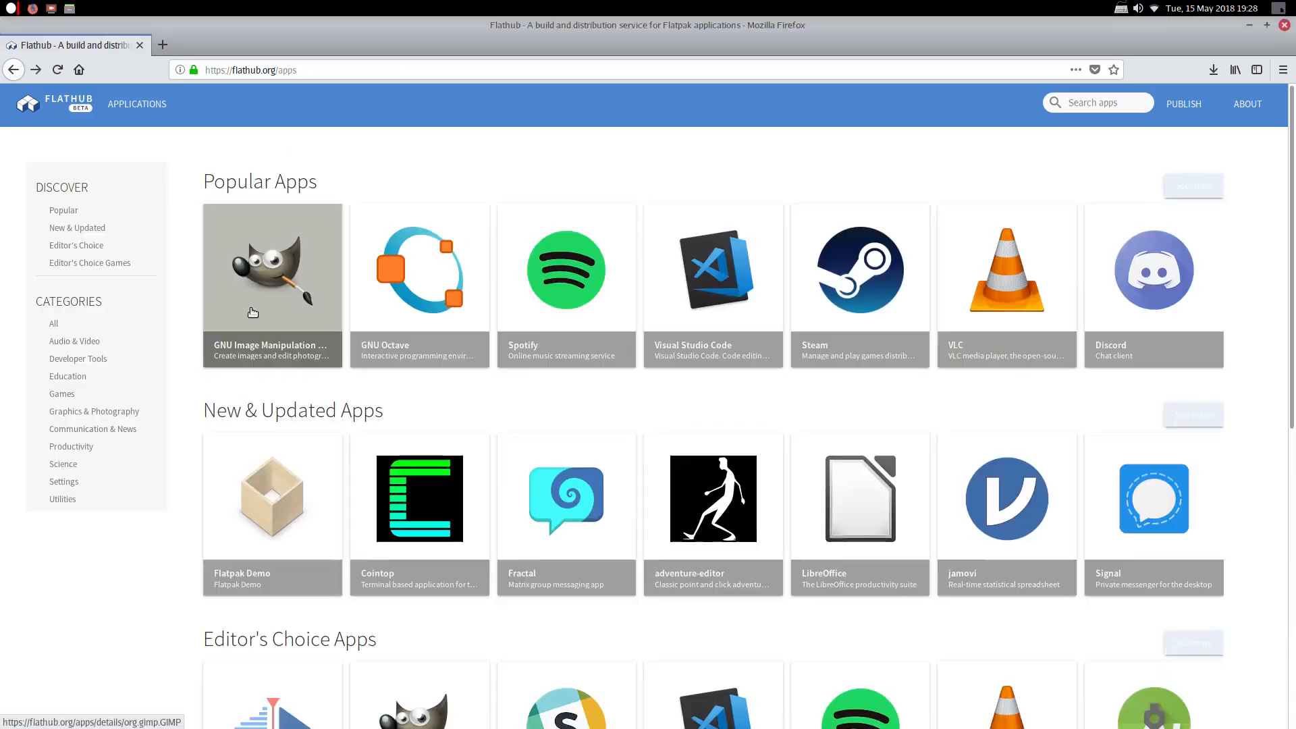
{"action": "left_click", "coordinate": [1245, 26]}
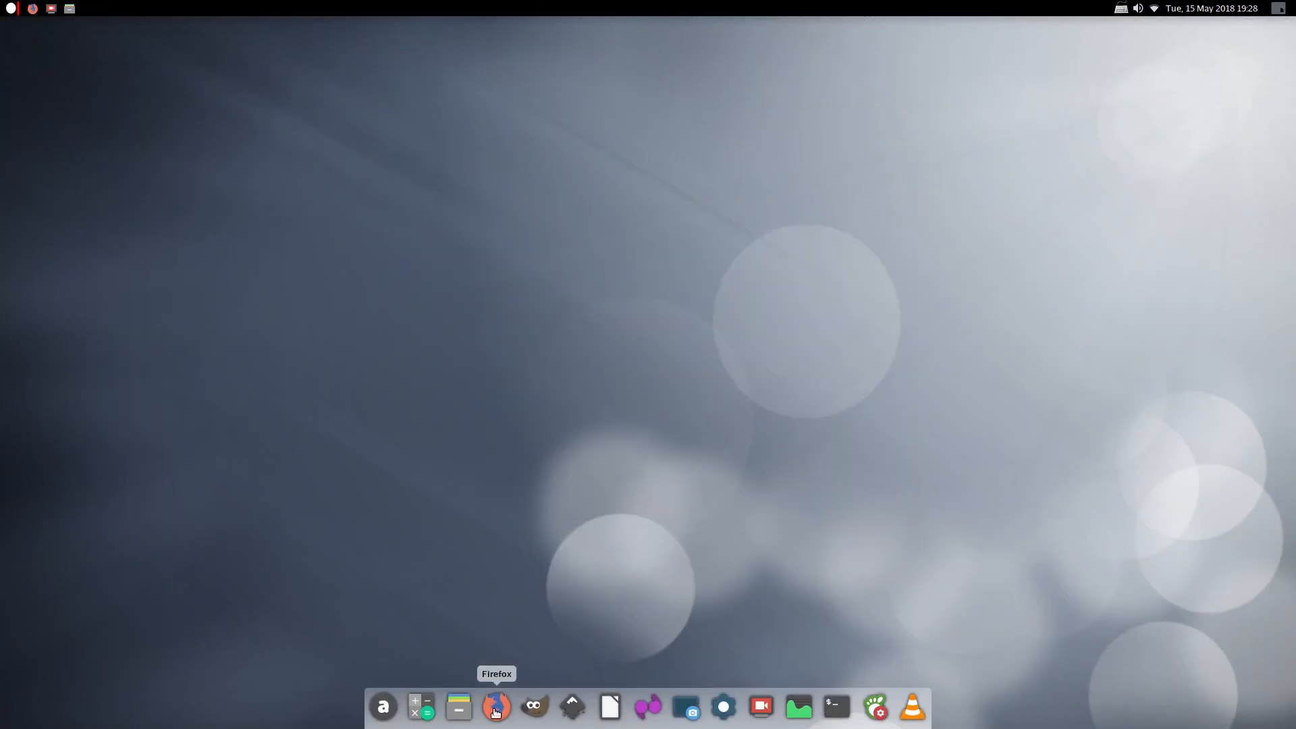
{"action": "left_click", "coordinate": [36, 10]}
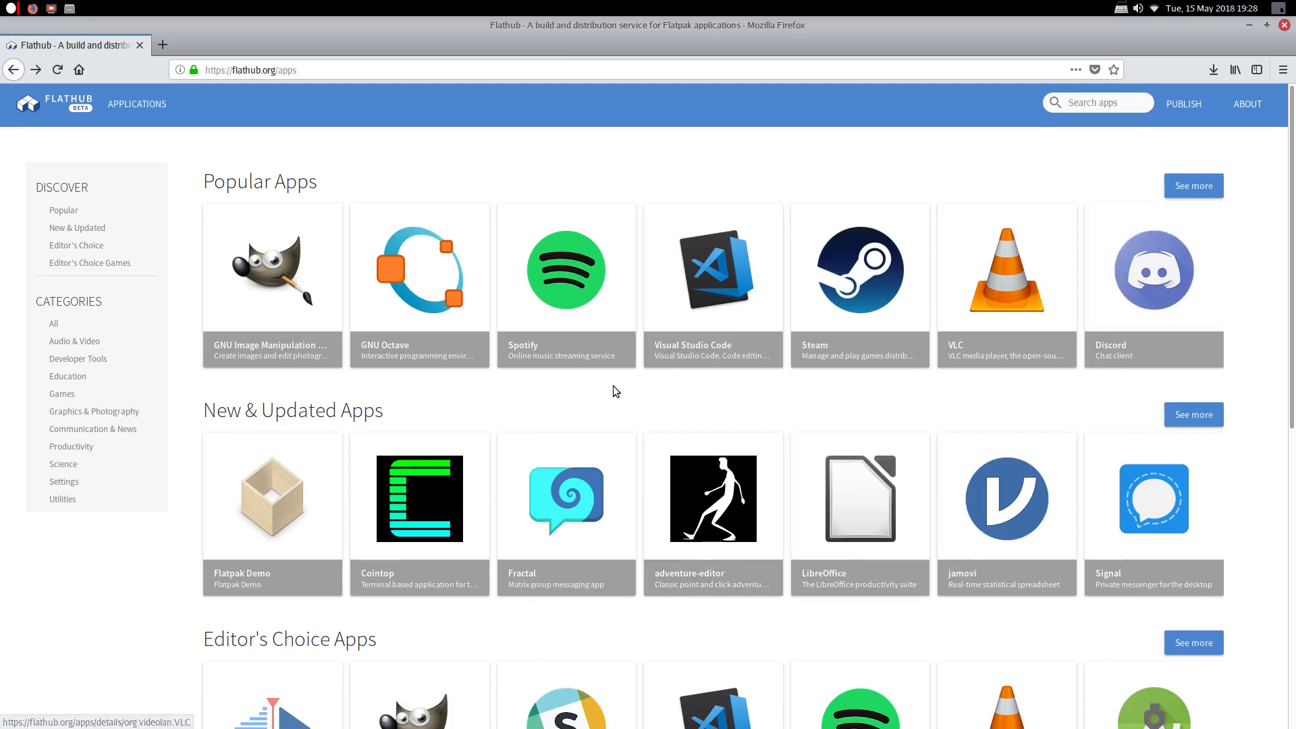
Browse Flathub's full Editor's Choice Games and New & Updated Apps collections
{"action": "scroll", "coordinate": [613, 391], "scroll_direction": "down", "scroll_amount": 3}
{"action": "scroll", "coordinate": [612, 392], "scroll_direction": "down", "scroll_amount": 3}
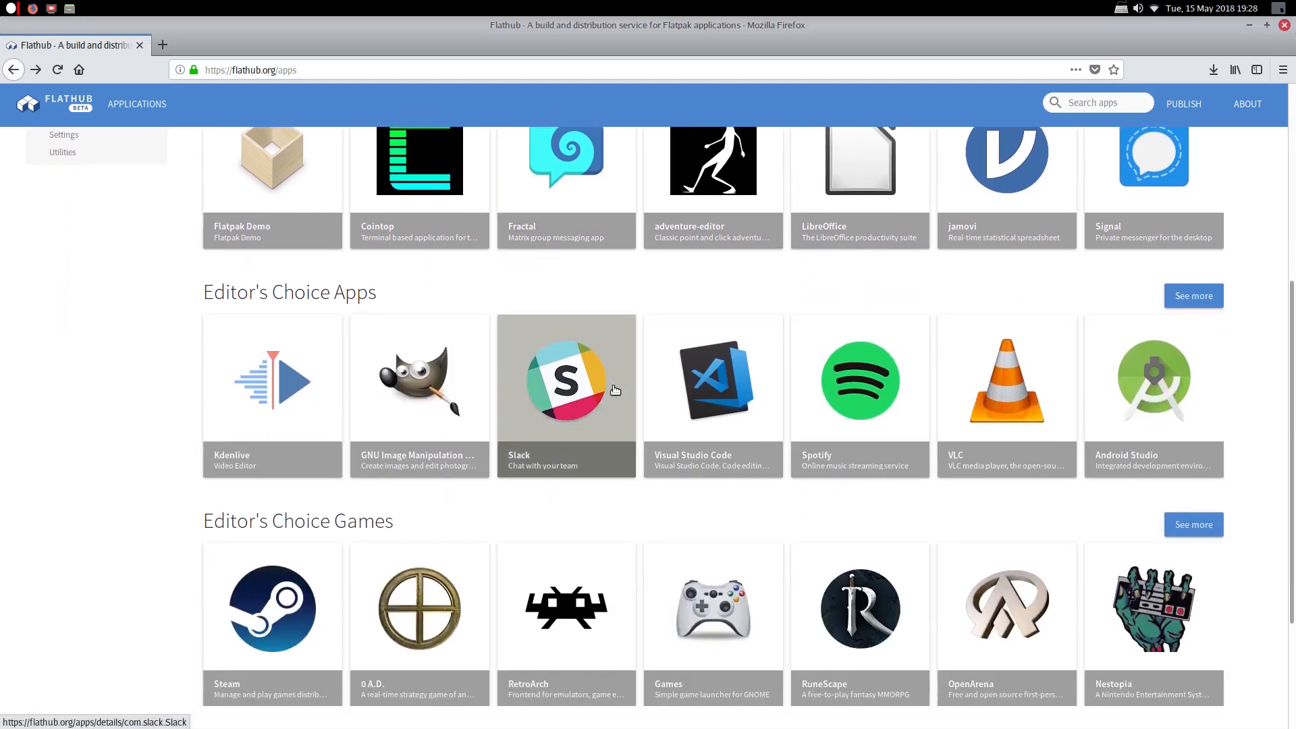
{"action": "scroll", "coordinate": [613, 392], "scroll_direction": "down", "scroll_amount": 3}
{"action": "left_click", "coordinate": [1192, 360]}
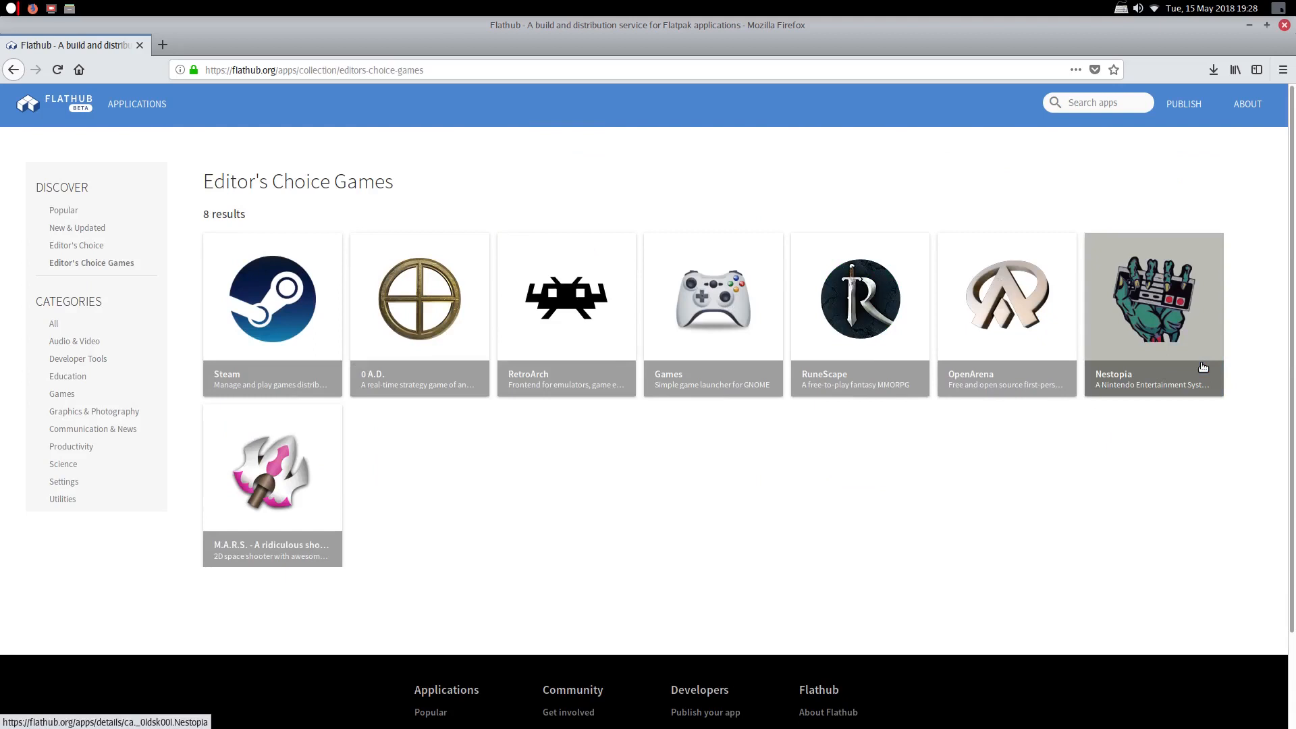
{"action": "left_click", "coordinate": [13, 69]}
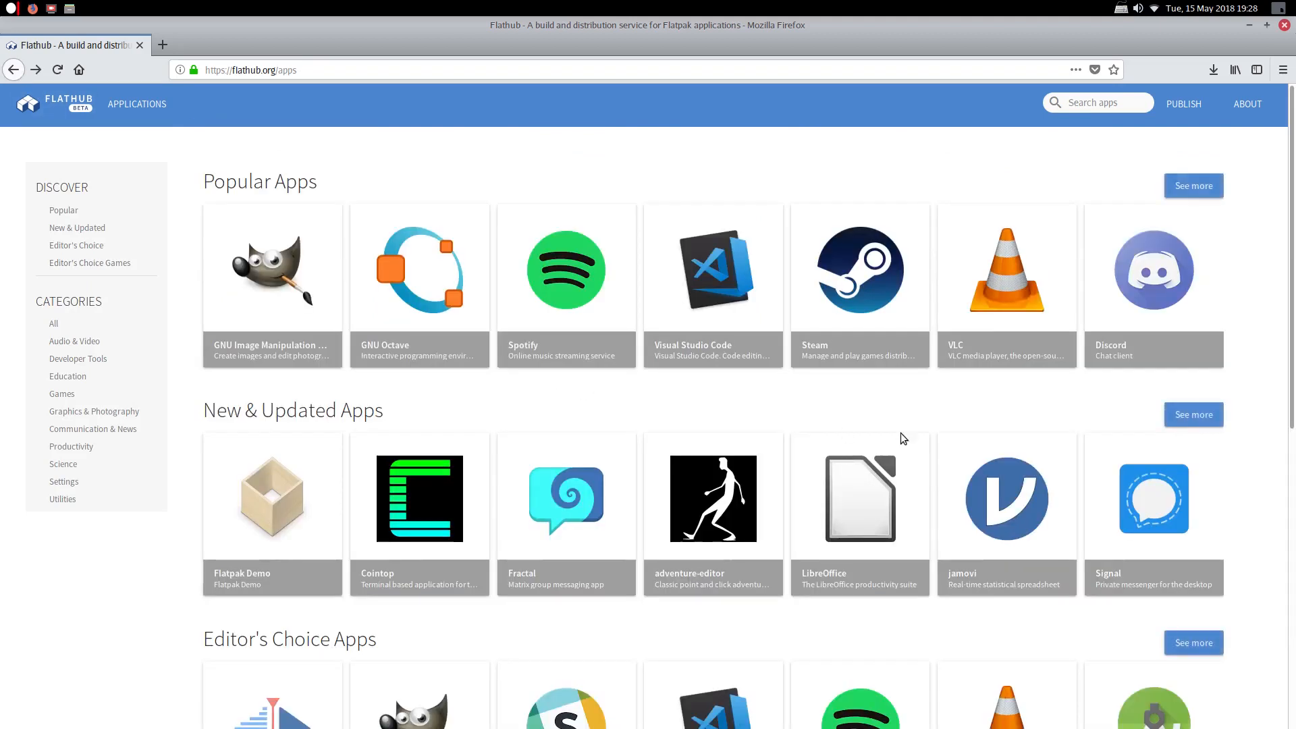
{"action": "left_click", "coordinate": [1182, 414]}
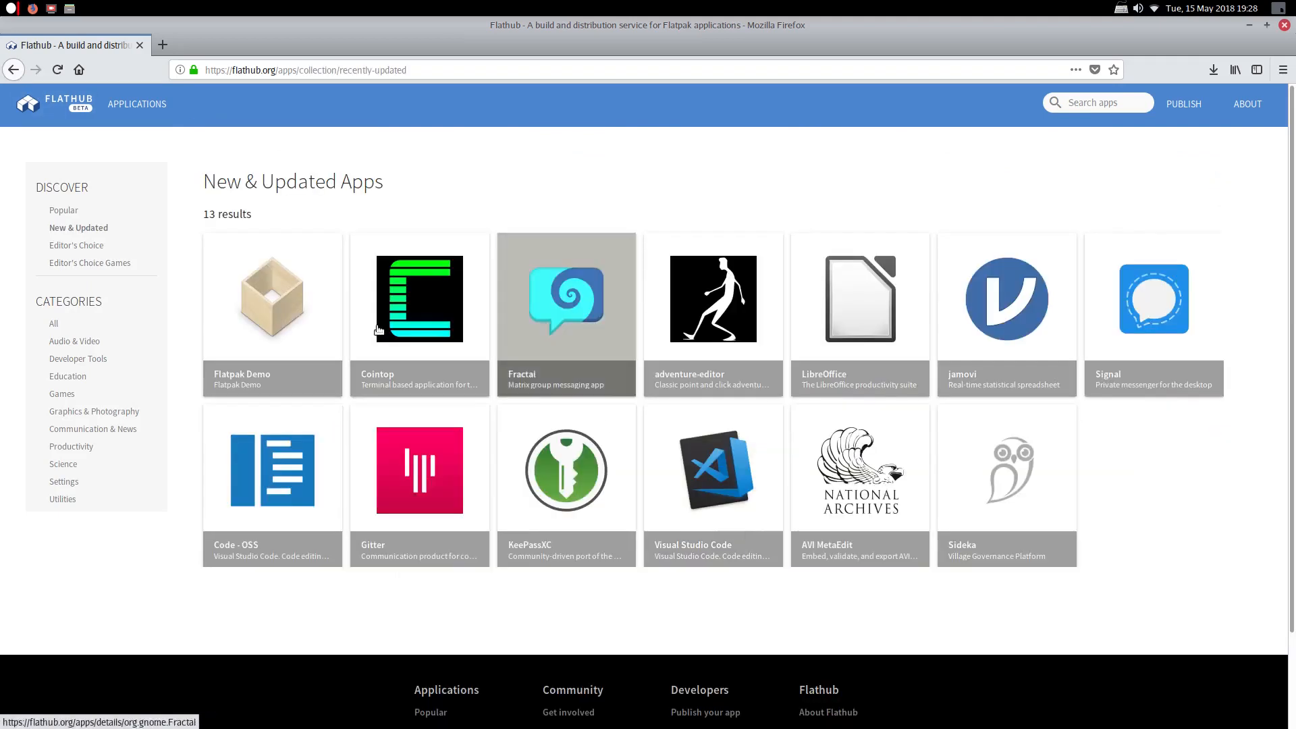
{"action": "left_click", "coordinate": [10, 70]}
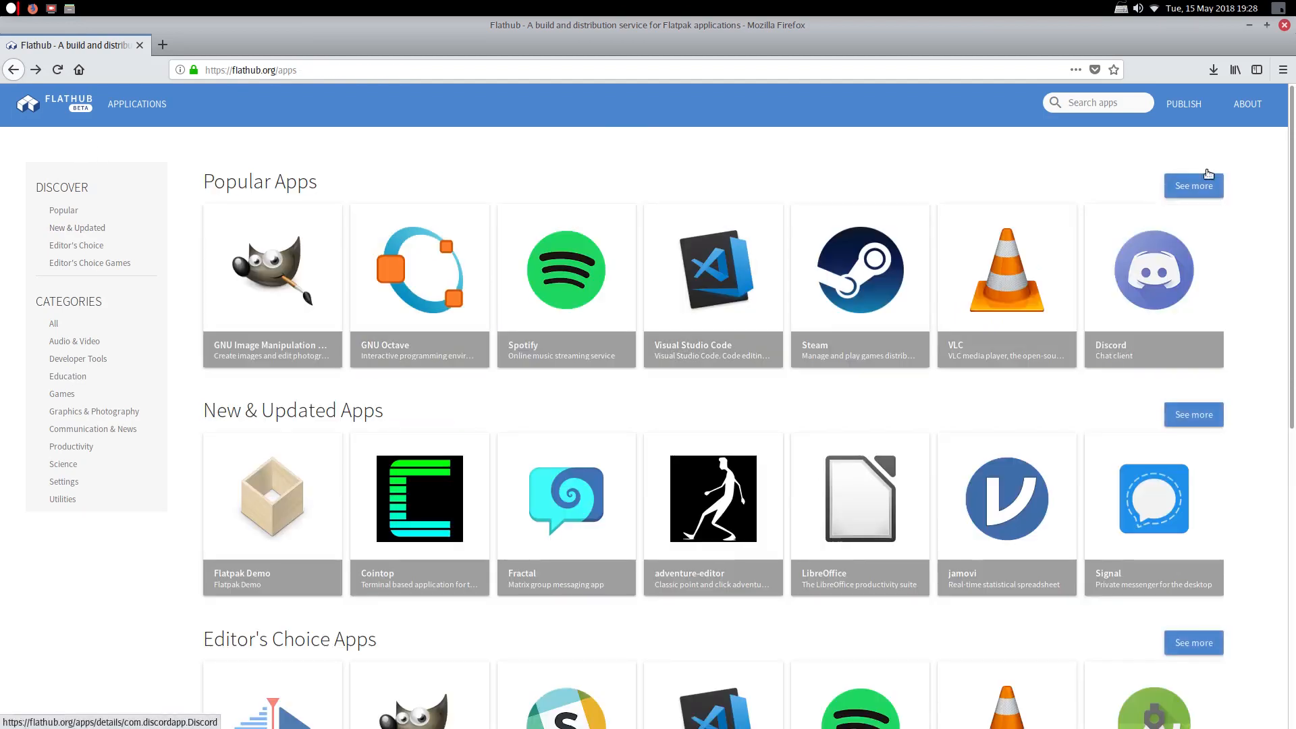
Open Audacity from Popular Apps, save its flatpakref file, and minimize Firefox
{"action": "left_click", "coordinate": [1191, 184]}
{"action": "scroll", "coordinate": [595, 202], "scroll_direction": "down", "scroll_amount": 2}
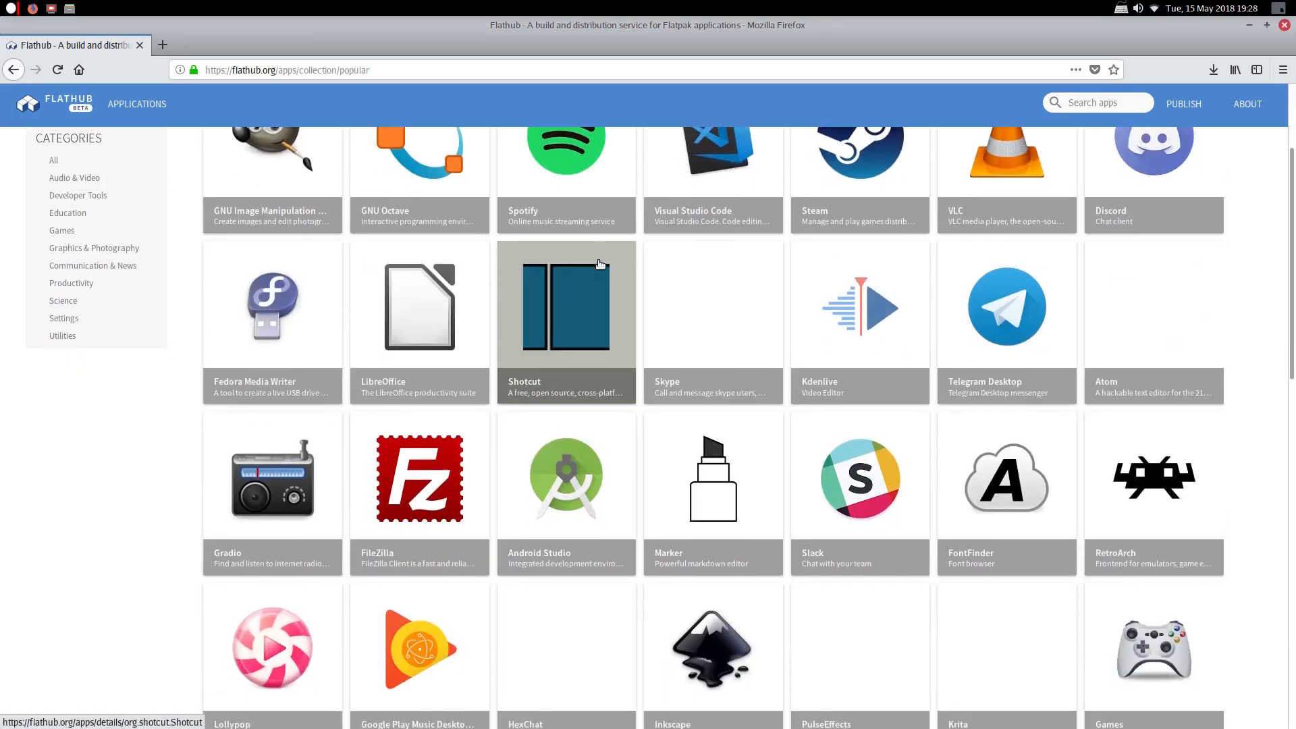
{"action": "scroll", "coordinate": [600, 264], "scroll_direction": "down", "scroll_amount": 3}
{"action": "scroll", "coordinate": [405, 473], "scroll_direction": "down", "scroll_amount": 3}
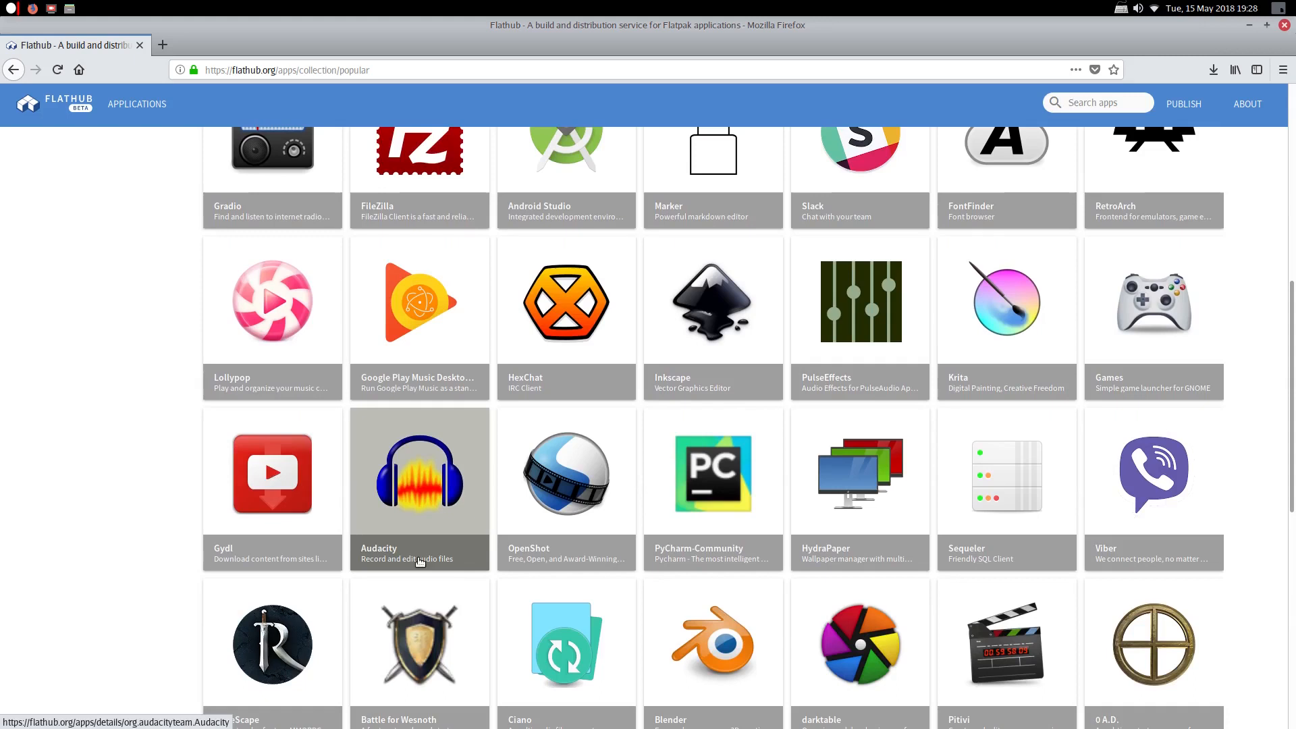
{"action": "left_click", "coordinate": [396, 530]}
{"action": "left_click", "coordinate": [558, 214]}
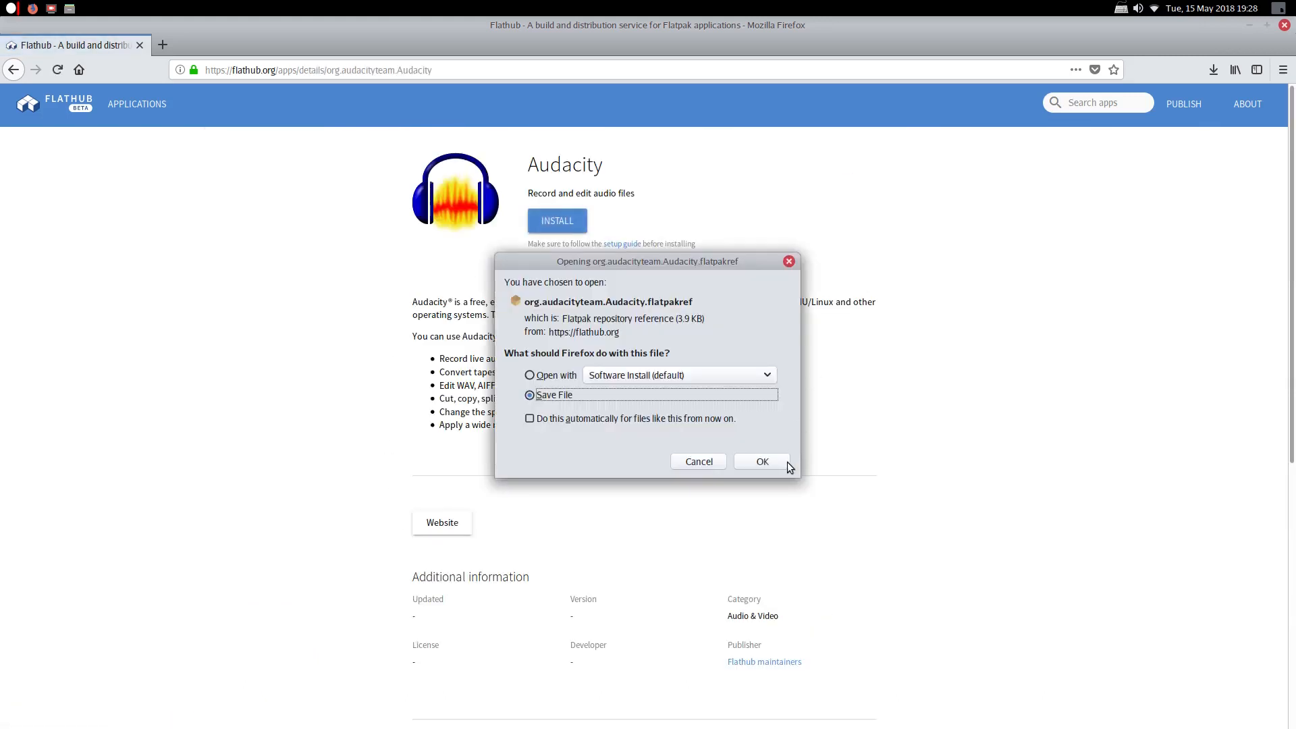
{"action": "left_click", "coordinate": [762, 461]}
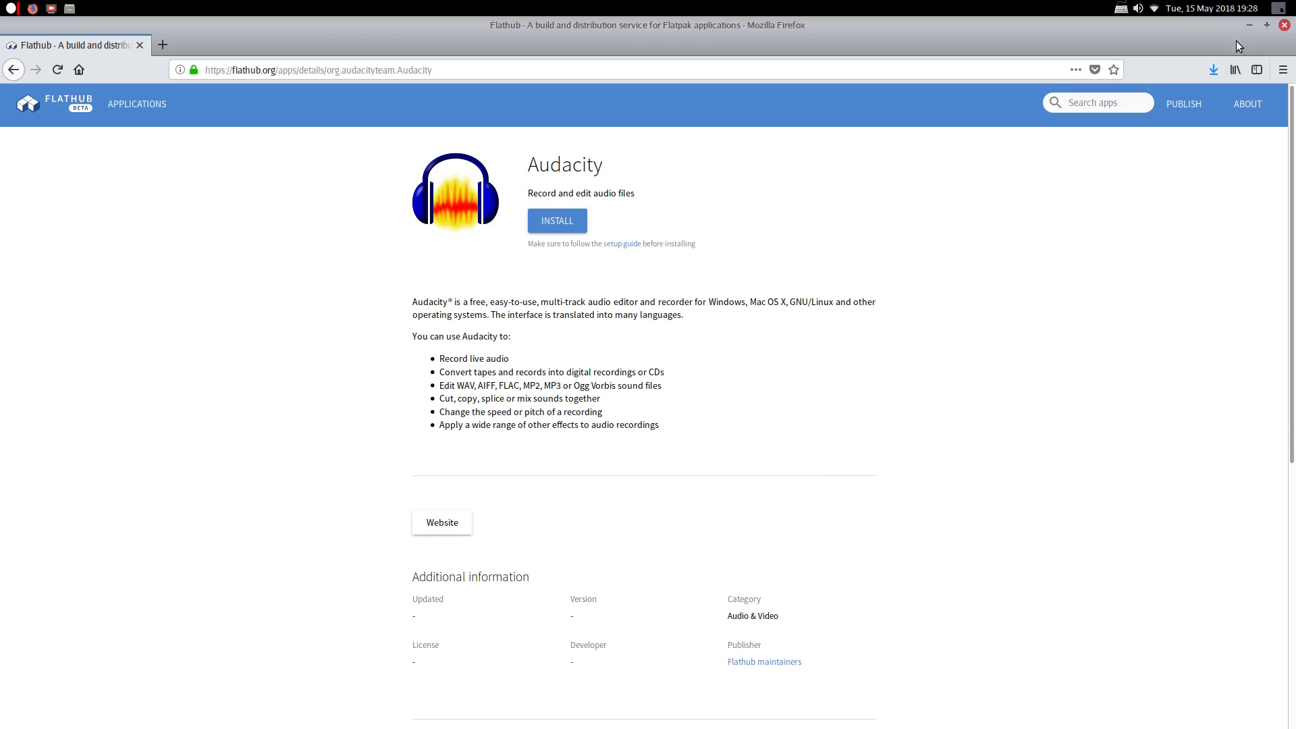
{"action": "left_click", "coordinate": [1246, 24]}
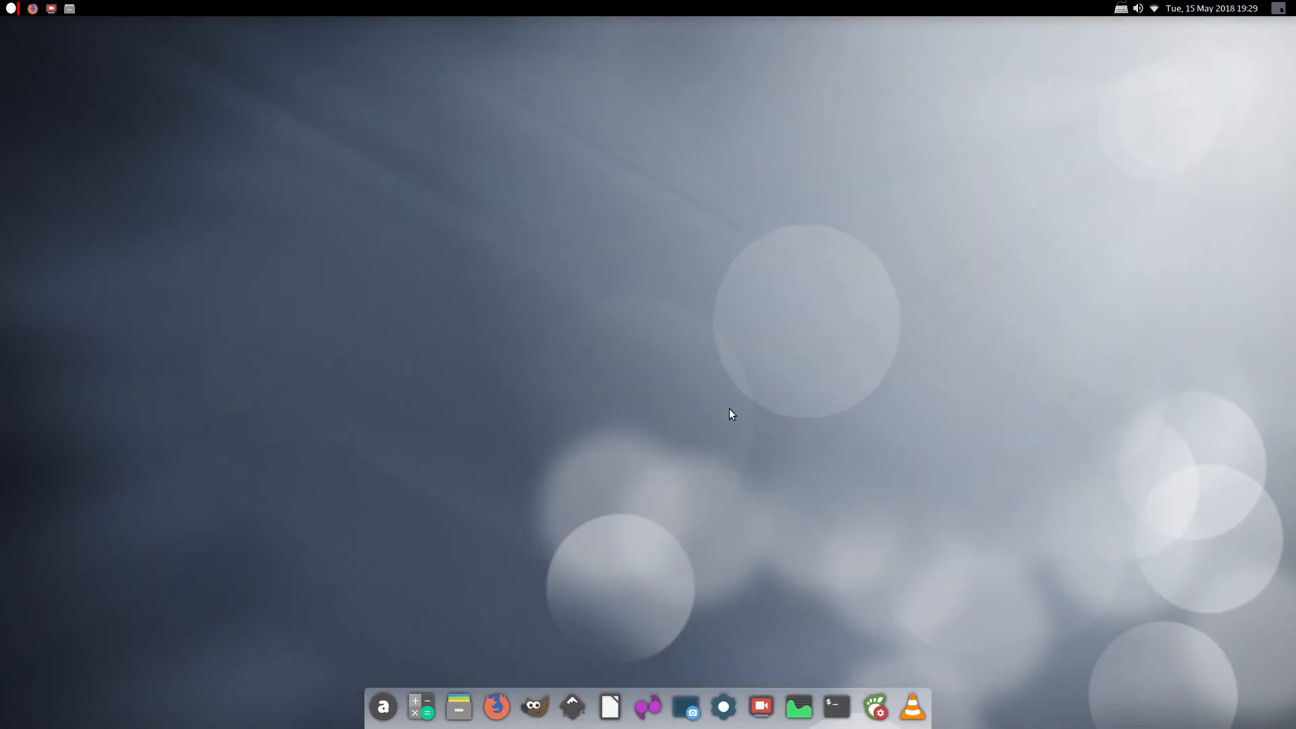
Open org.audacityteam.Audacity.flatpakref from the Downloads folder in Files
{"action": "left_click", "coordinate": [459, 706]}
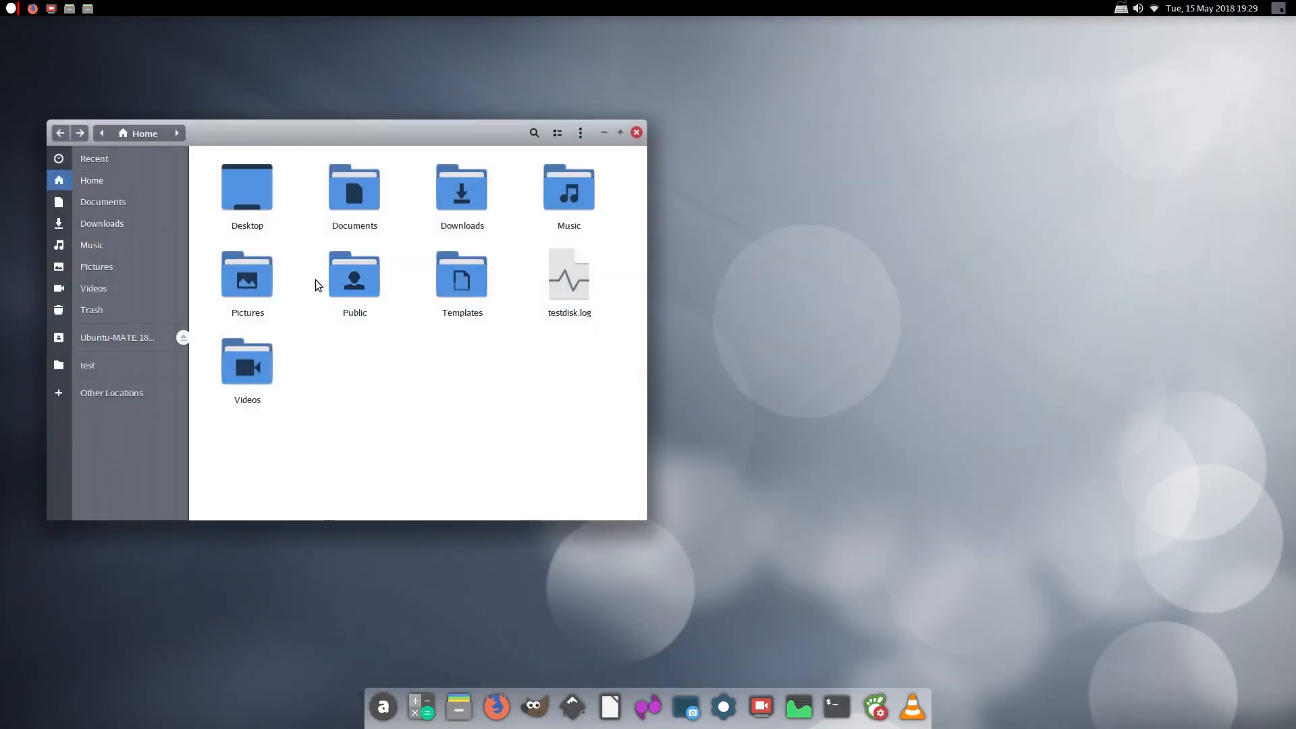
{"action": "double_click", "coordinate": [461, 190]}
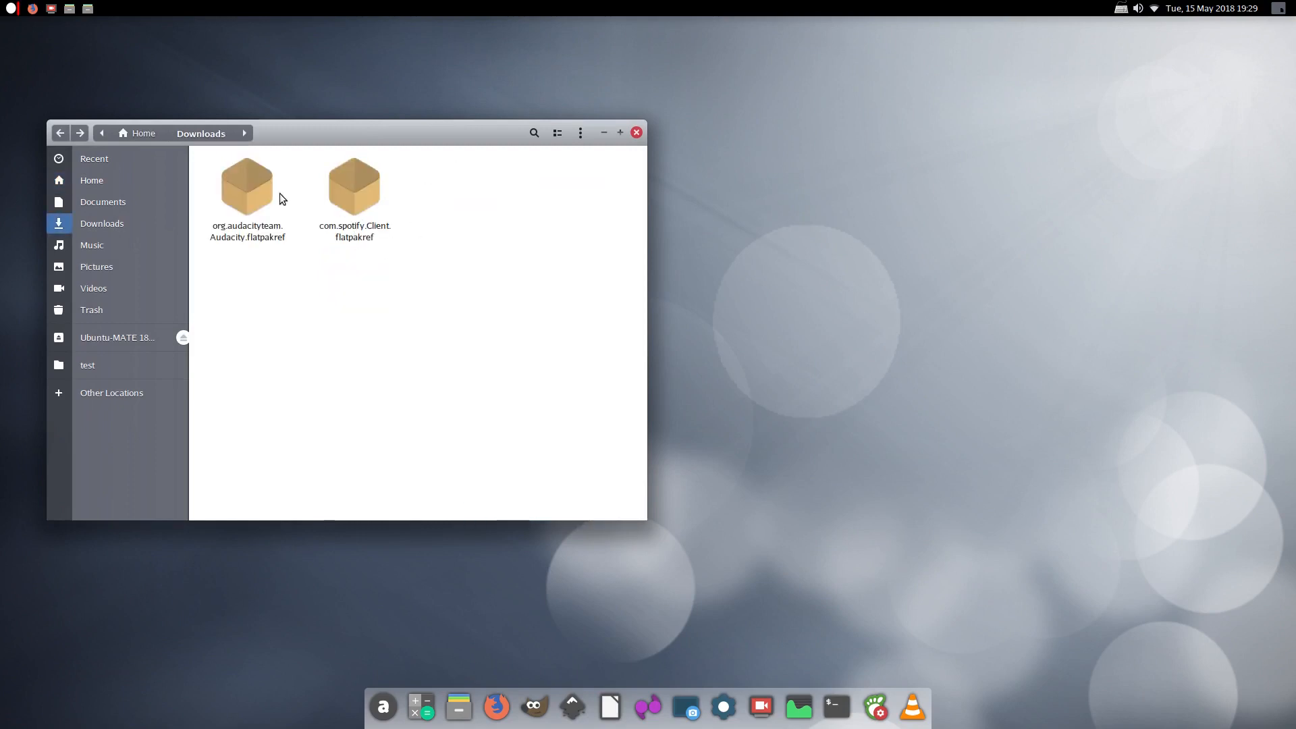
{"action": "double_click", "coordinate": [241, 190]}
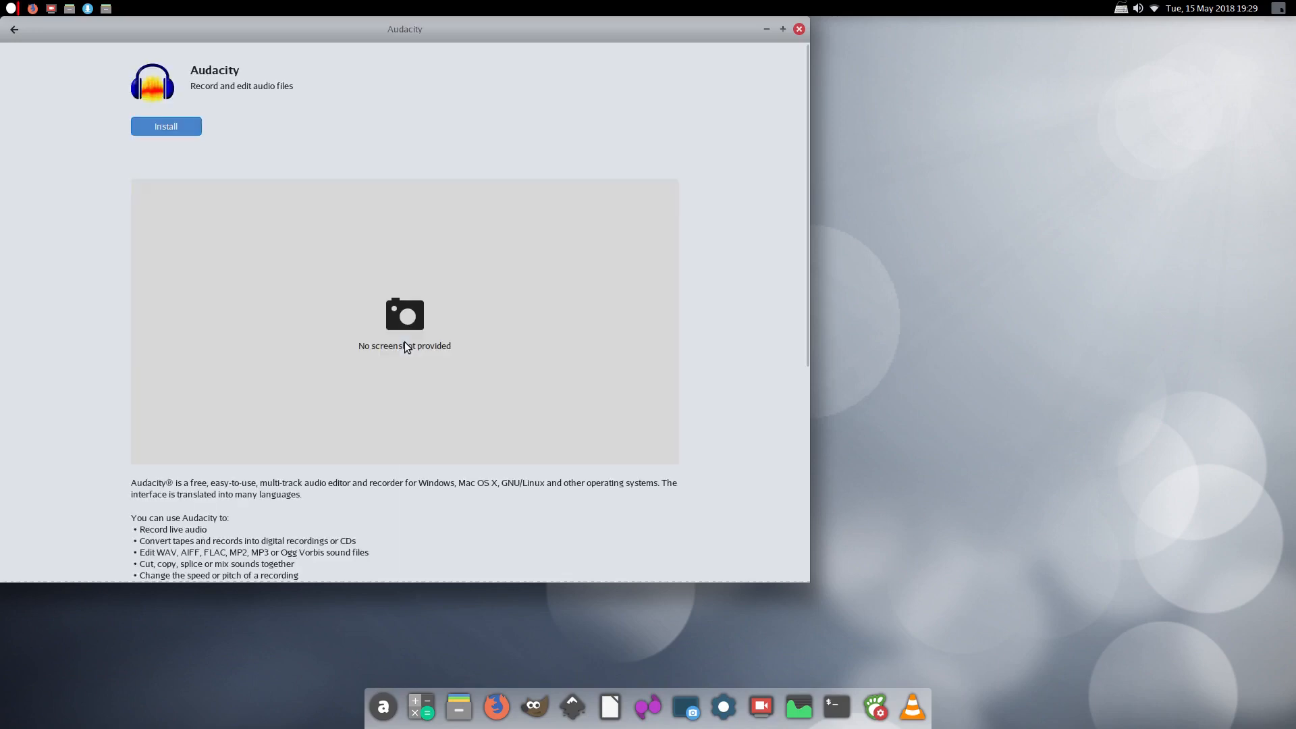
Install Audacity, authorizing the installation with the account password
{"action": "left_click", "coordinate": [169, 130]}
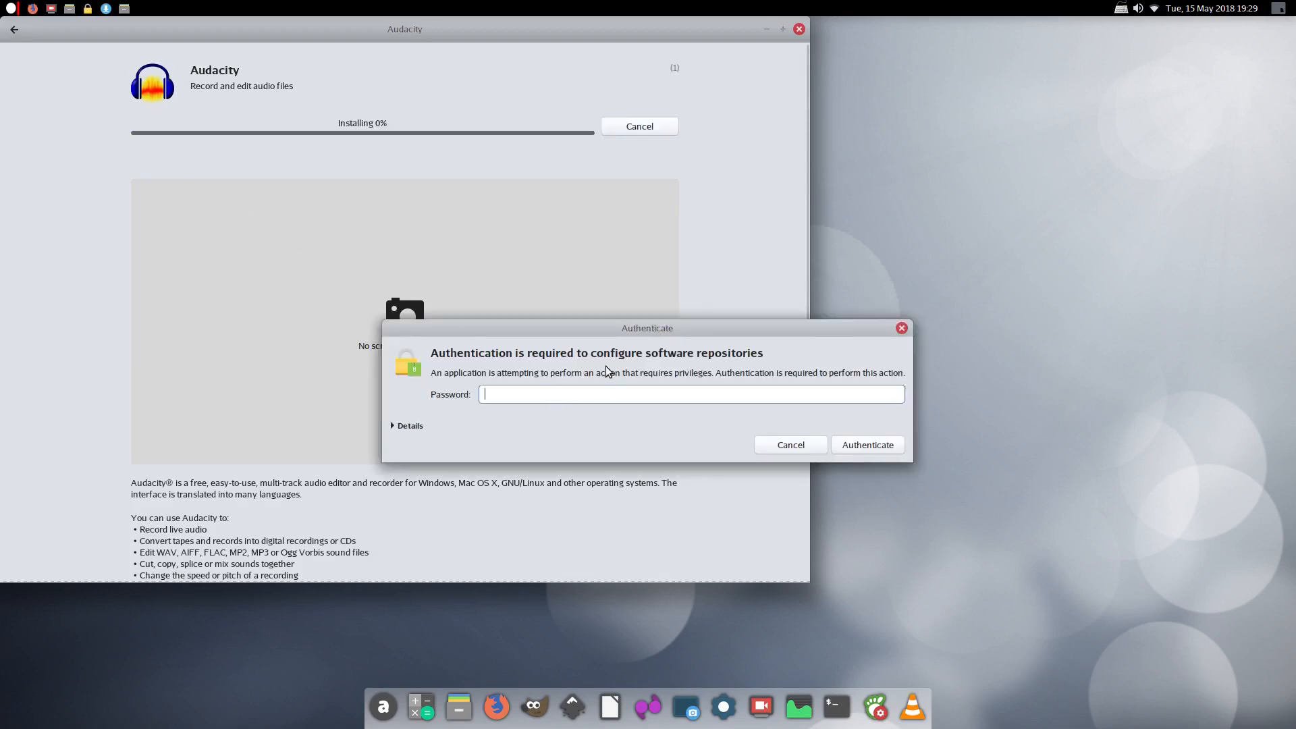
{"action": "type", "text": "********"}
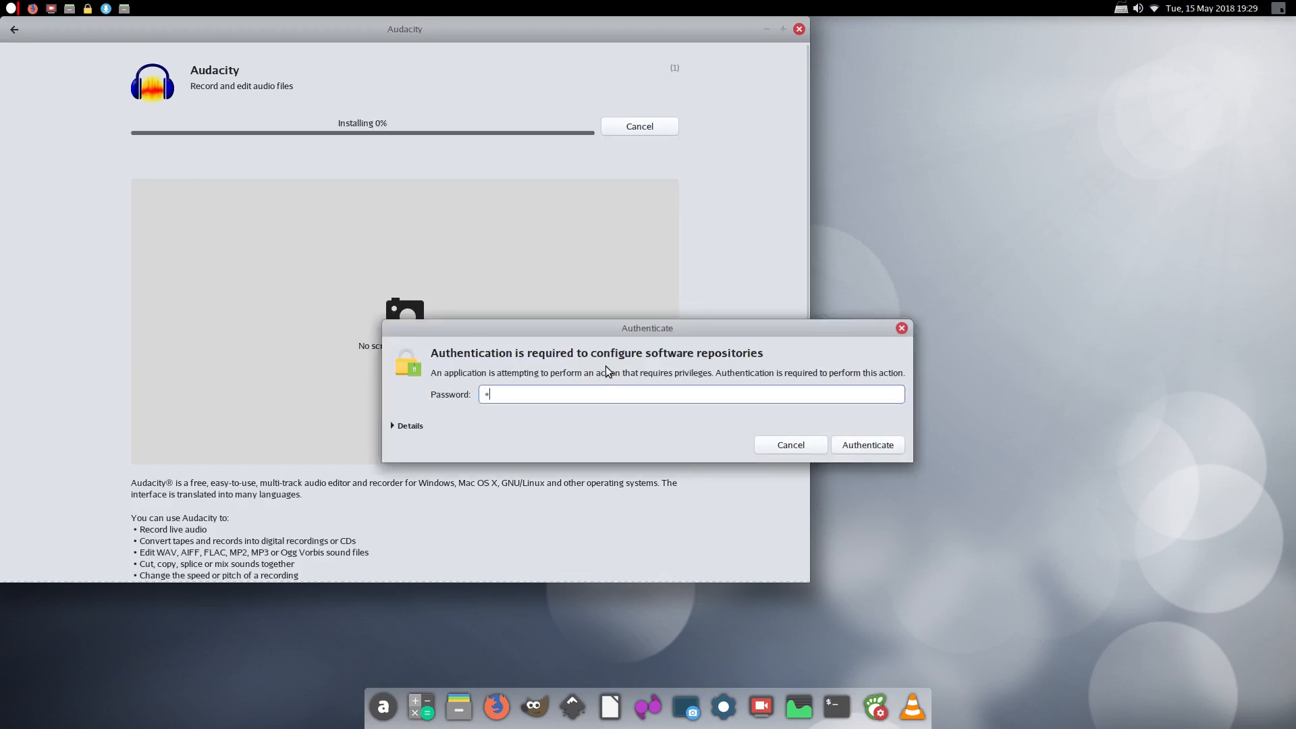
{"action": "key", "text": "Return"}
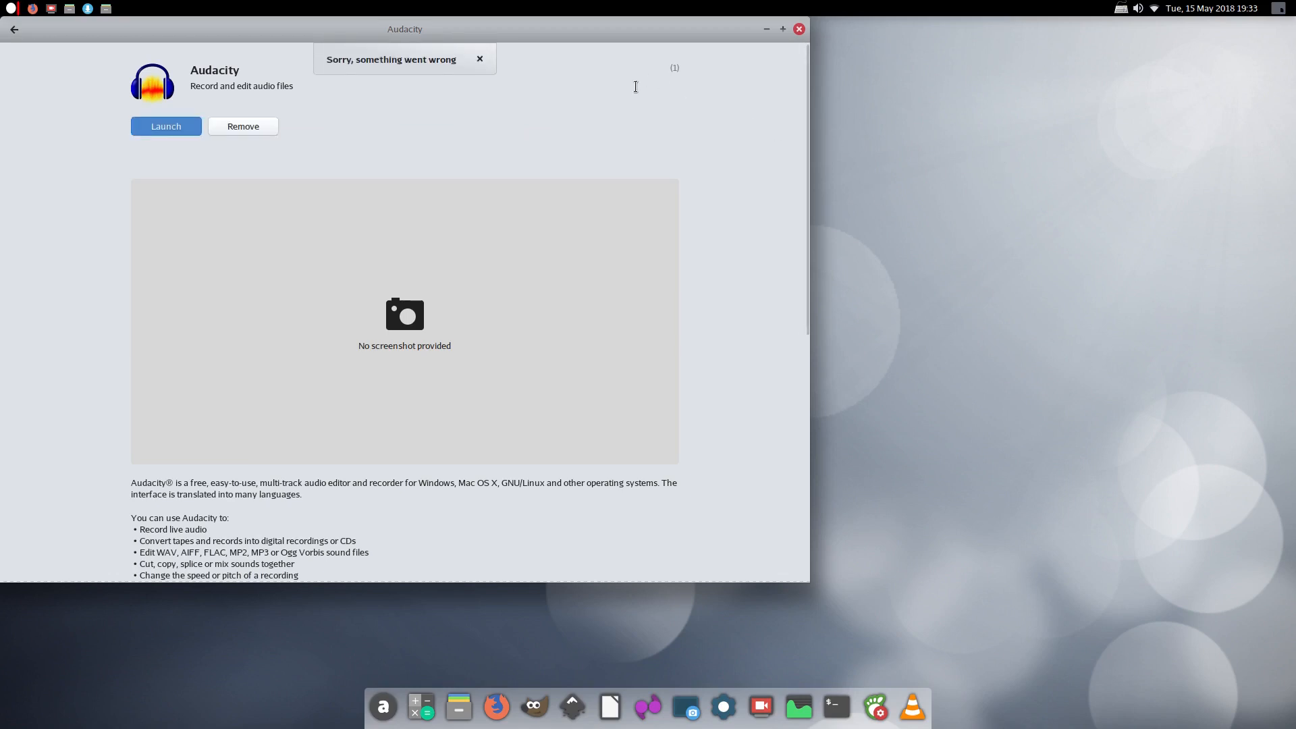
Close Software and the Downloads window, then search the applications menu for 'auda'
{"action": "left_click", "coordinate": [798, 29]}
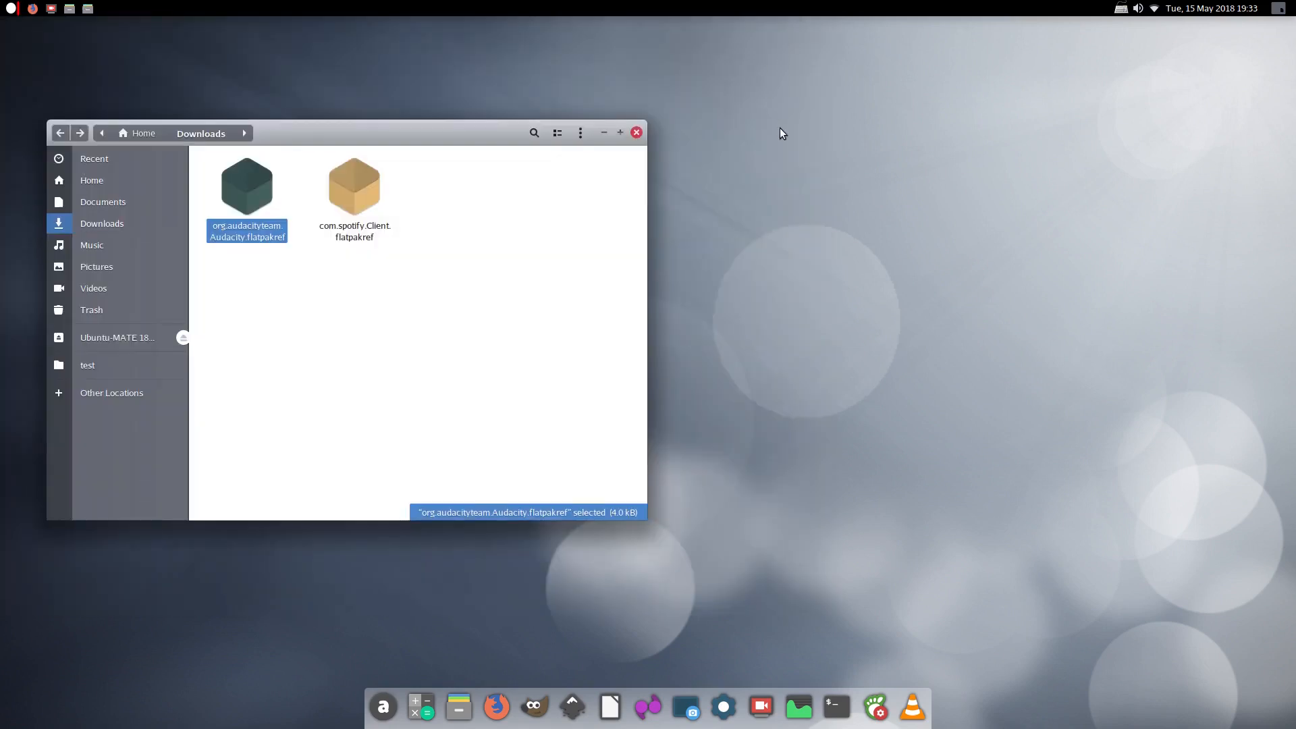
{"action": "left_click", "coordinate": [636, 132]}
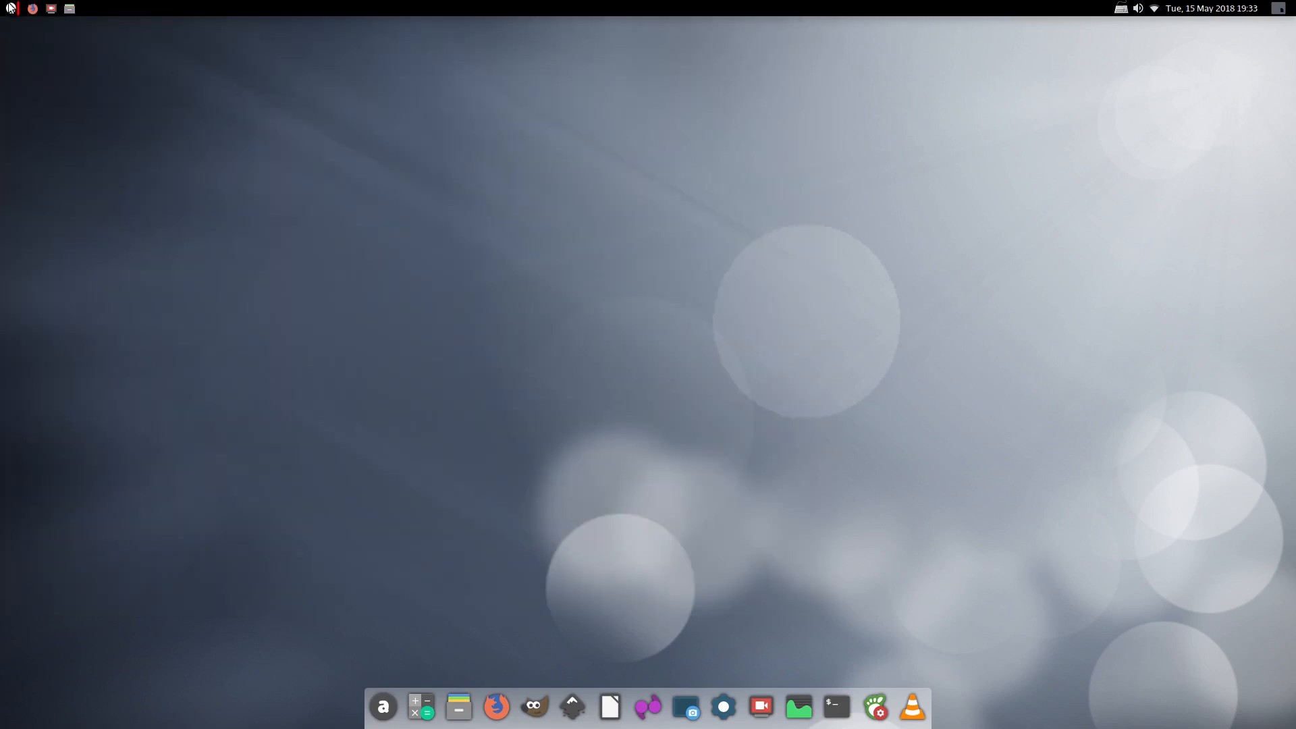
{"action": "left_click", "coordinate": [10, 8]}
{"action": "left_click", "coordinate": [59, 181]}
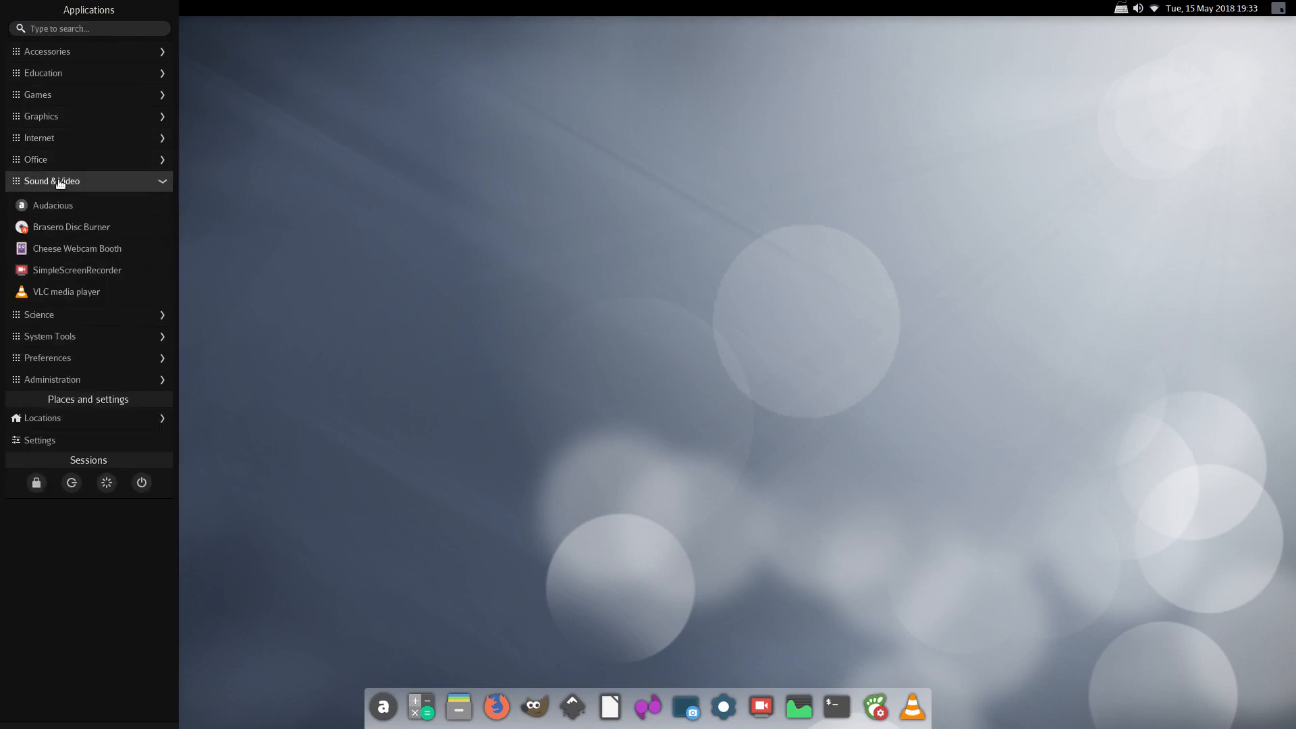
{"action": "left_click", "coordinate": [54, 28]}
{"action": "type", "text": "auda"}
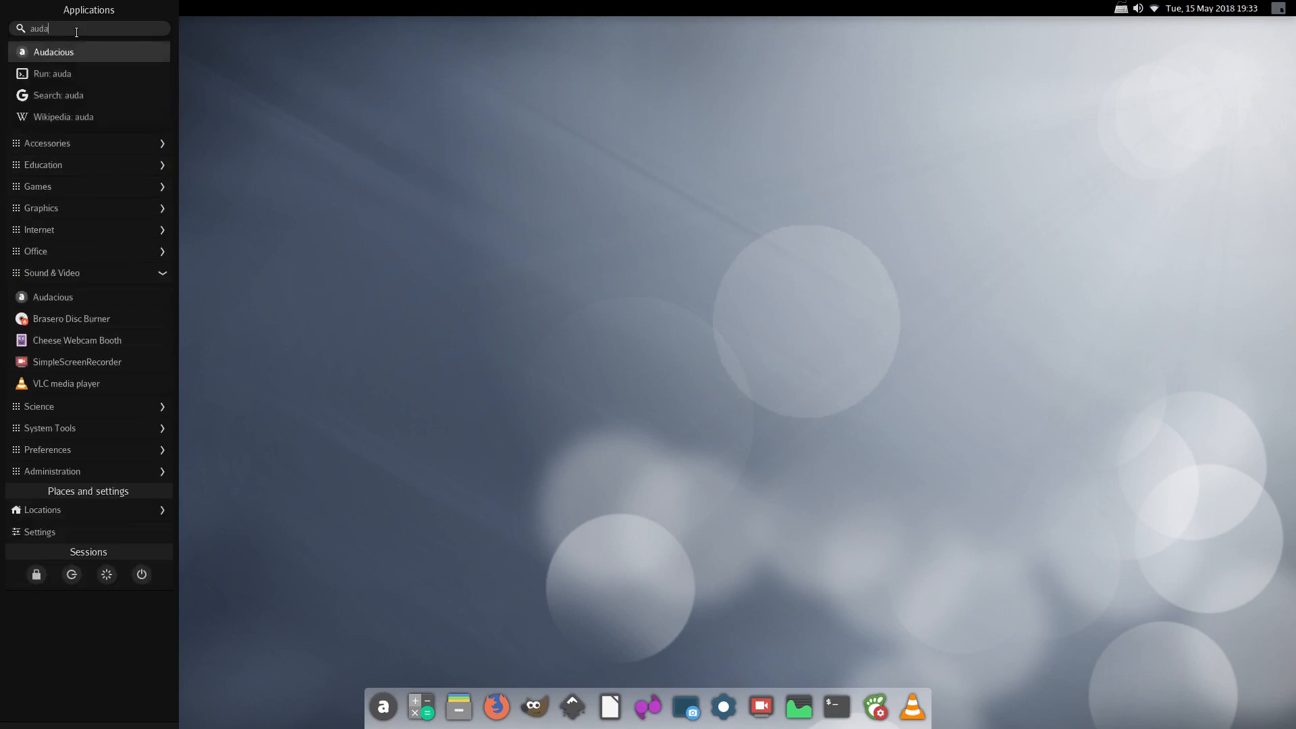
{"action": "key", "text": "Return"}
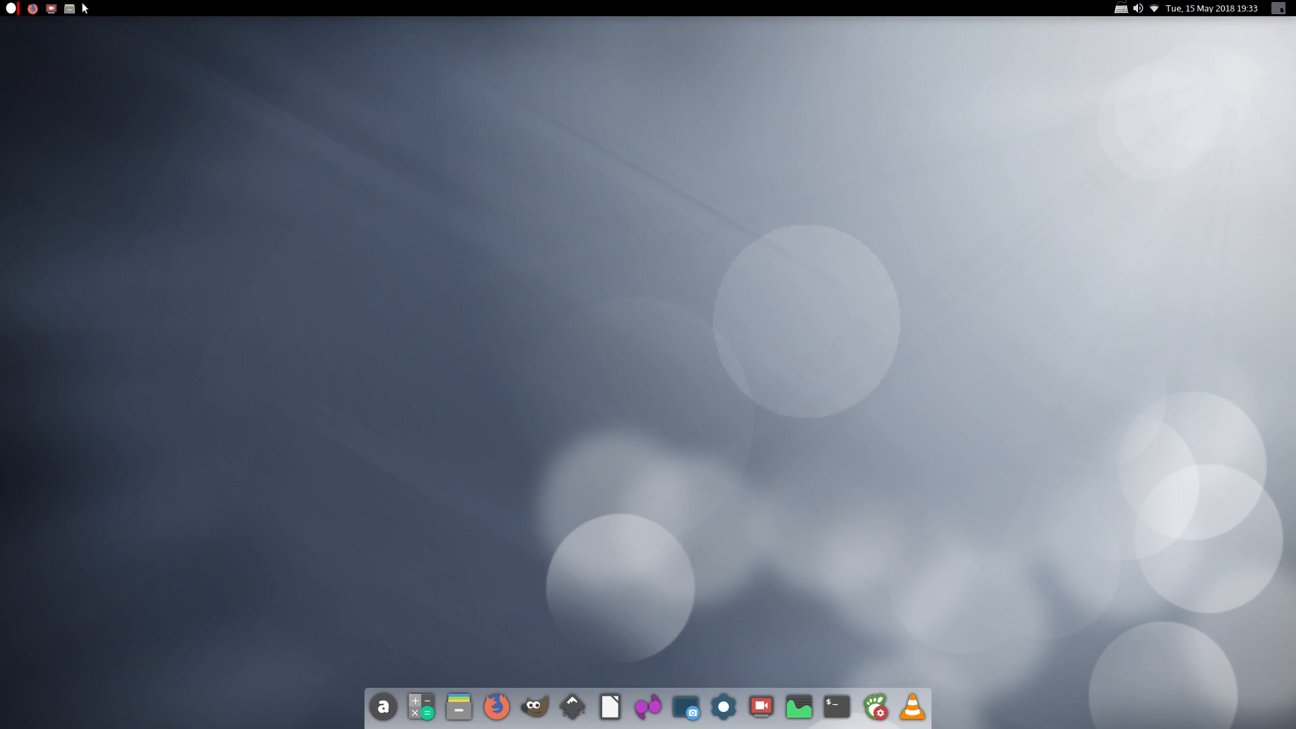
Reopen the applications menu and expand its Sound & Video category
{"action": "left_click", "coordinate": [11, 10]}
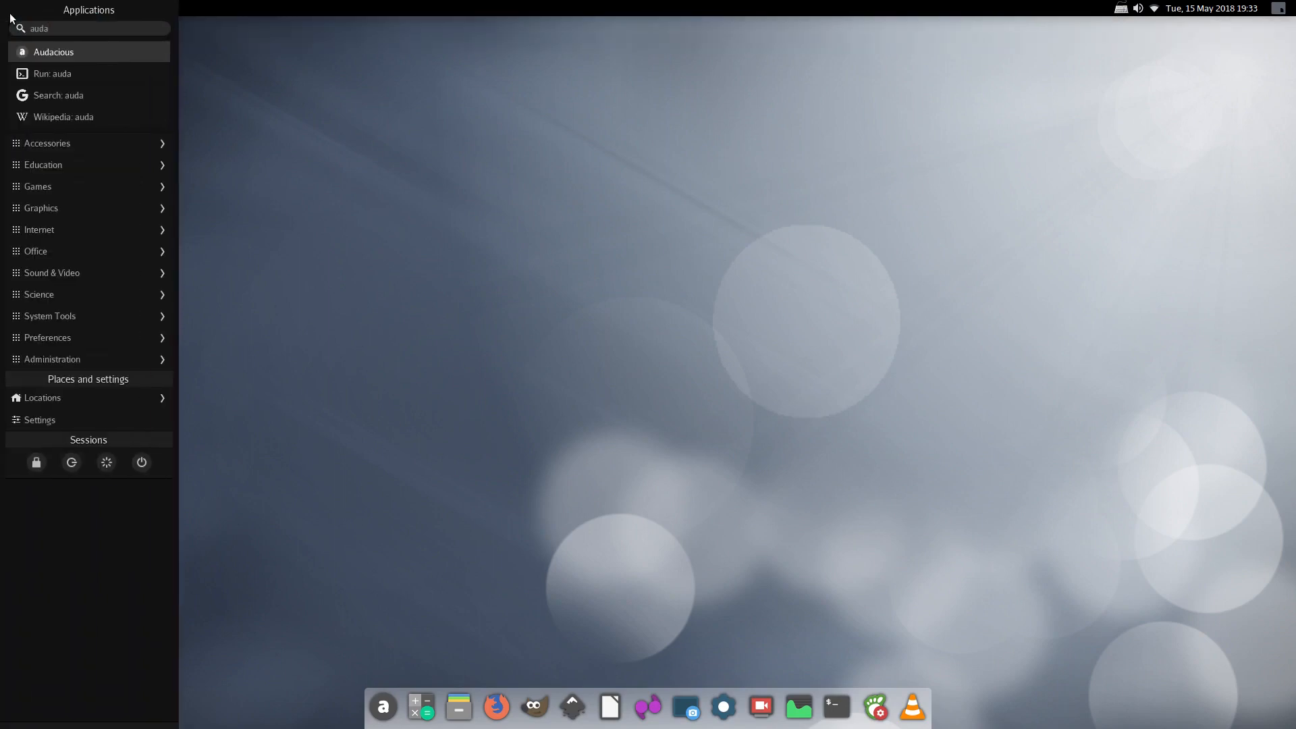
{"action": "left_click", "coordinate": [305, 118]}
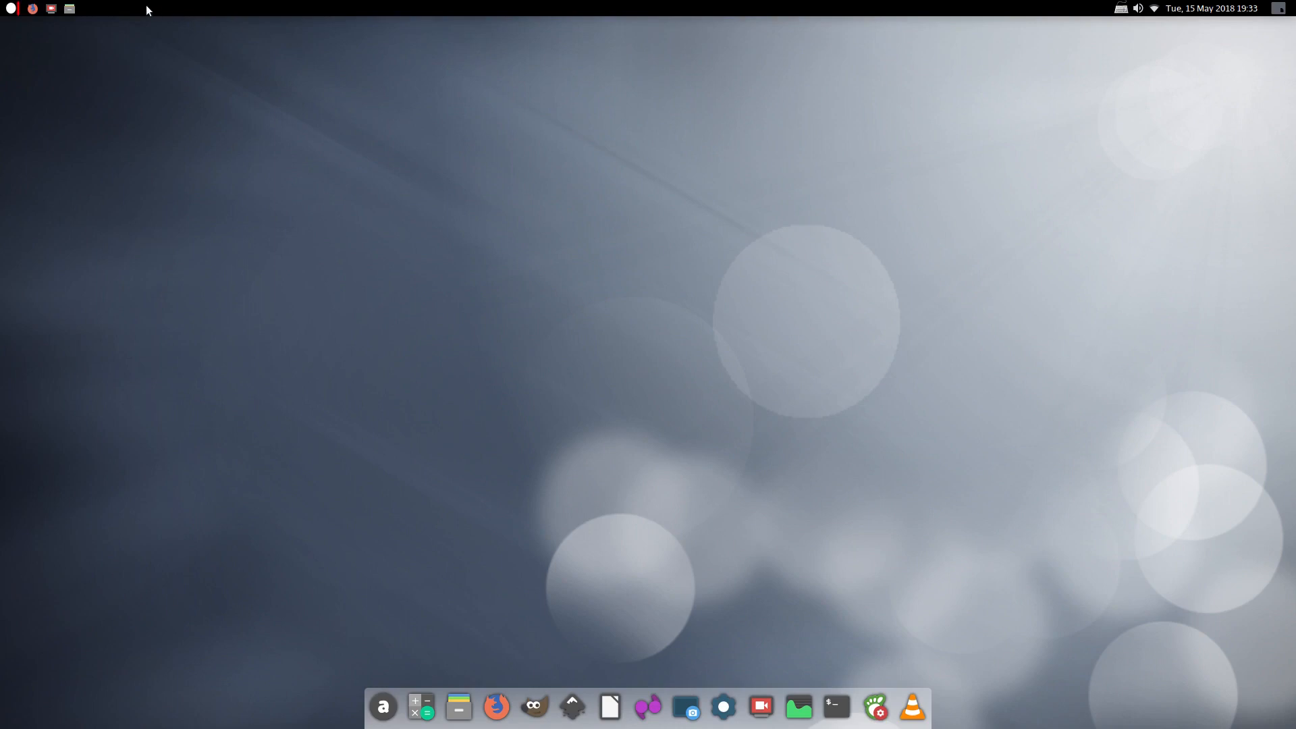
{"action": "left_click", "coordinate": [53, 14]}
{"action": "left_click", "coordinate": [11, 8]}
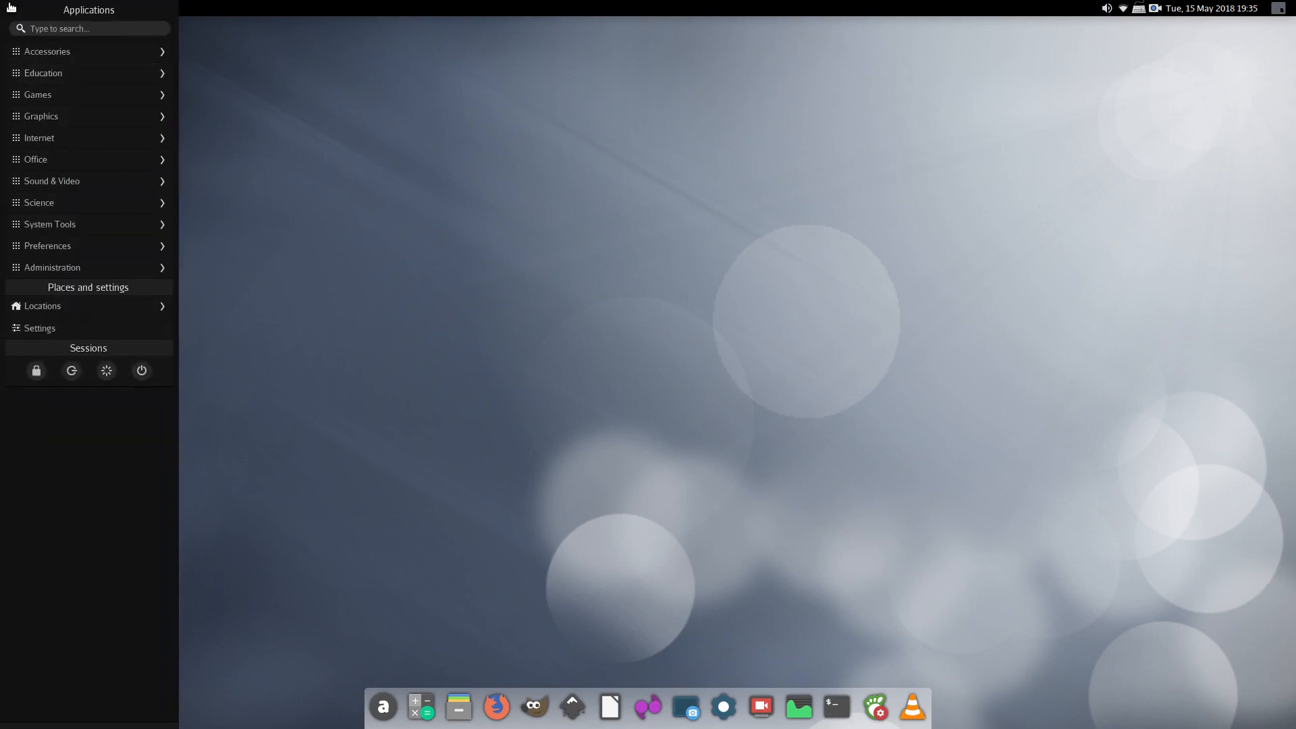
{"action": "left_click", "coordinate": [46, 181]}
Launch Audacity from Sound & Video, dismiss its welcome message and maximize the window
{"action": "left_click", "coordinate": [55, 228]}
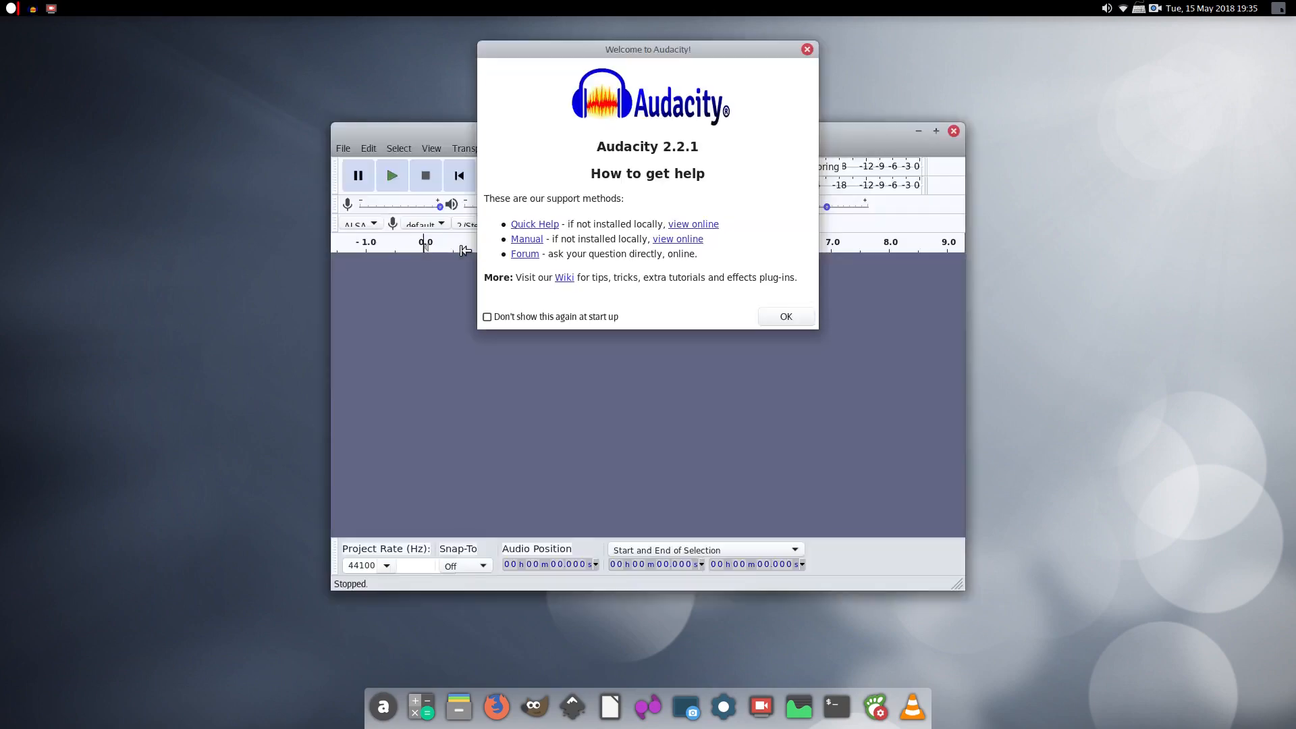
{"action": "left_click", "coordinate": [785, 316]}
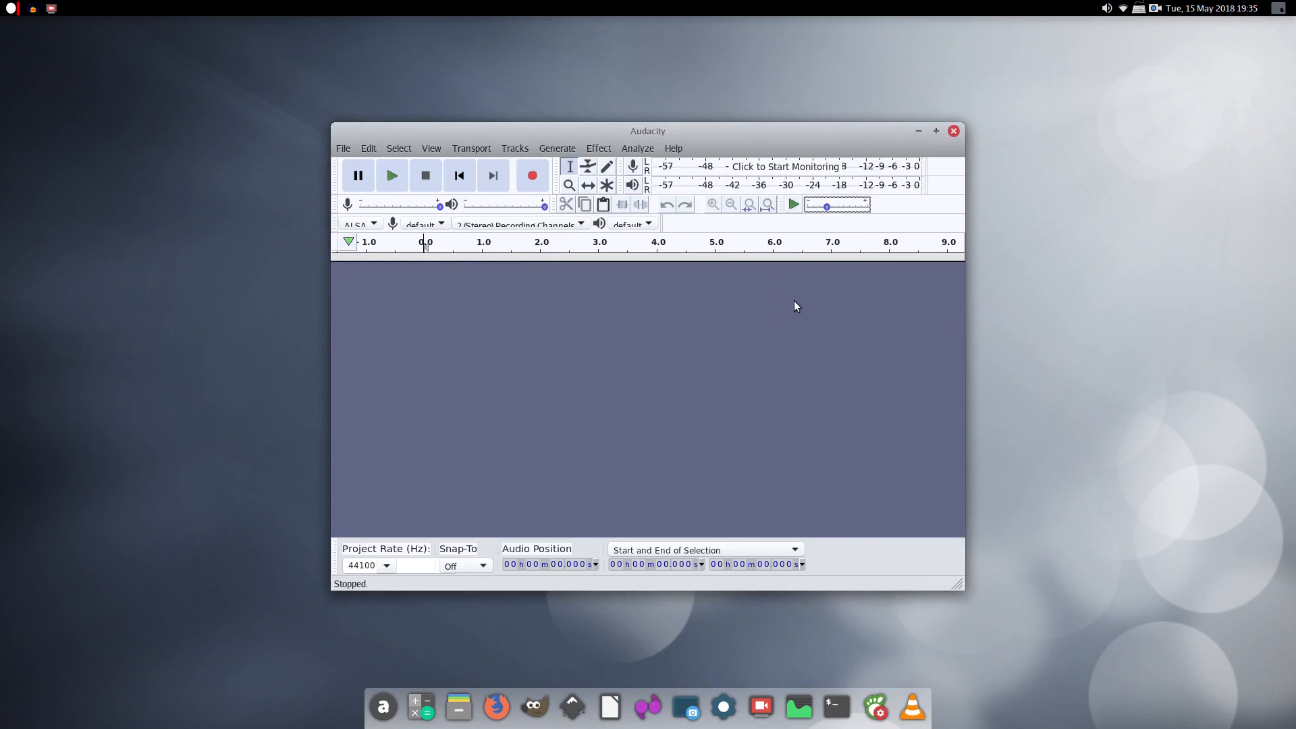
{"action": "left_click_drag", "start_coordinate": [737, 139], "coordinate": [728, 105]}
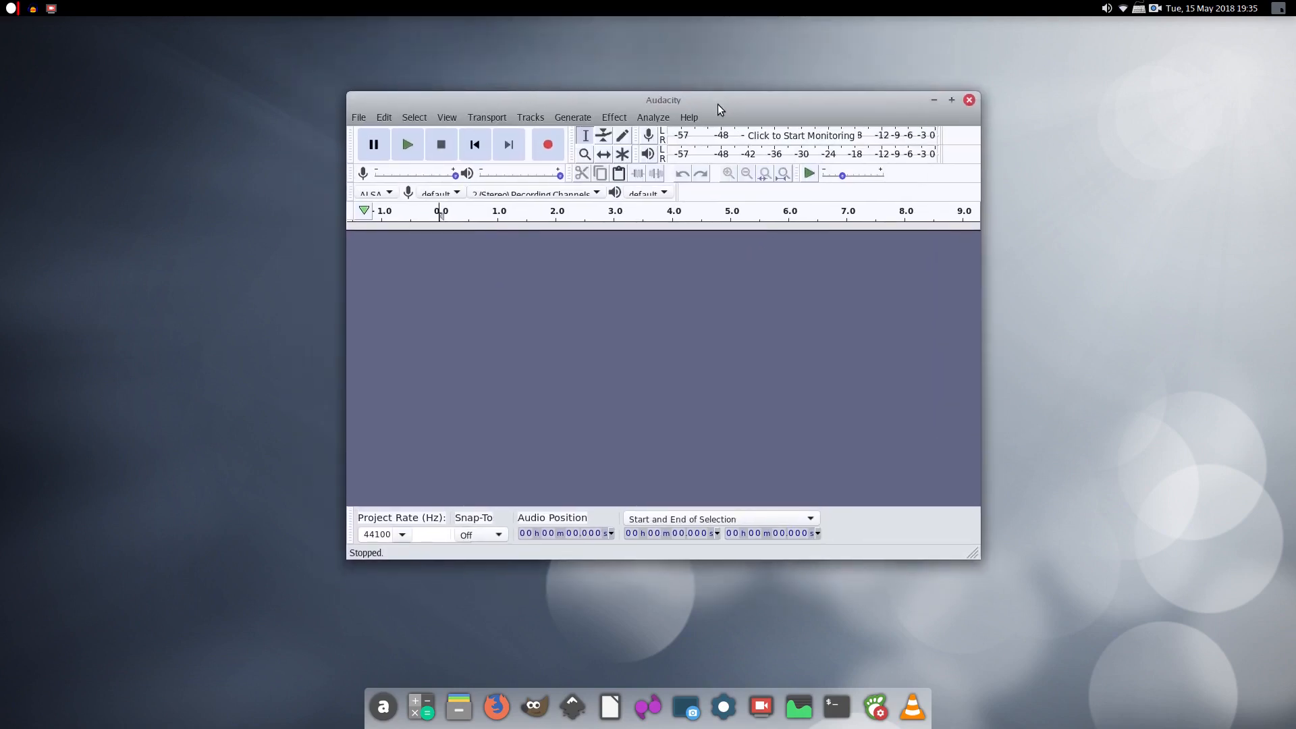
{"action": "double_click", "coordinate": [718, 104]}
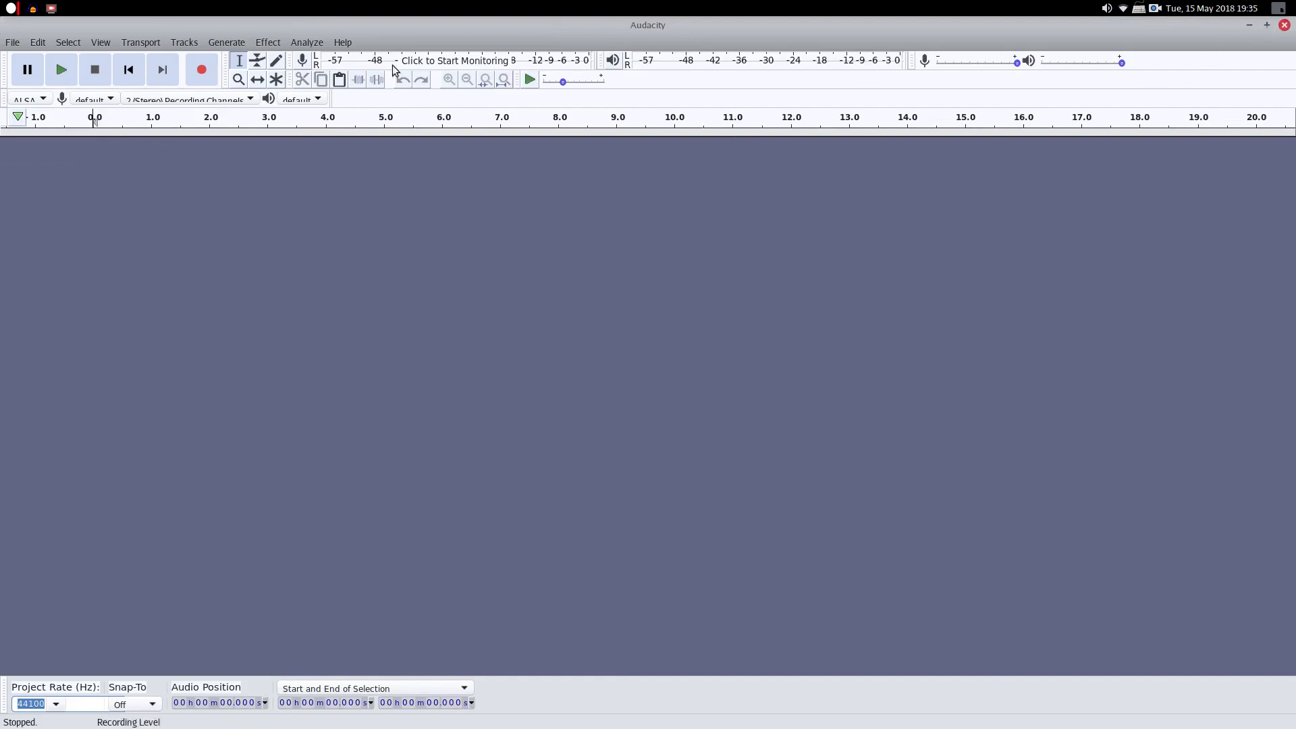
{"action": "left_click", "coordinate": [342, 42]}
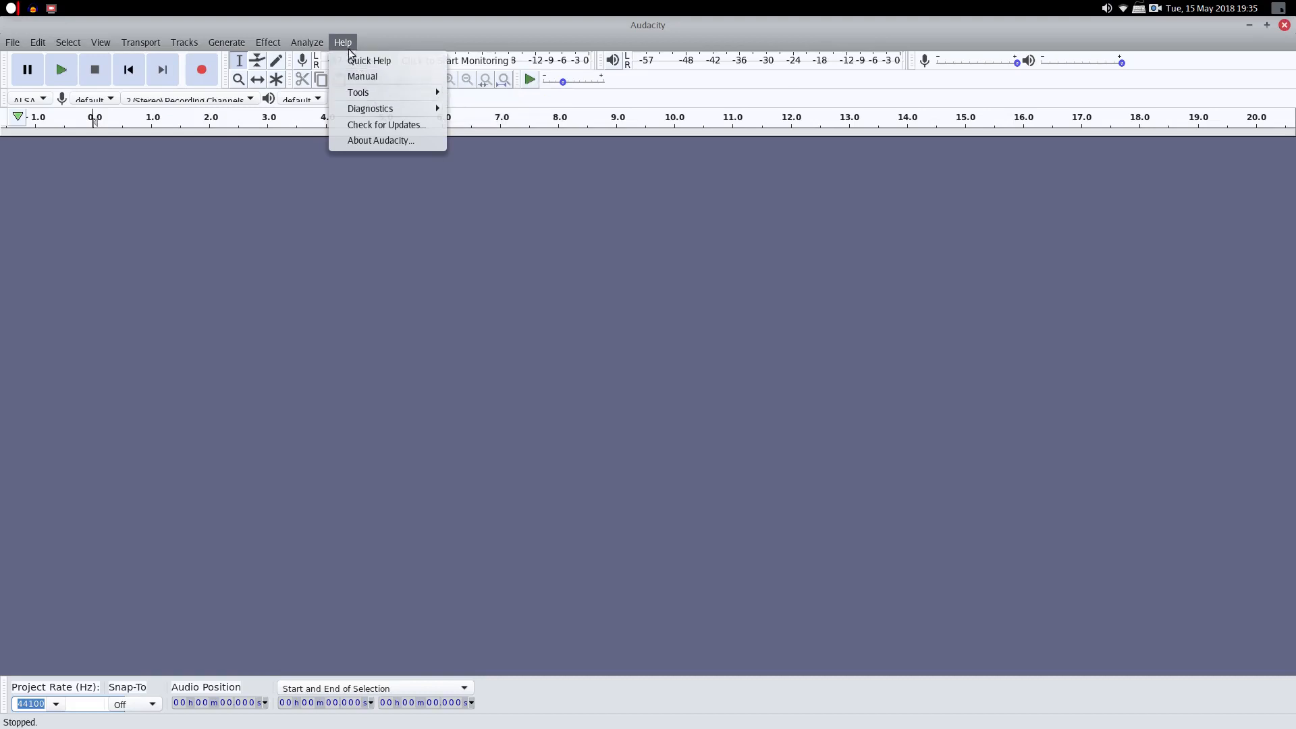
Check Audacity's version 2.2.1 in Help > About Audacity, then quit Audacity
{"action": "left_click", "coordinate": [372, 140]}
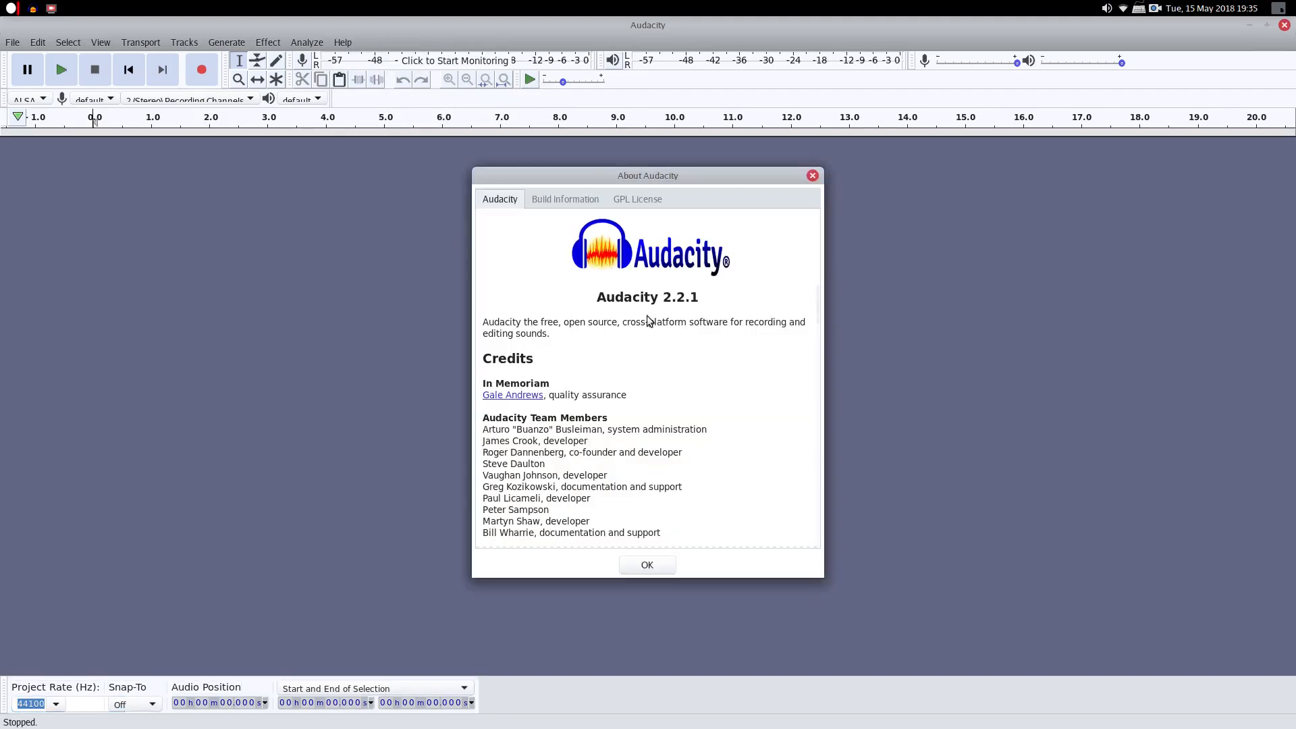
{"action": "left_click", "coordinate": [812, 175]}
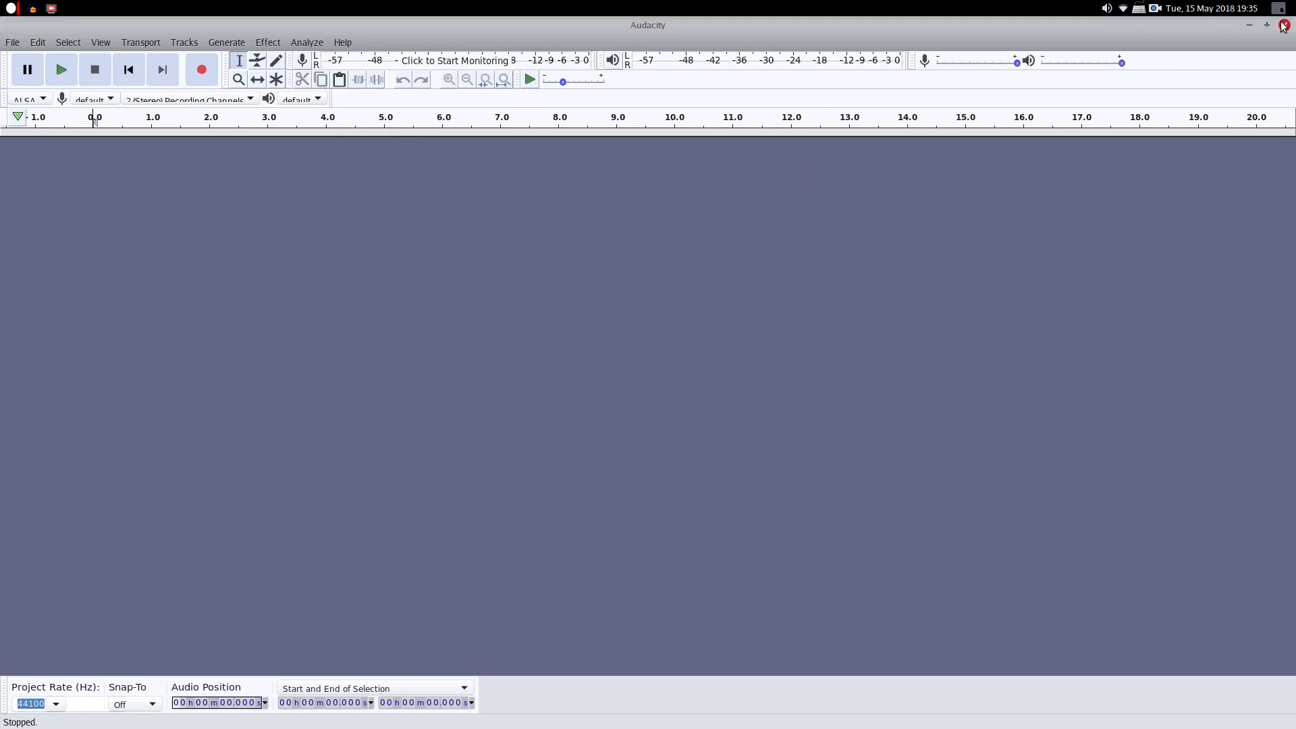
{"action": "left_click", "coordinate": [1283, 25]}
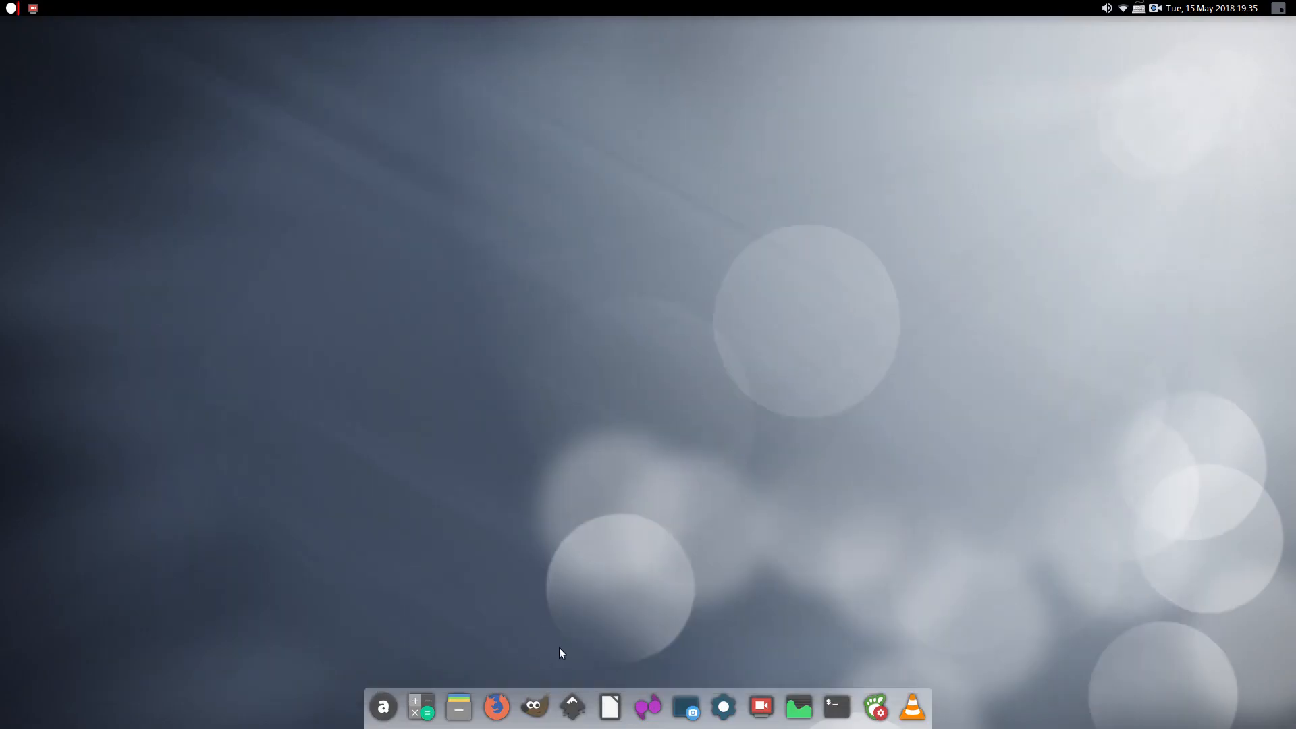
{"action": "left_click", "coordinate": [11, 8]}
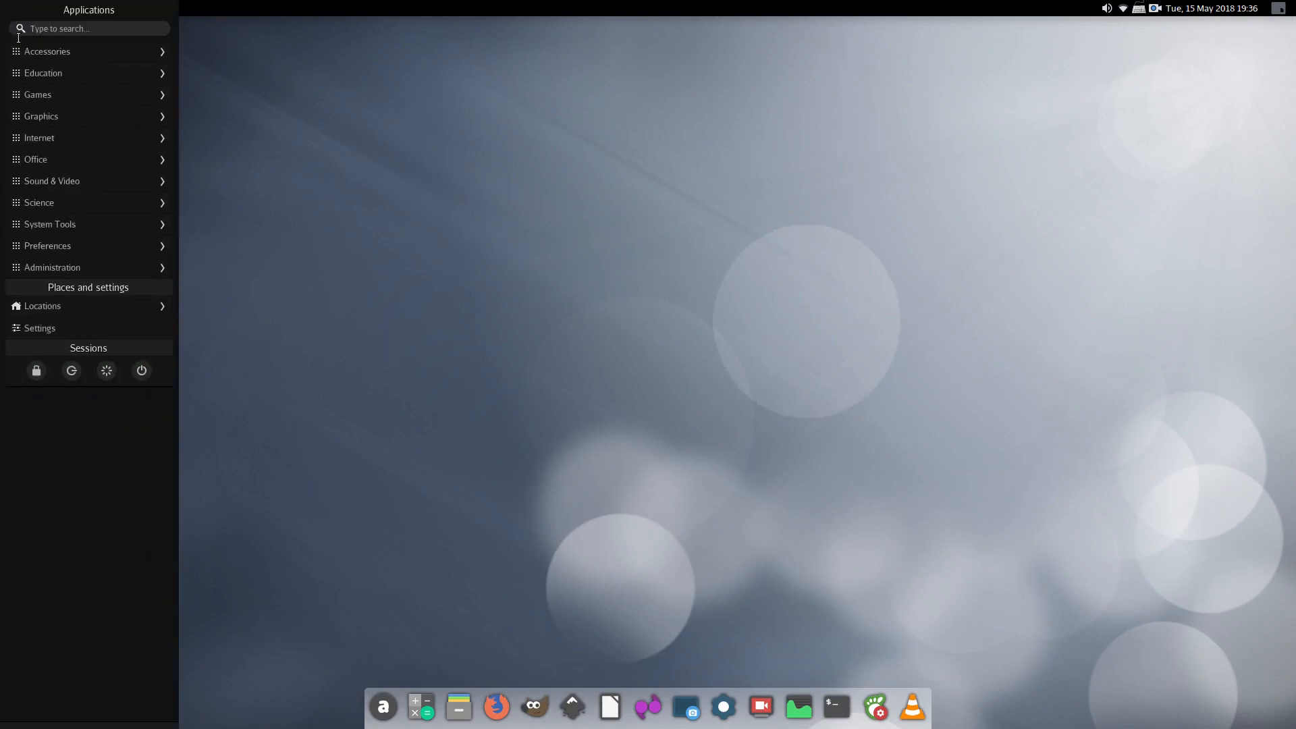
{"action": "left_click", "coordinate": [50, 224]}
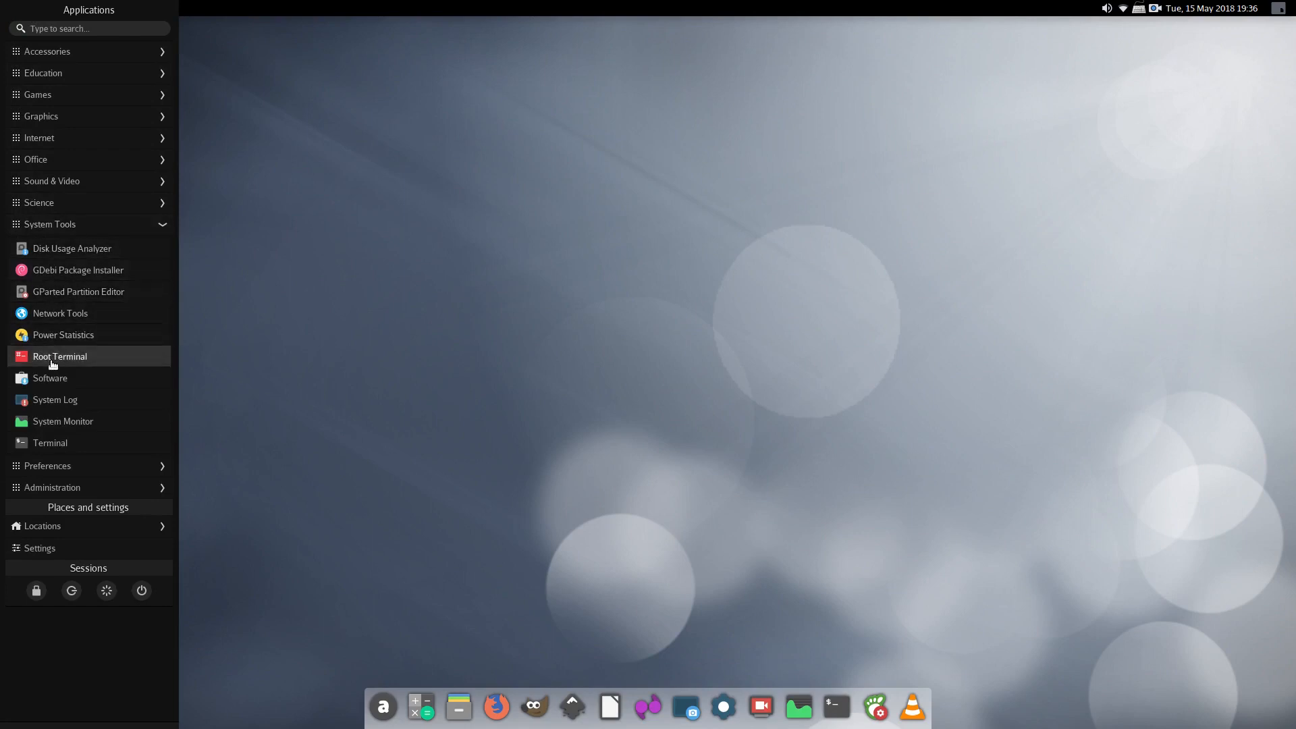
{"action": "left_click", "coordinate": [51, 378]}
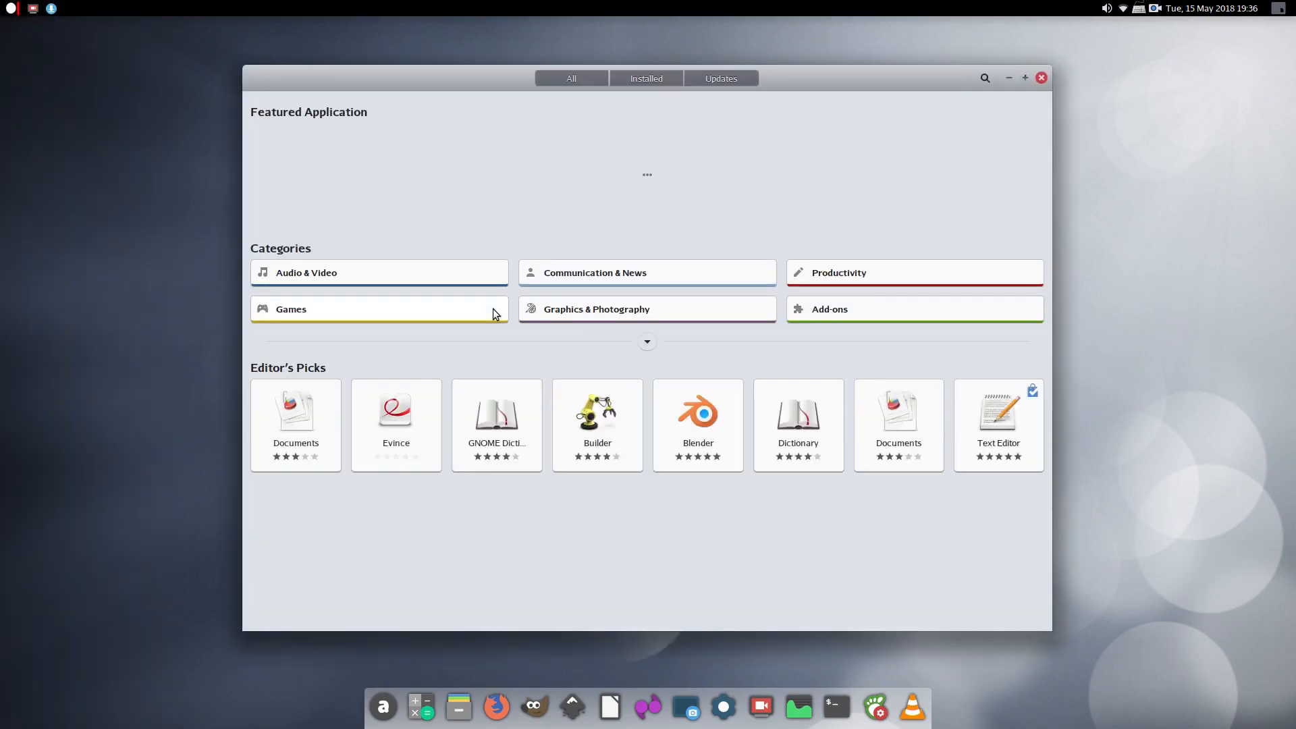
{"action": "left_click", "coordinate": [644, 81]}
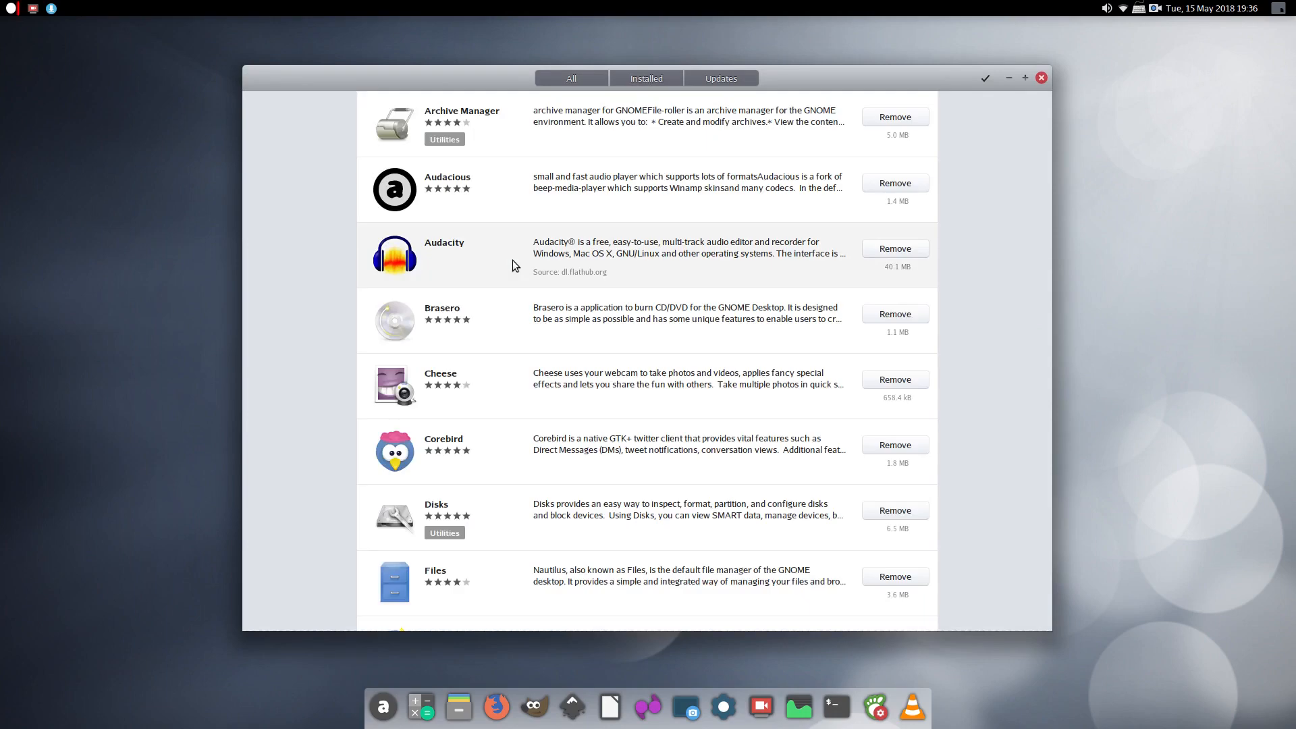
{"action": "left_click", "coordinate": [512, 260]}
{"action": "scroll", "coordinate": [501, 351], "scroll_direction": "down", "scroll_amount": 10}
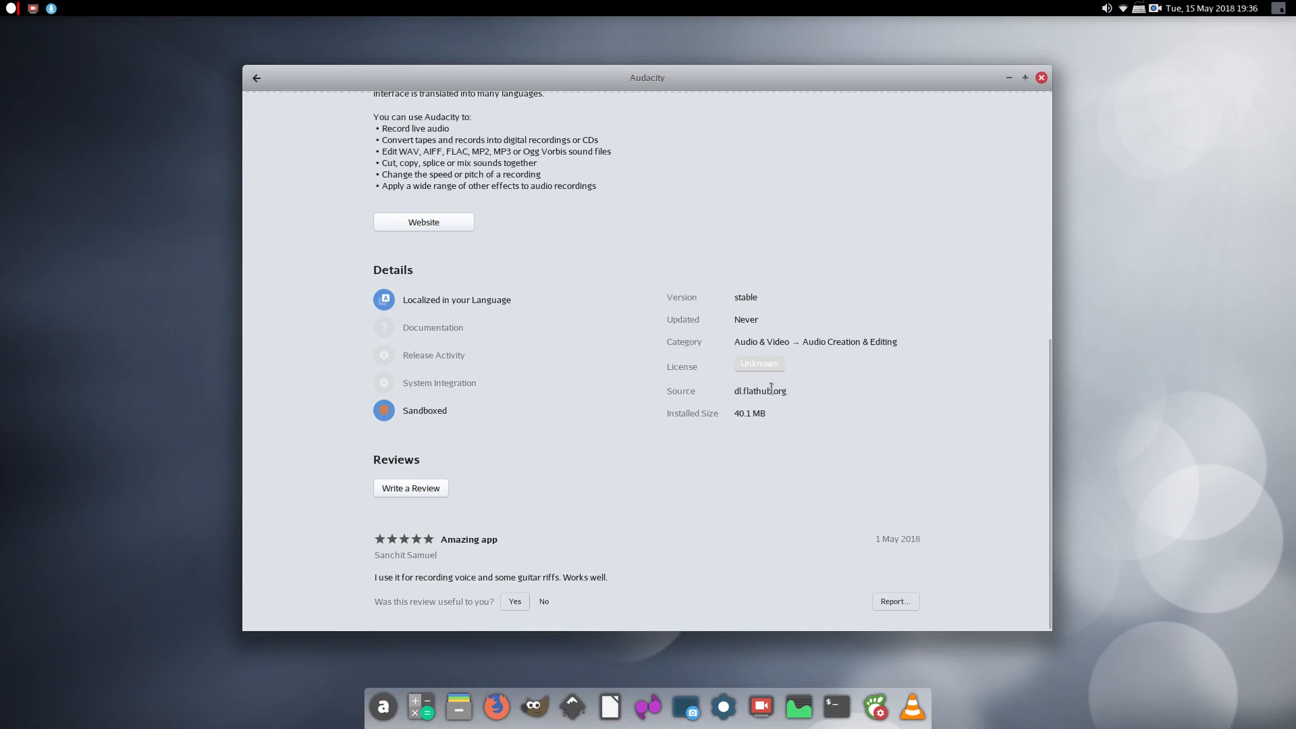
{"action": "left_click", "coordinate": [1041, 78]}
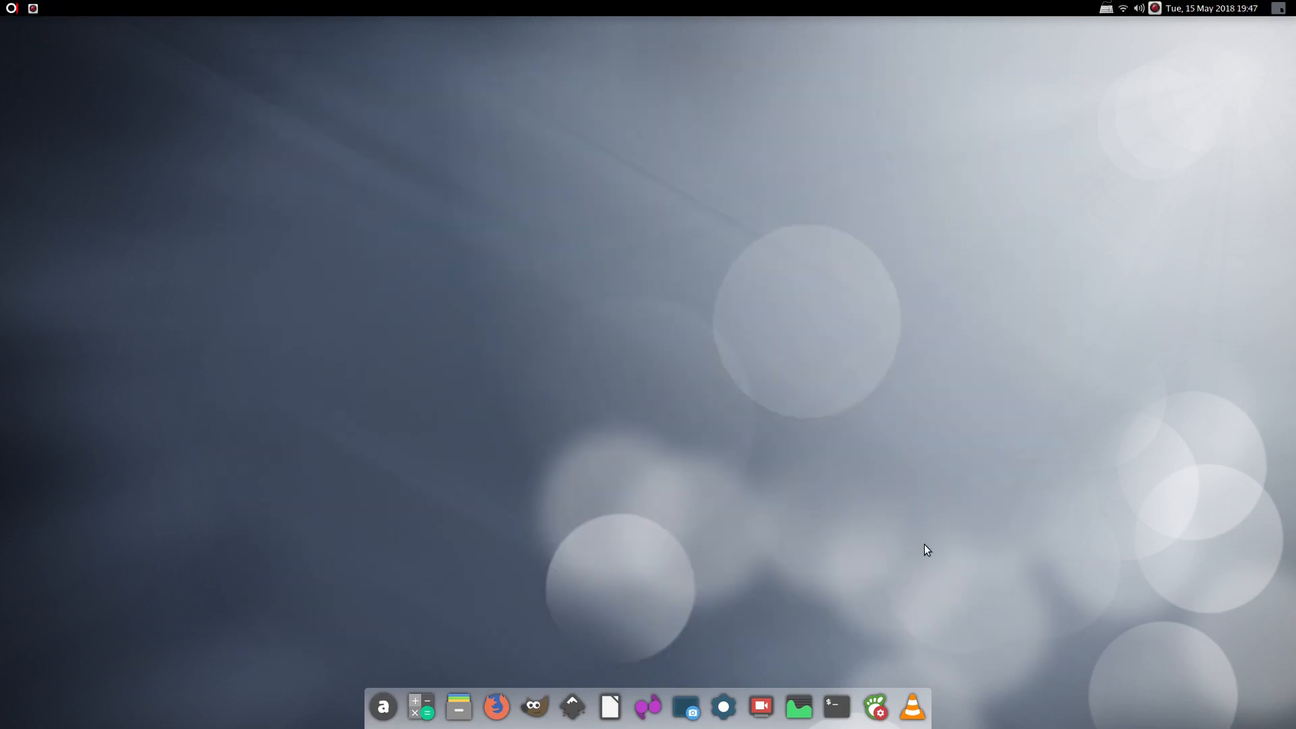
In Tweaks' Windows page, set titlebar button placement to Left, then back to Right
{"action": "left_click", "coordinate": [878, 702]}
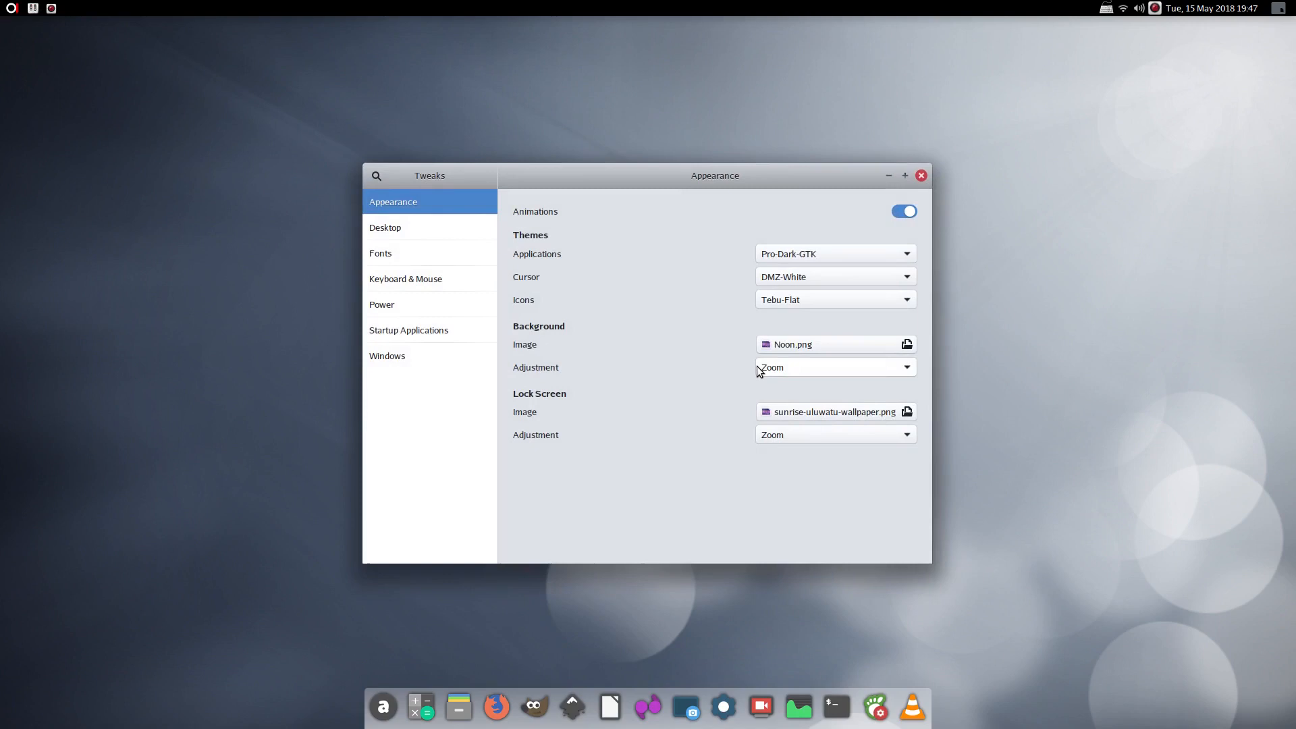
{"action": "left_click", "coordinate": [395, 354]}
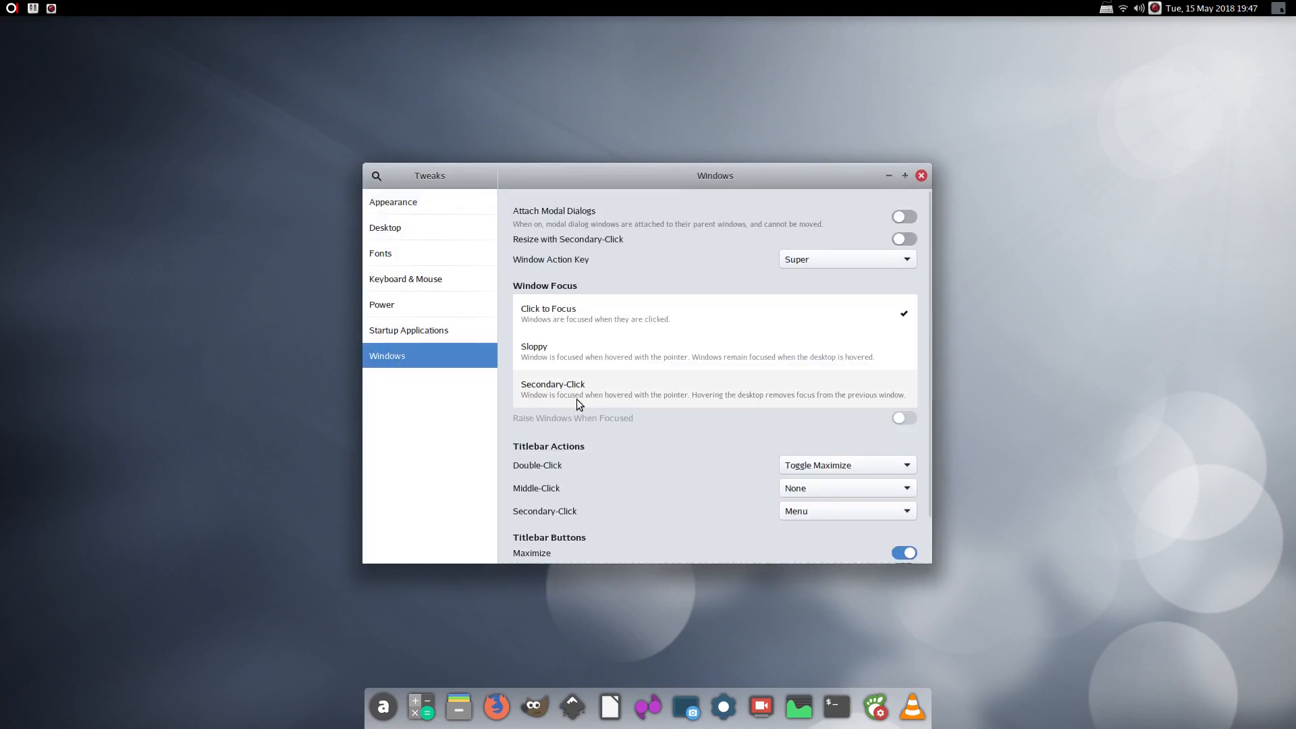
{"action": "scroll", "coordinate": [576, 400], "scroll_direction": "down", "scroll_amount": 1}
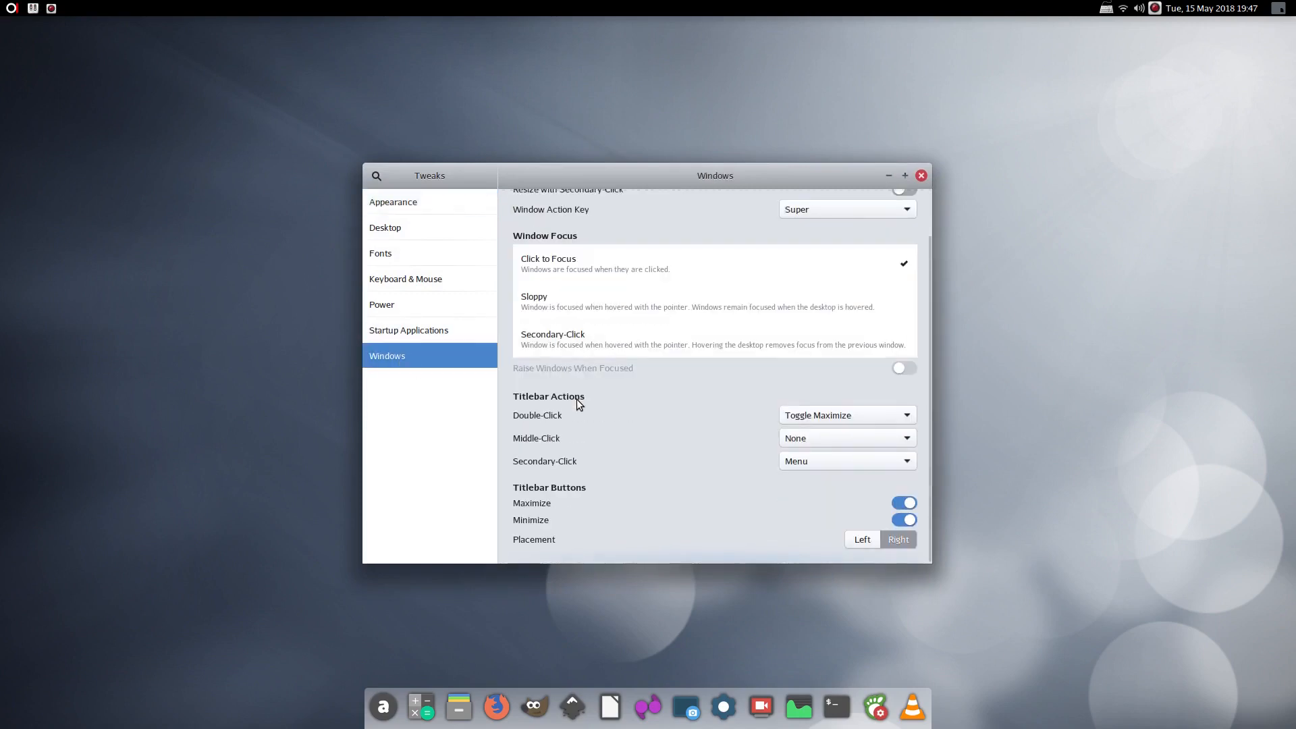
{"action": "left_click", "coordinate": [867, 540]}
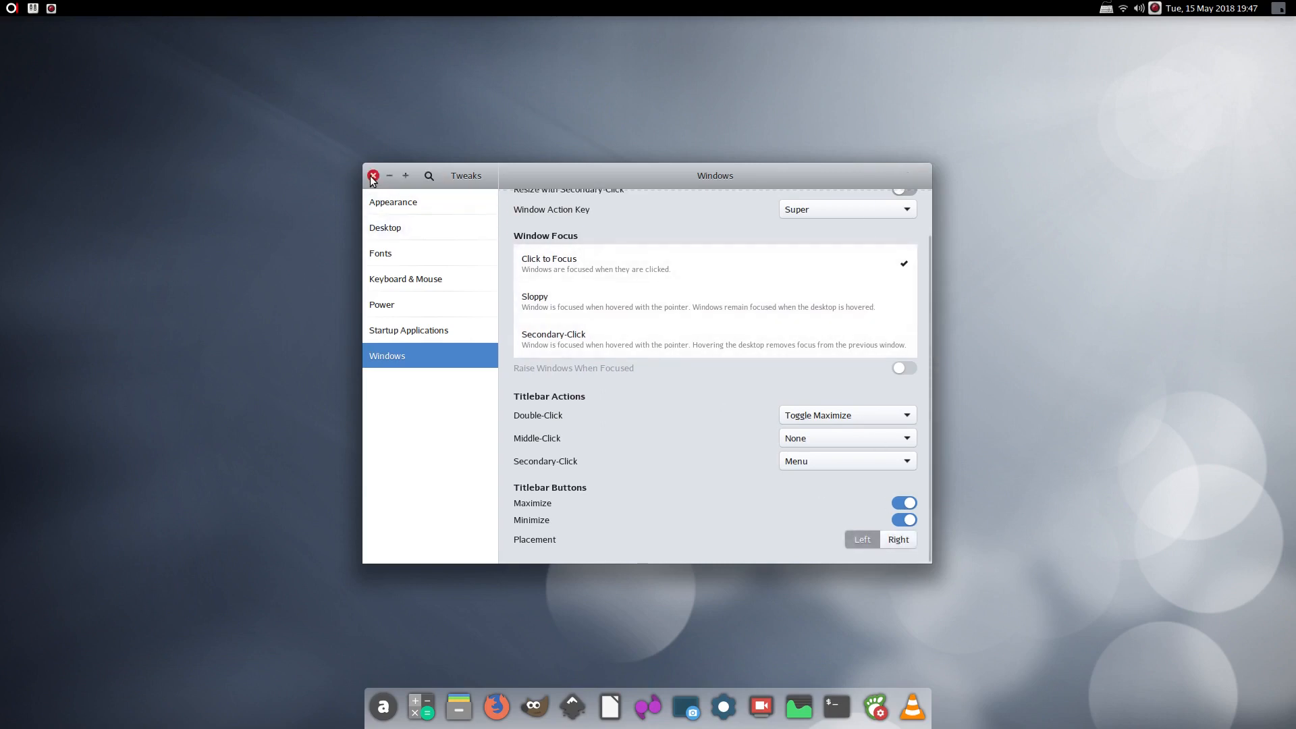
{"action": "left_click", "coordinate": [889, 540]}
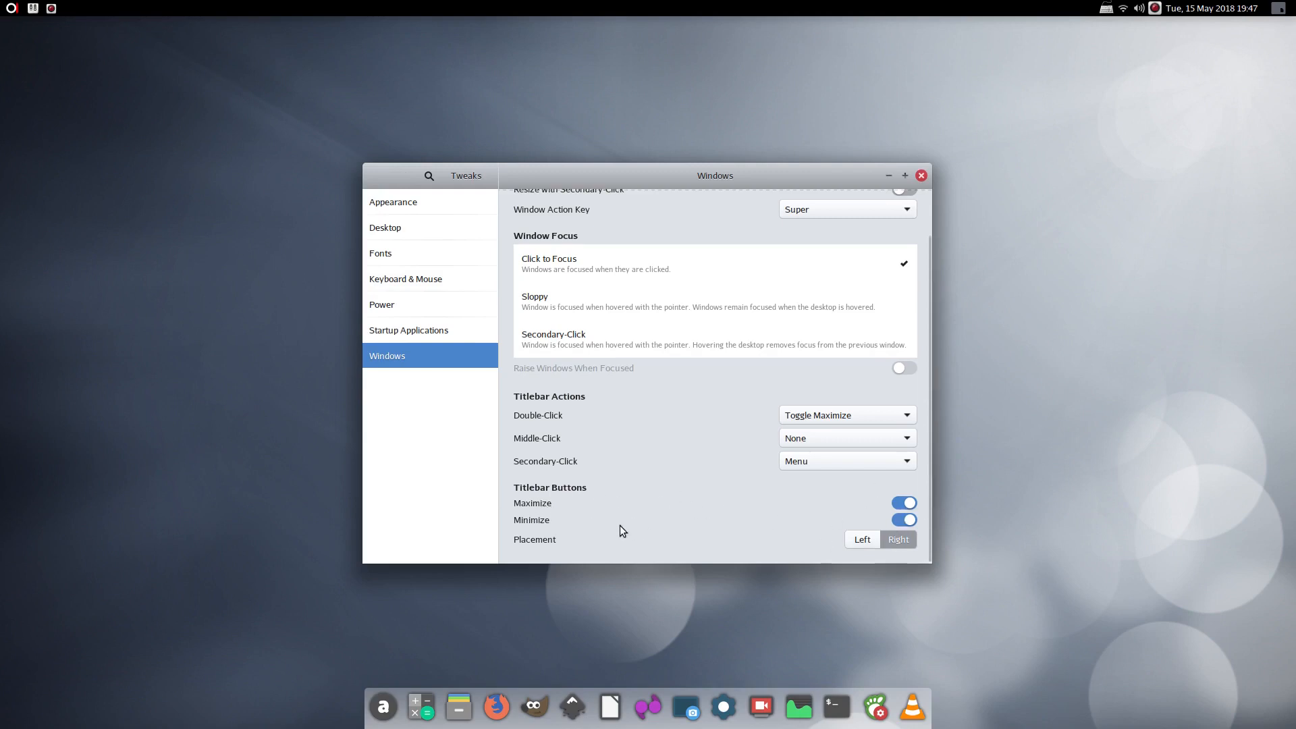
{"action": "double_click", "coordinate": [658, 177]}
{"action": "double_click", "coordinate": [633, 30]}
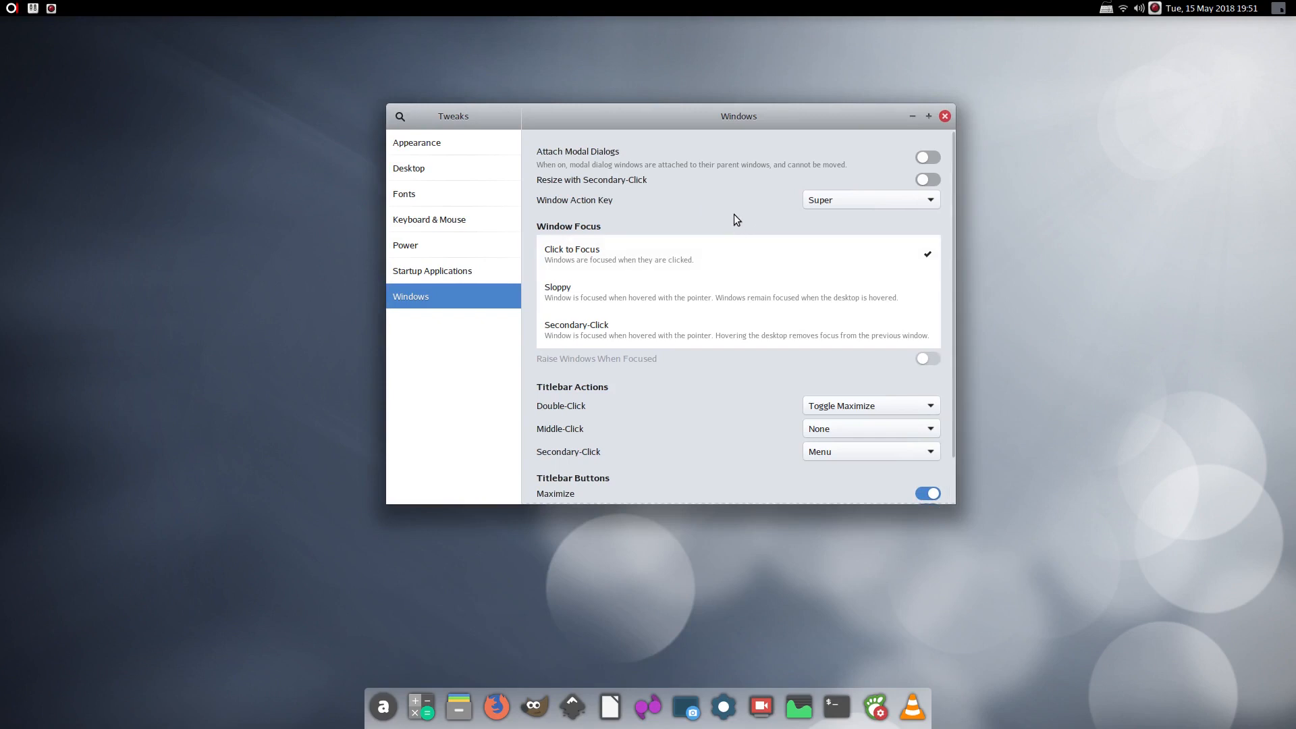
Change the Window Action Key from Super to Alt and move Tweaks to the top-left
{"action": "left_click_drag", "start_coordinate": [721, 201], "coordinate": [512, 177]}
{"action": "left_click_drag", "start_coordinate": [293, 173], "coordinate": [304, 205]}
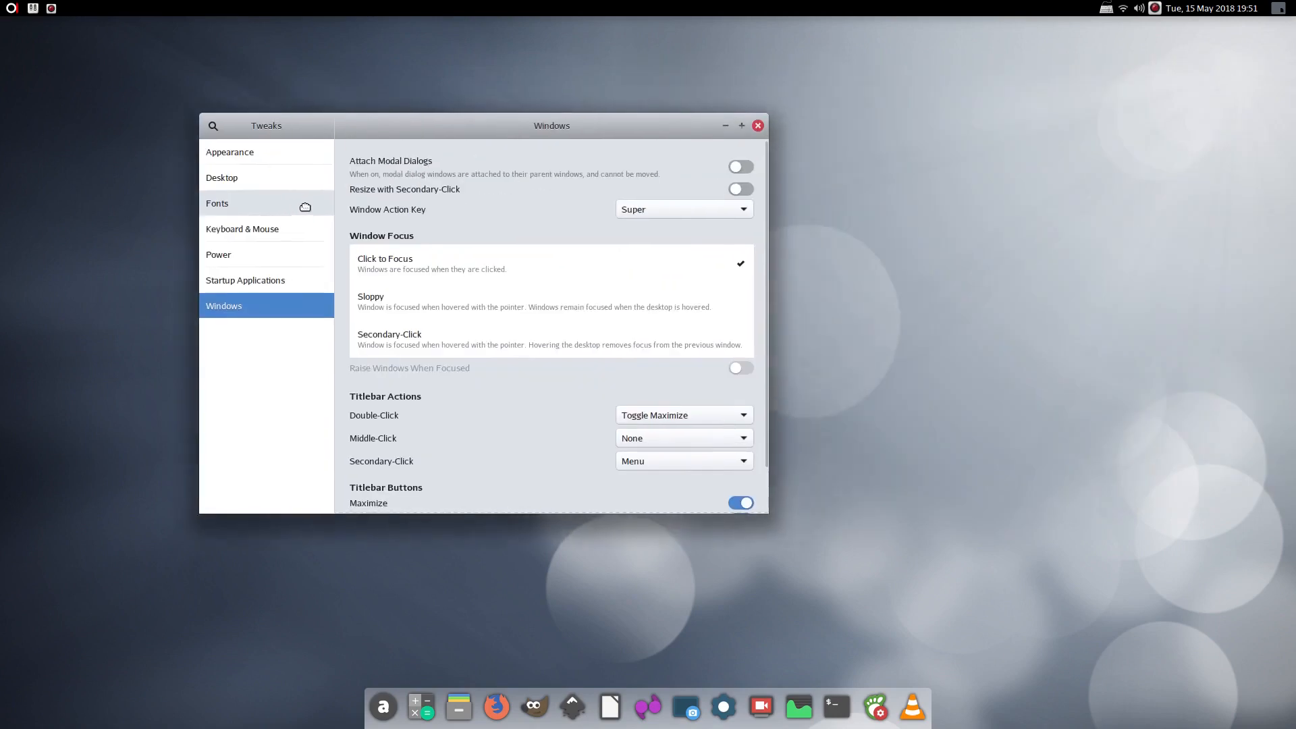
{"action": "left_click", "coordinate": [699, 204]}
{"action": "left_click", "coordinate": [666, 175]}
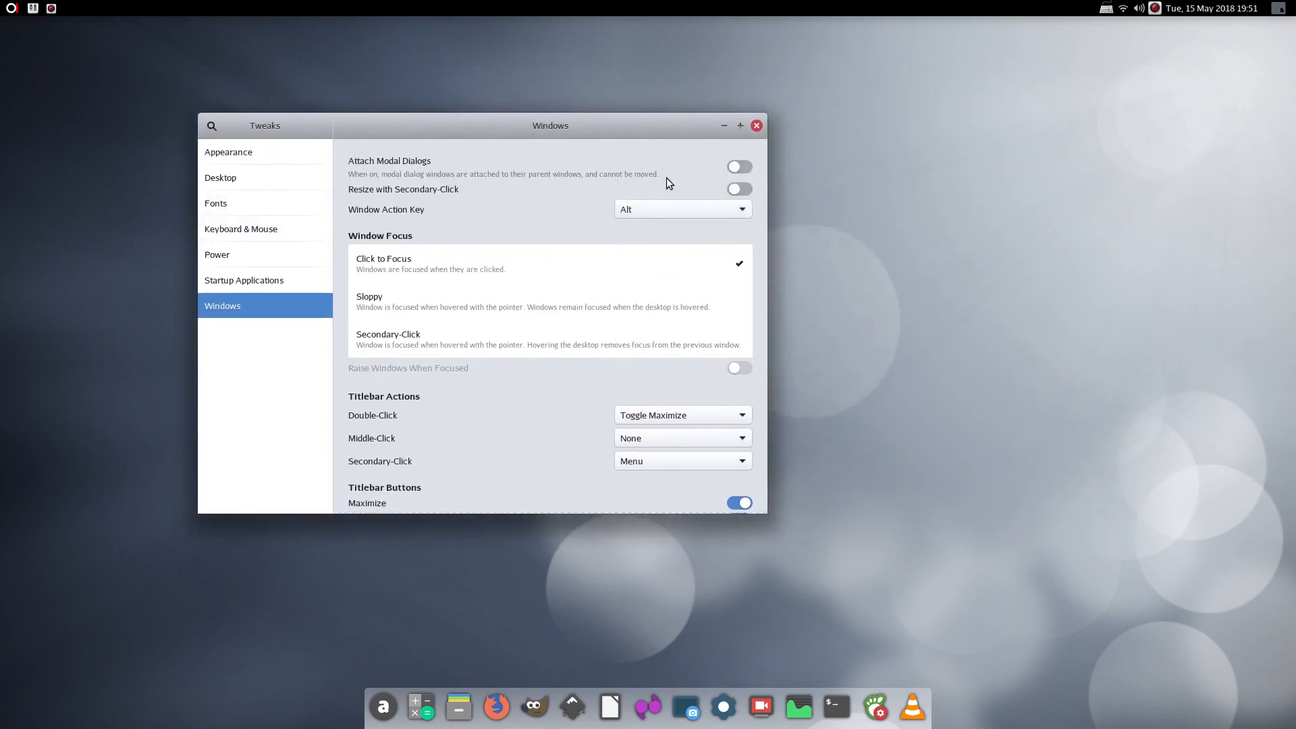
{"action": "left_click_drag", "start_coordinate": [488, 194], "coordinate": [307, 113]}
Open a Files window at Home and position it beside Tweaks
{"action": "left_click", "coordinate": [460, 706]}
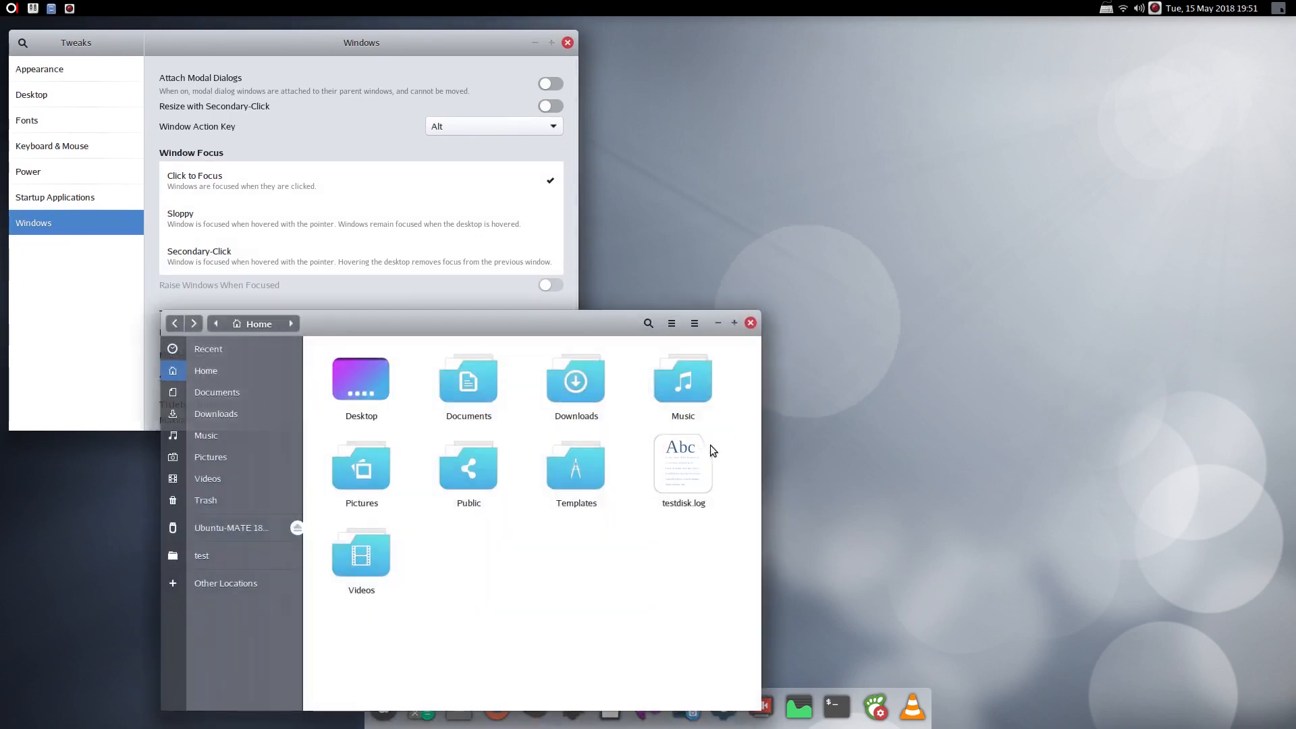
{"action": "left_click_drag", "start_coordinate": [510, 543], "coordinate": [759, 407]}
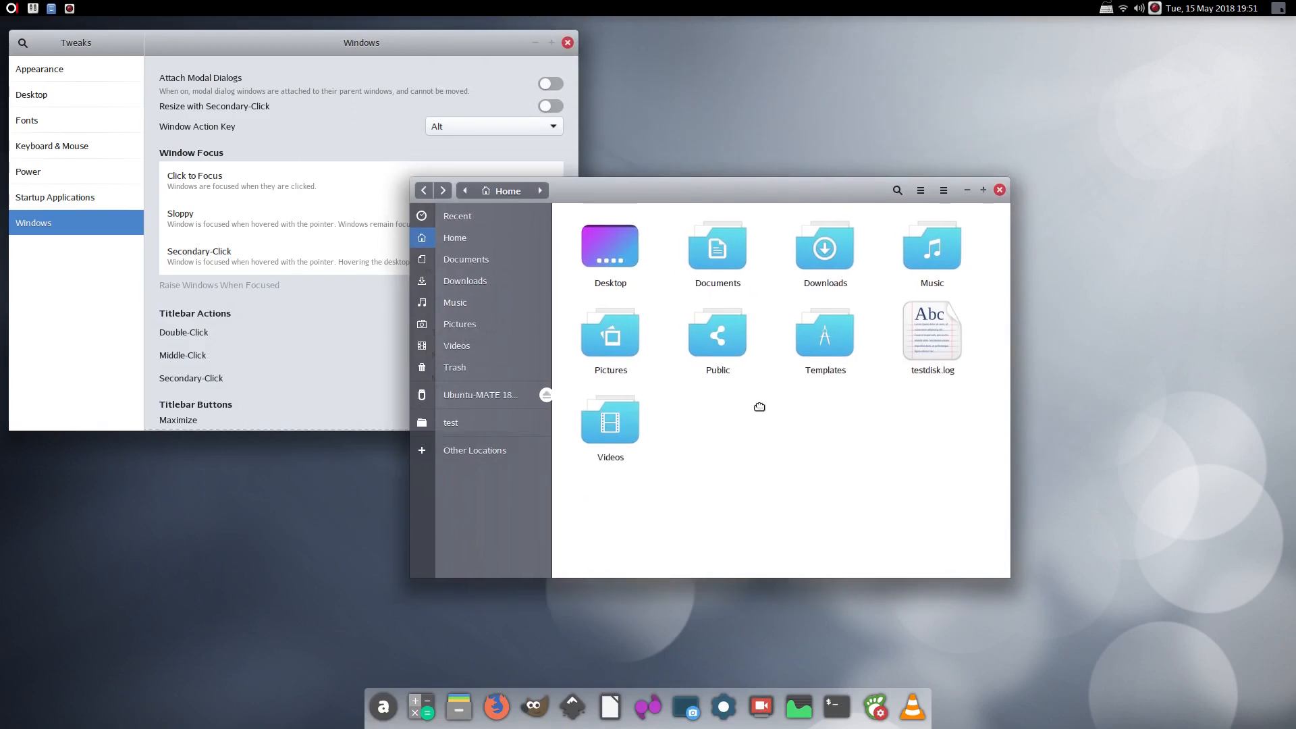
{"action": "left_click_drag", "start_coordinate": [808, 236], "coordinate": [876, 195]}
{"action": "left_click_drag", "start_coordinate": [756, 159], "coordinate": [910, 59]}
{"action": "mouse_move", "coordinate": [949, 248]}
{"action": "left_mouse_down"}
{"action": "mouse_move", "coordinate": [798, 283]}
{"action": "mouse_move", "coordinate": [953, 244]}
{"action": "left_mouse_up"}
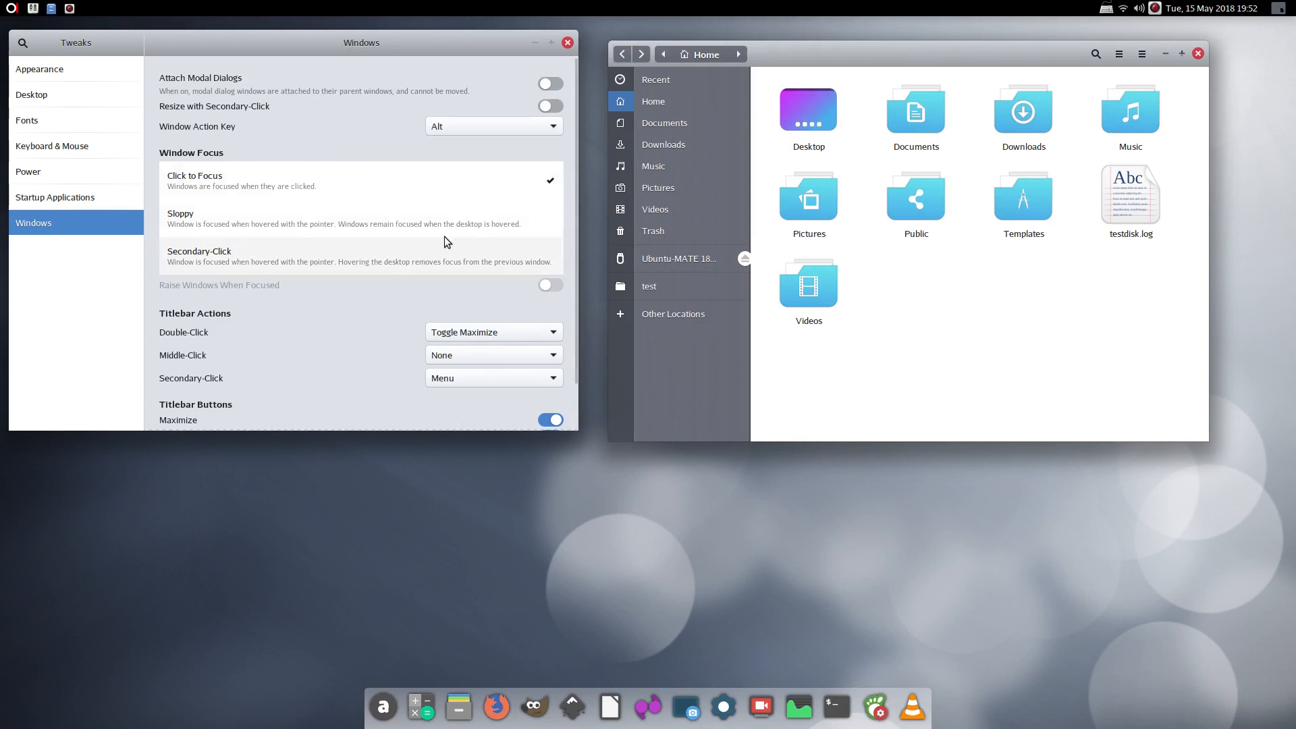
View Tweaks' Startup Applications, Power, Keyboard & Mouse, Fonts and Desktop pages, then open Files at Home
{"action": "left_click", "coordinate": [568, 43]}
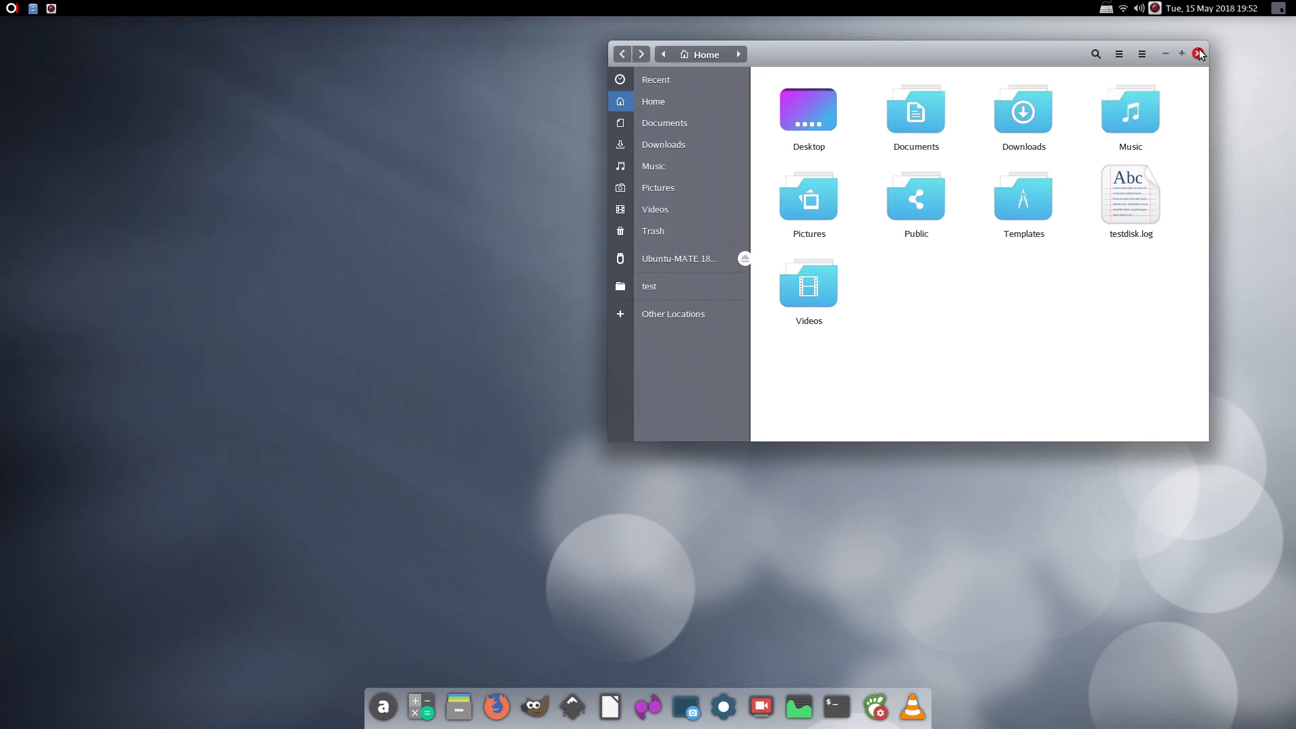
{"action": "left_click", "coordinate": [1198, 54]}
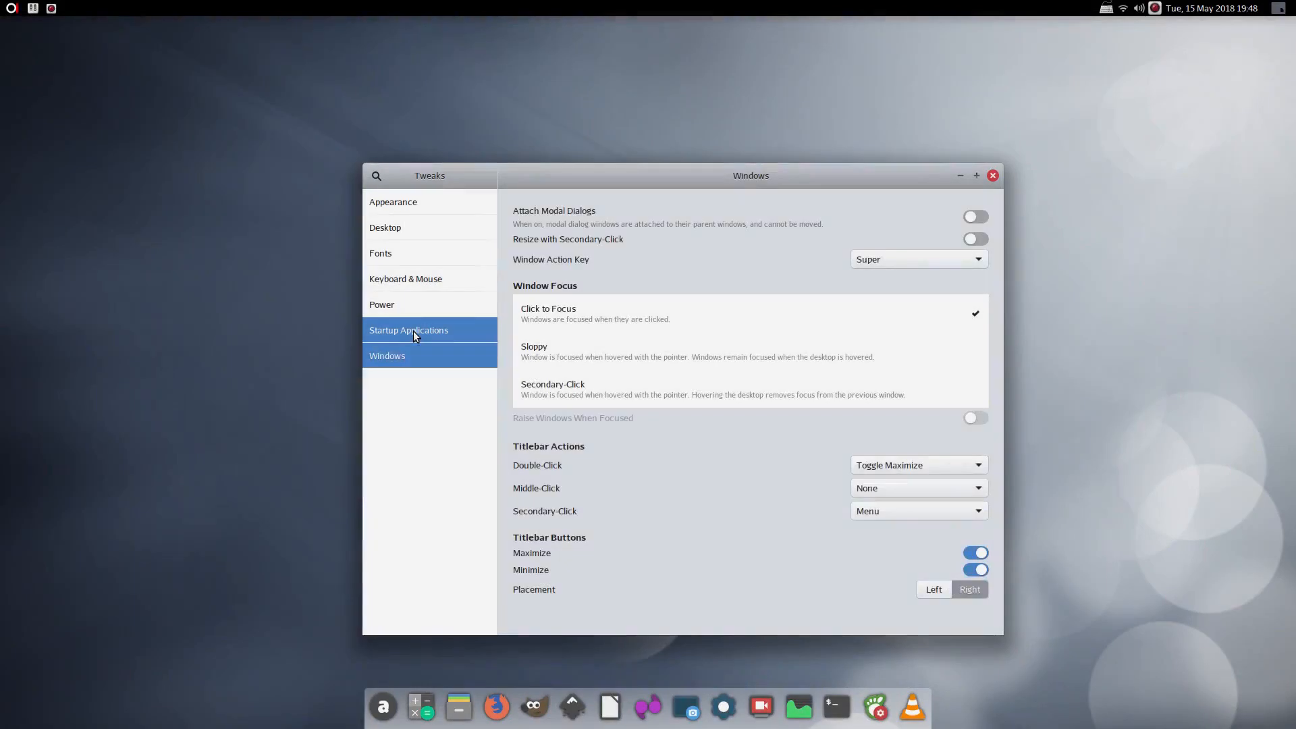
{"action": "left_click", "coordinate": [409, 330]}
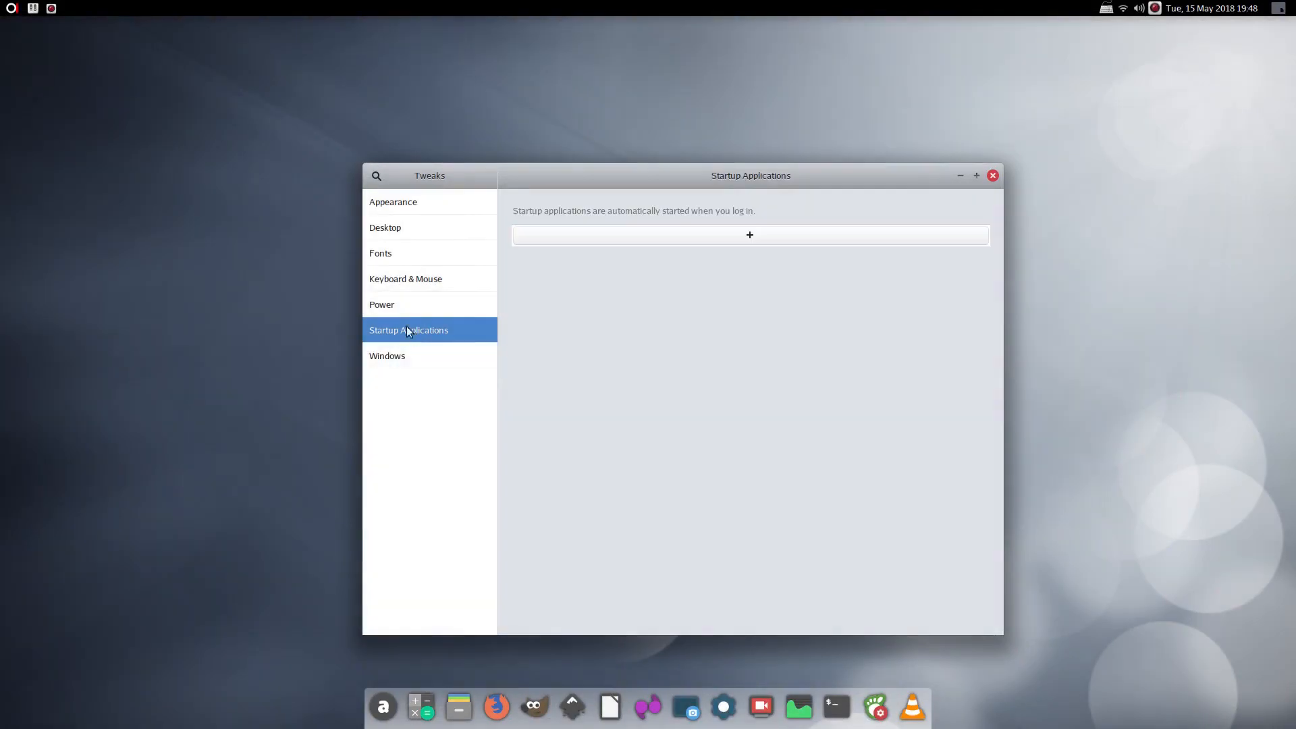
{"action": "left_click", "coordinate": [387, 304]}
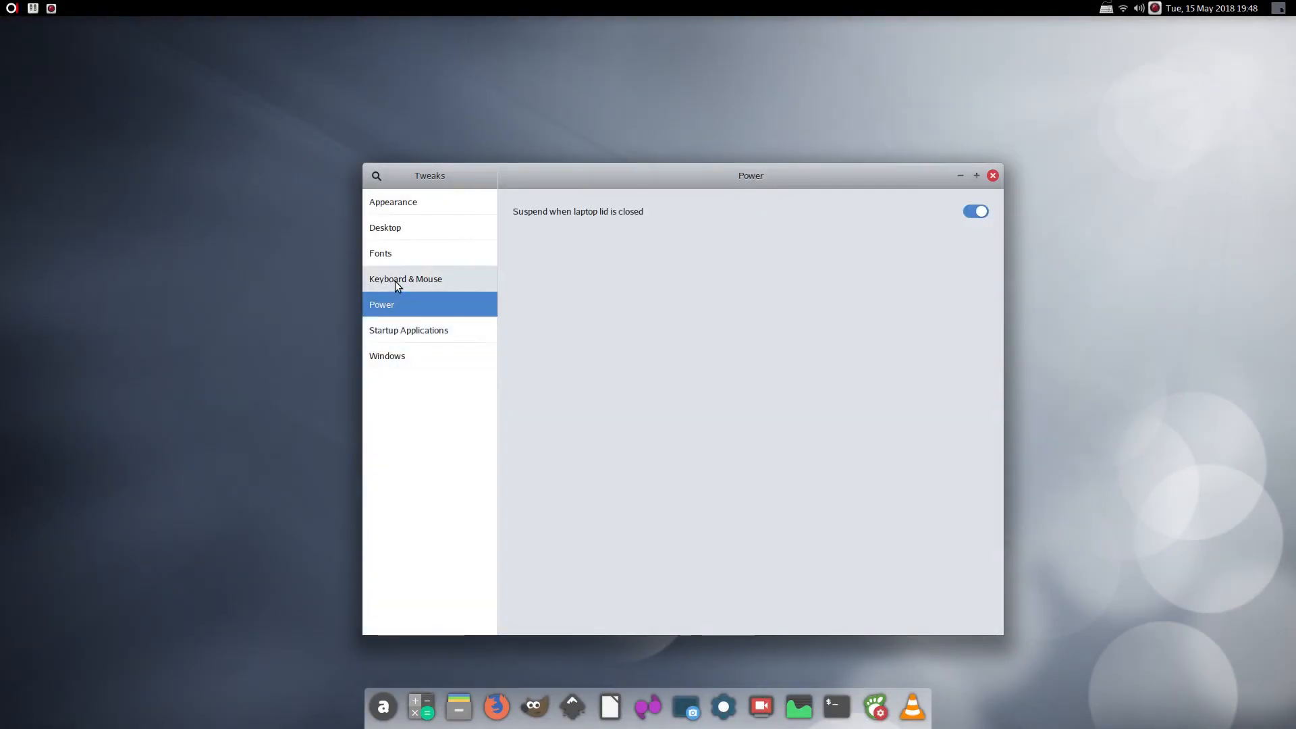
{"action": "left_click", "coordinate": [396, 282]}
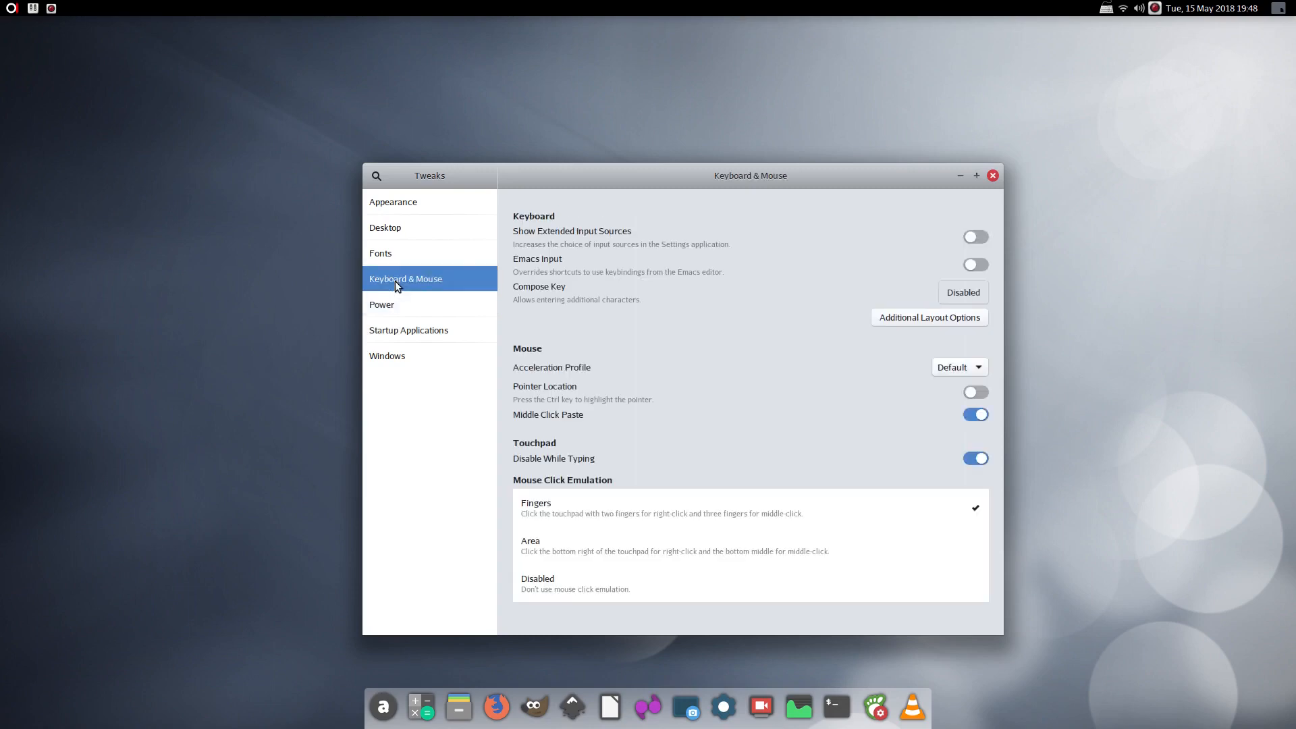
{"action": "left_click", "coordinate": [393, 253]}
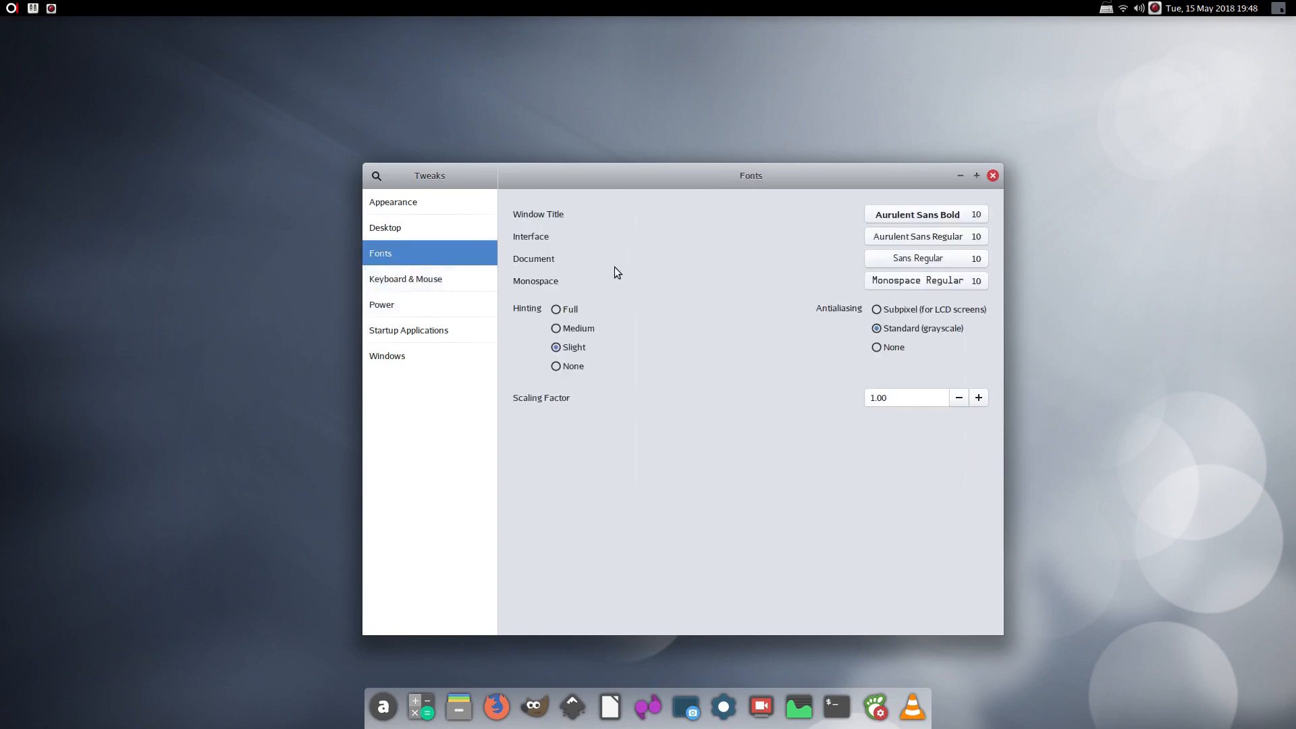
{"action": "left_click", "coordinate": [422, 226]}
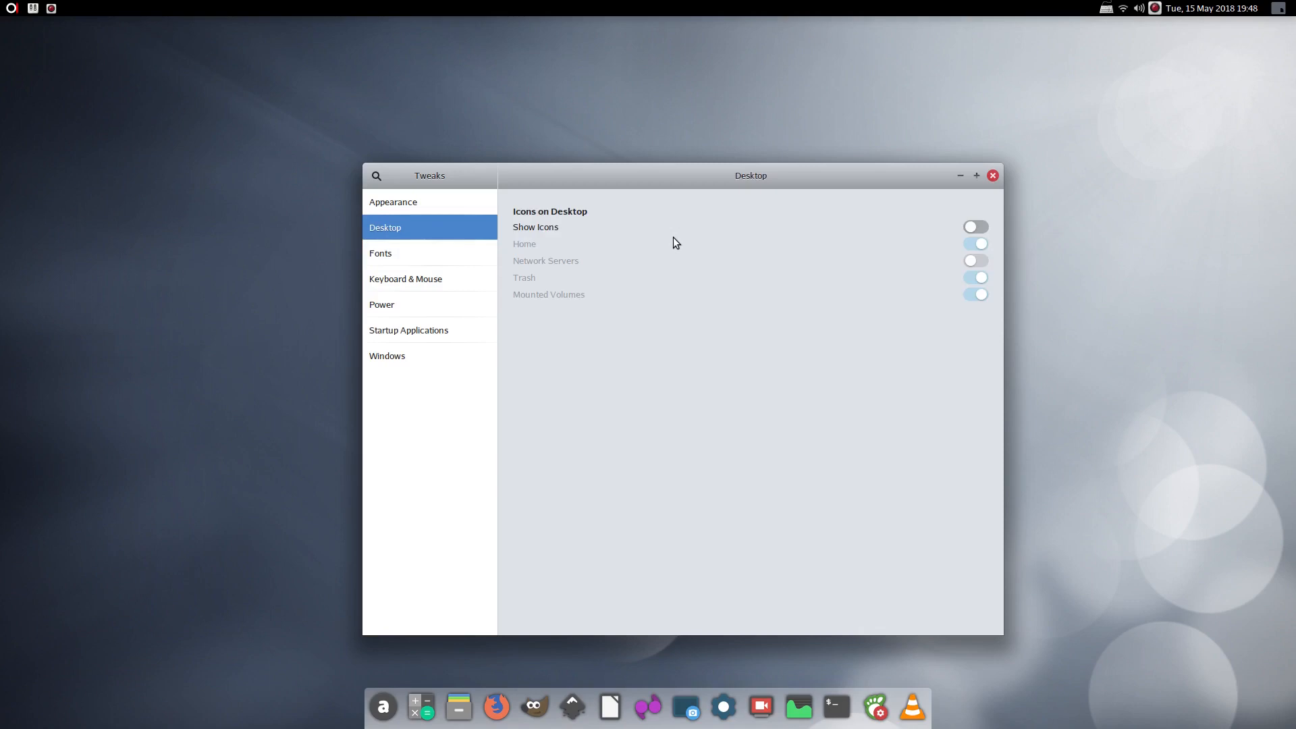
{"action": "left_click", "coordinate": [459, 706]}
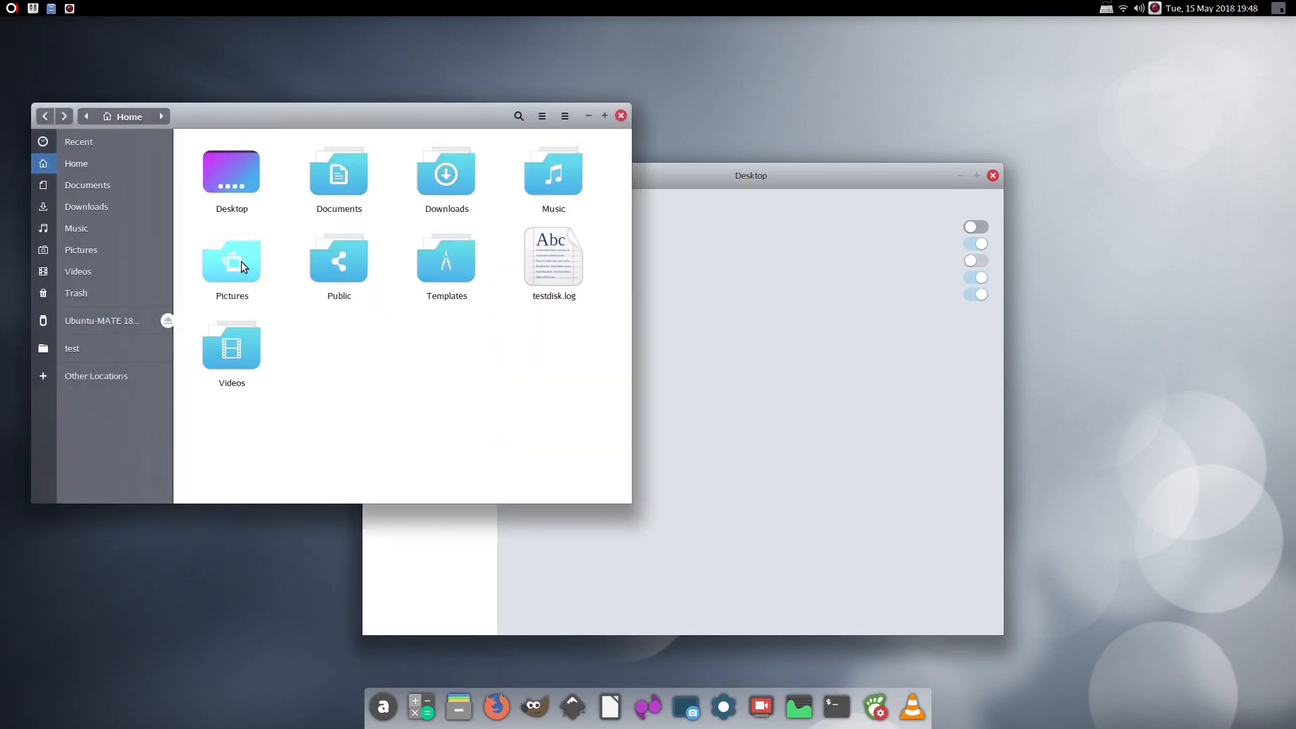
Rearrange the Files and Tweaks windows, then switch desktop Show Icons on and back off
{"action": "left_click_drag", "start_coordinate": [273, 119], "coordinate": [402, 326]}
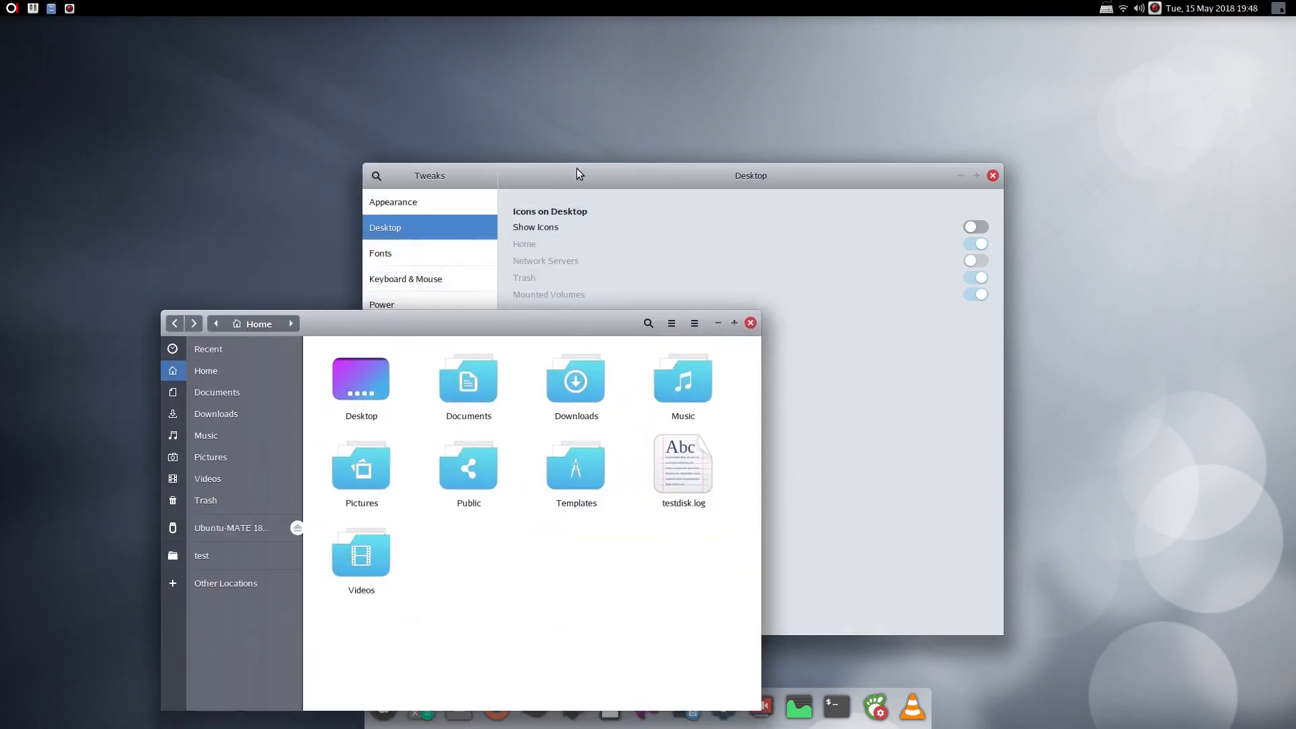
{"action": "left_click_drag", "start_coordinate": [579, 176], "coordinate": [751, 88]}
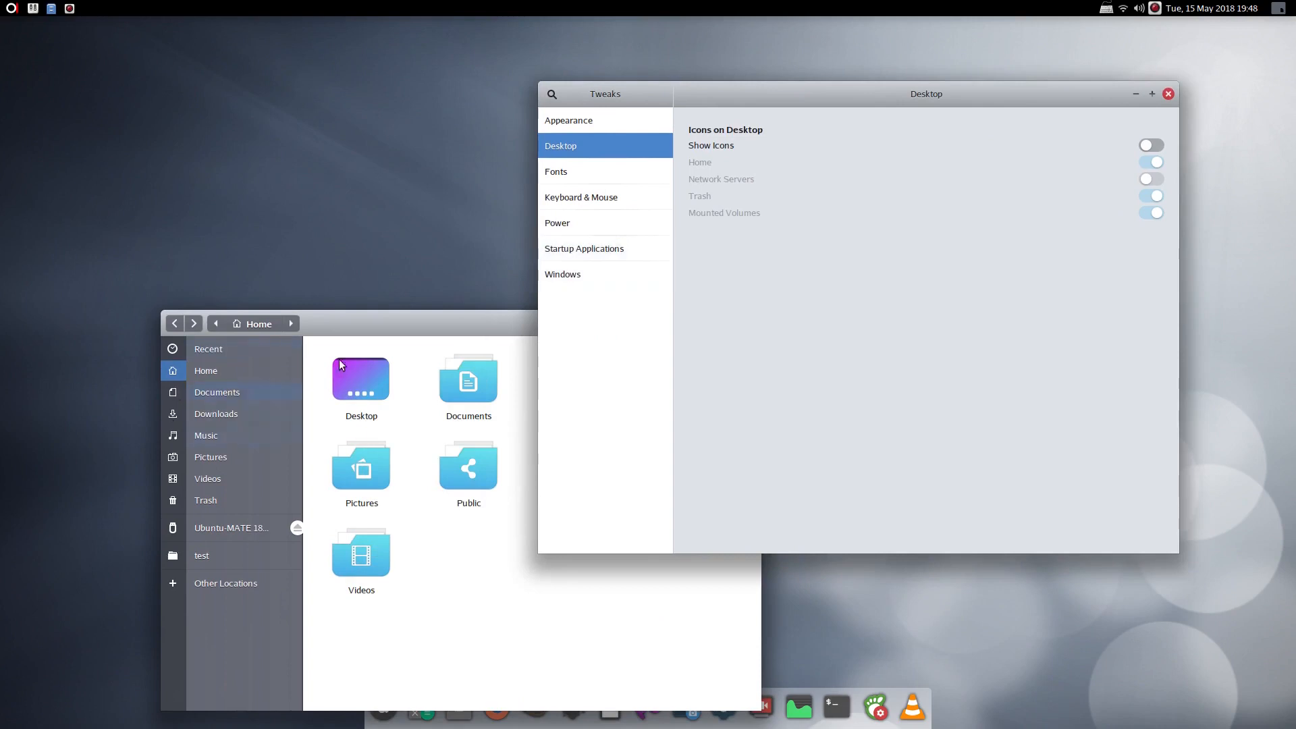
{"action": "left_click", "coordinate": [1150, 145]}
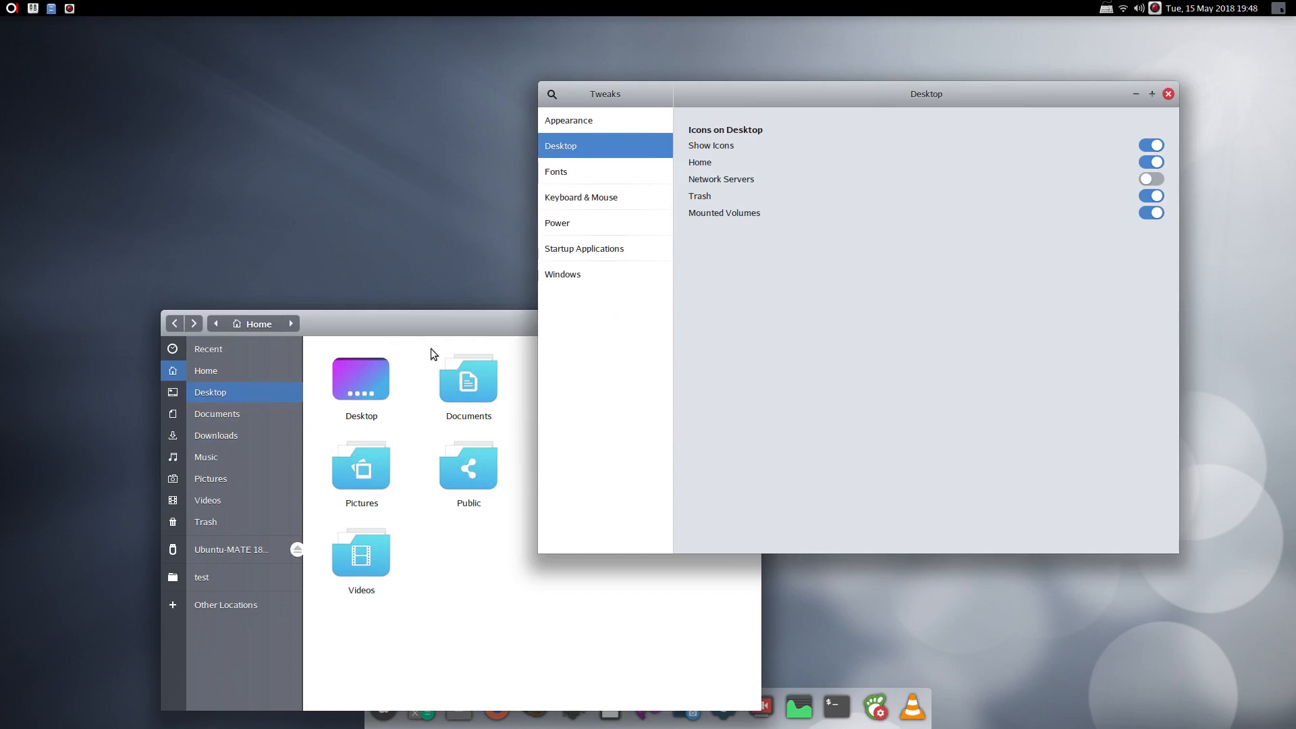
{"action": "left_click", "coordinate": [1148, 147]}
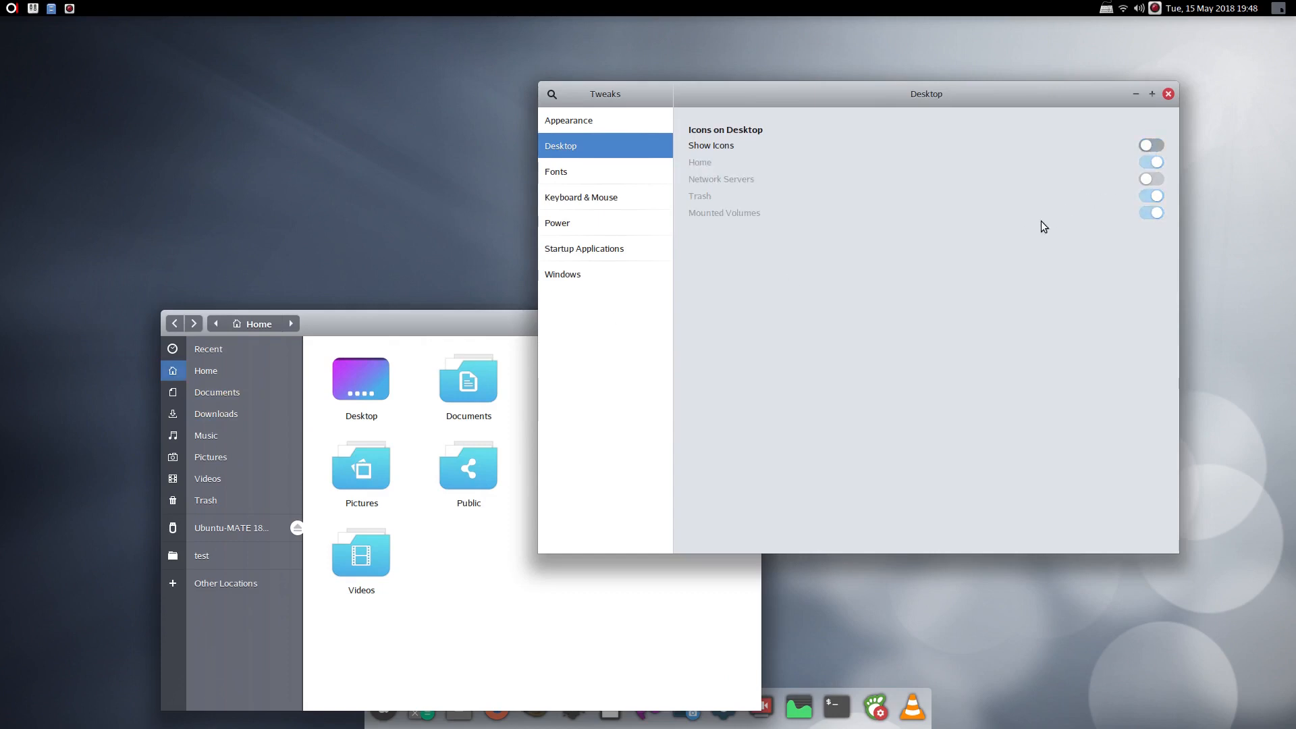
View the Appearance settings, then close both the Tweaks and Files windows
{"action": "left_click", "coordinate": [646, 128]}
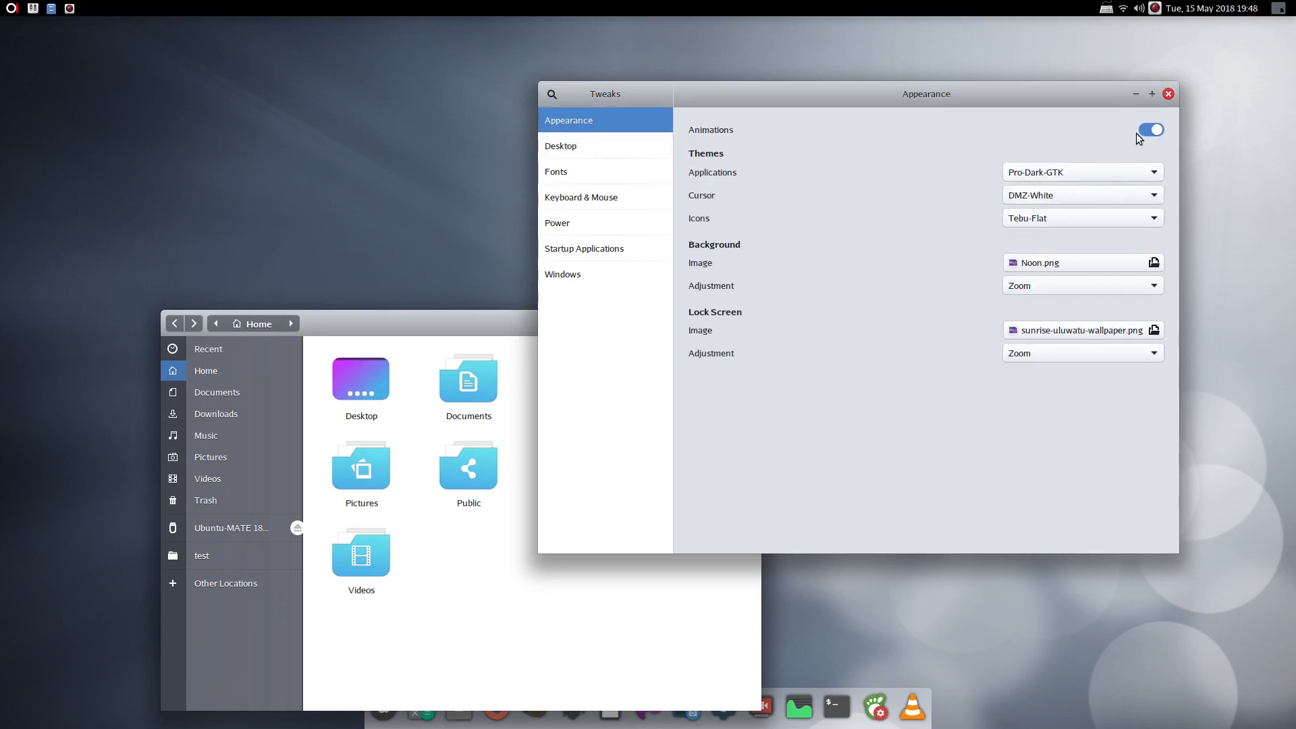
{"action": "left_click", "coordinate": [1168, 94]}
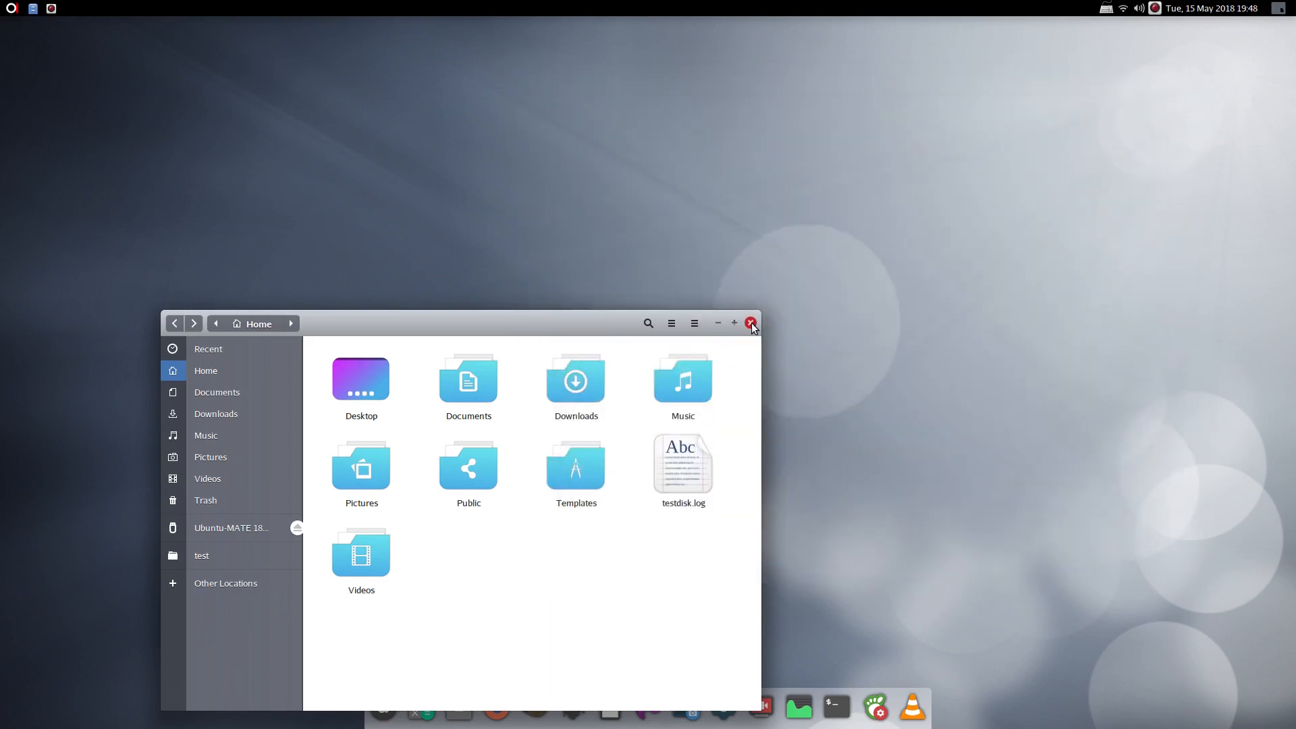
{"action": "left_click", "coordinate": [750, 323]}
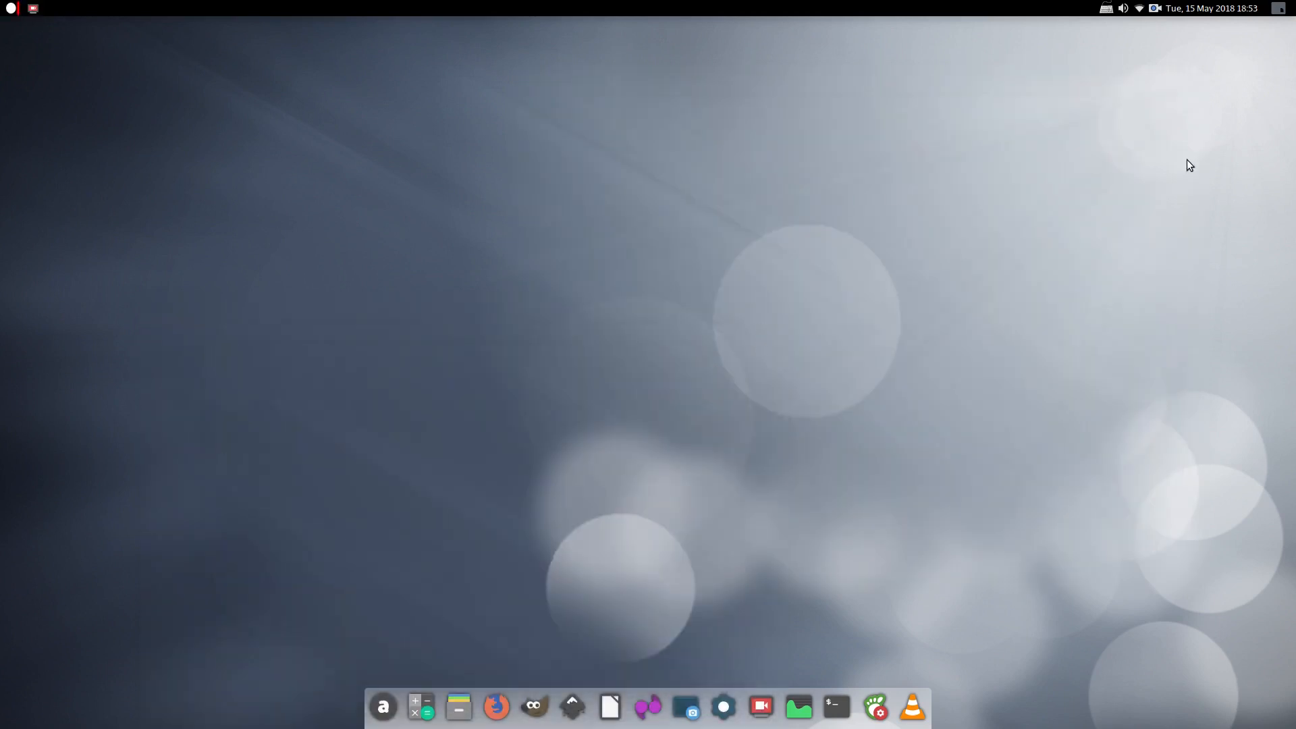